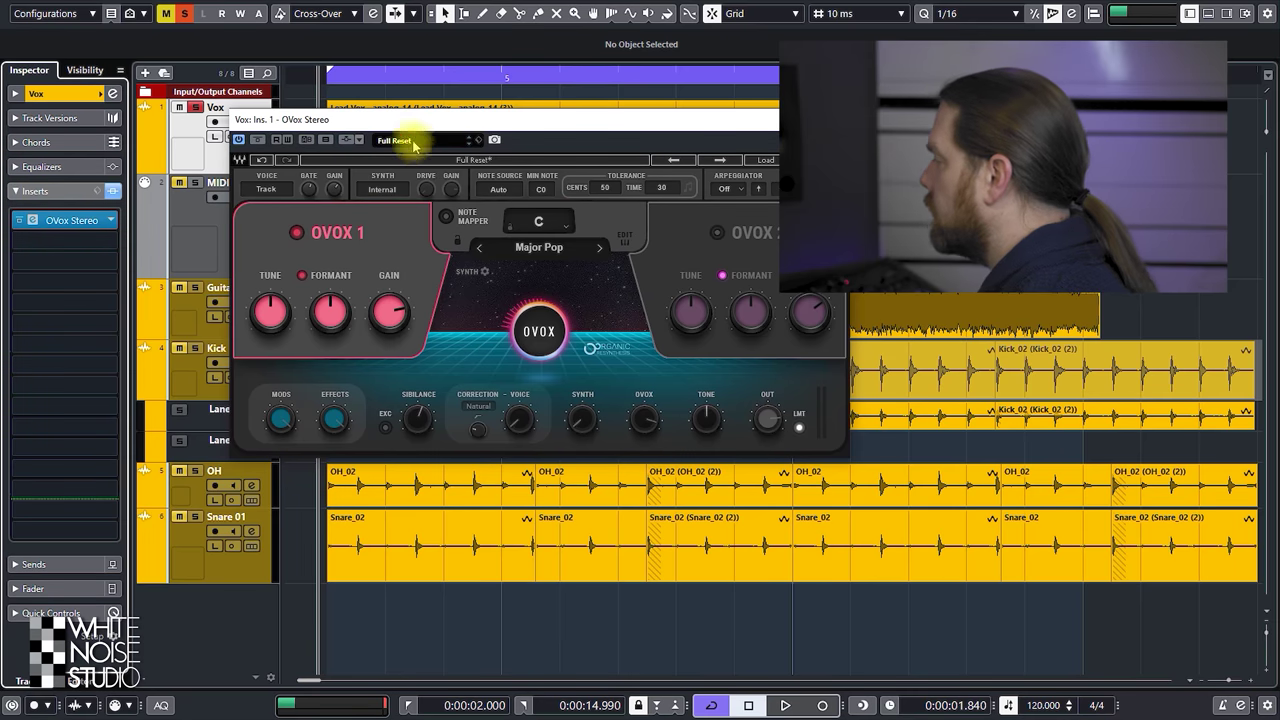
Reposition the OVox plugin window, loaded with the Full Reset preset on the Vox track.
left_click_drag(427, 122, 338, 133)
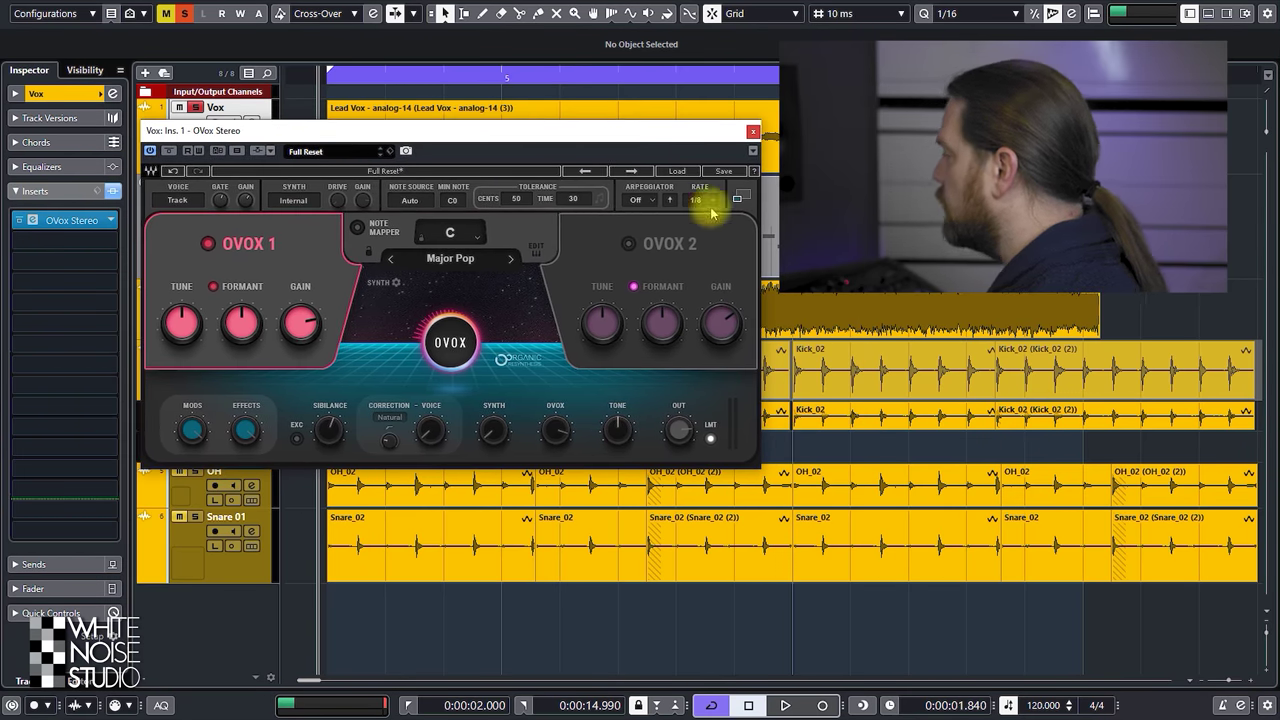
left_click(741, 199)
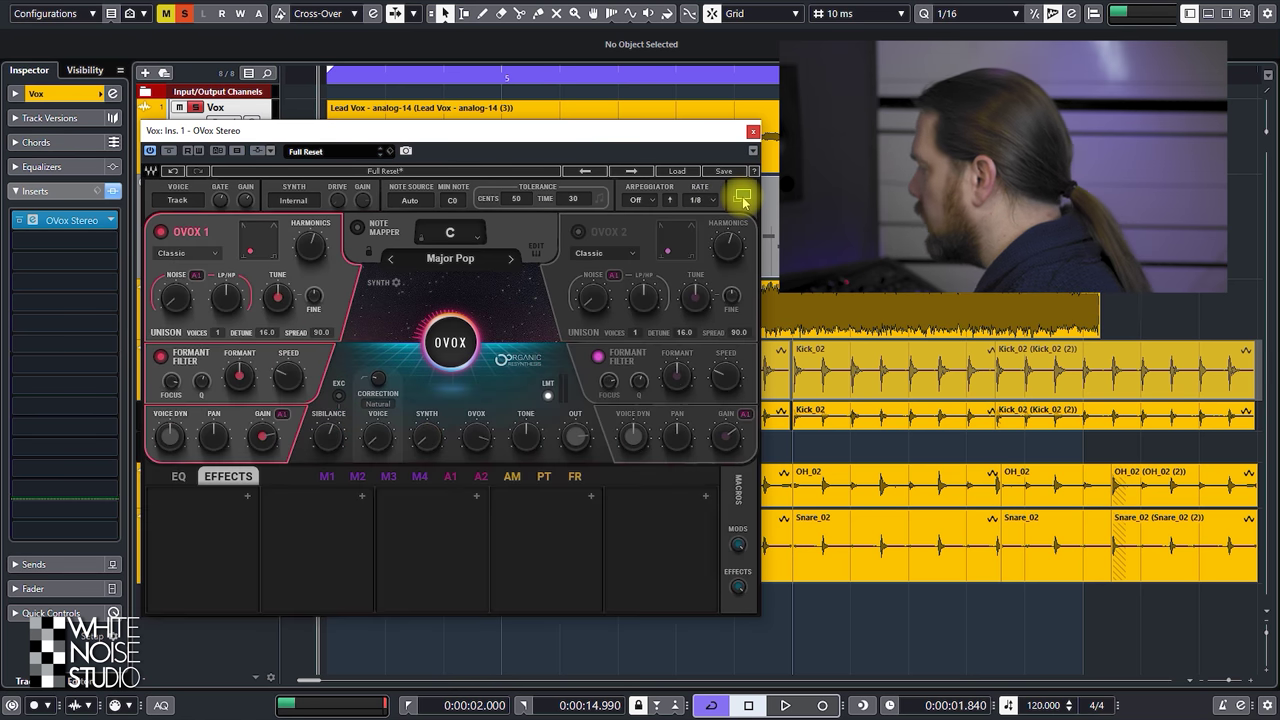
left_click(741, 199)
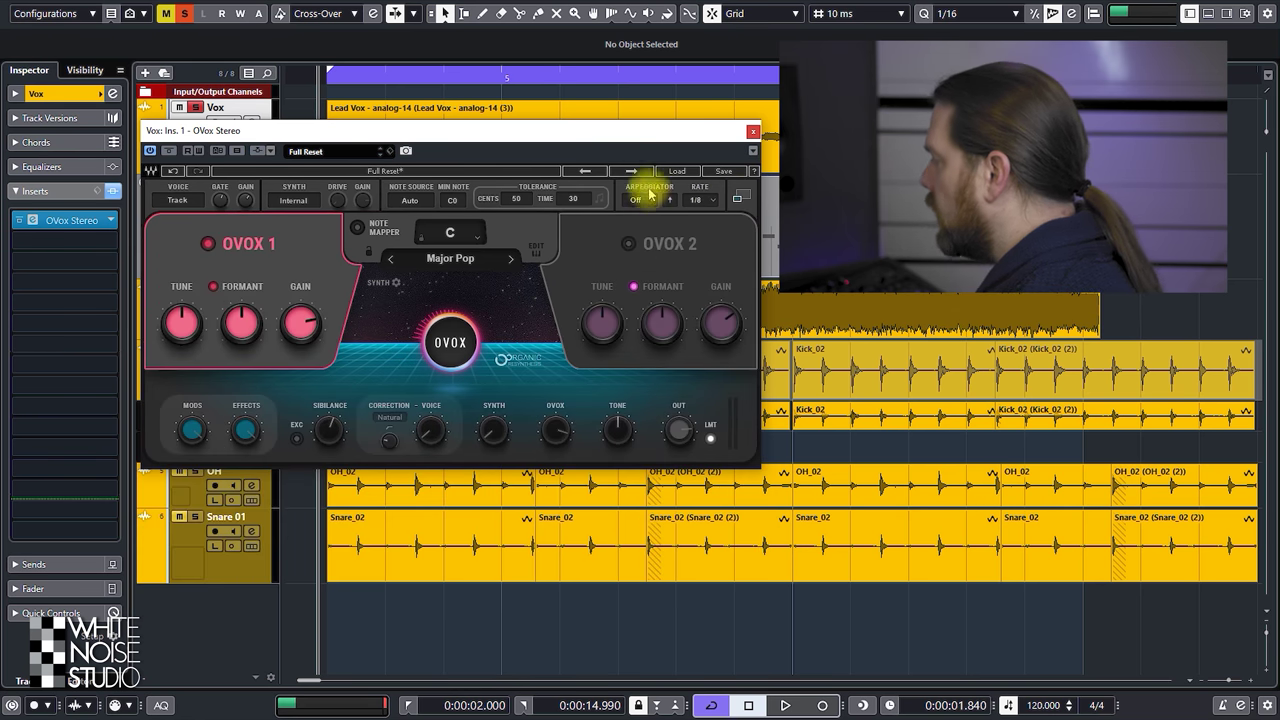
left_click_drag(651, 141, 650, 148)
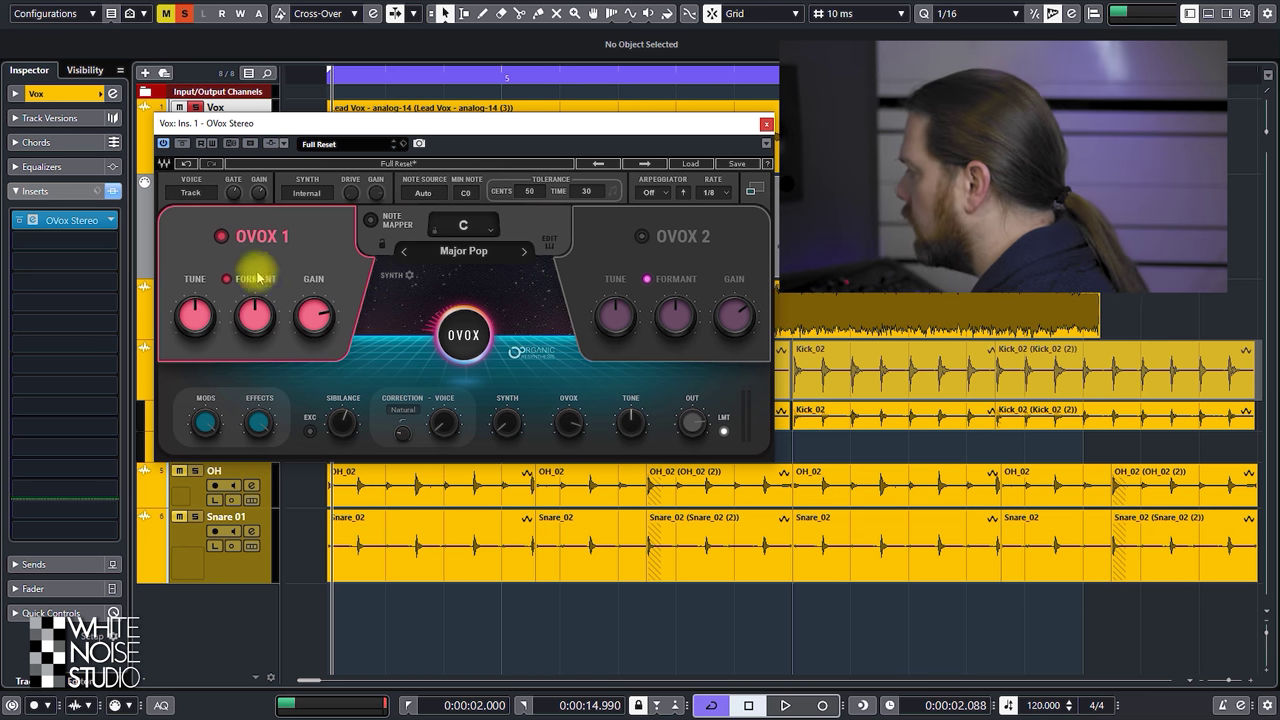
Zero OVOX 1's tune, centre its formant shift during playback, and change the voice input source.
left_click(222, 237)
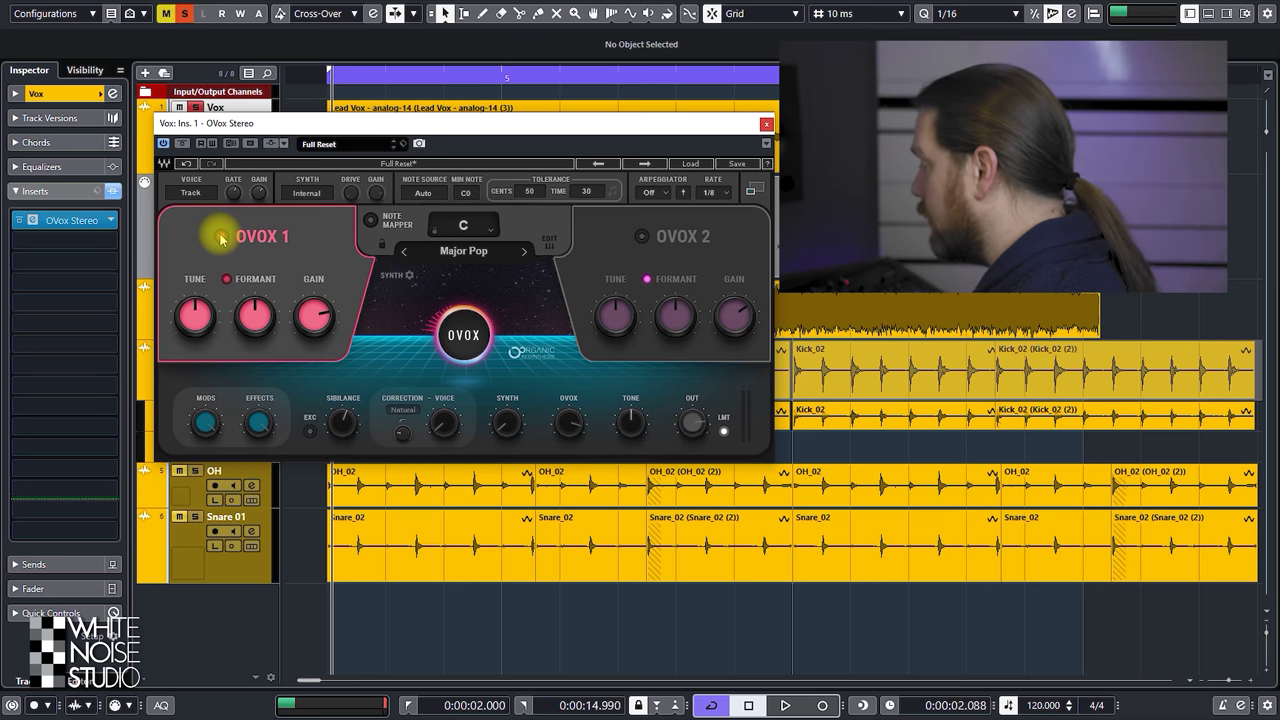
mouse_move(195, 316)
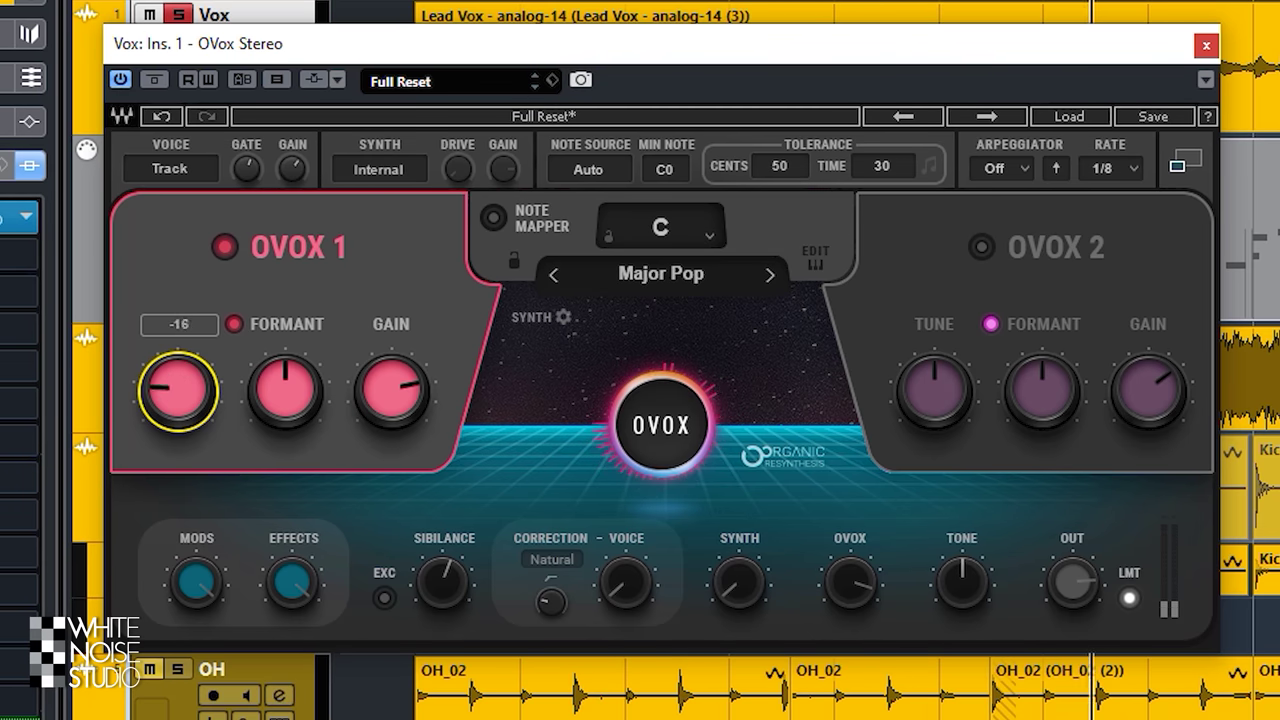
left_click_drag(178, 390, 178, 385)
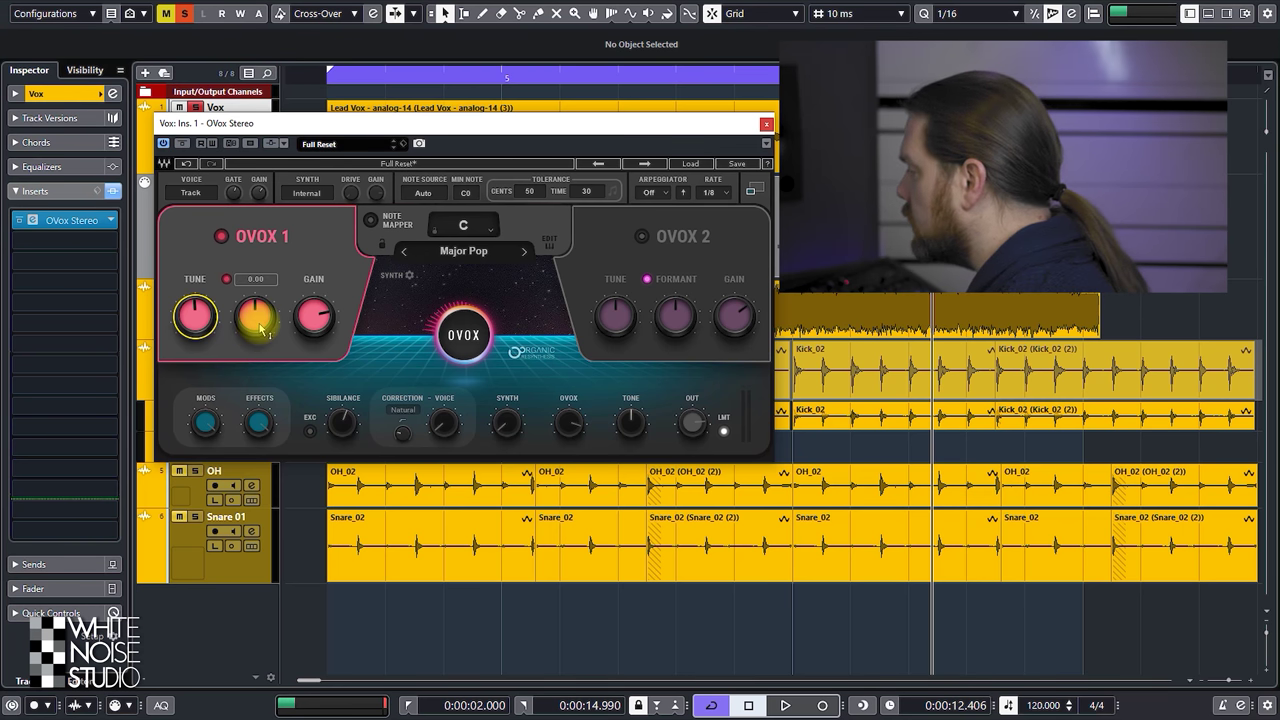
key("space")
left_click_drag(262, 330, 262, 305)
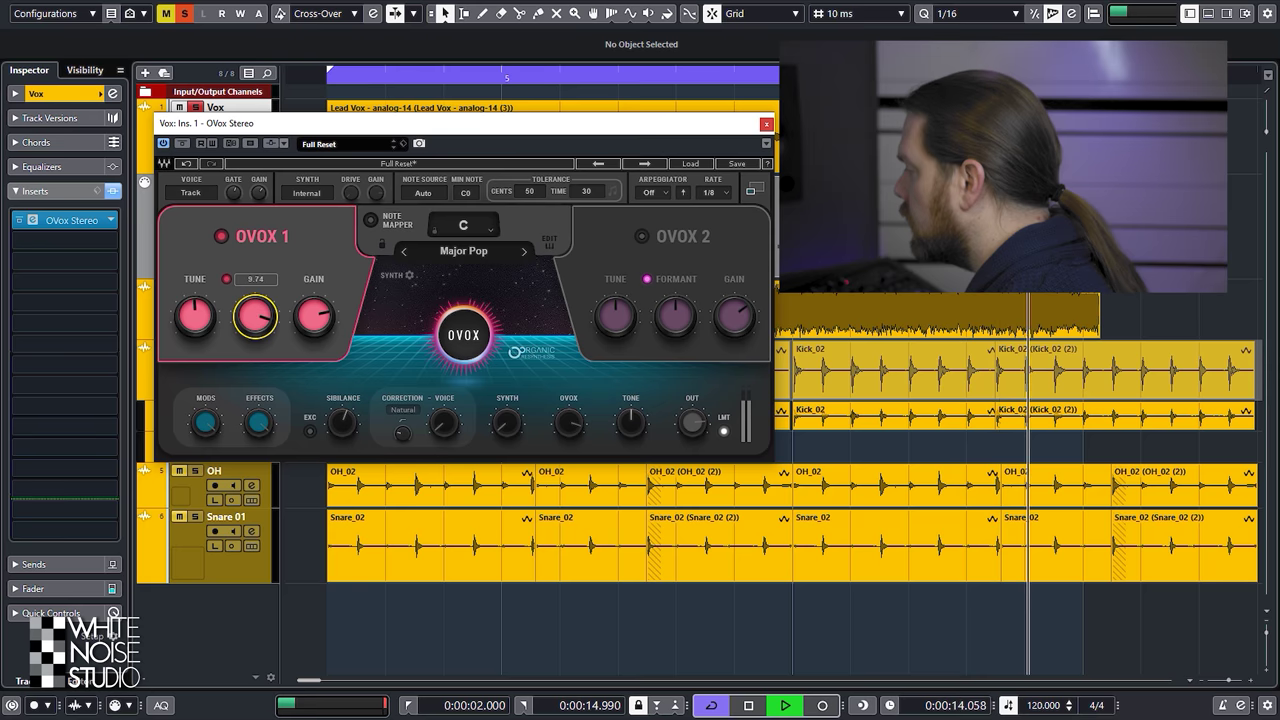
left_click_drag(255, 317, 255, 345)
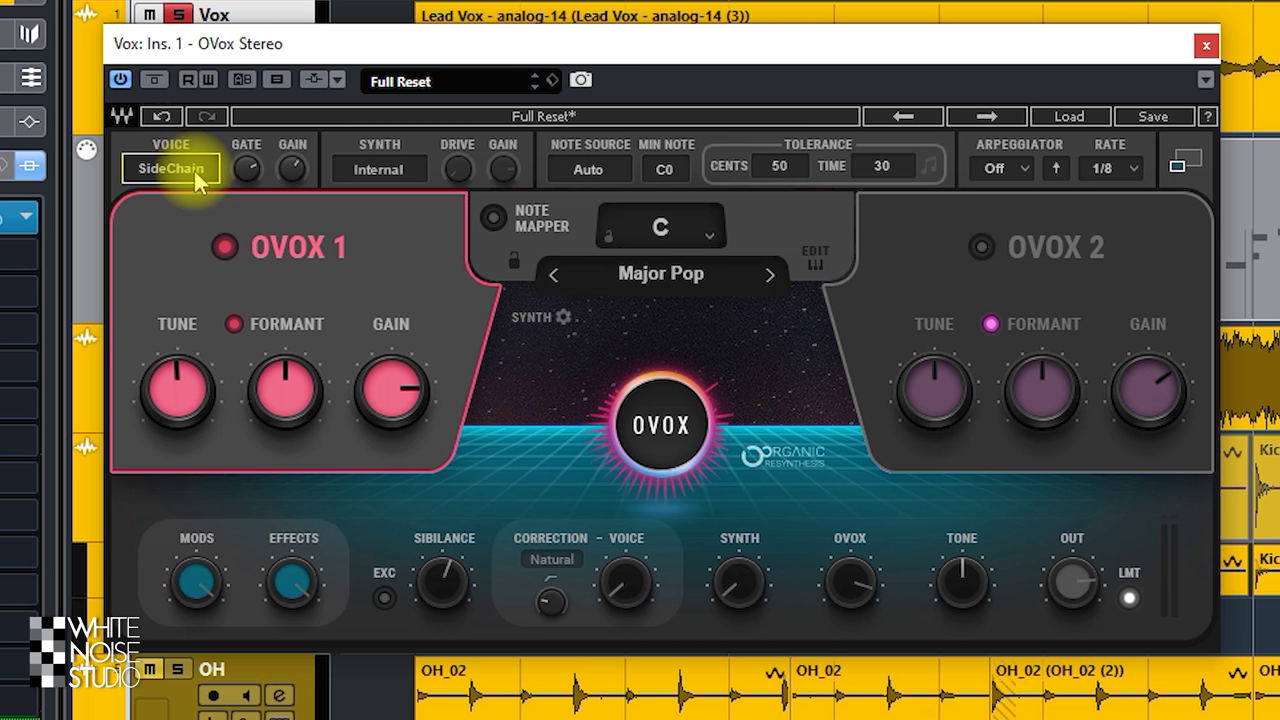
left_click(194, 170)
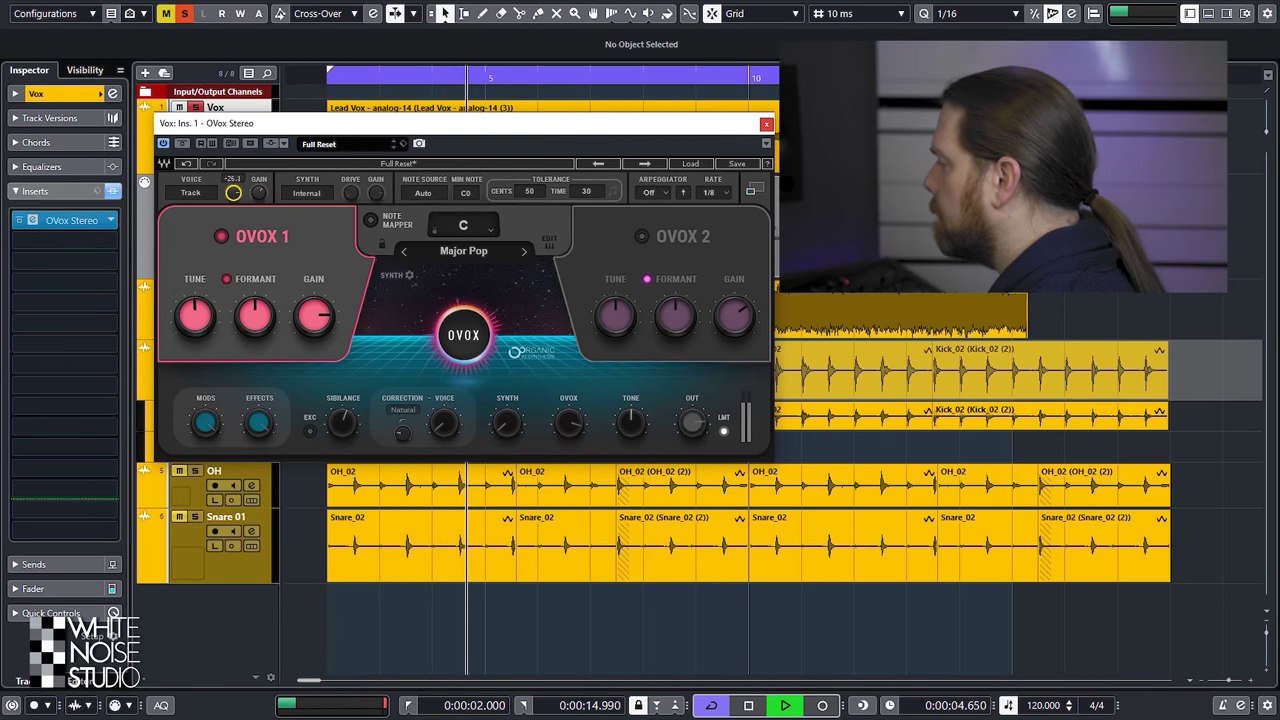
Lower the voice gate, set the synth carrier source to SideChain, and select the Guitar track.
left_click_drag(233, 192, 233, 191)
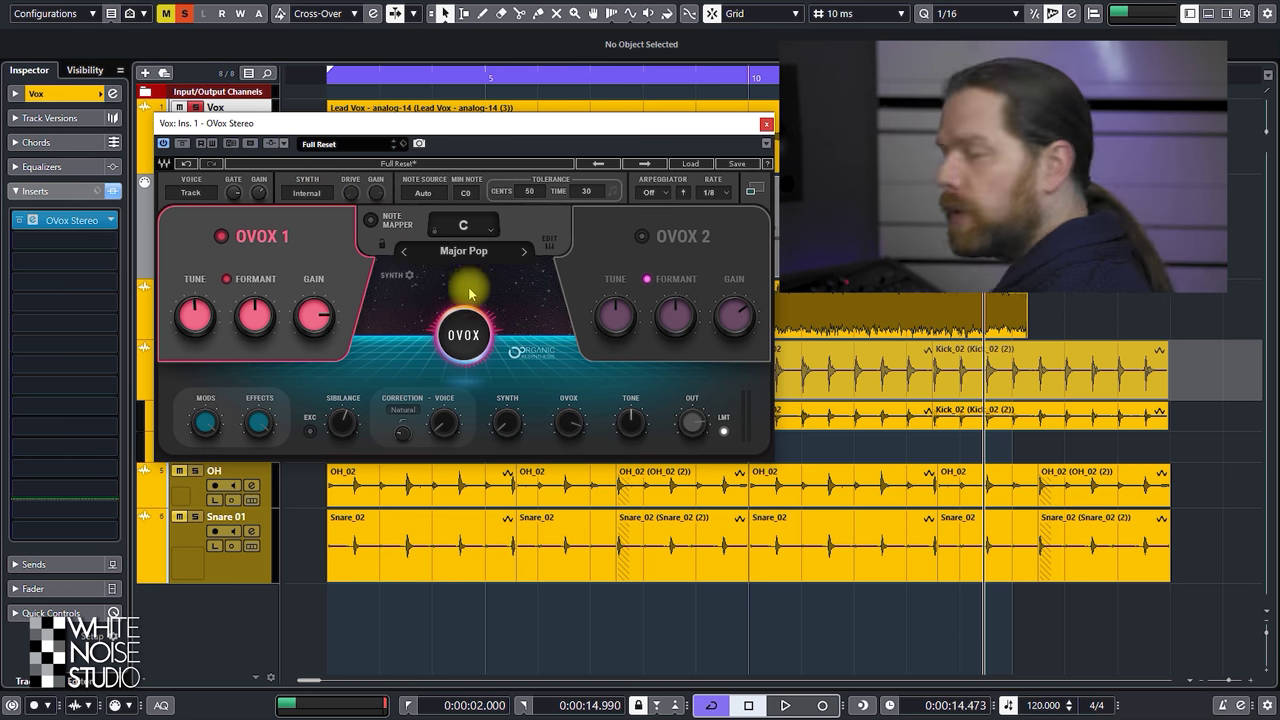
left_click(320, 196)
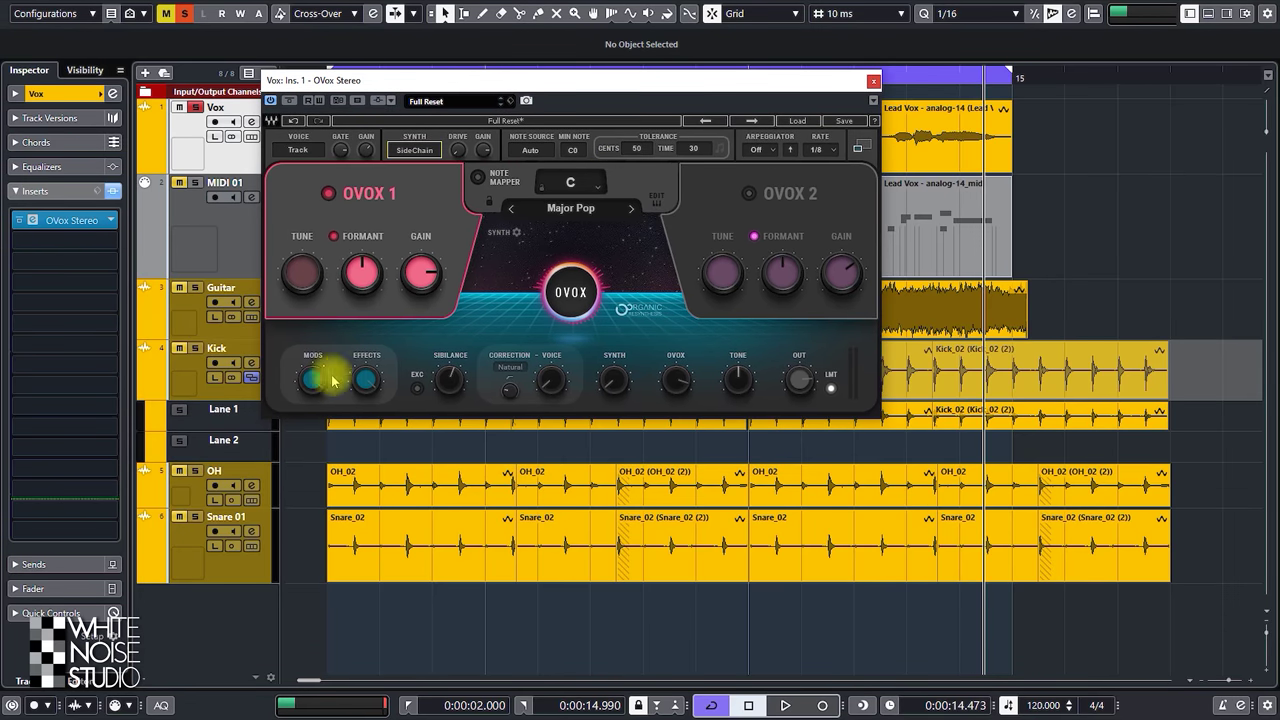
left_click(194, 306)
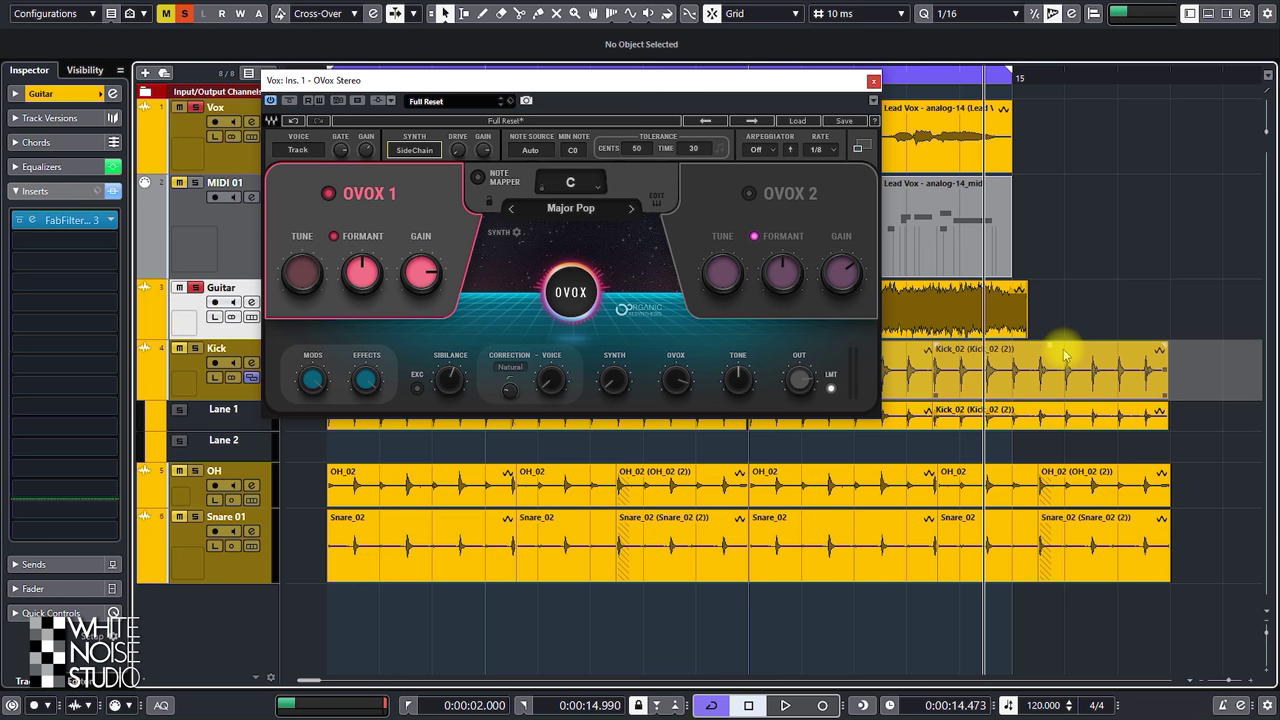
Add the Guitar track as OVox's side-chain input and play from near the song start.
left_click_drag(645, 85, 628, 412)
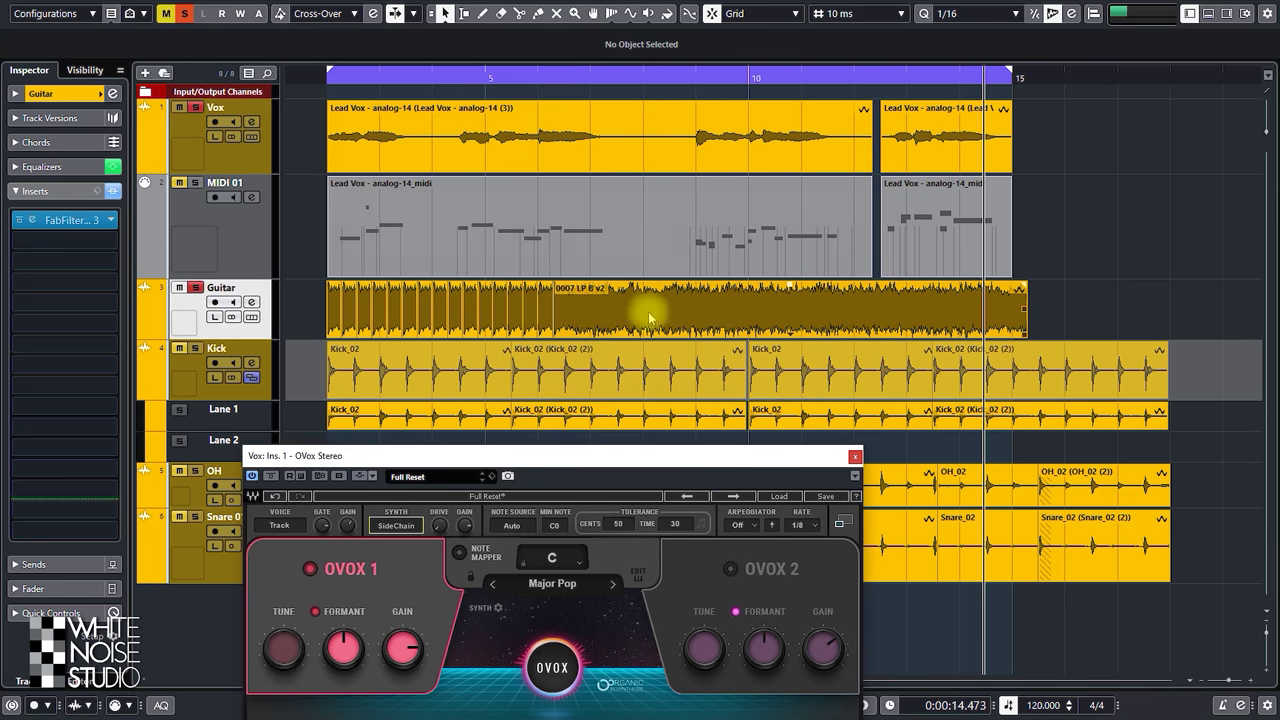
left_click_drag(604, 481, 555, 119)
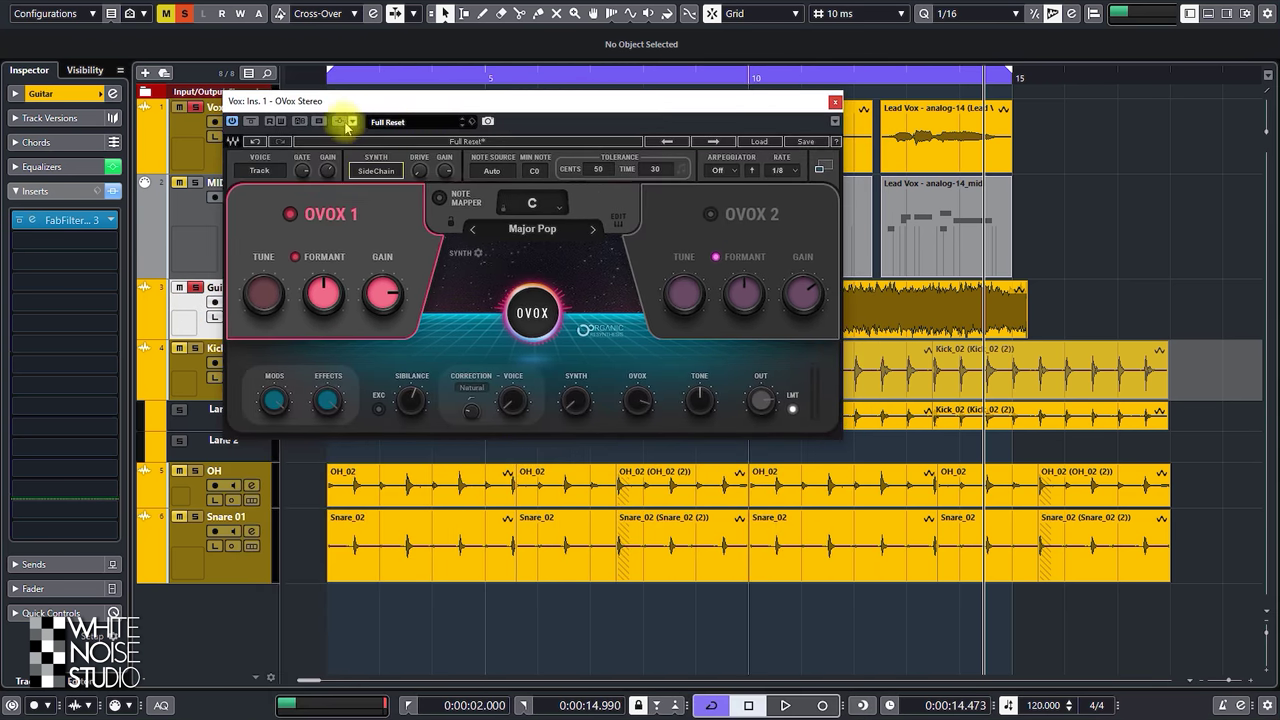
left_click(343, 121)
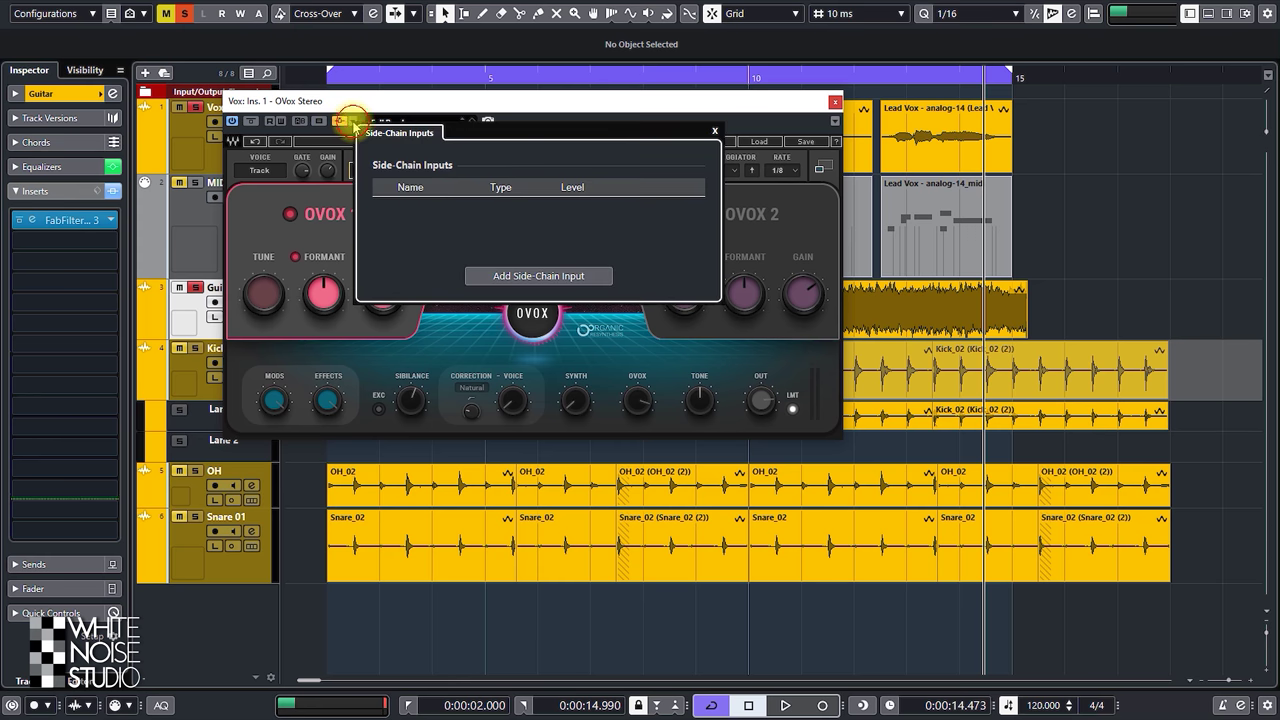
left_click(549, 277)
left_click(590, 338)
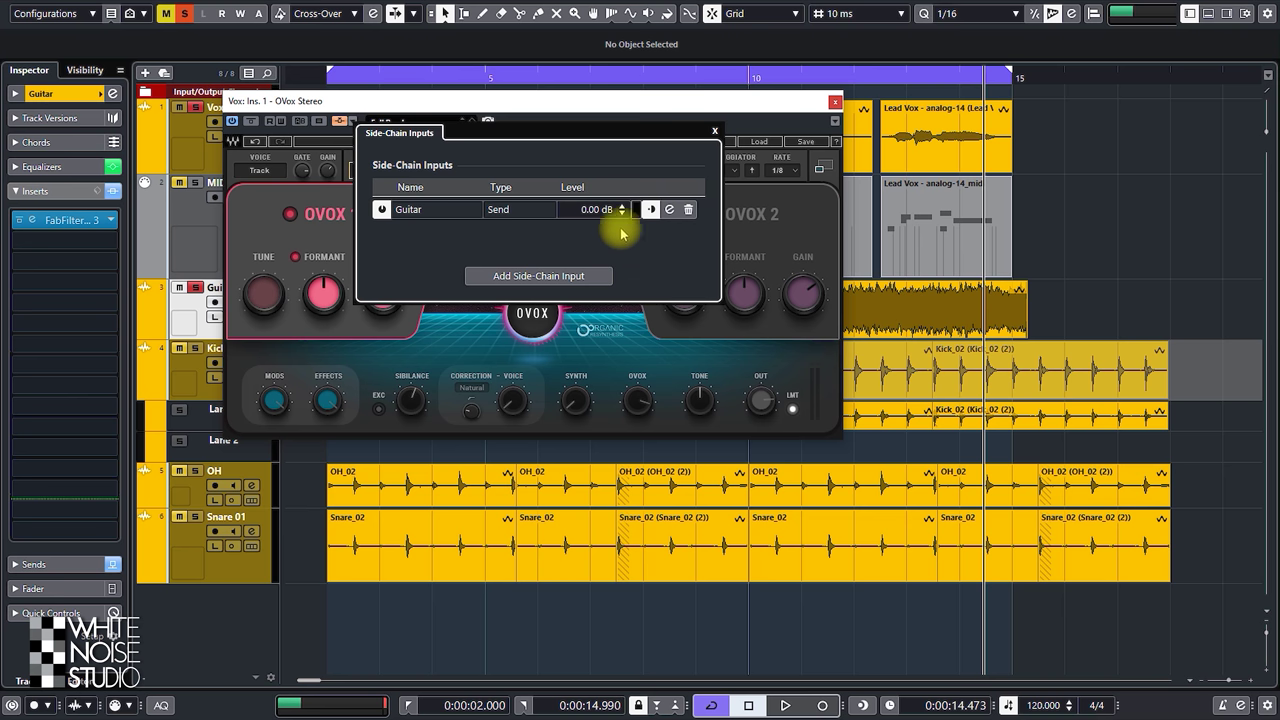
left_click(714, 131)
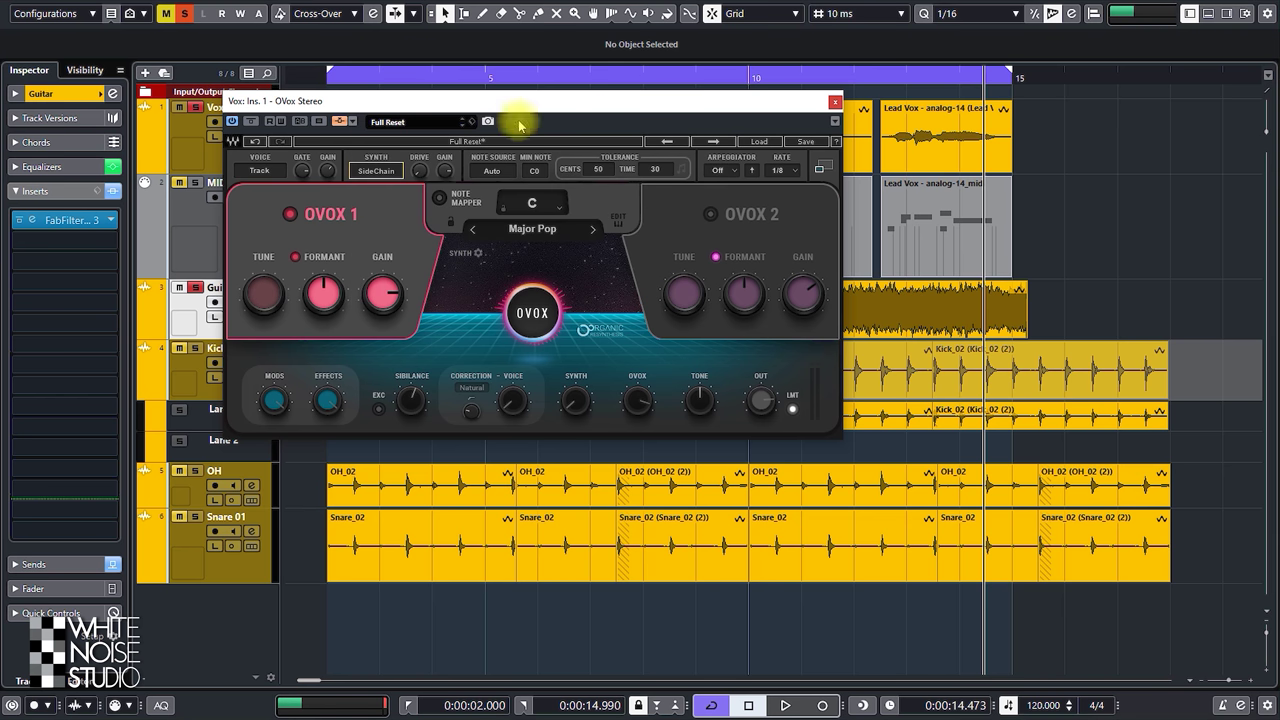
left_click(312, 76)
key("space")
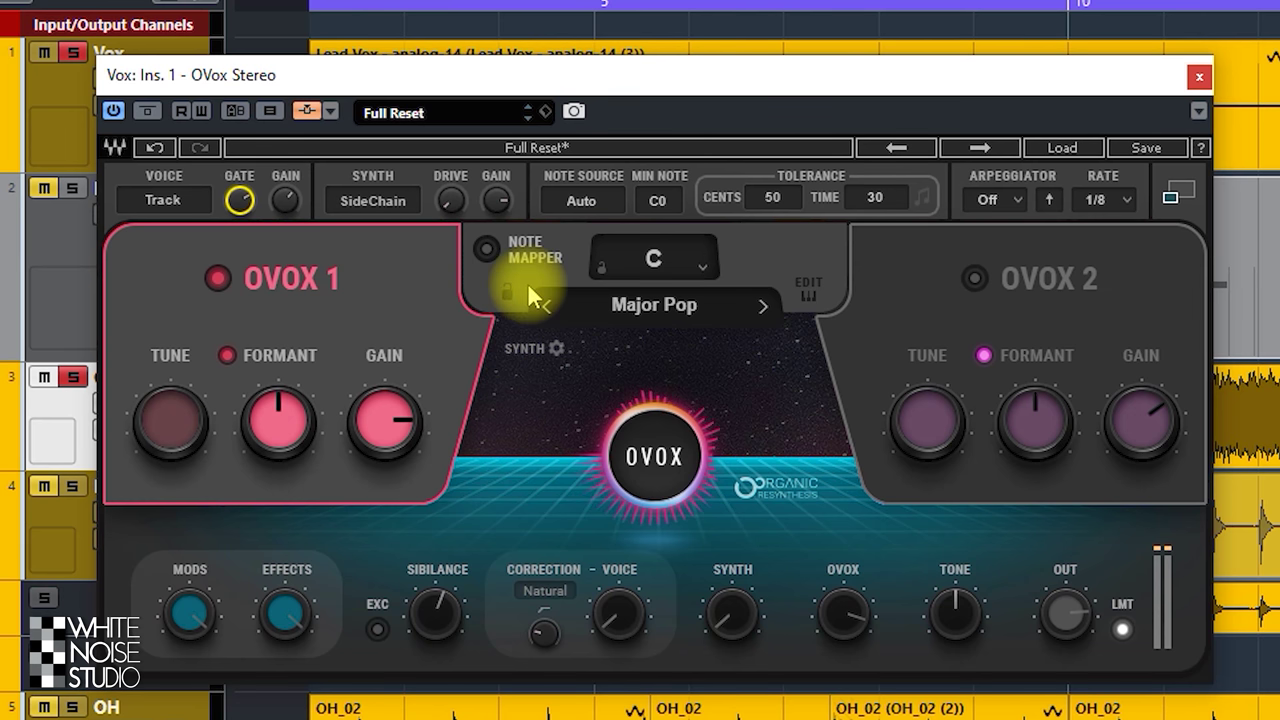
Raise the OVox synth drive and return the synth carrier to the Guitar side-chain.
left_click(400, 206)
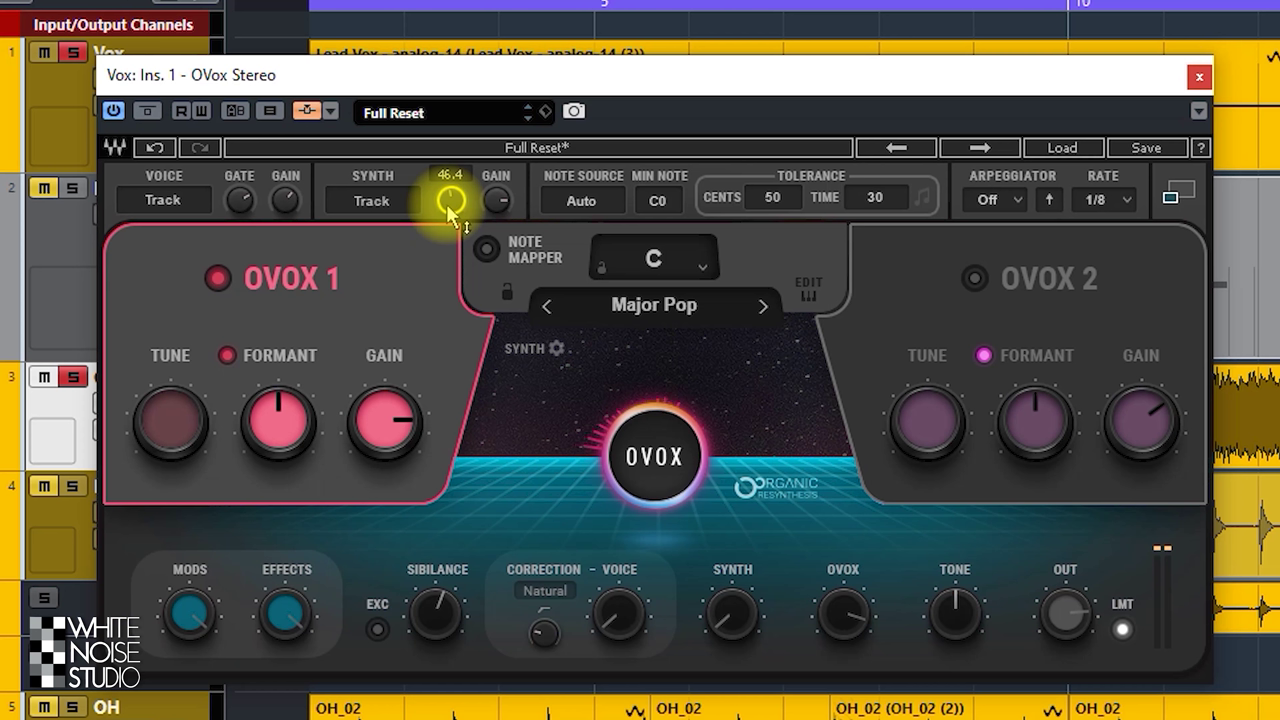
left_click_drag(447, 203, 447, 170)
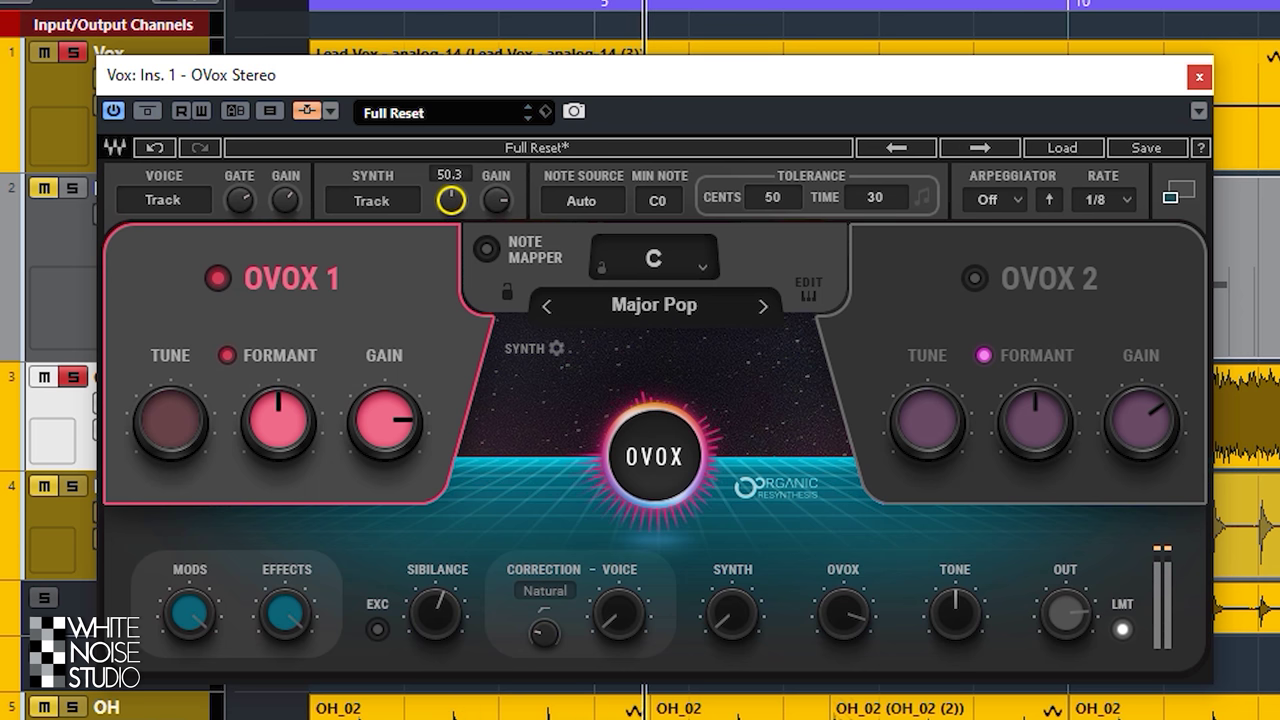
left_click(391, 202)
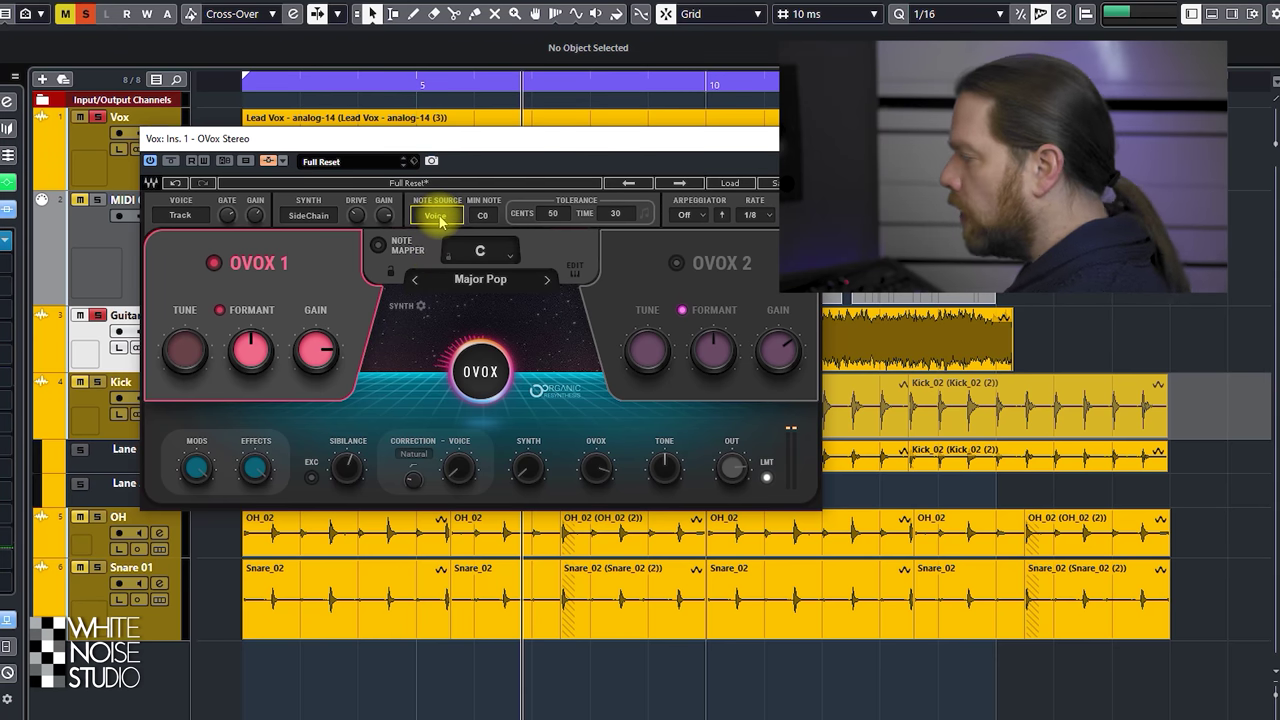
Switch Note Source from MIDI to Auto and change the Min Note field to C1.
left_click(437, 216)
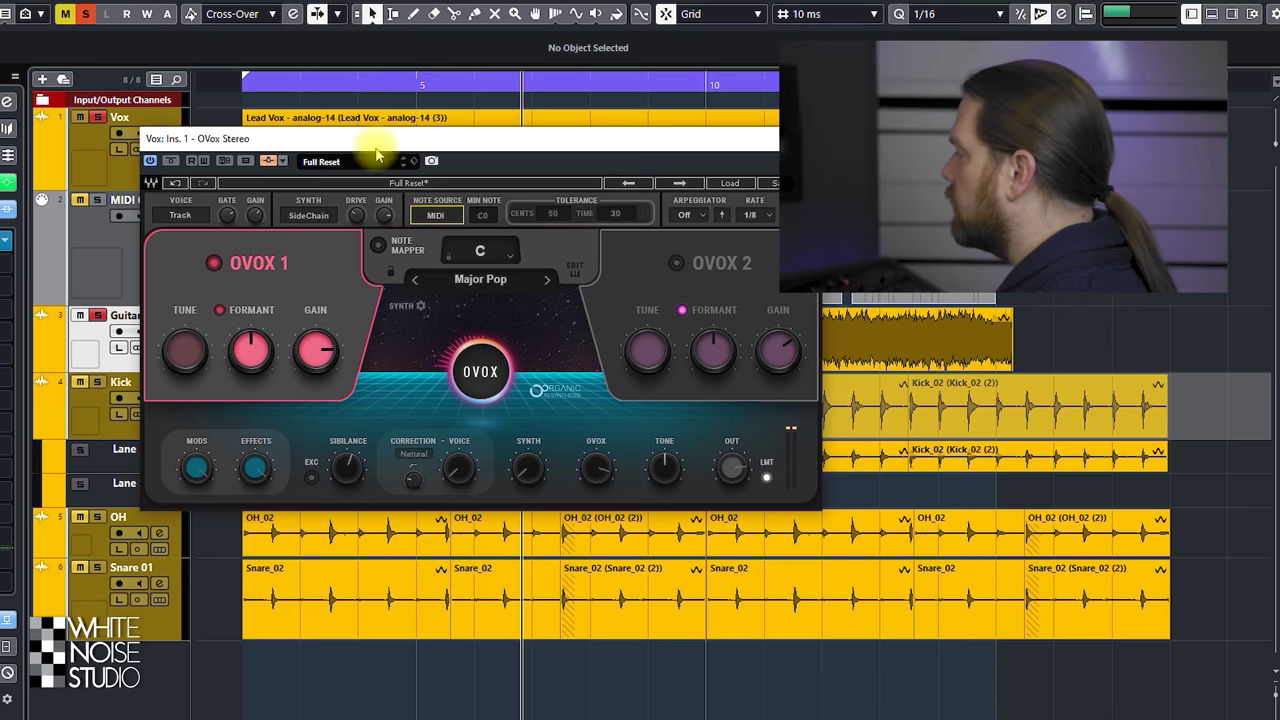
left_click_drag(371, 140, 363, 401)
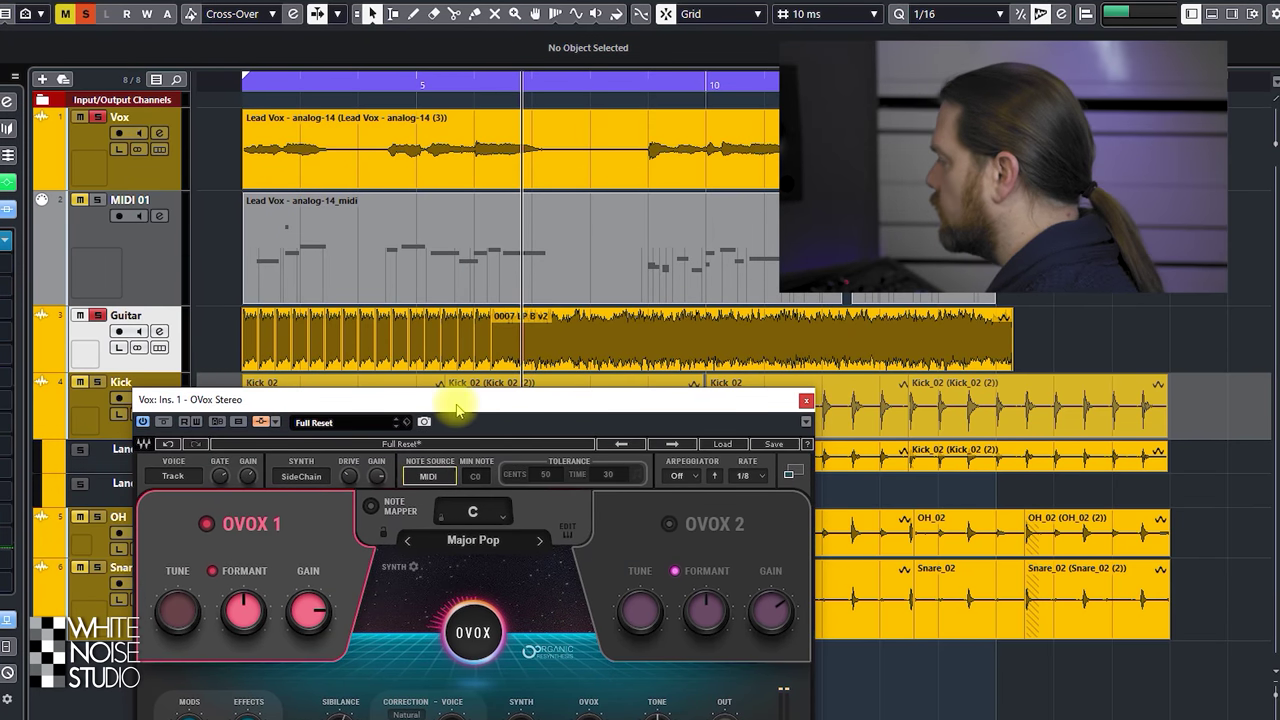
left_click_drag(445, 401, 373, 155)
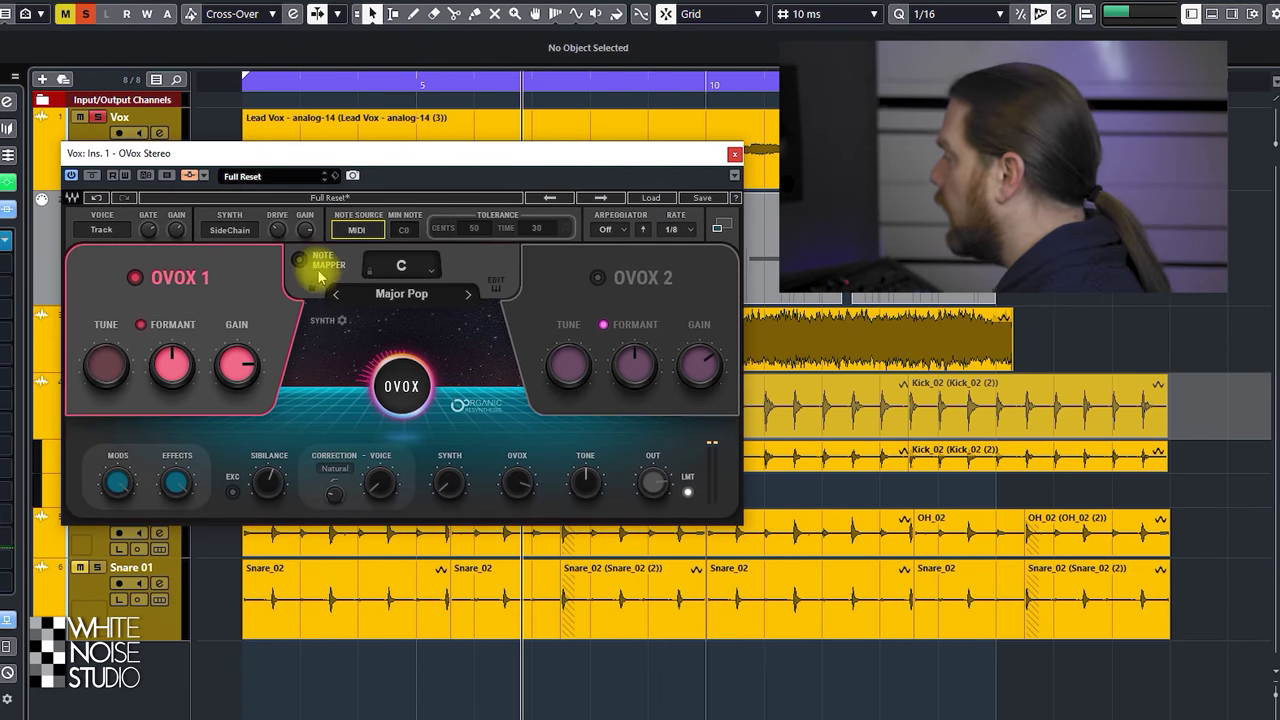
left_click(355, 229)
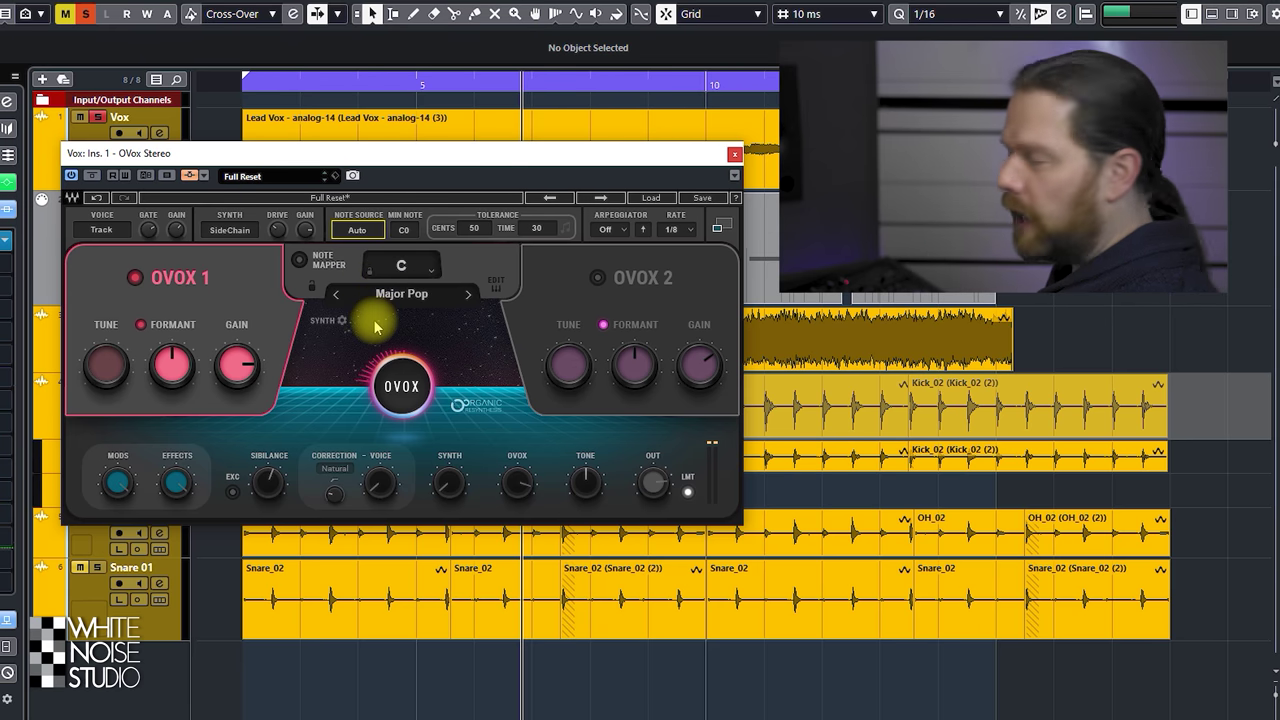
left_click(380, 266)
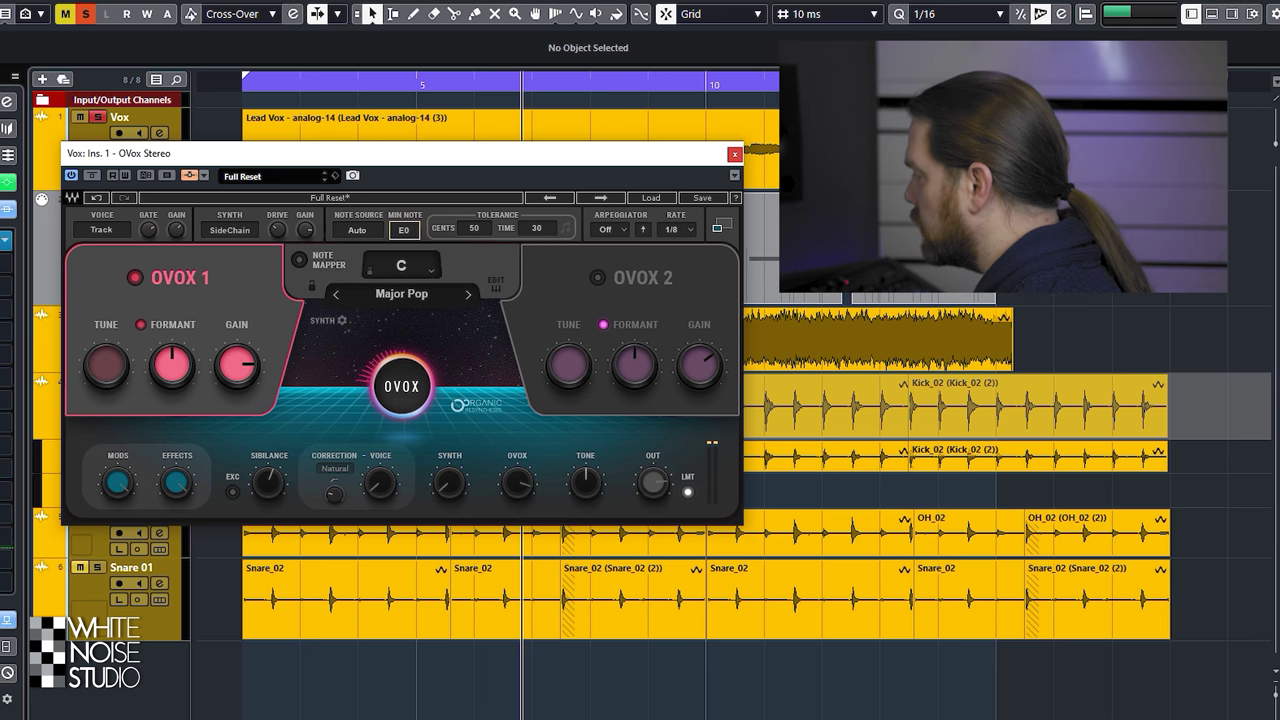
left_click(462, 290)
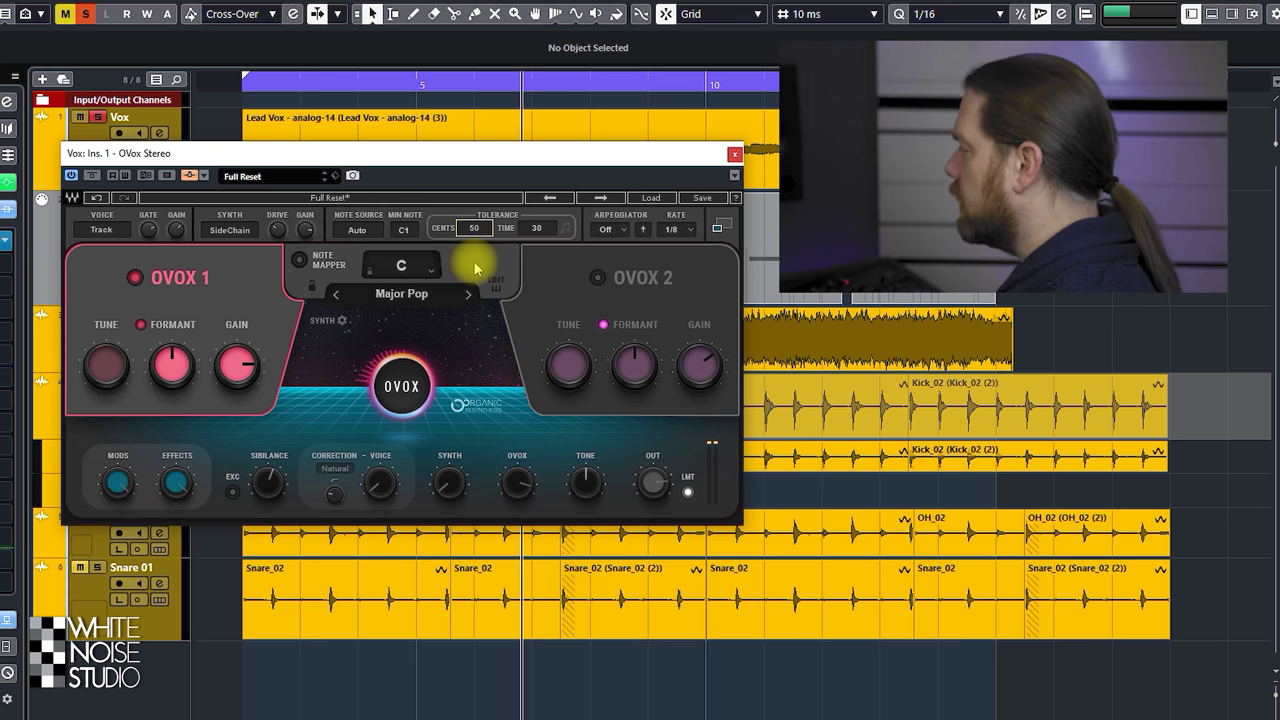
Set Tolerance Cents to 50, then raise it to 100, and raise Tolerance Time to 437.
left_click(476, 227)
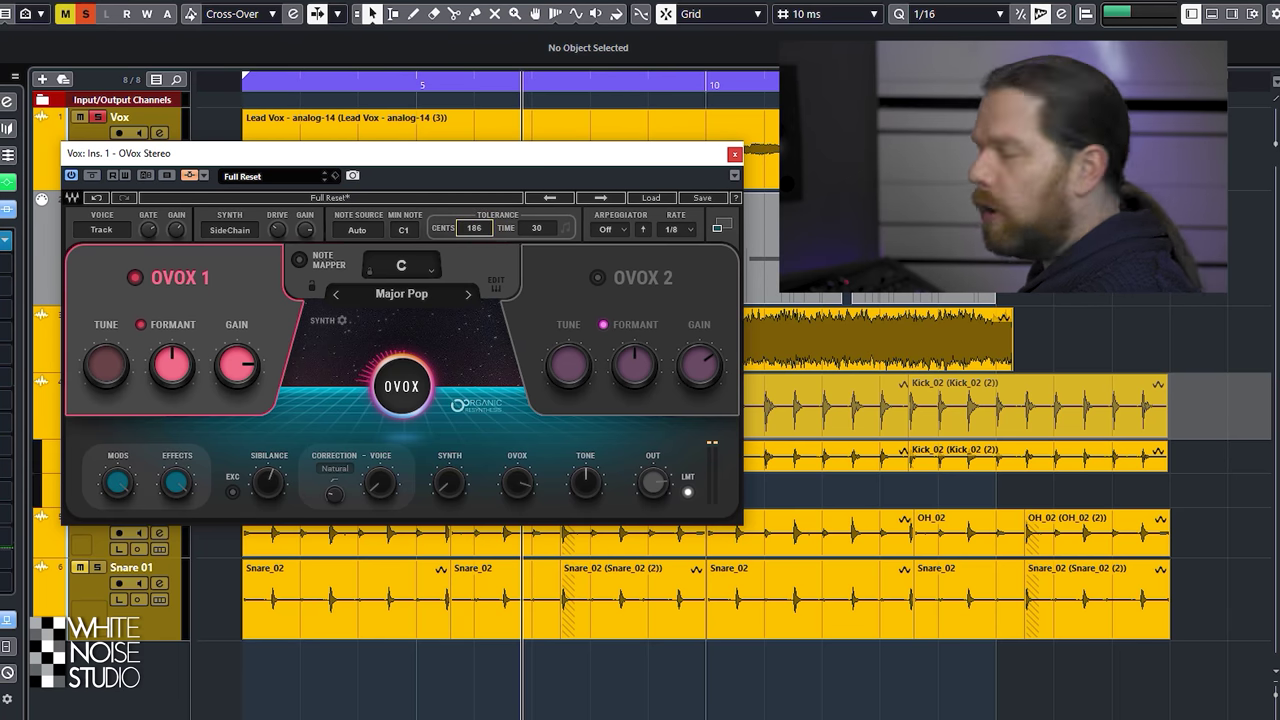
left_click_drag(474, 228, 474, 236)
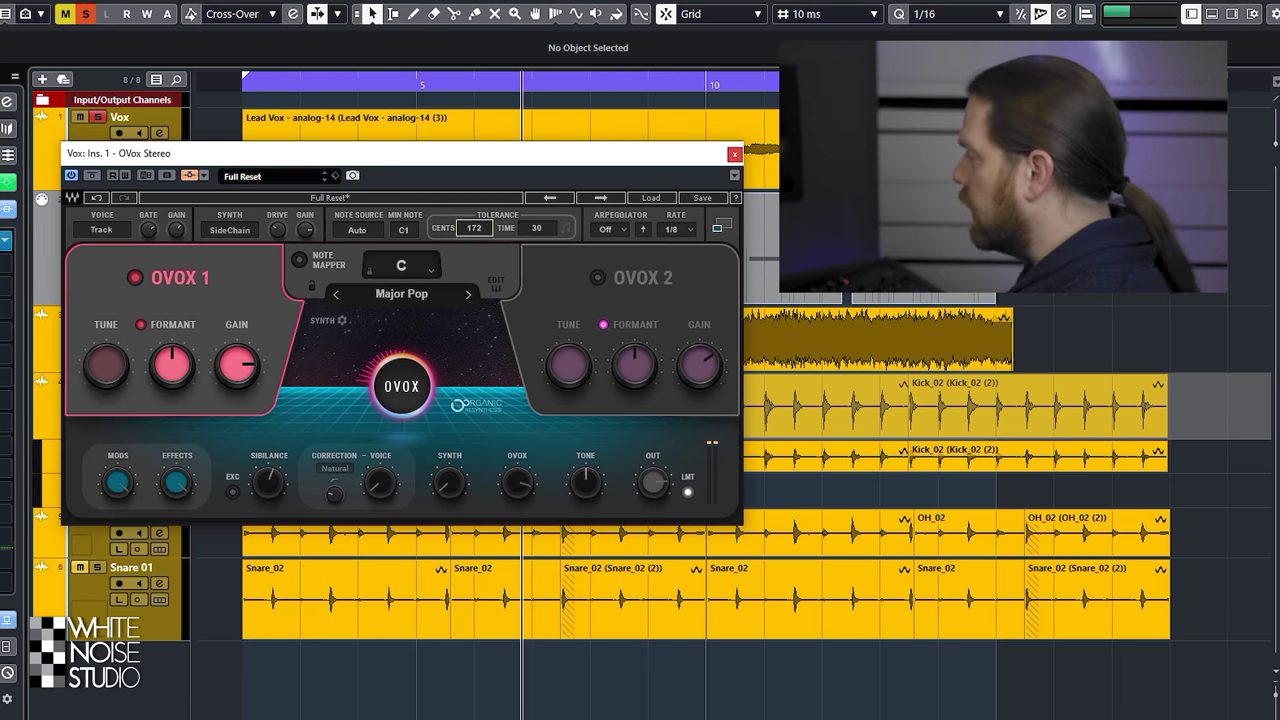
double_click(474, 228)
type("50")
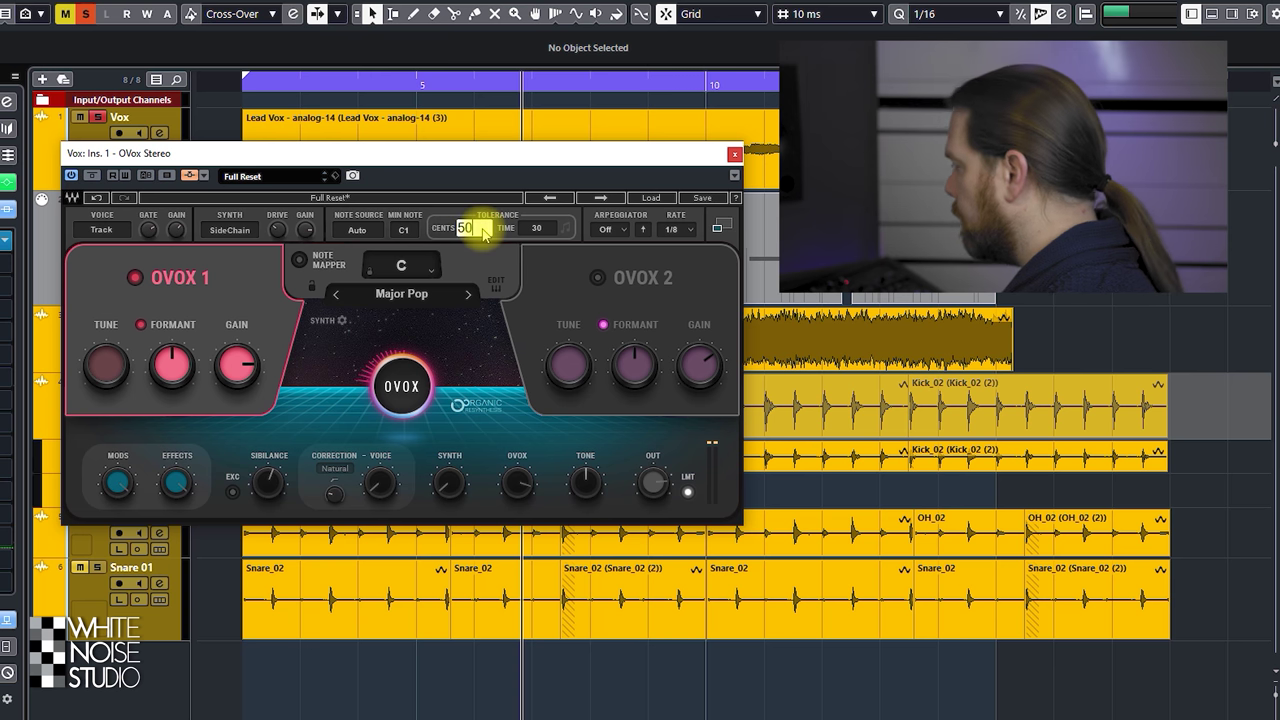
key("Return")
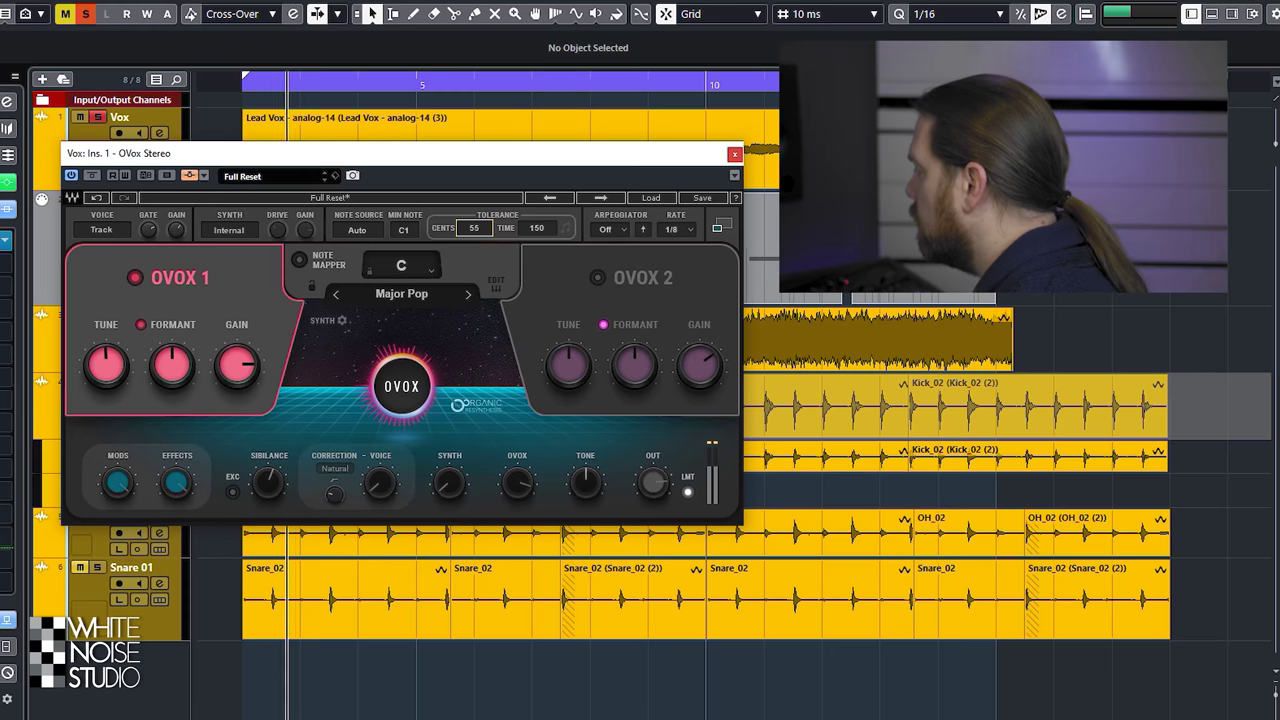
left_click_drag(474, 228, 474, 221)
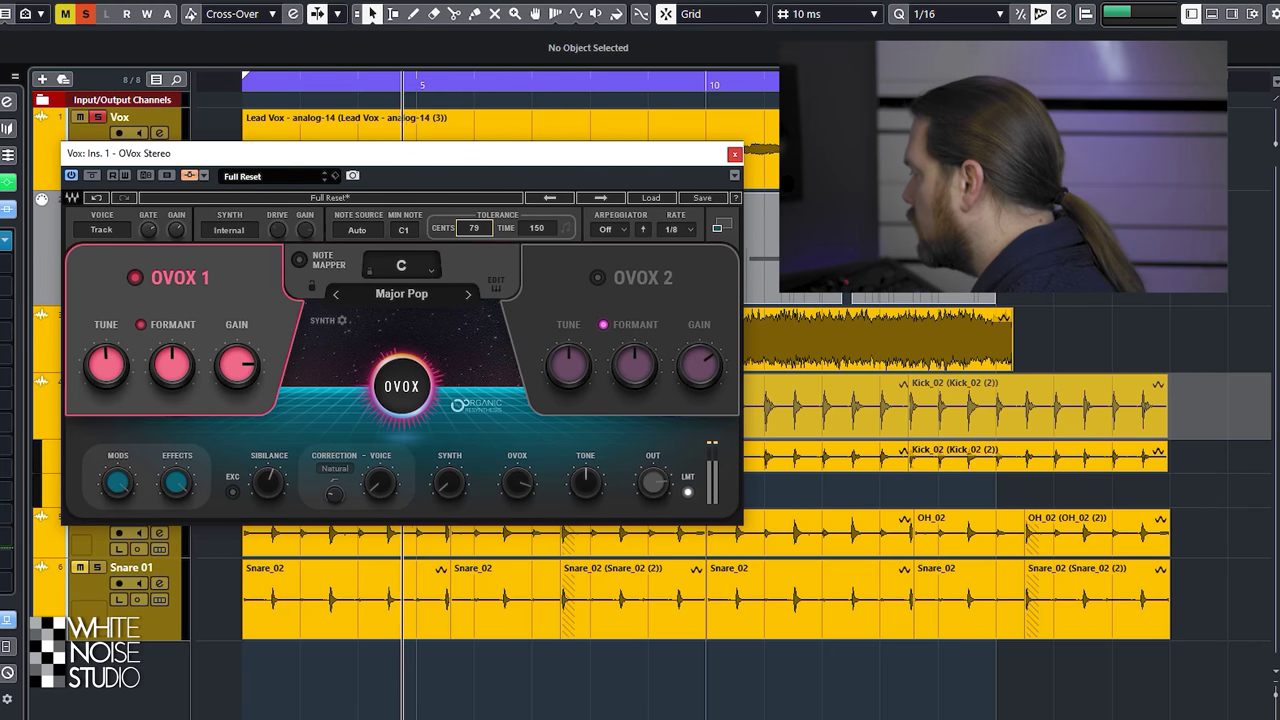
mouse_move(474, 228)
left_mouse_down()
mouse_move(474, 216)
mouse_move(537, 200)
left_mouse_up()
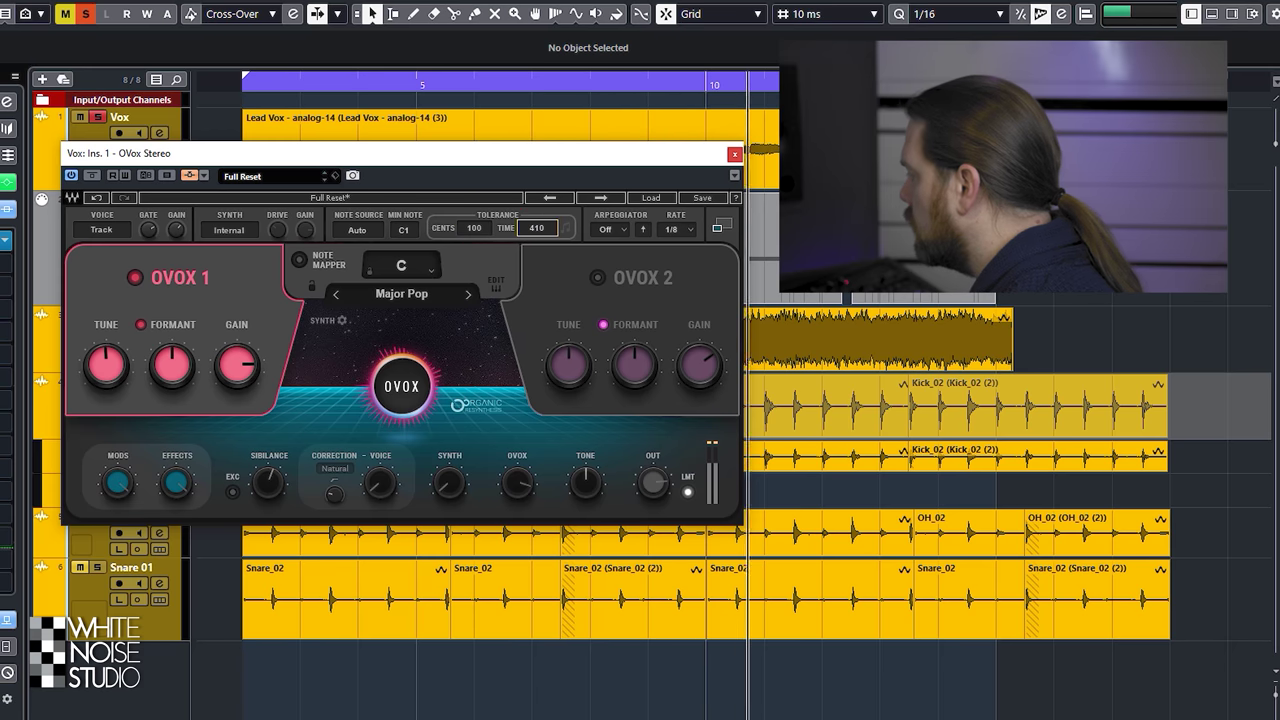
left_click(537, 229)
left_click_drag(537, 229, 537, 222)
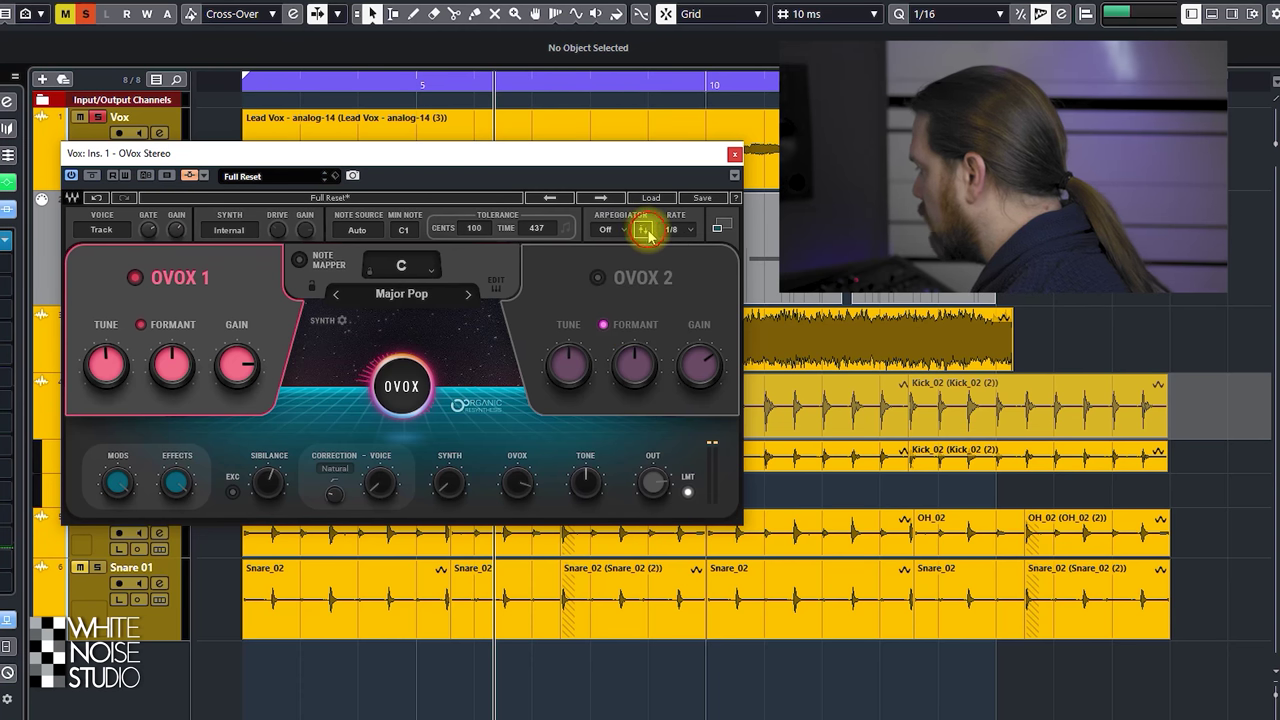
Set the OVOX arpeggiator range to 2 Oct and play to hear it.
left_click(677, 229)
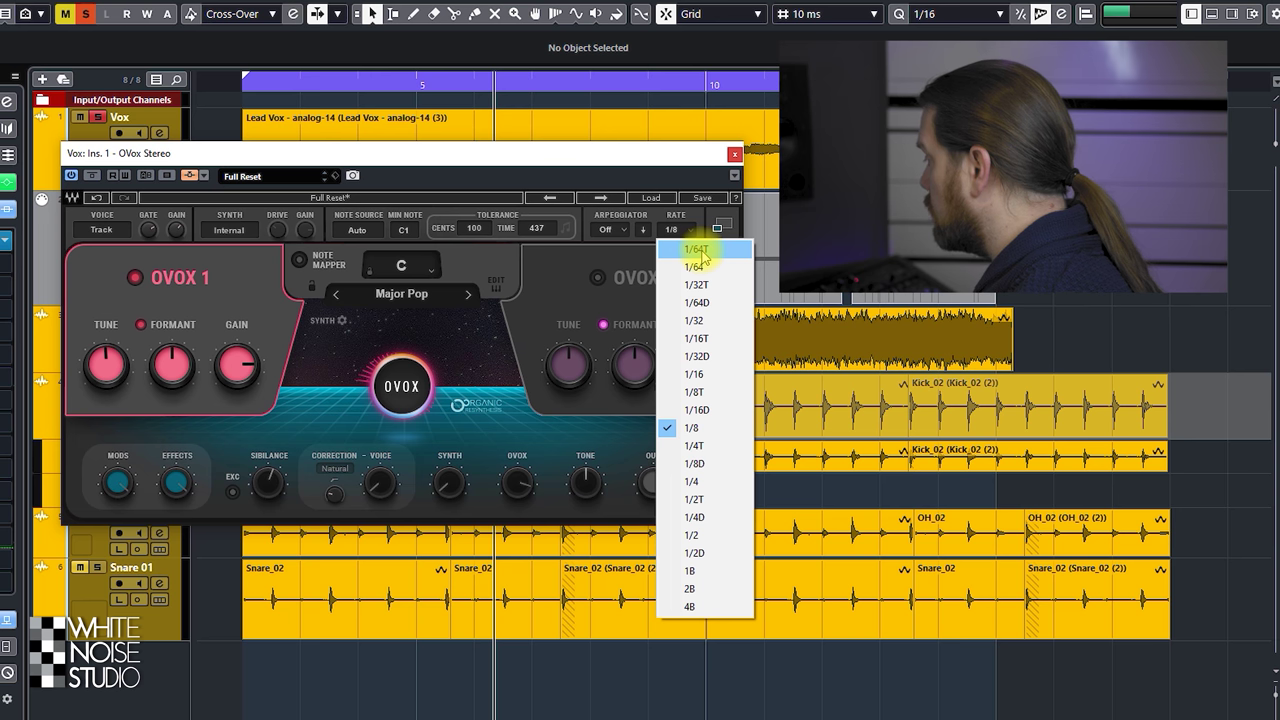
left_click(549, 270)
left_click(615, 228)
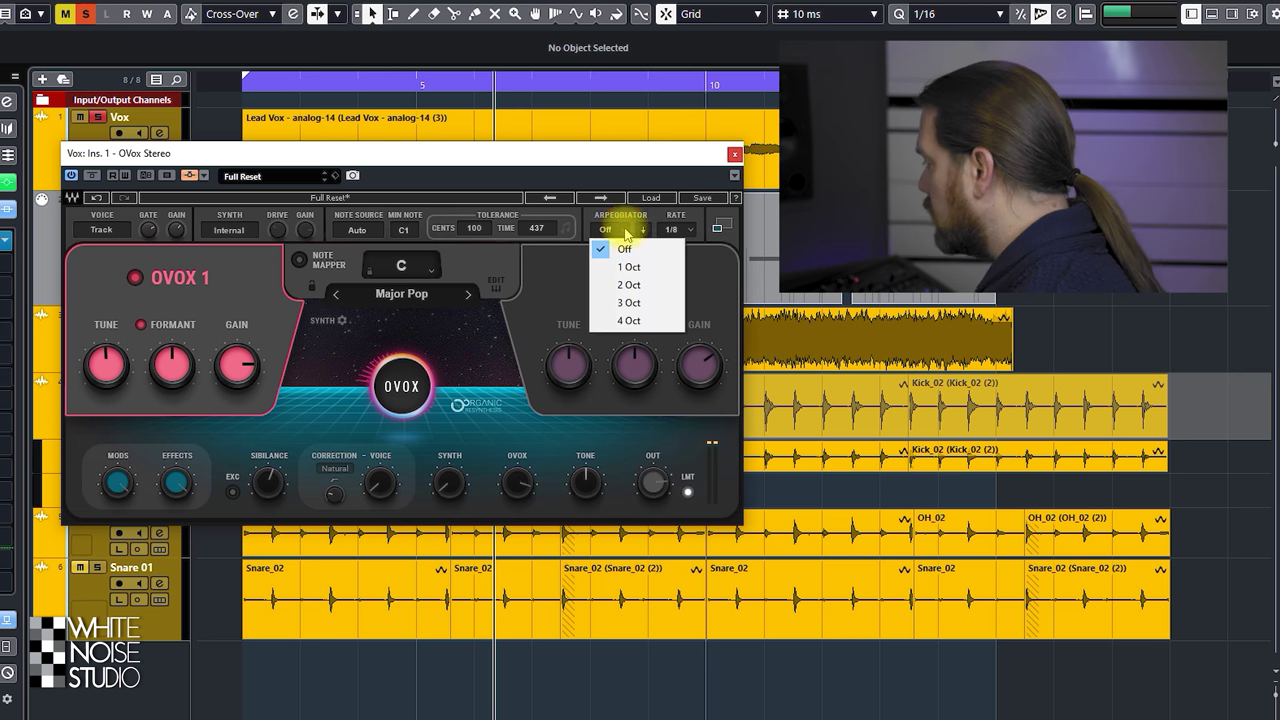
left_click(627, 285)
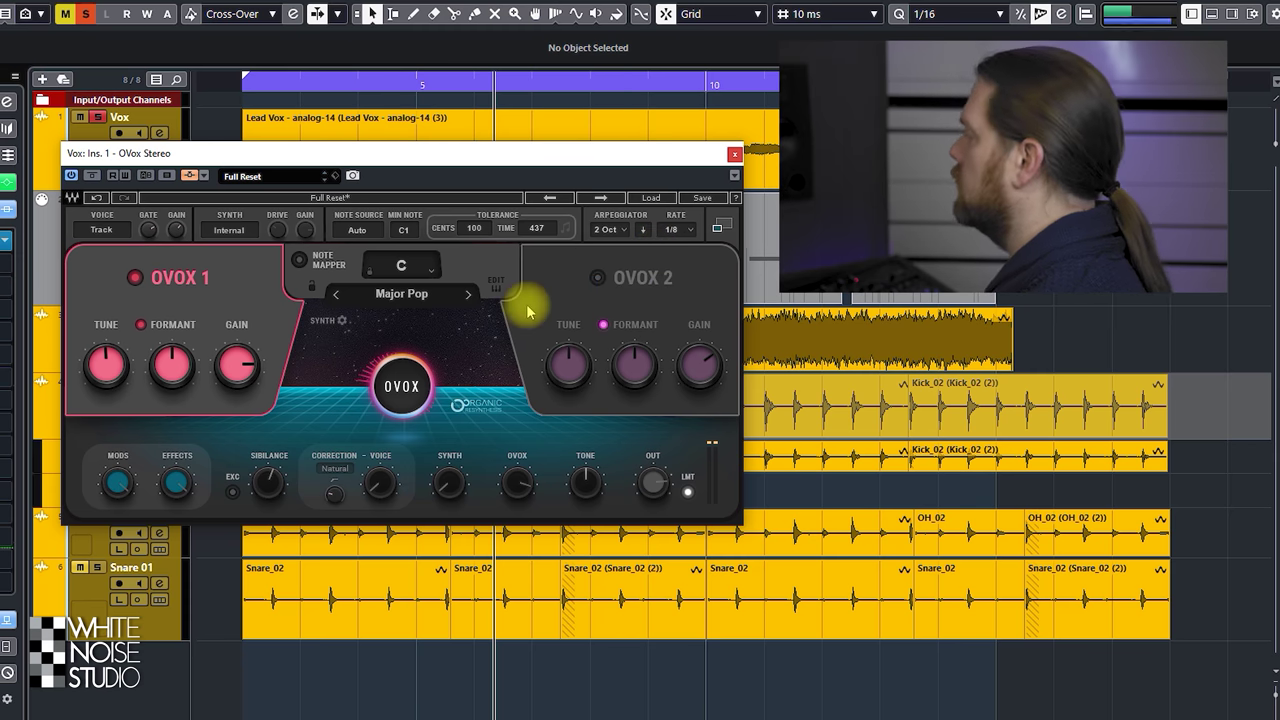
key("space")
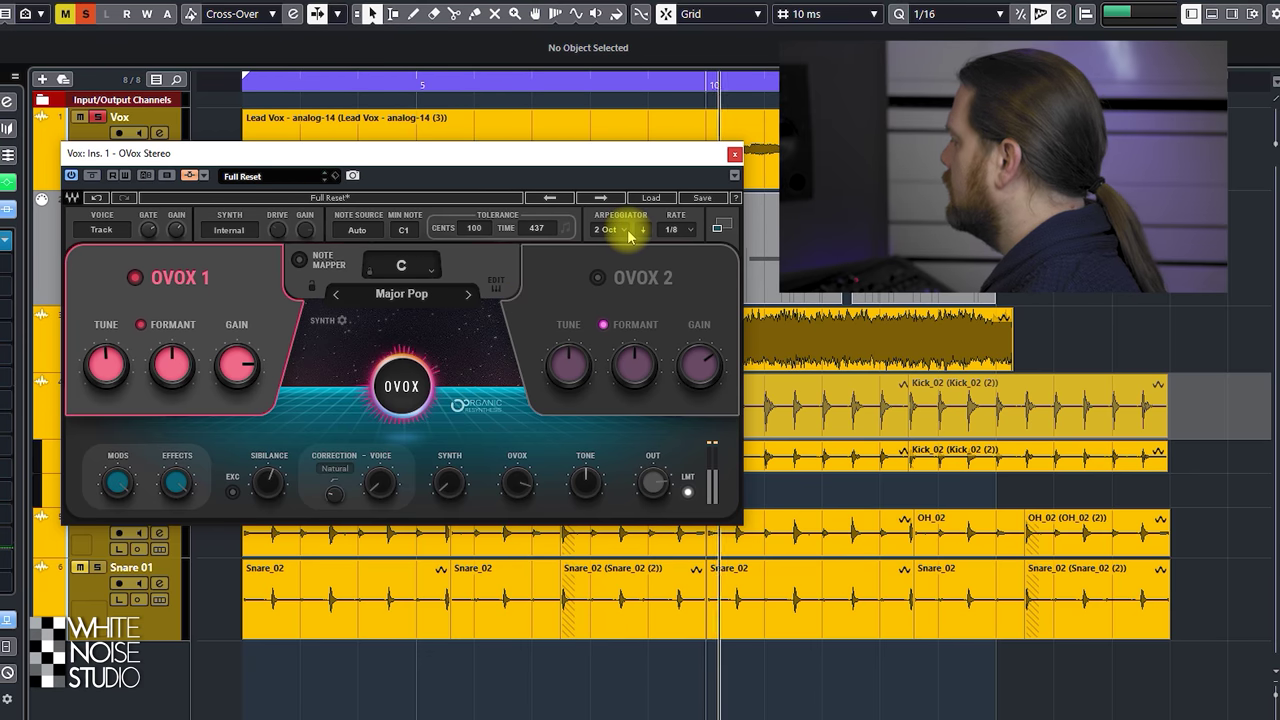
Change the arpeggiator range to 1 Oct, then 3 Oct, with a 1/4 rate.
left_click(630, 235)
left_click(622, 263)
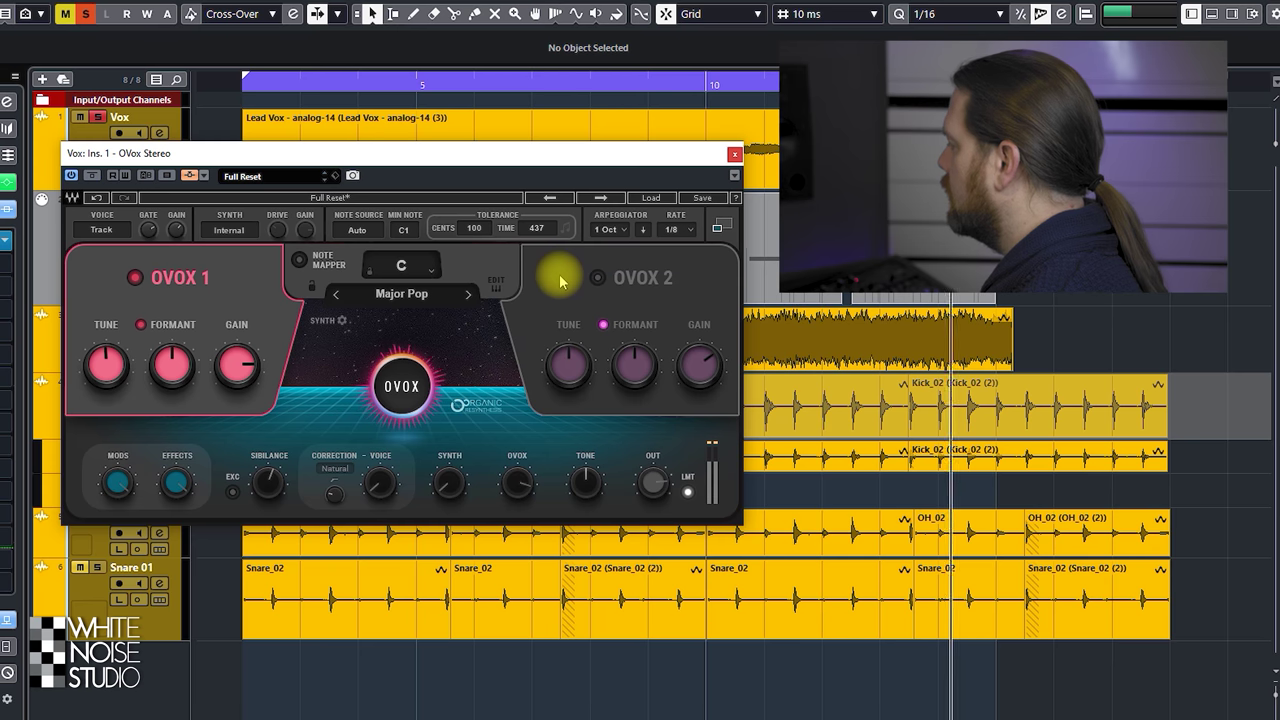
left_click(618, 229)
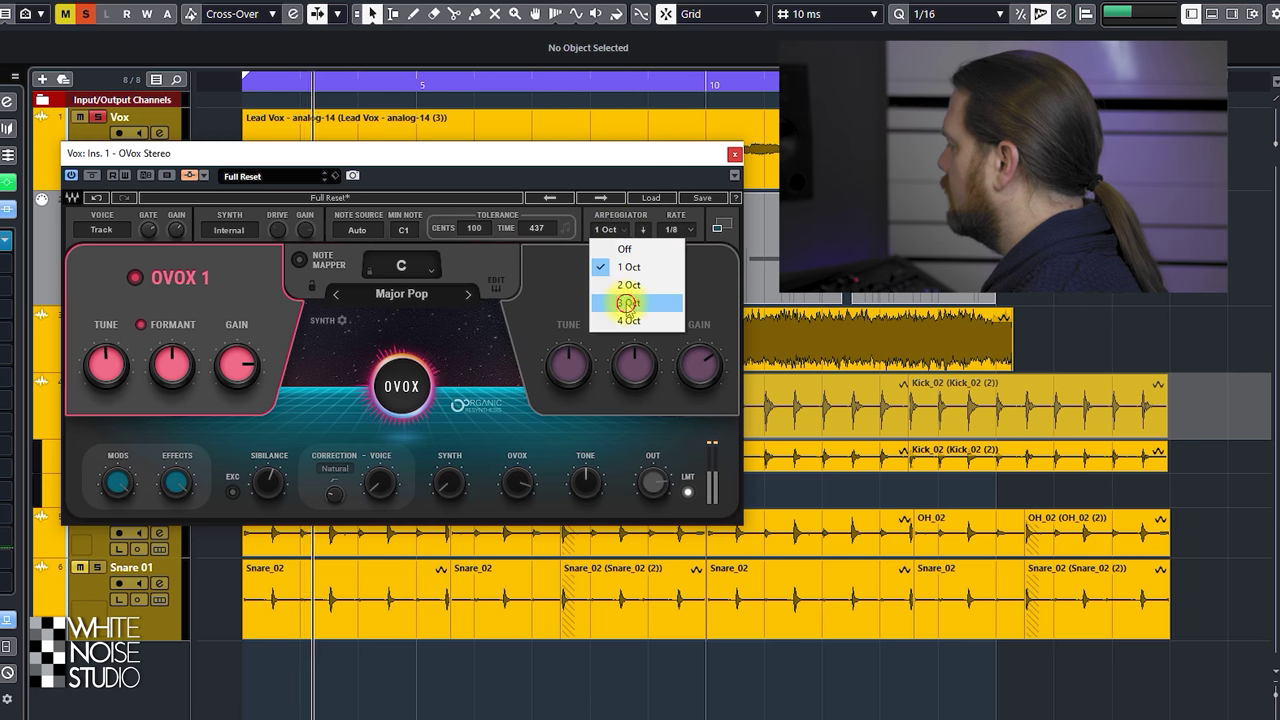
left_click(627, 303)
left_click(684, 229)
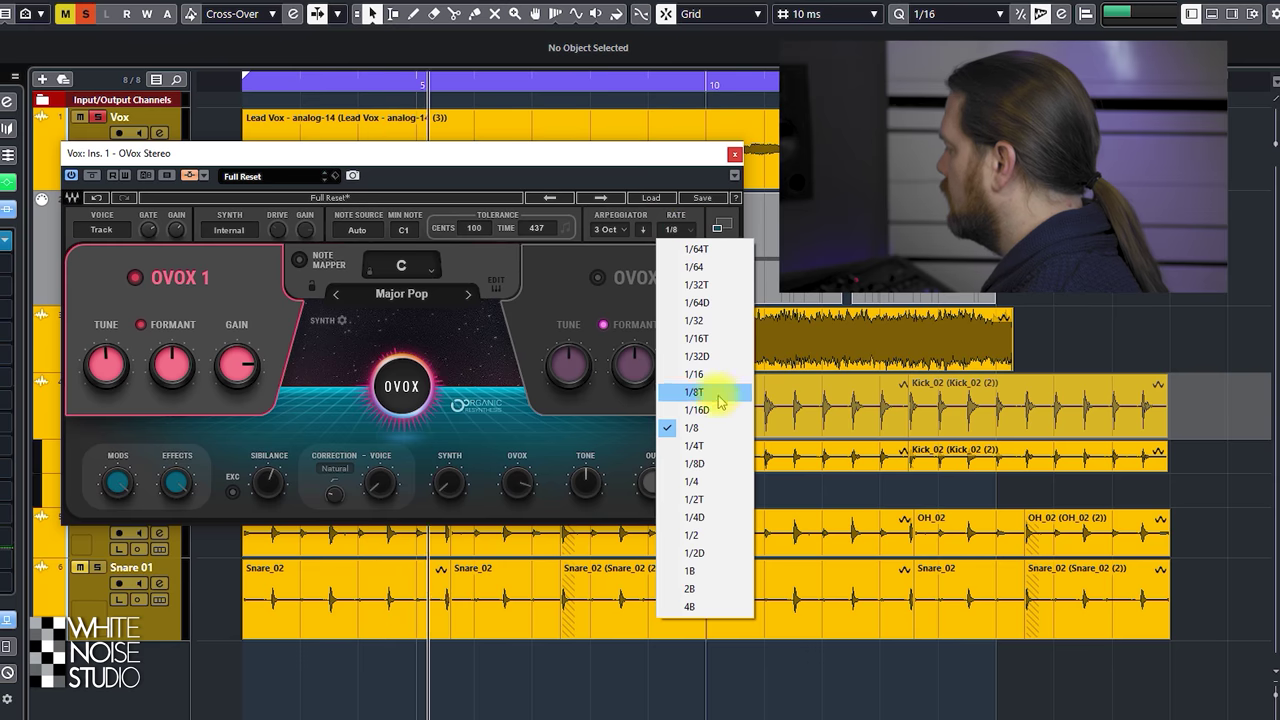
left_click(720, 481)
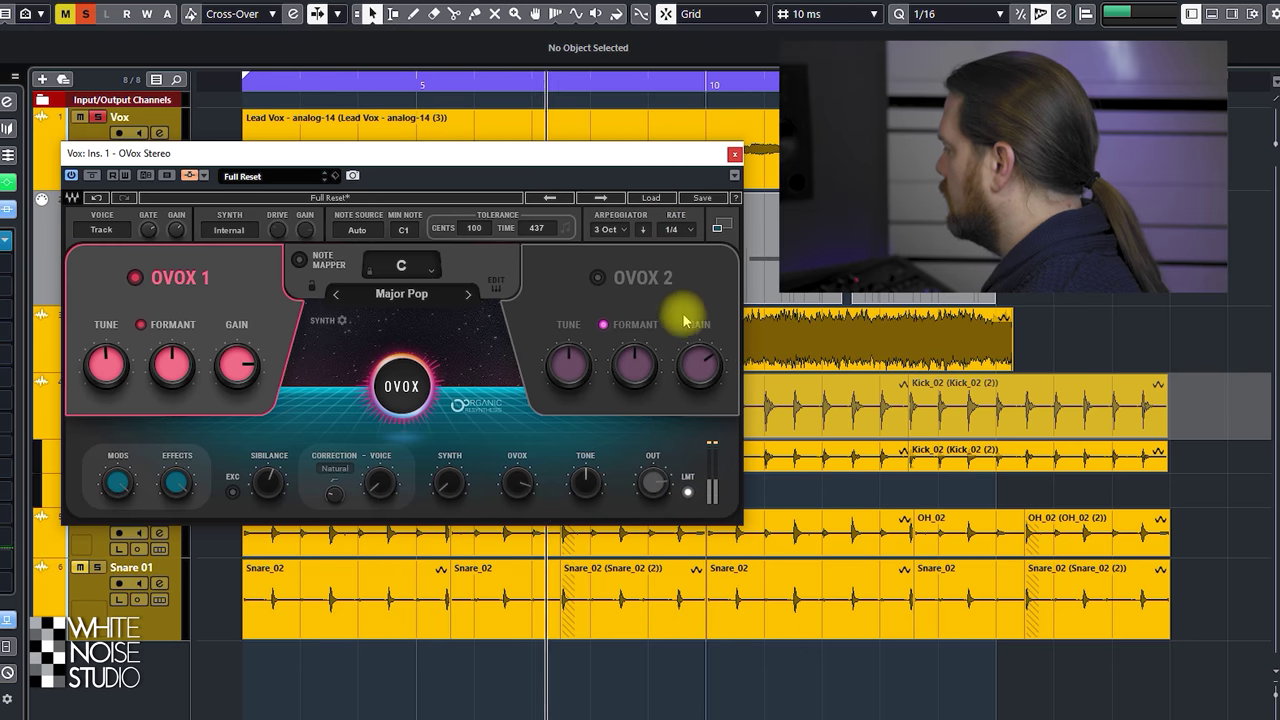
left_click(688, 232)
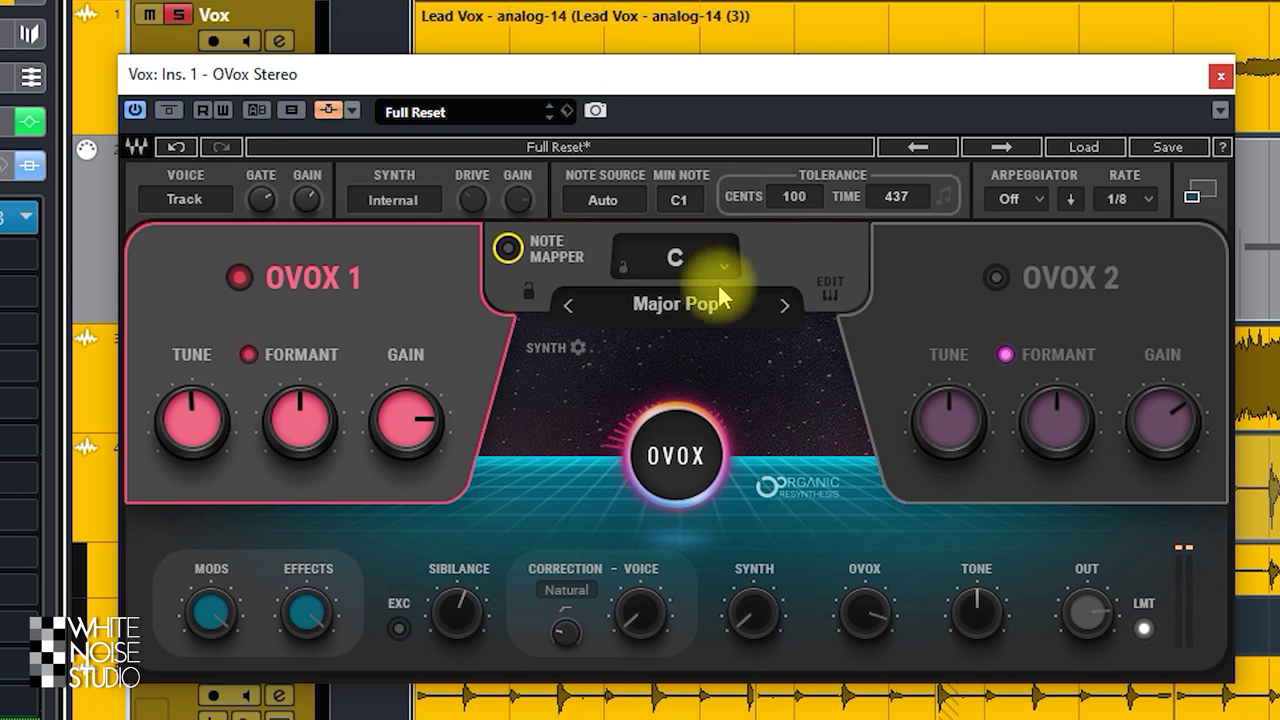
Enable the Note Mapper, showing the C Major Pop mapping.
left_click(508, 250)
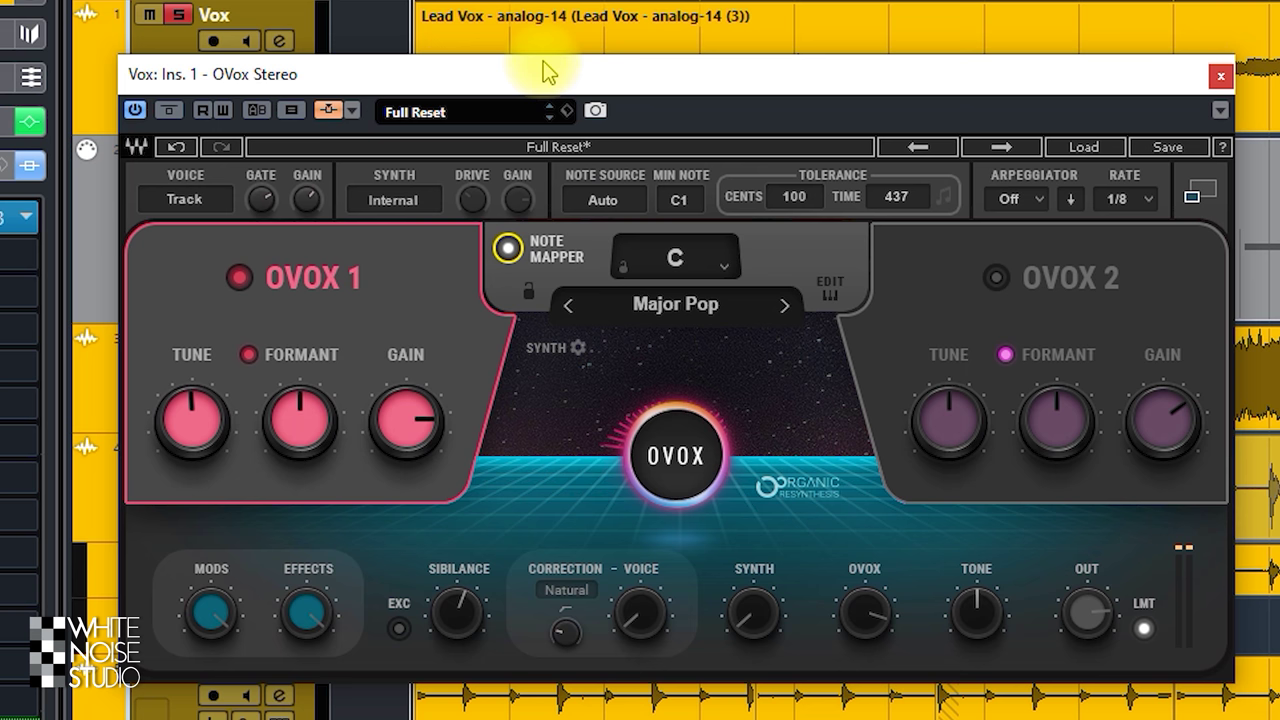
During playback, step through note-mapper presets to Min Dream and show its keyboard editor.
key("space")
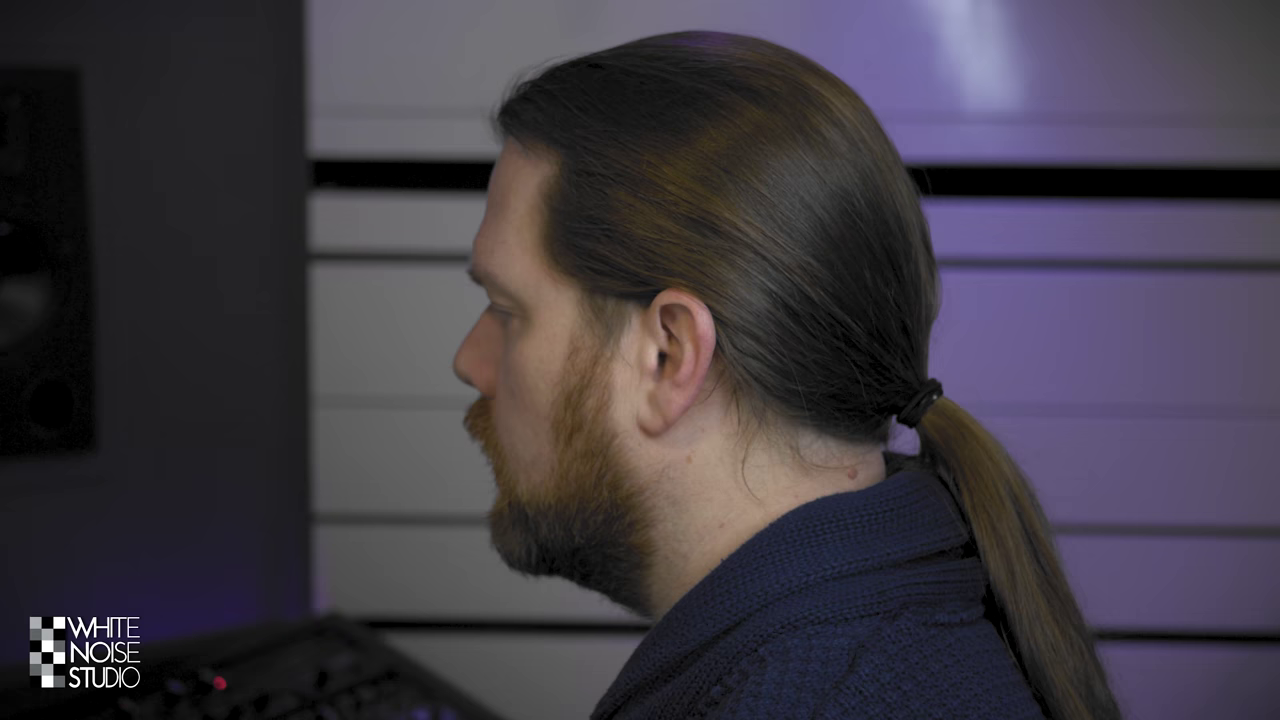
left_click(784, 304)
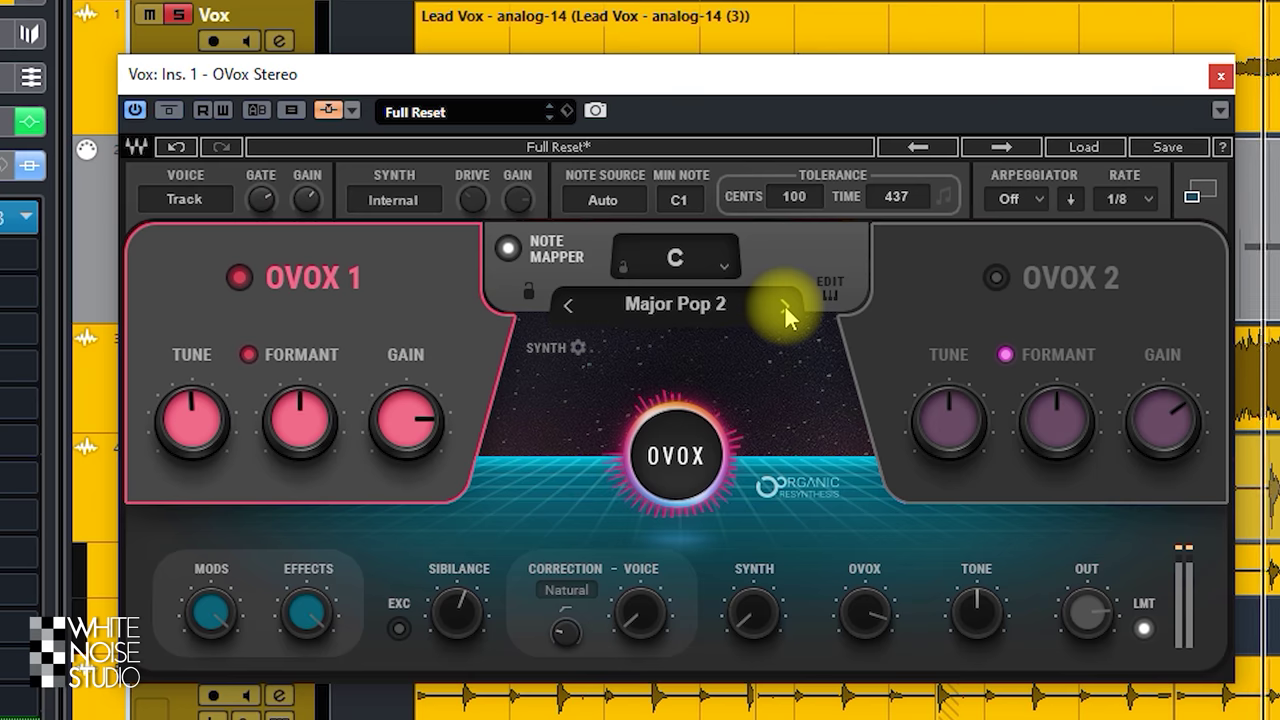
left_click(784, 304)
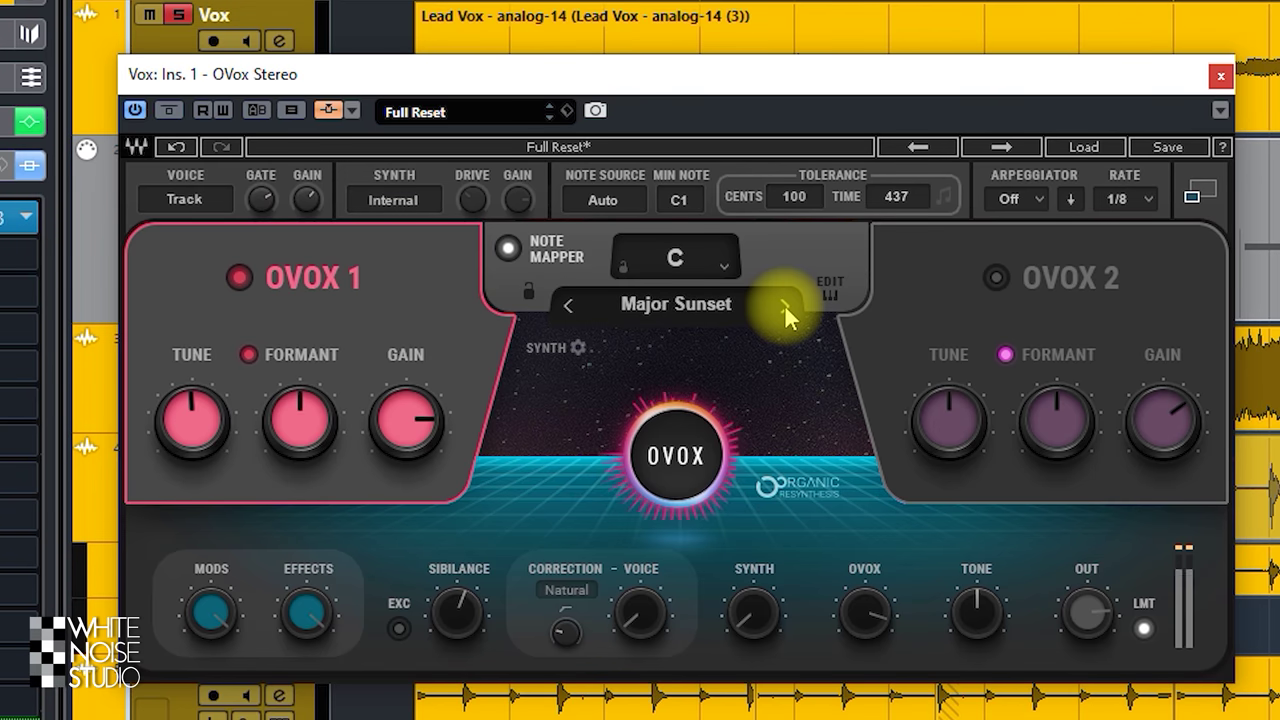
left_click(784, 304)
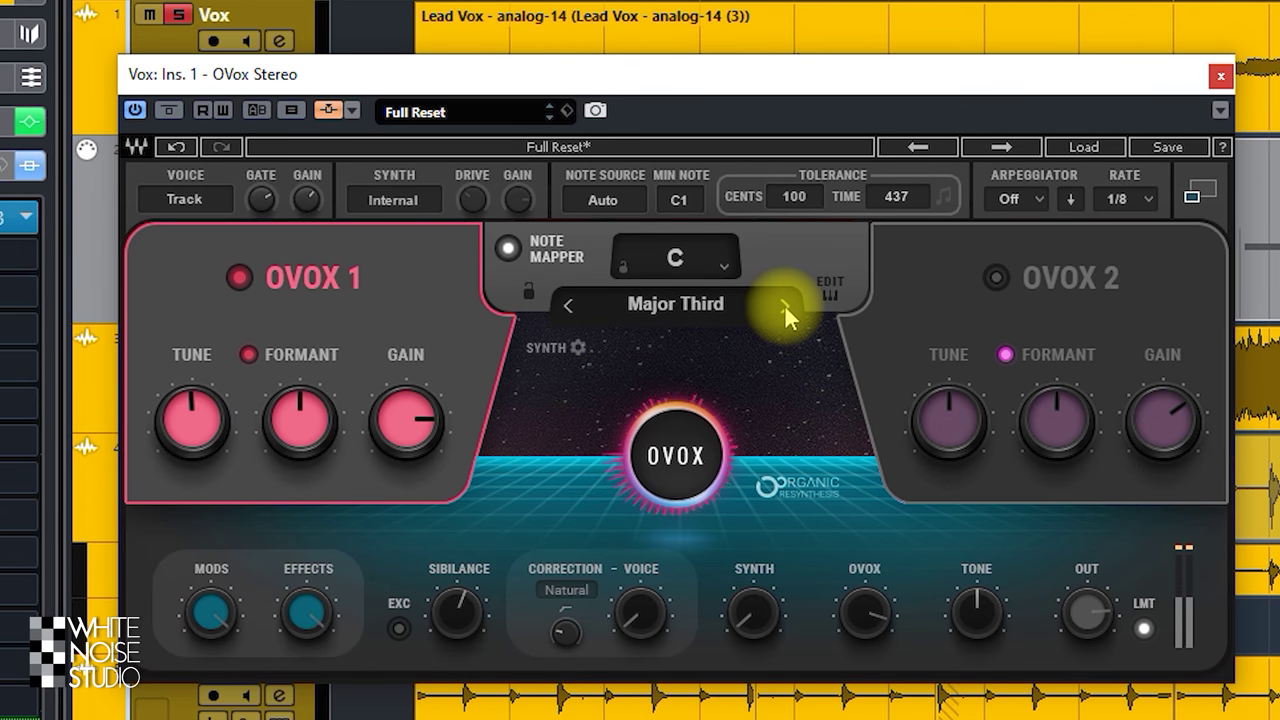
left_click(784, 304)
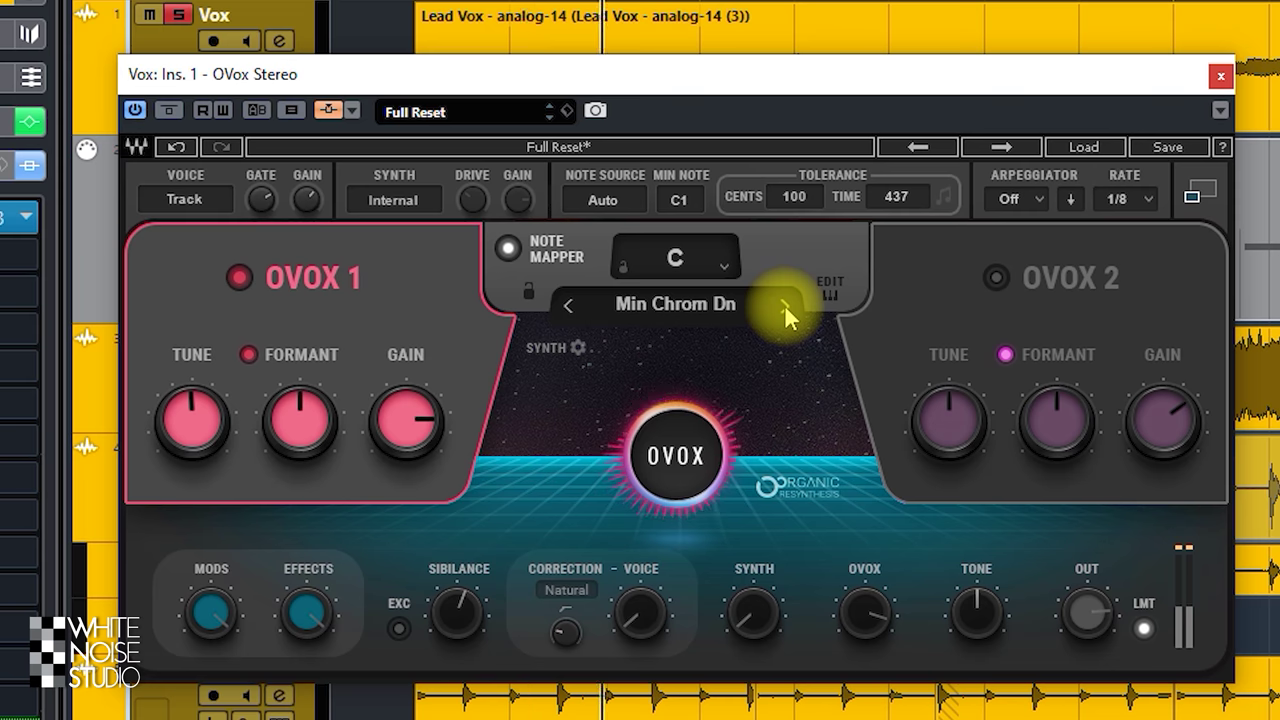
left_click(784, 304)
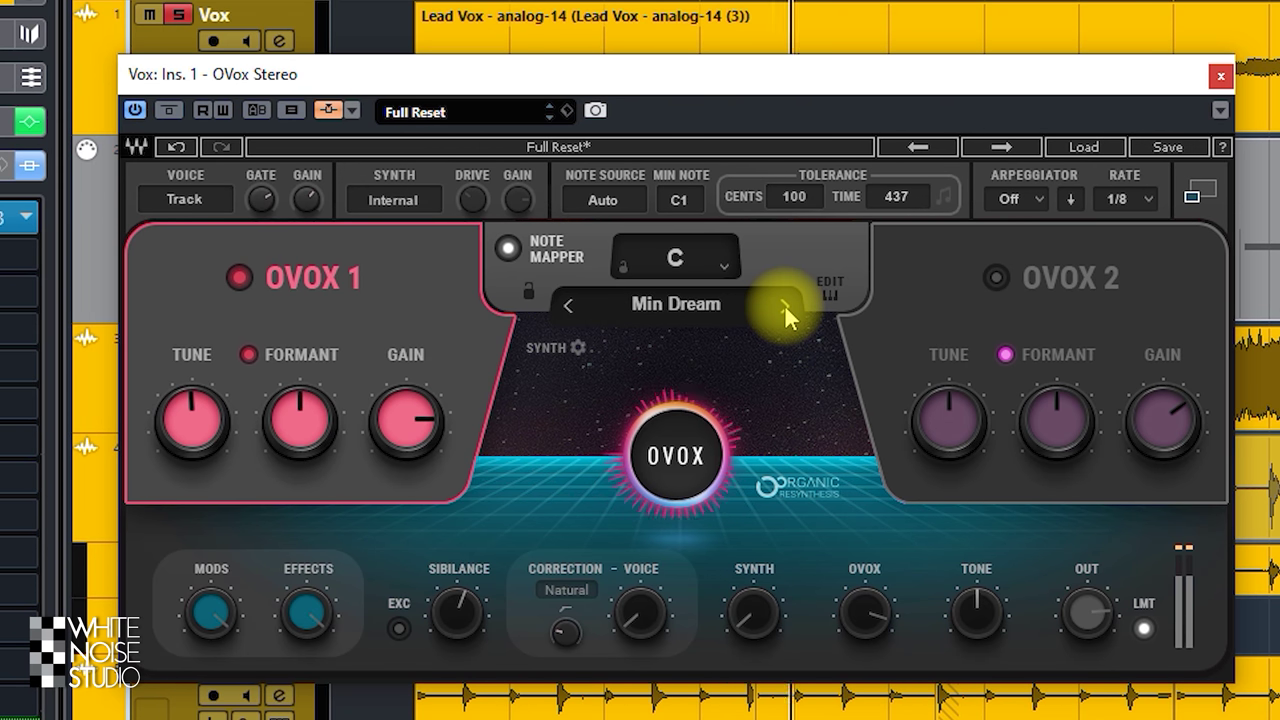
left_click(714, 305)
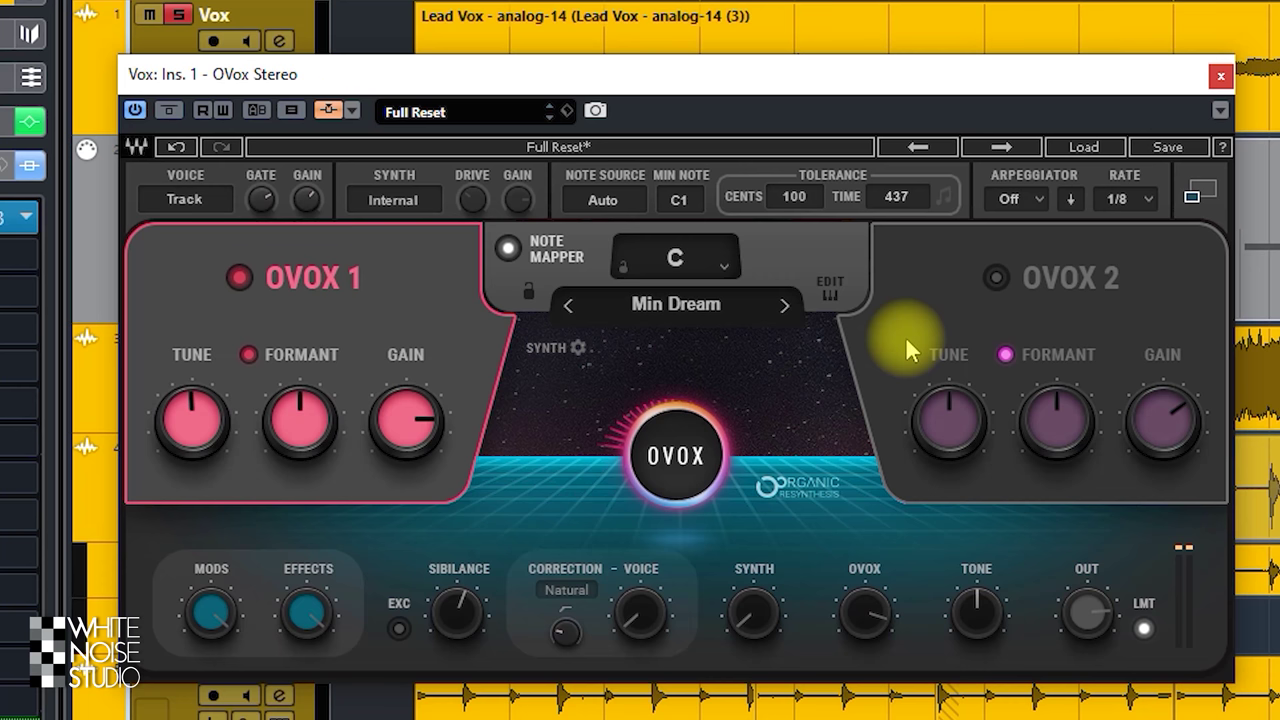
left_click(832, 292)
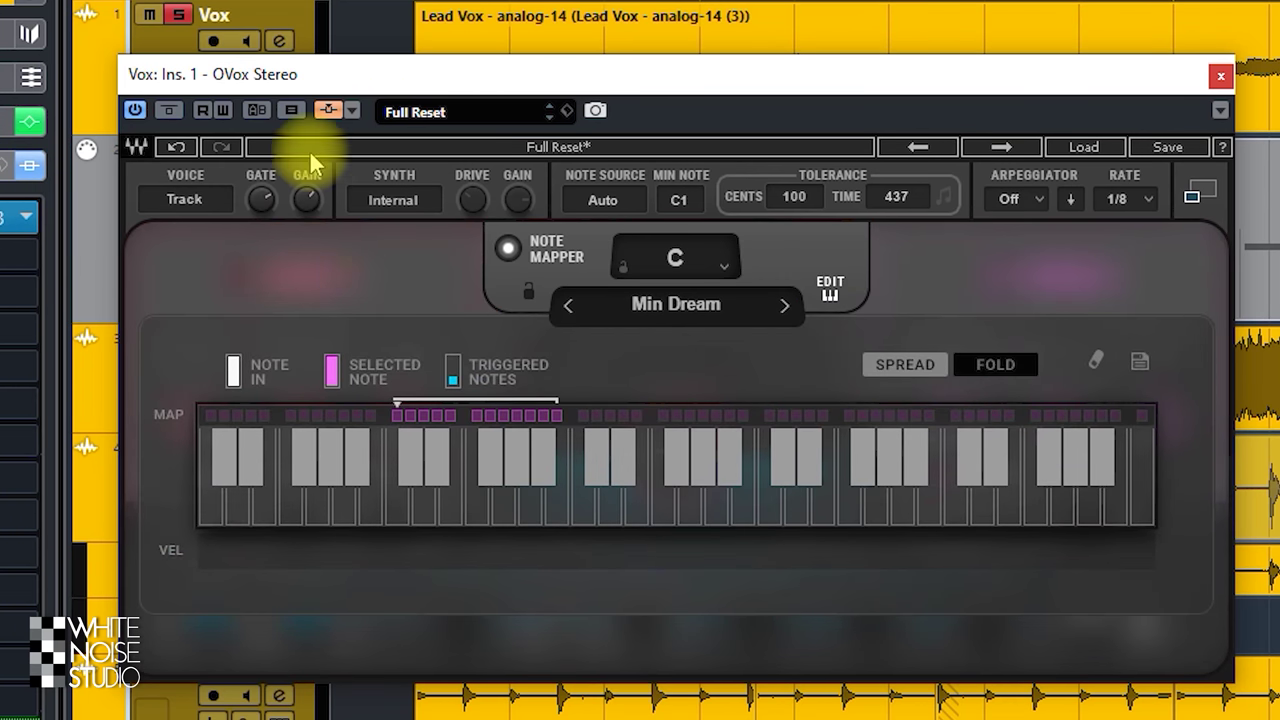
During playback, make the selected Min Dream map key trigger a closer three-note chord at velocity 100.
key("space")
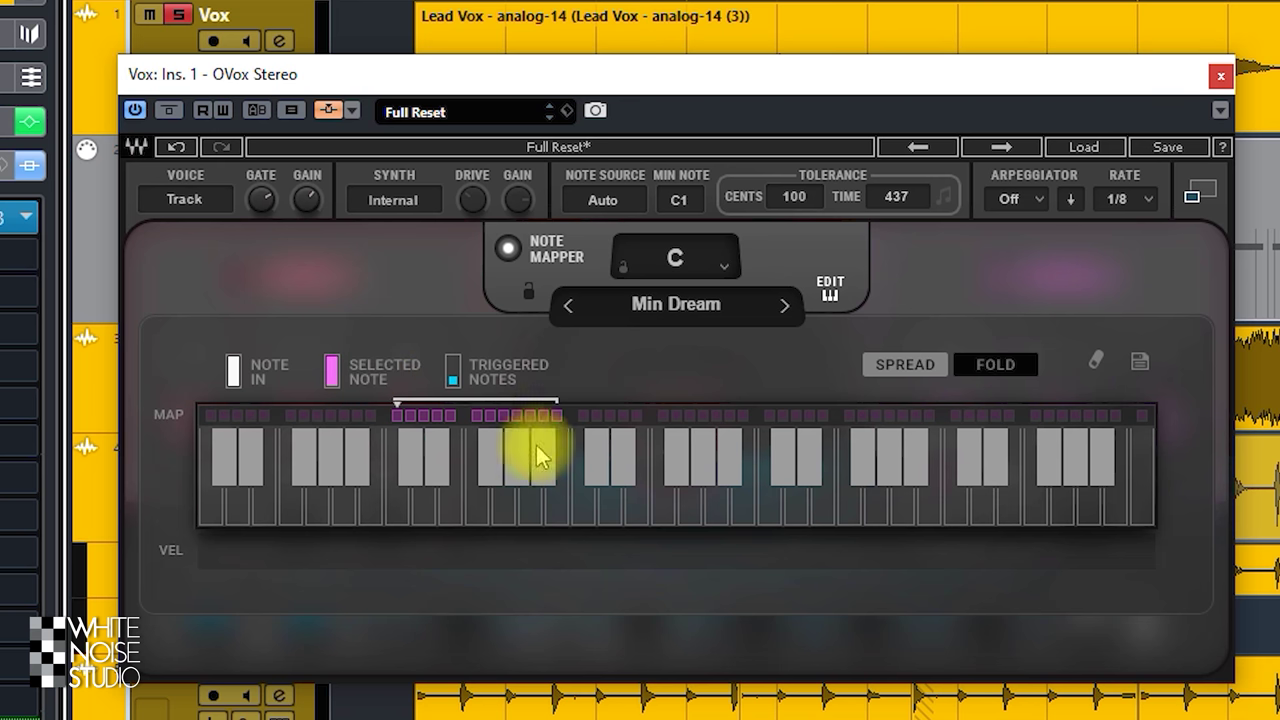
left_click(395, 415)
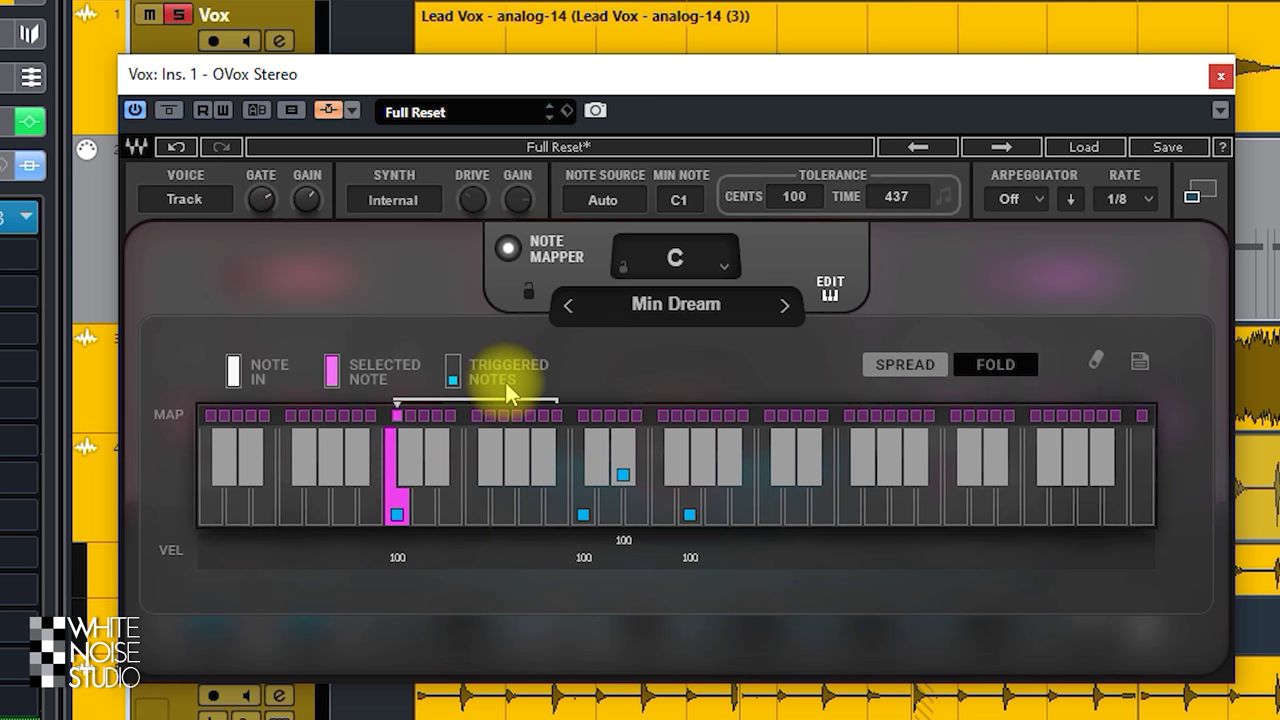
left_click(398, 512)
left_click(583, 514)
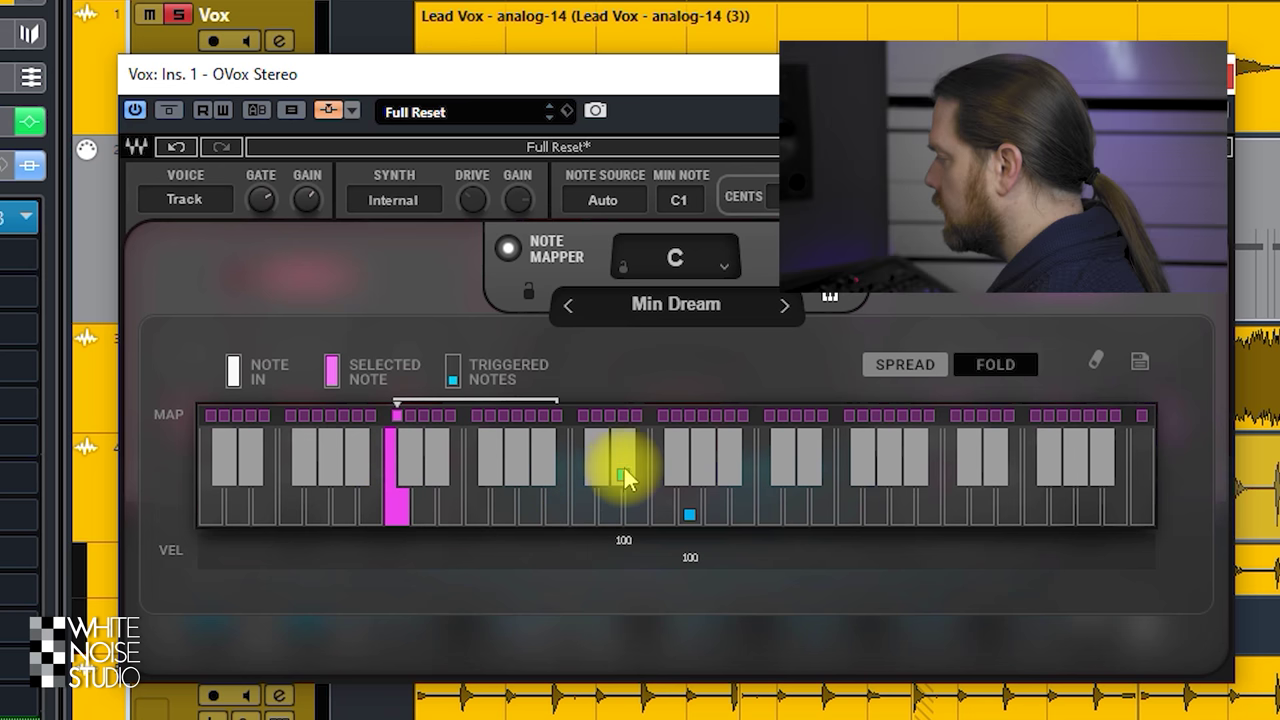
left_click(690, 514)
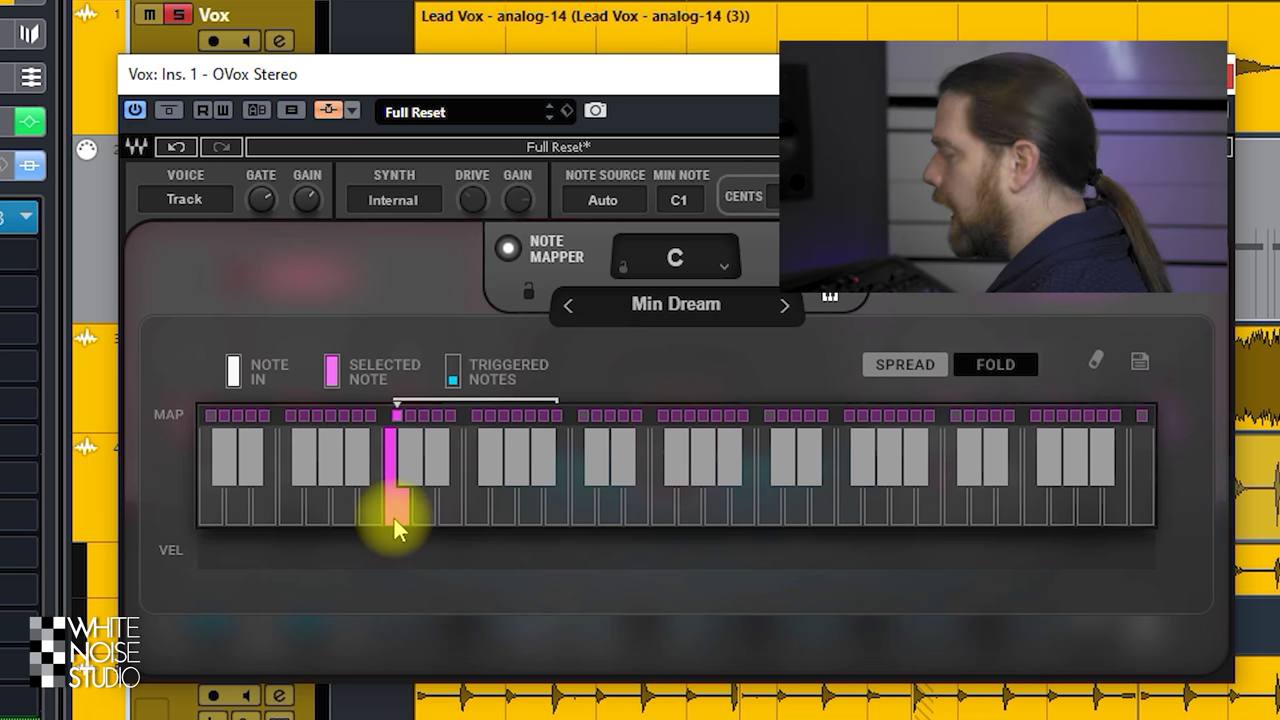
left_click(395, 516)
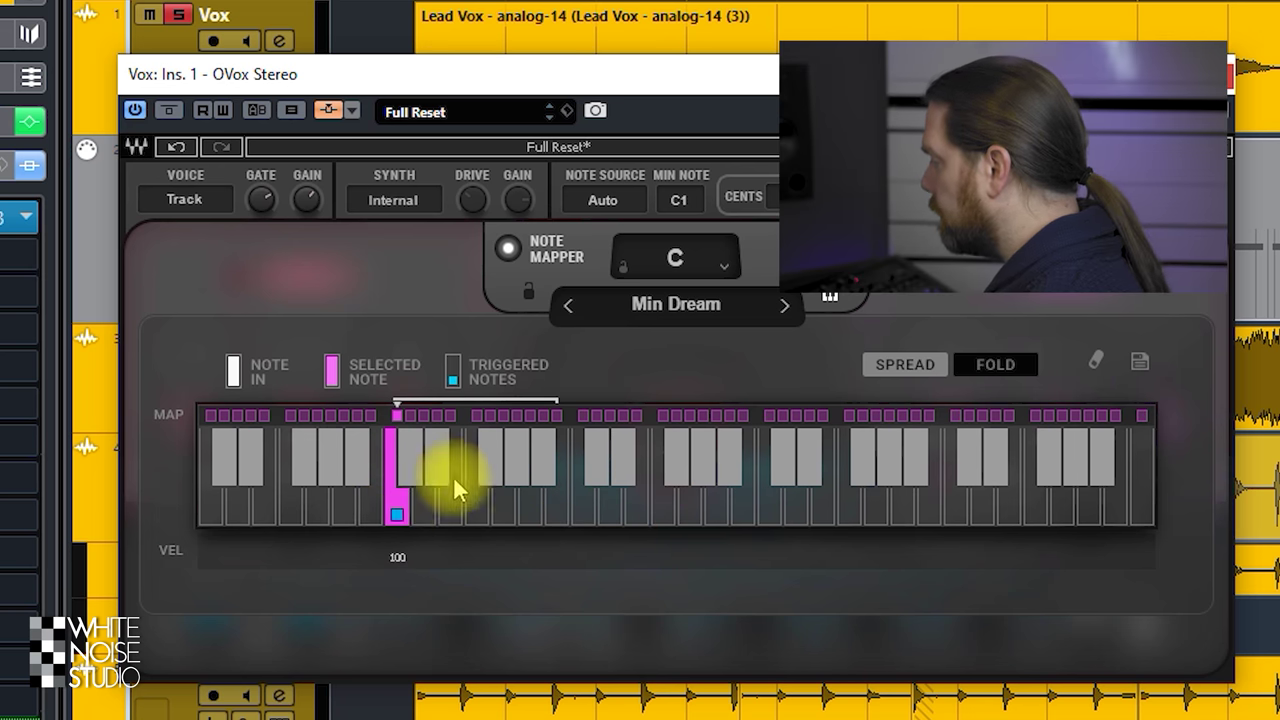
left_click(503, 515)
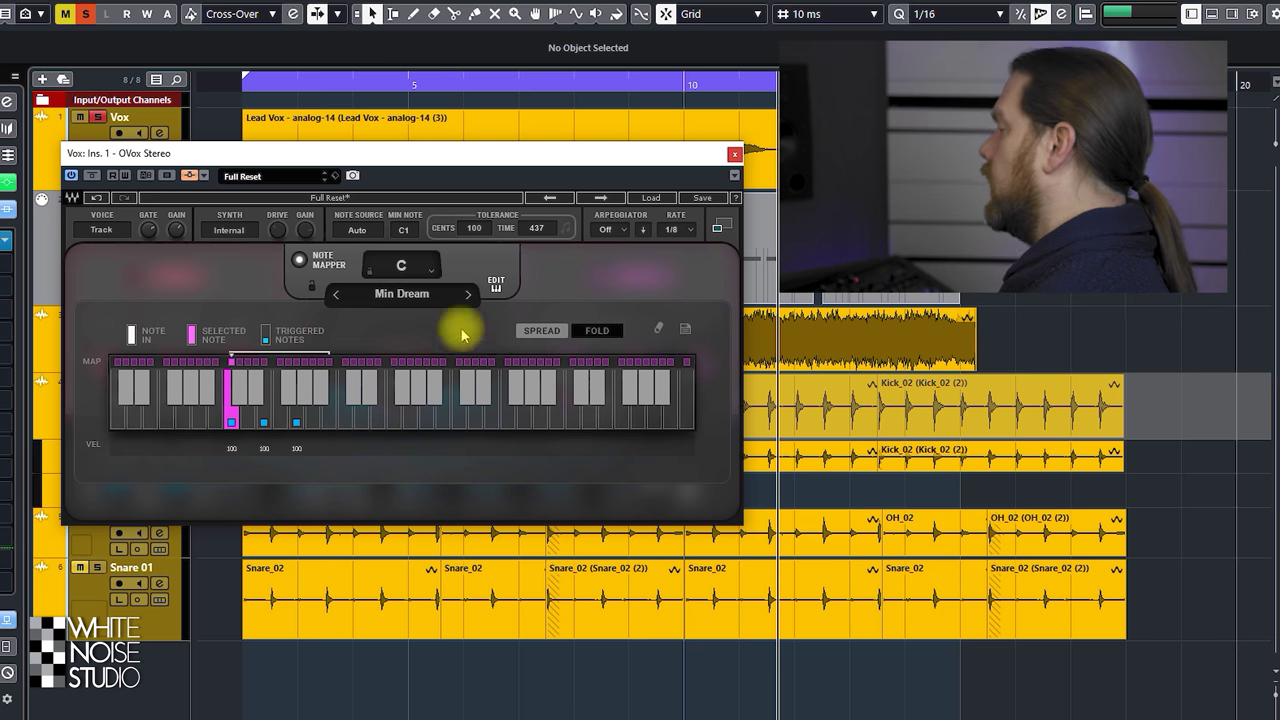
Step past Min Jazz and Min Sweet Water, then load the Monotone c note map.
left_click(469, 295)
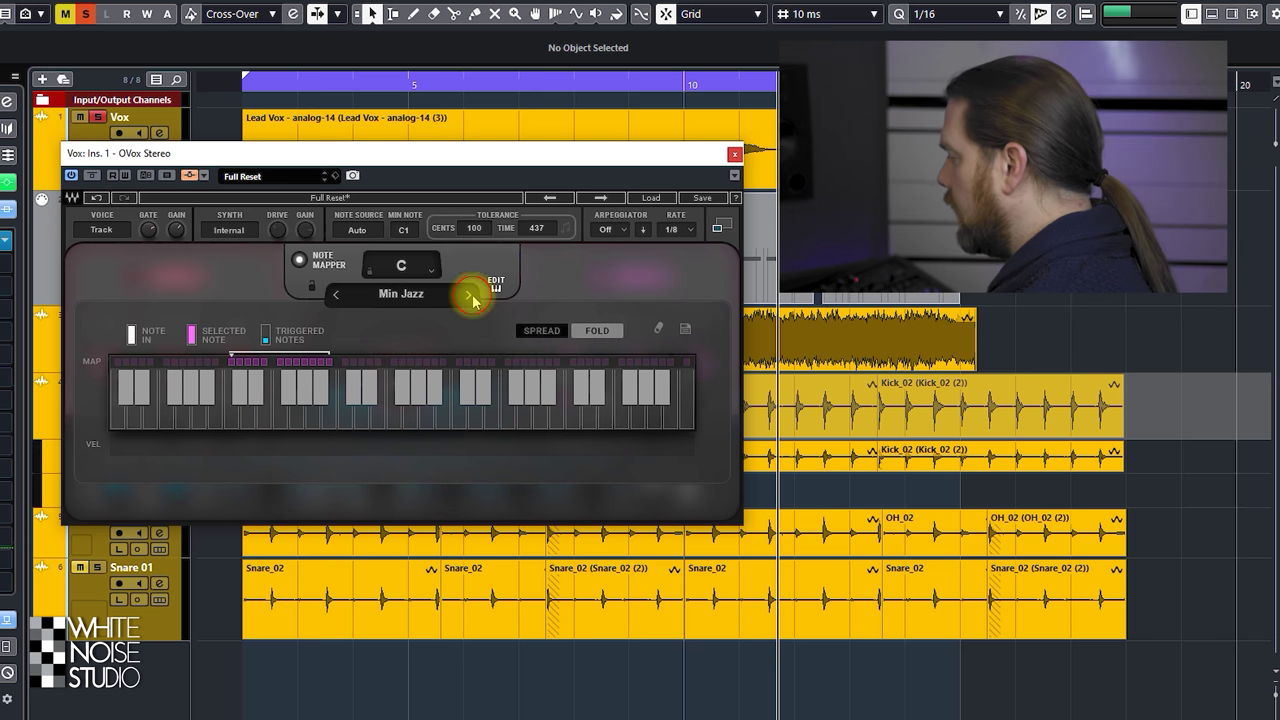
left_click(469, 295)
left_click(410, 298)
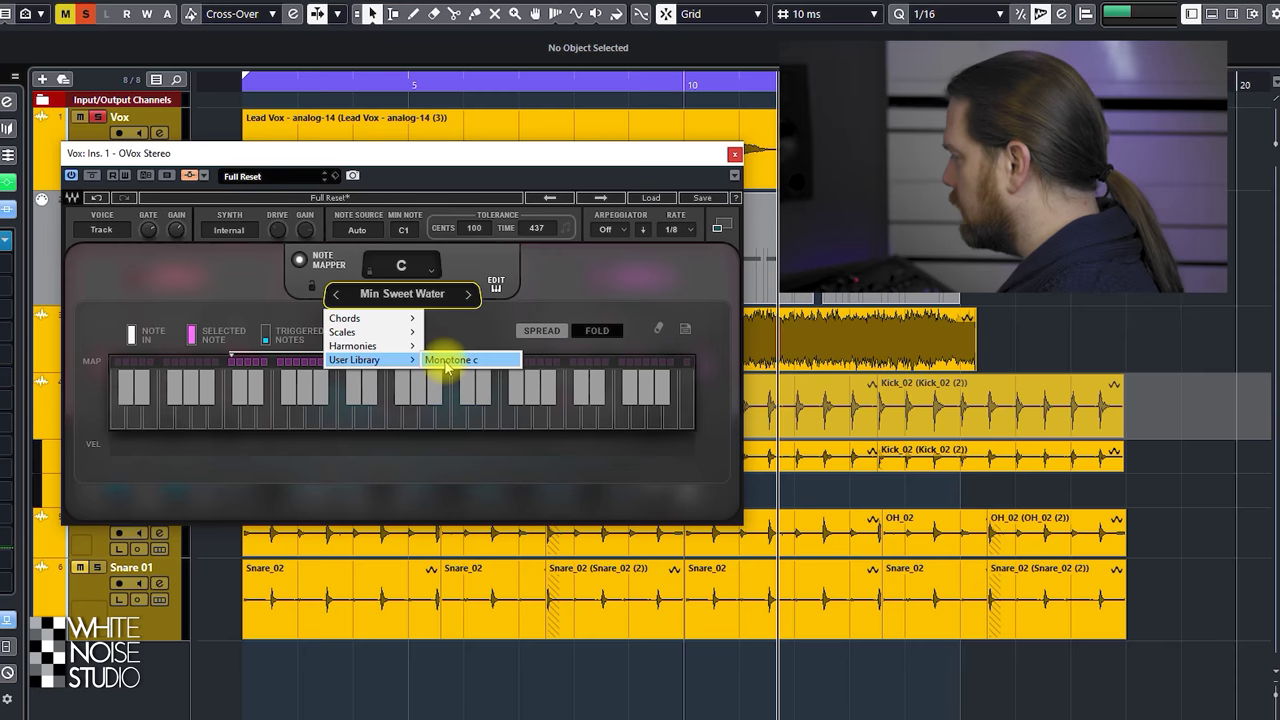
left_click(400, 420)
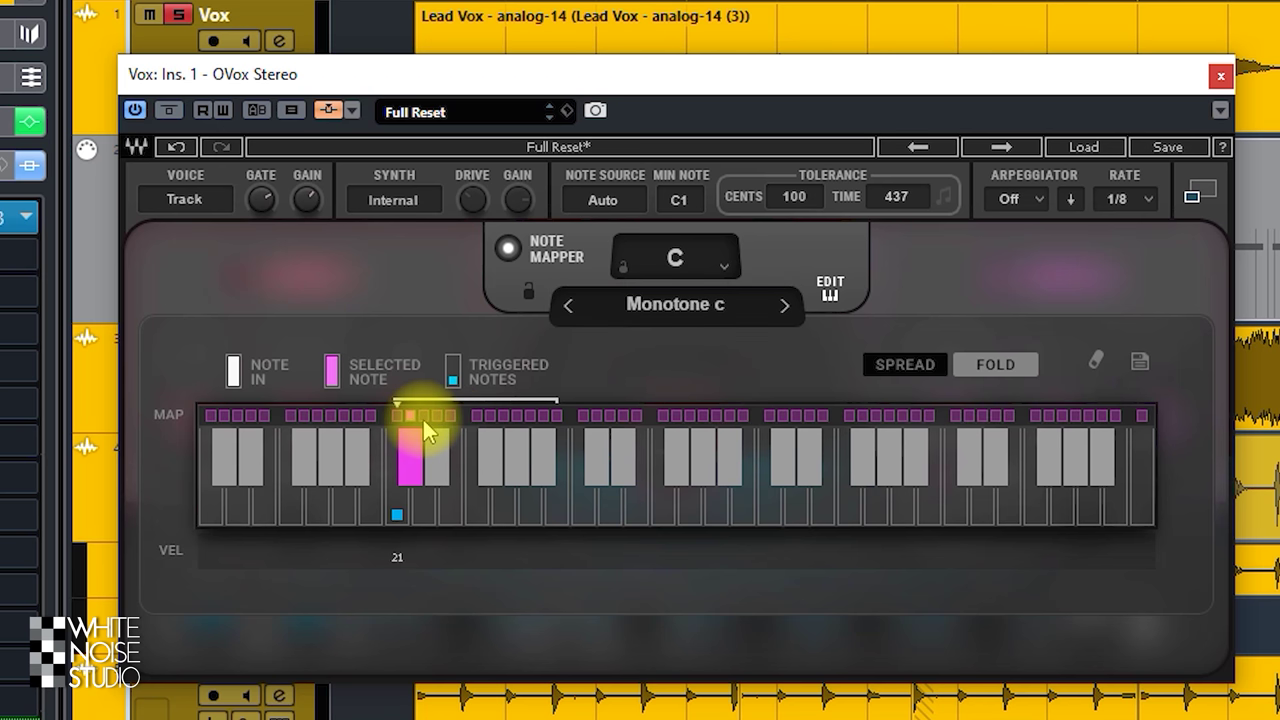
Pick a lower key as the mapped note and mark a span of keys in the map.
left_click(443, 428)
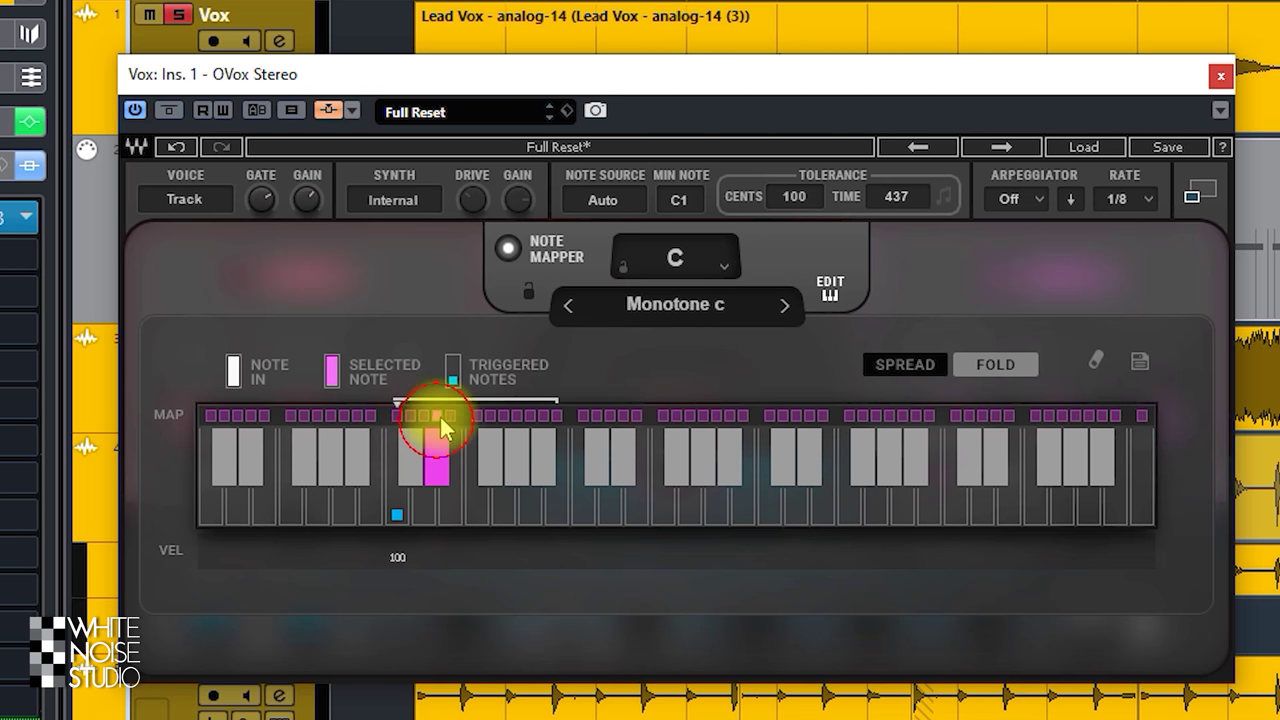
left_click(507, 424)
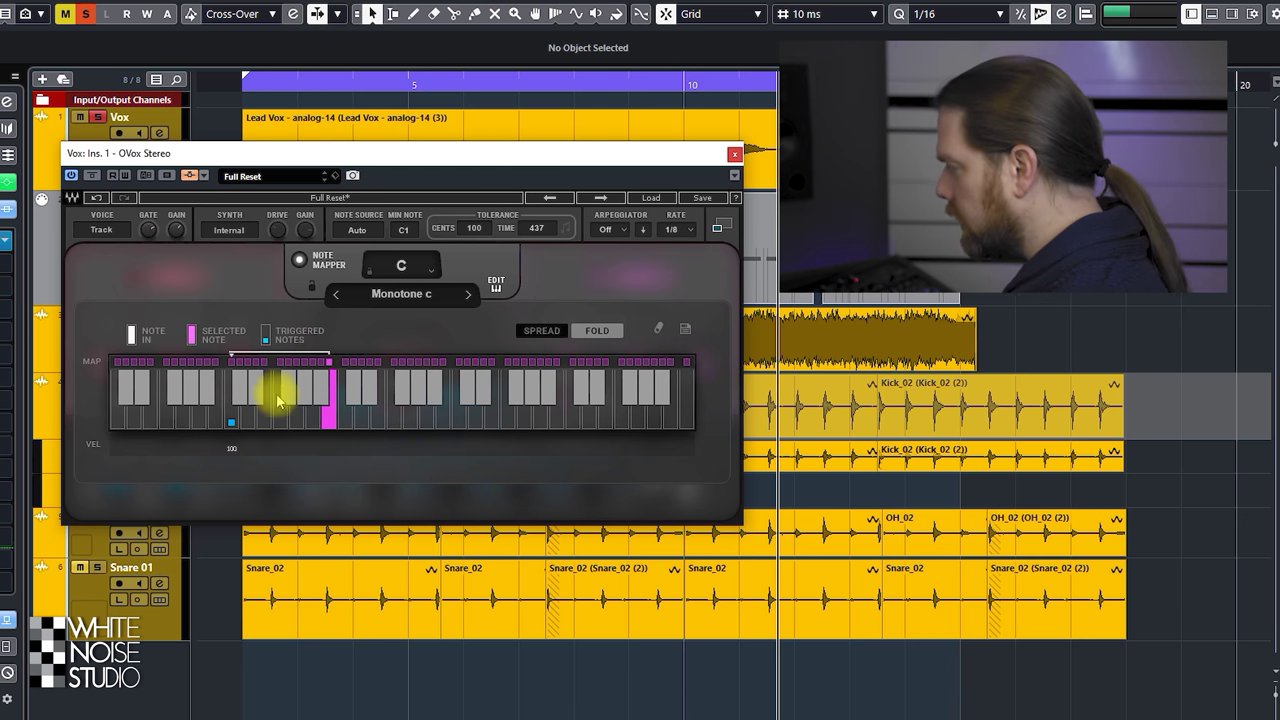
left_click(233, 366)
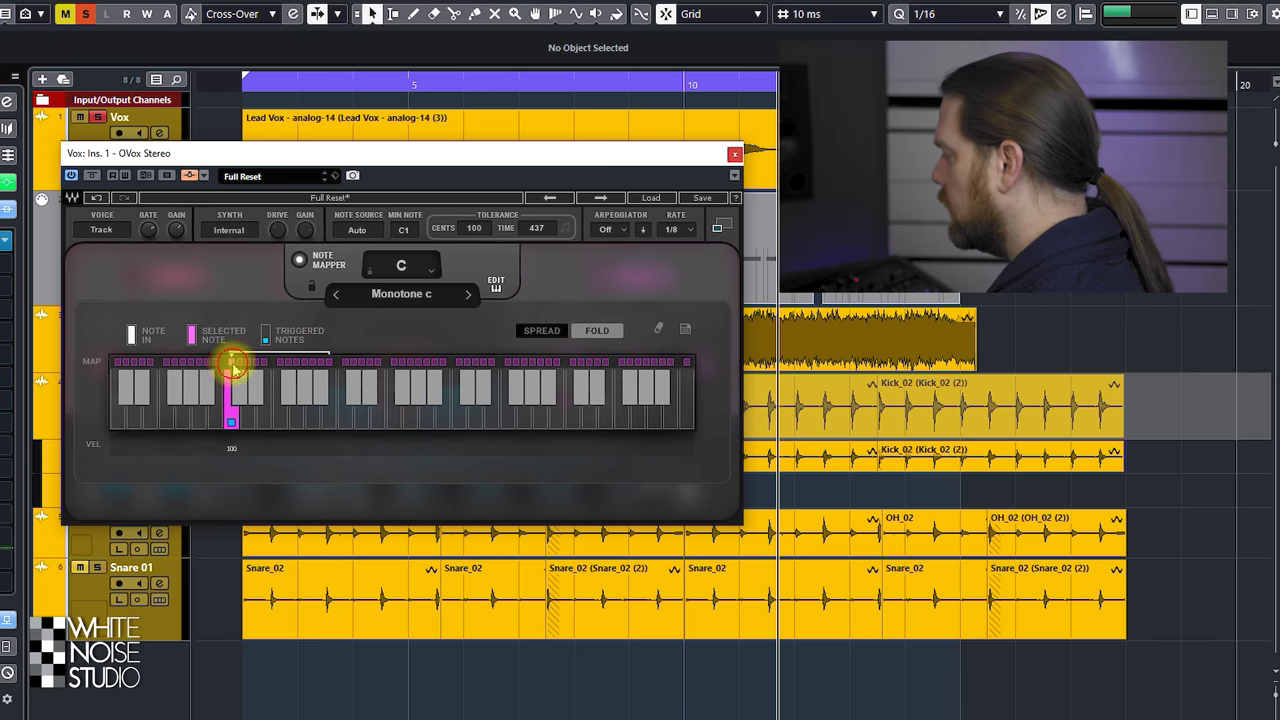
left_click_drag(233, 360, 329, 362)
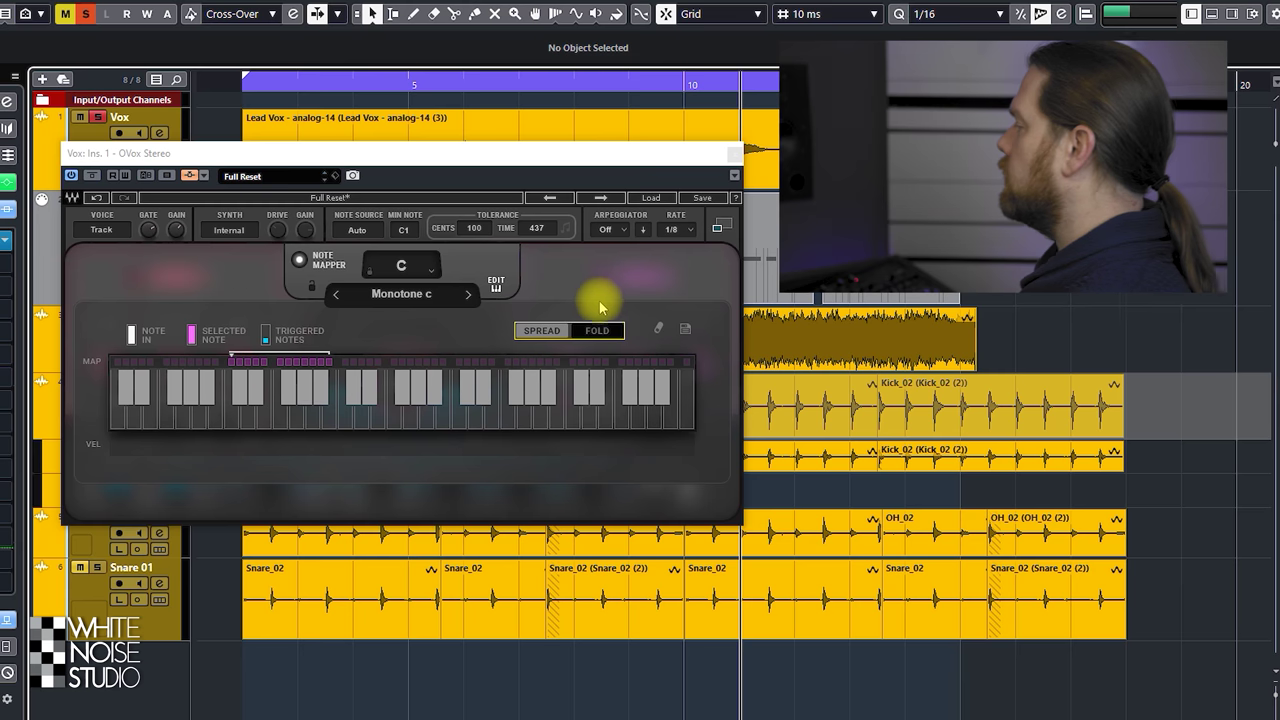
Bring the OVox window back into focus on its main voice panel.
left_click(526, 344)
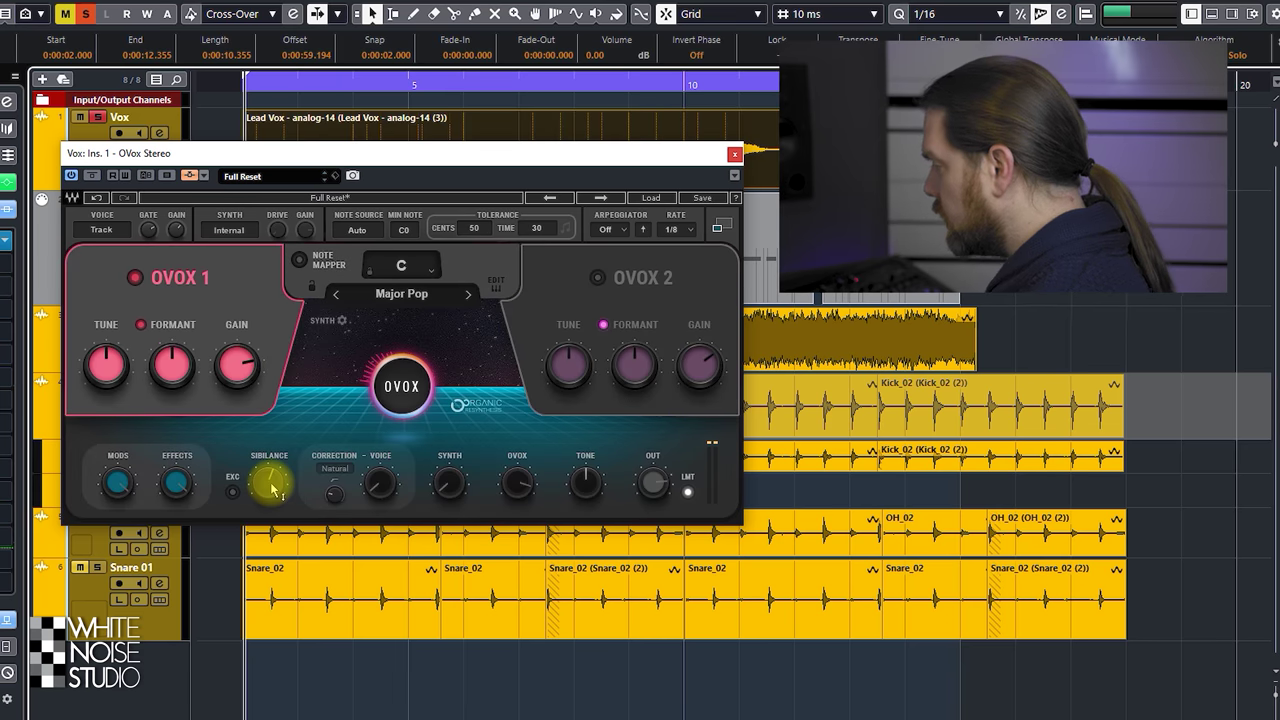
mouse_move(268, 484)
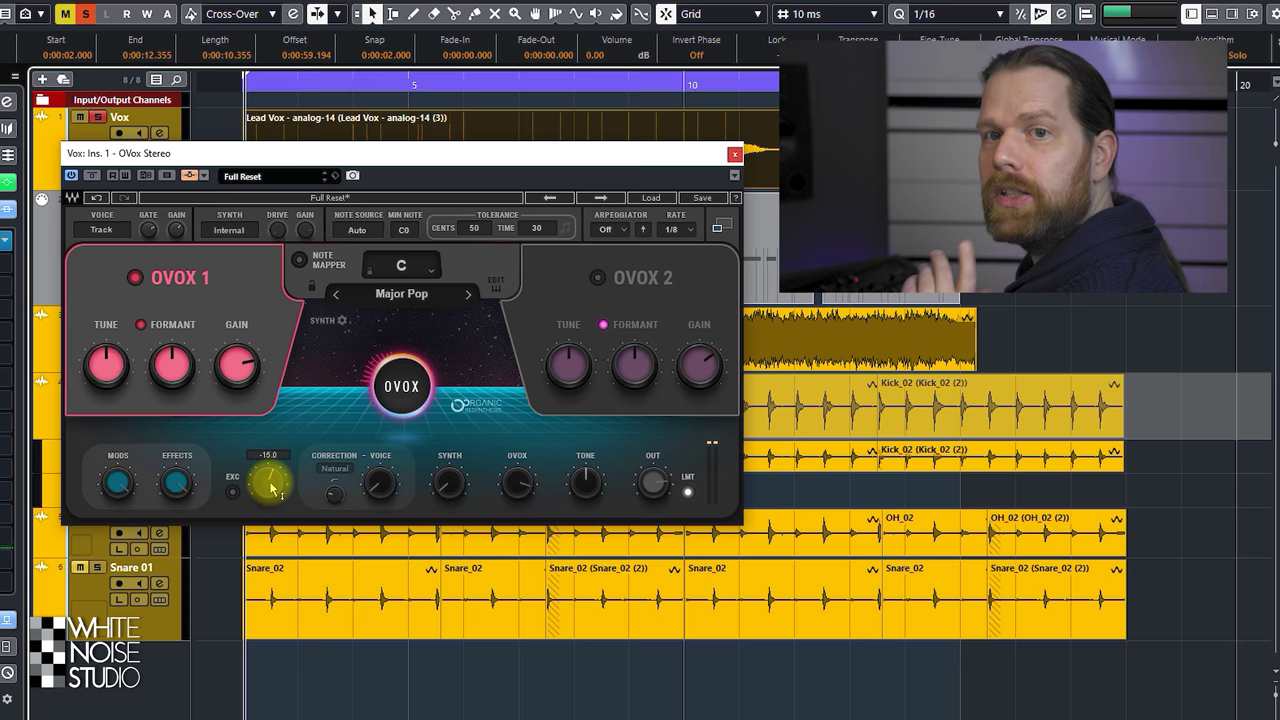
While the vocal plays, nudge the EXC exciter up slightly, then lower it to about 5.
key("space")
left_click_drag(271, 488, 271, 484)
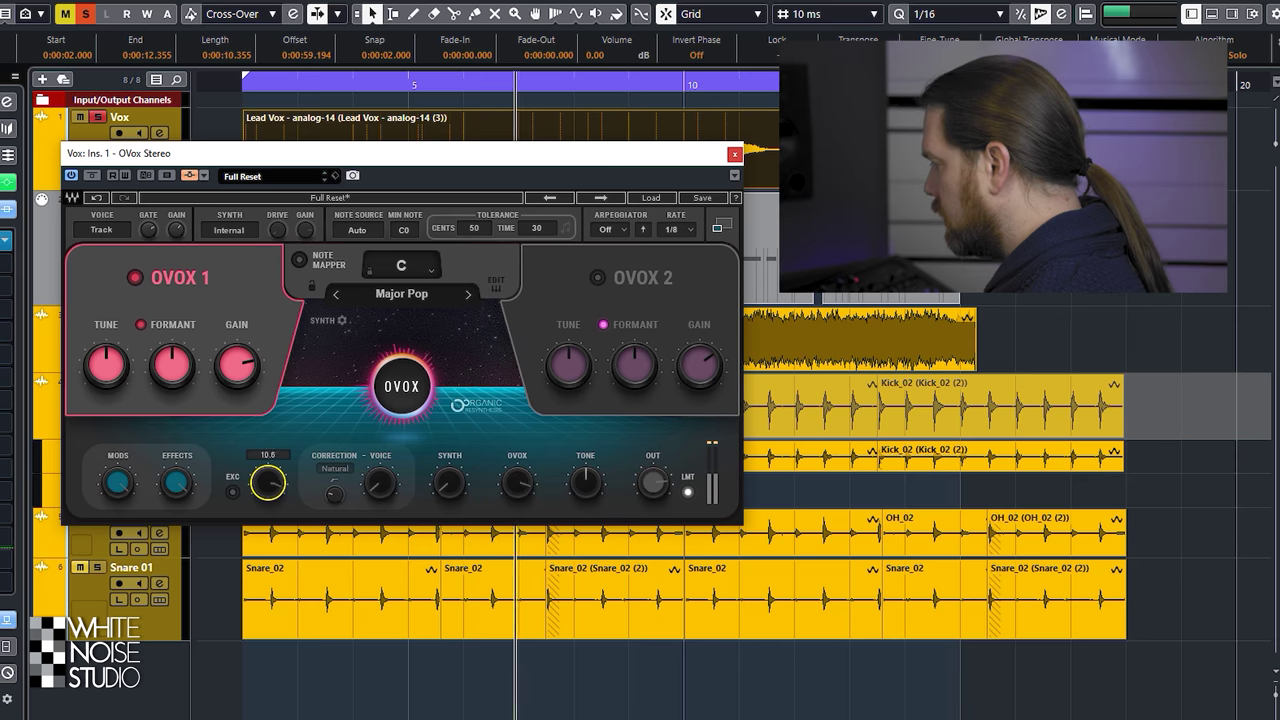
left_click_drag(268, 483, 268, 492)
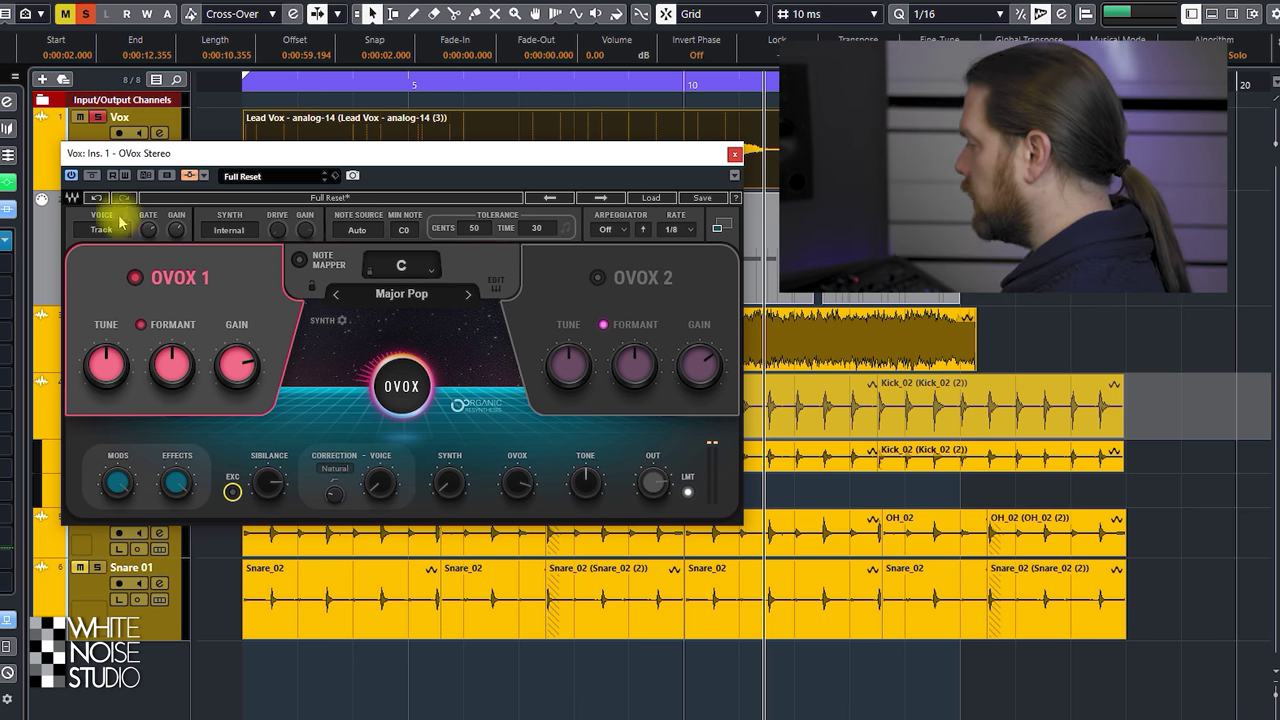
Raise the dry VOICE level while the vocal plays back.
left_click_drag(380, 485, 380, 460)
key("space")
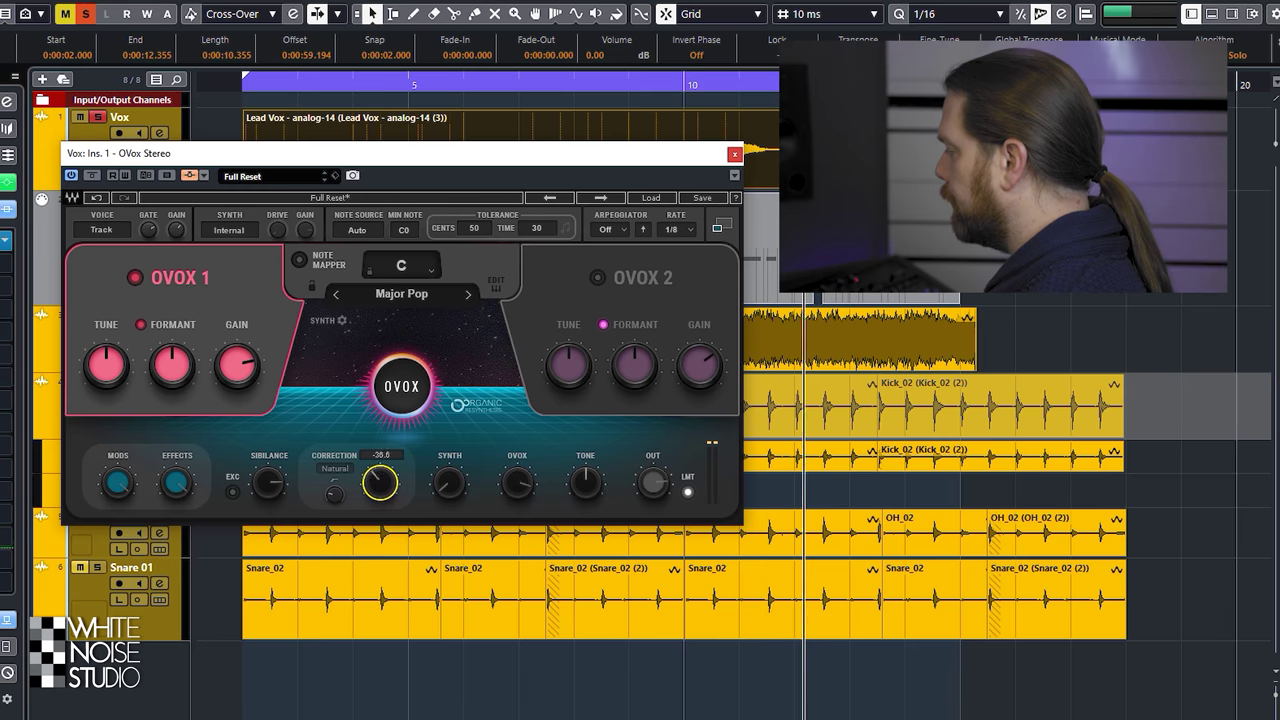
left_click_drag(380, 485, 380, 440)
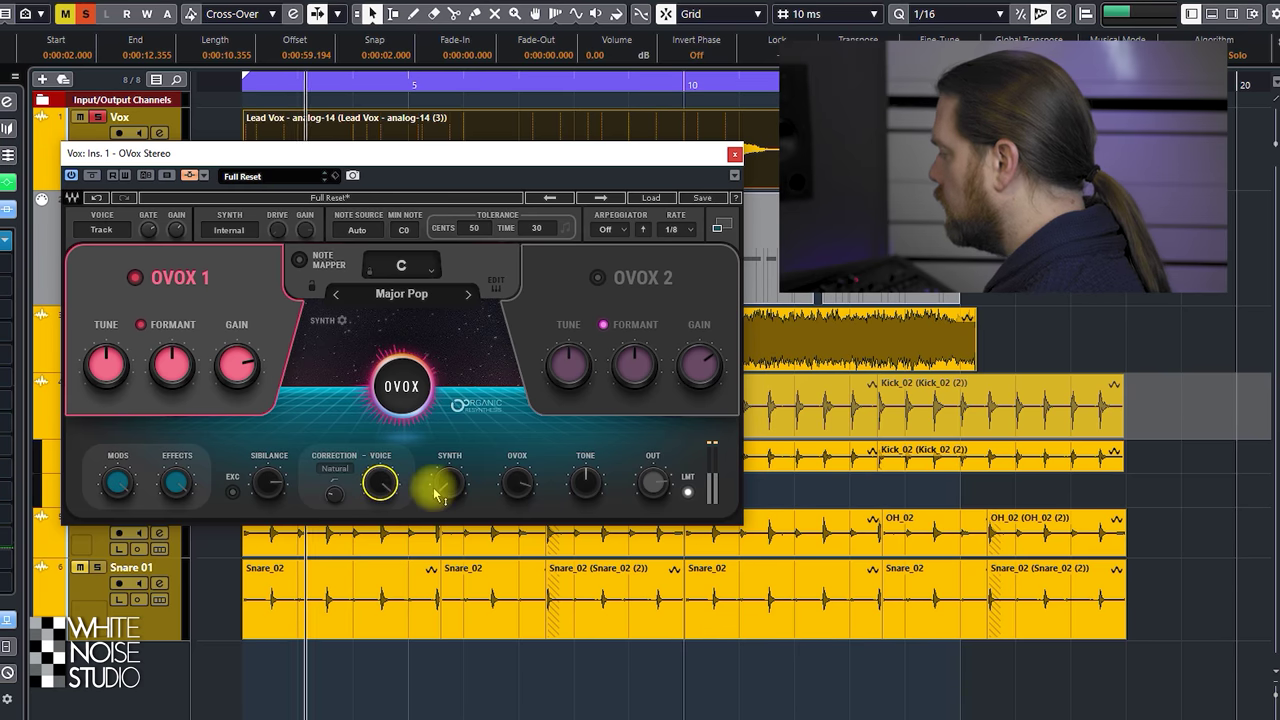
Switch pitch correction from Natural to Notes, raising it to about 3665.
left_click_drag(340, 495, 340, 482)
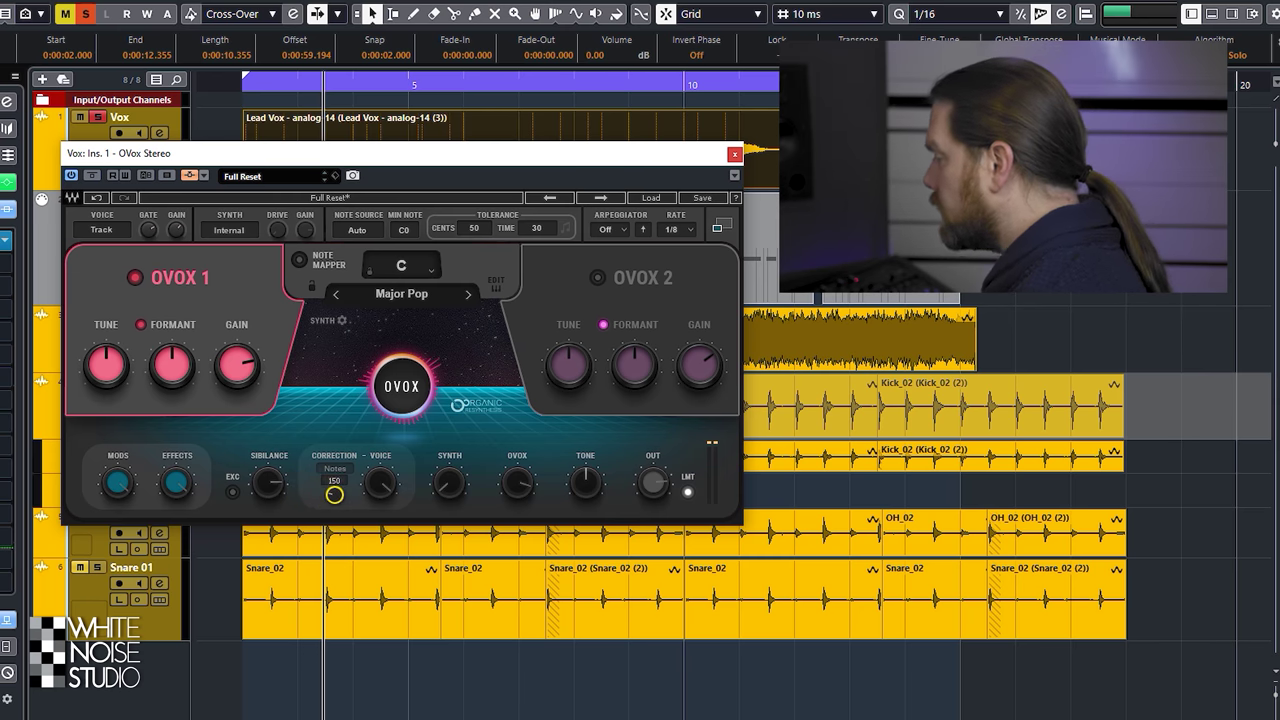
left_click_drag(334, 494, 336, 470)
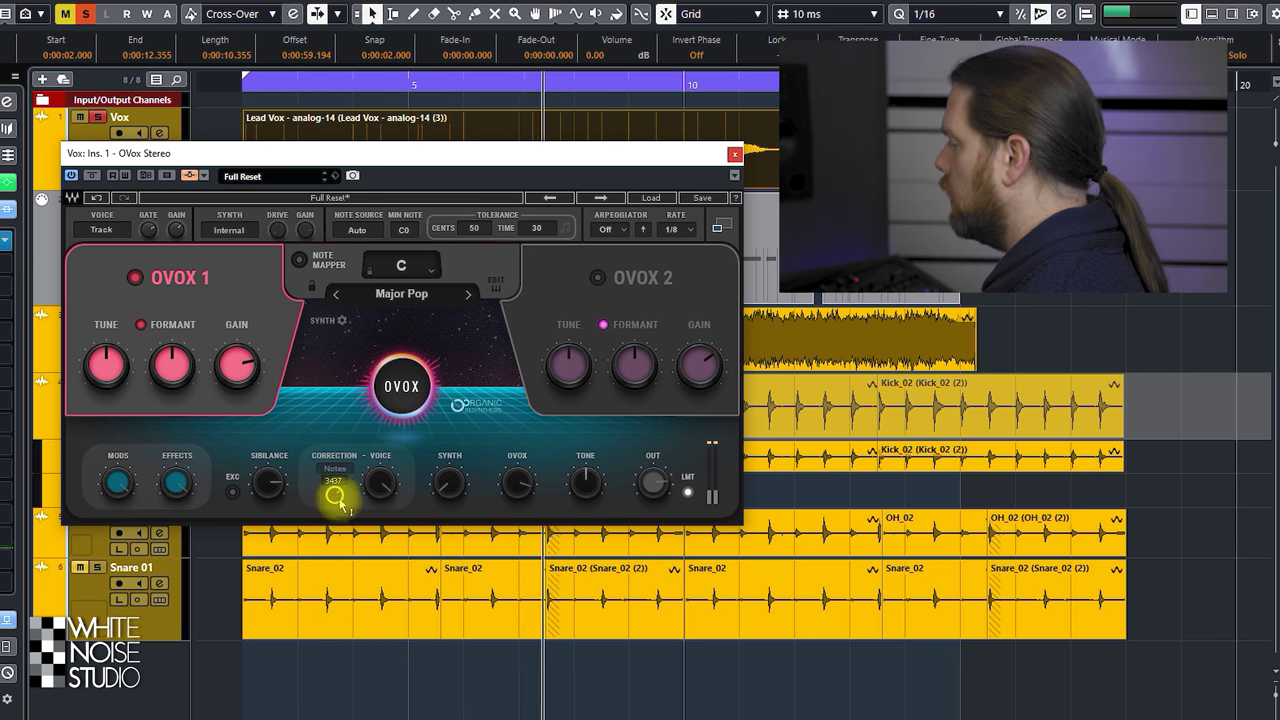
left_click(334, 494)
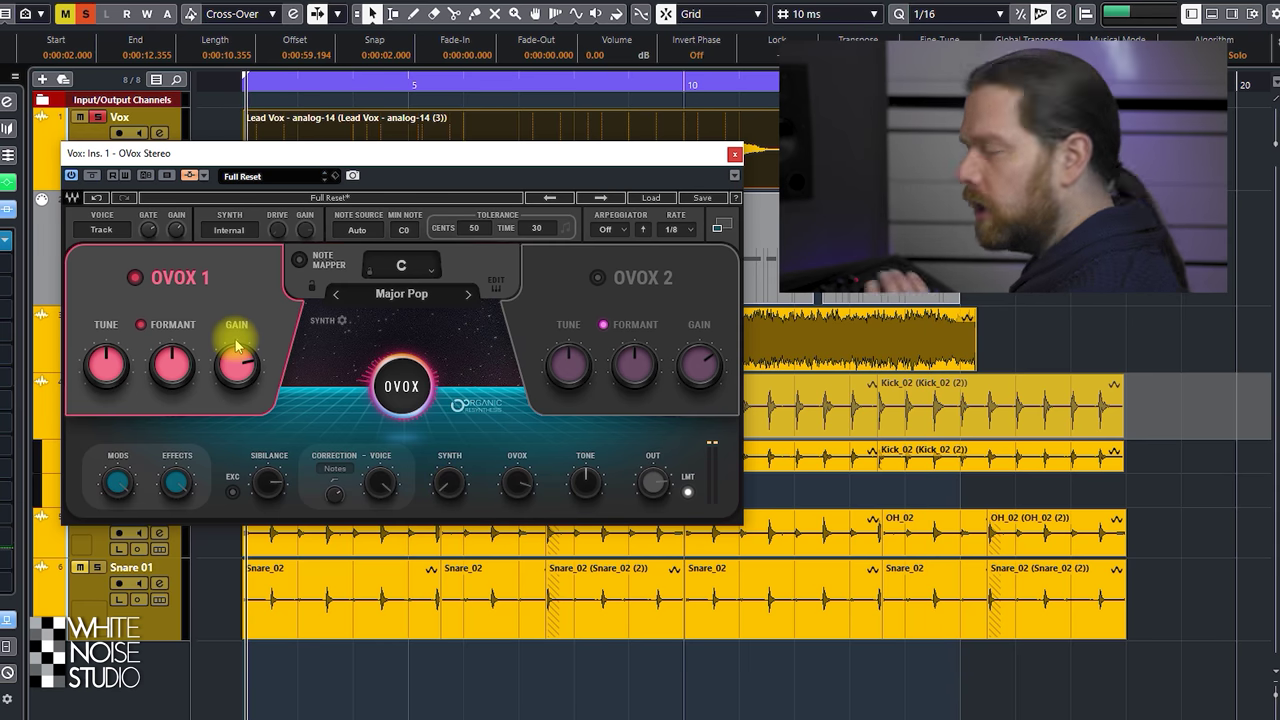
During playback, raise the SYNTH level, lower the OVOX level, and adjust the TONE setting.
left_click(449, 483)
key("space")
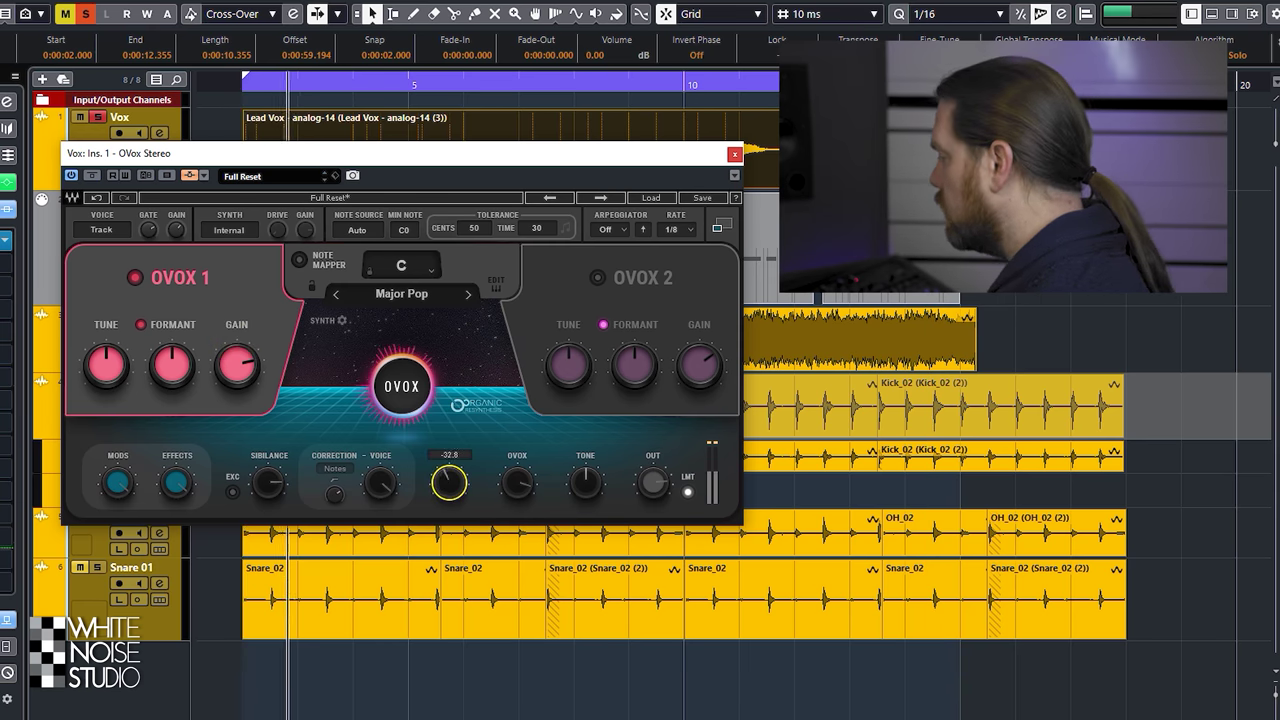
left_click_drag(449, 483, 449, 476)
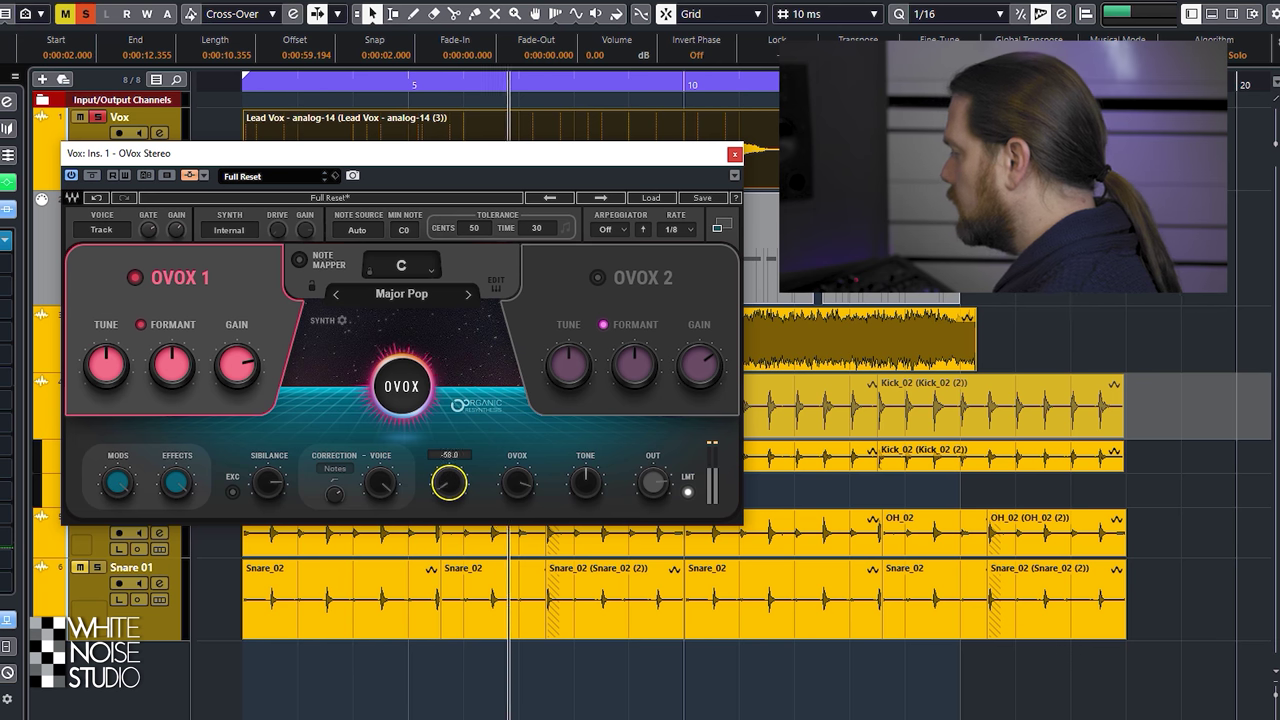
left_click(520, 487)
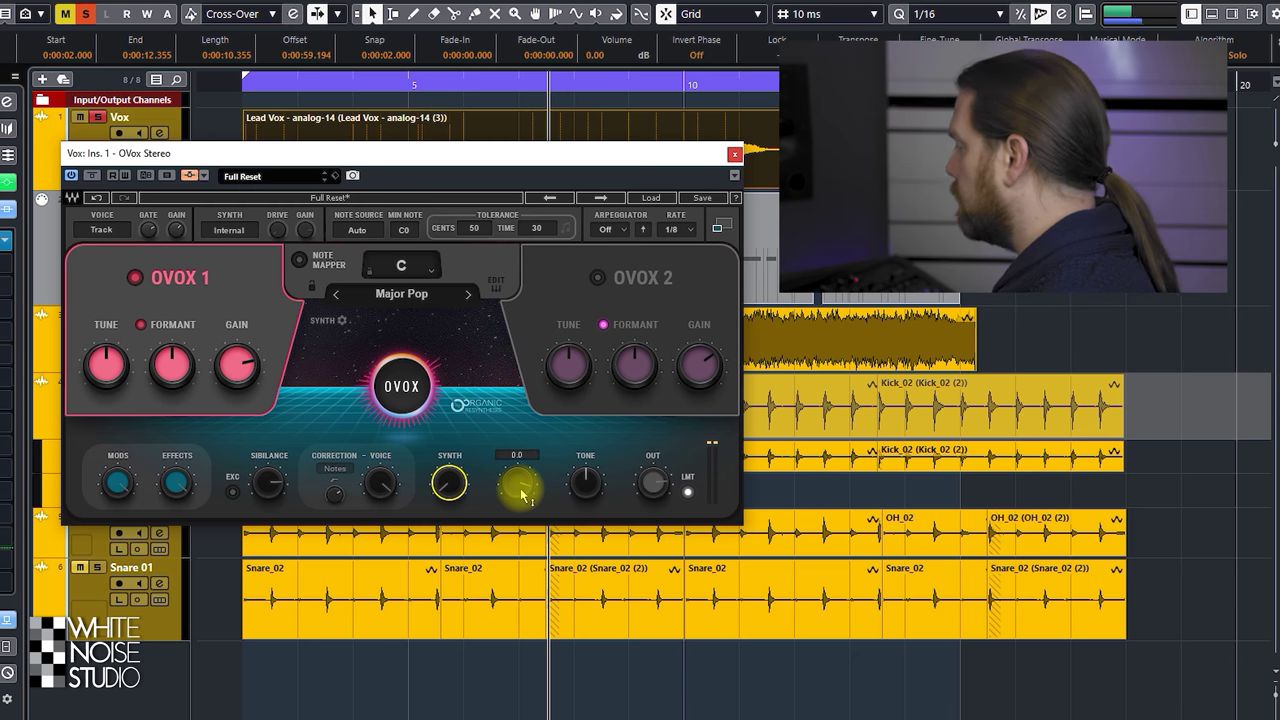
mouse_move(527, 497)
left_mouse_down()
mouse_move(527, 530)
mouse_move(517, 525)
left_mouse_up()
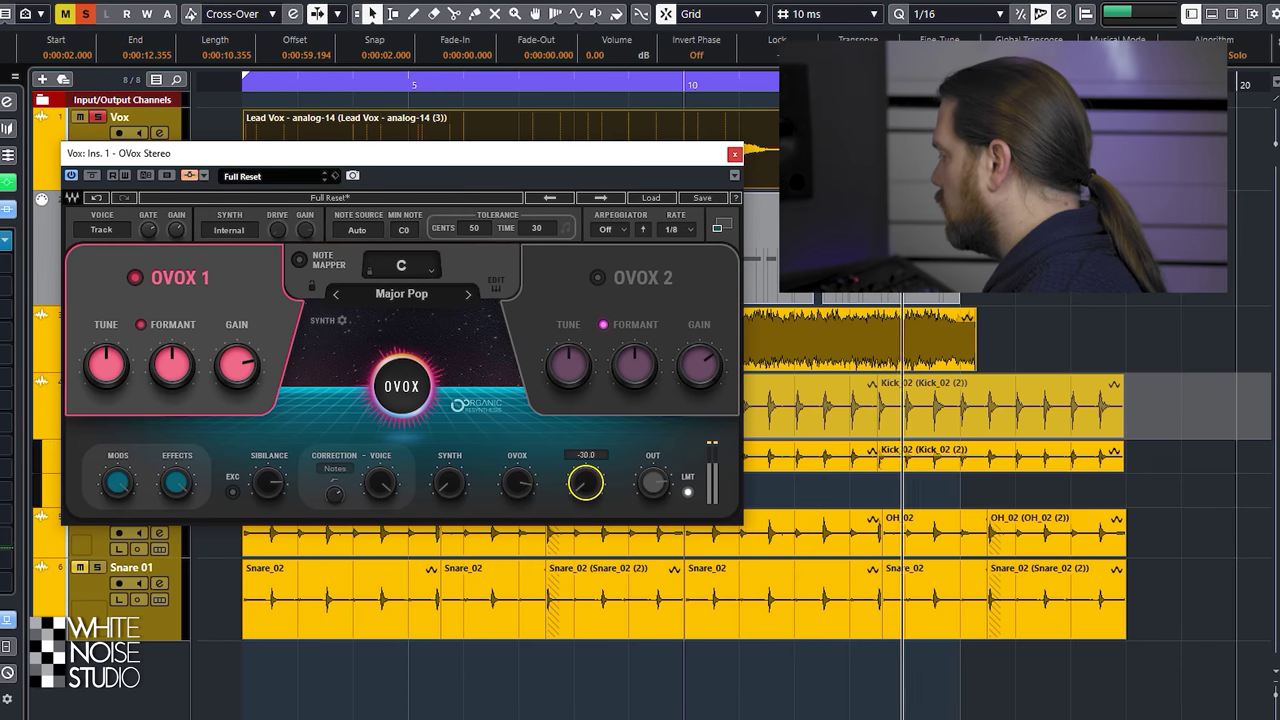
left_click_drag(585, 483, 585, 476)
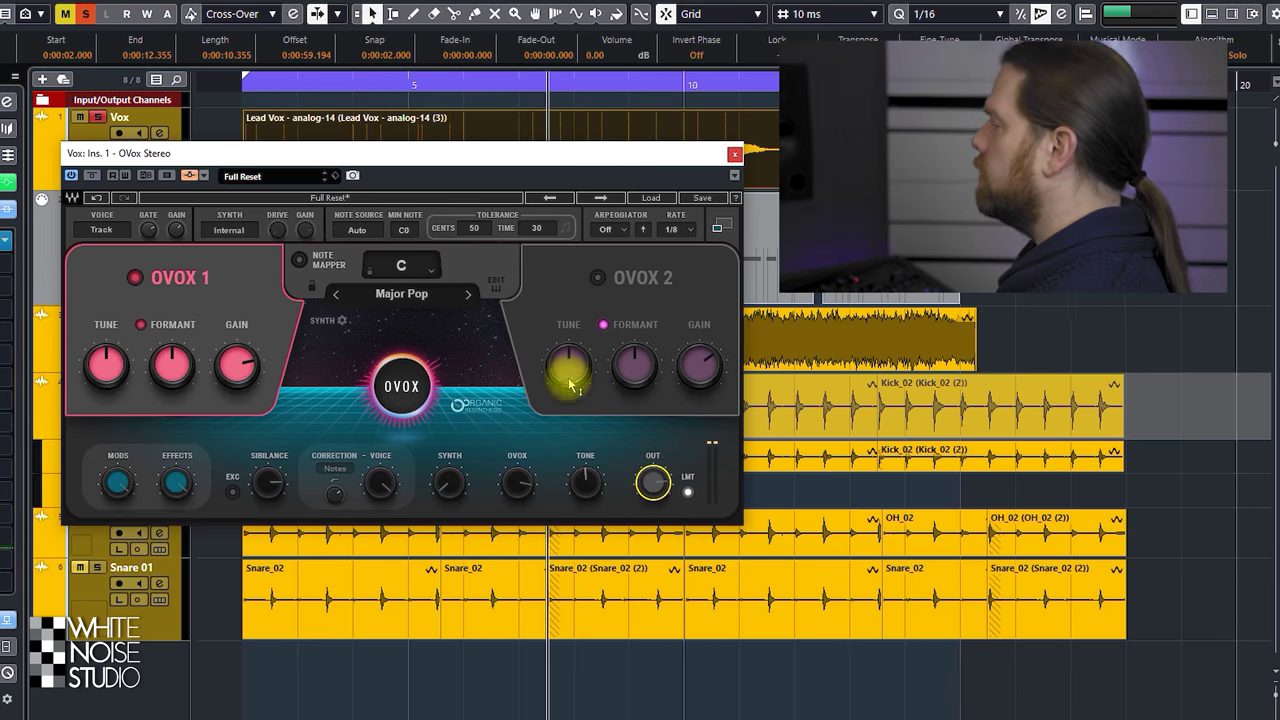
Engage the LMT output limiter beside OUT.
left_click(688, 493)
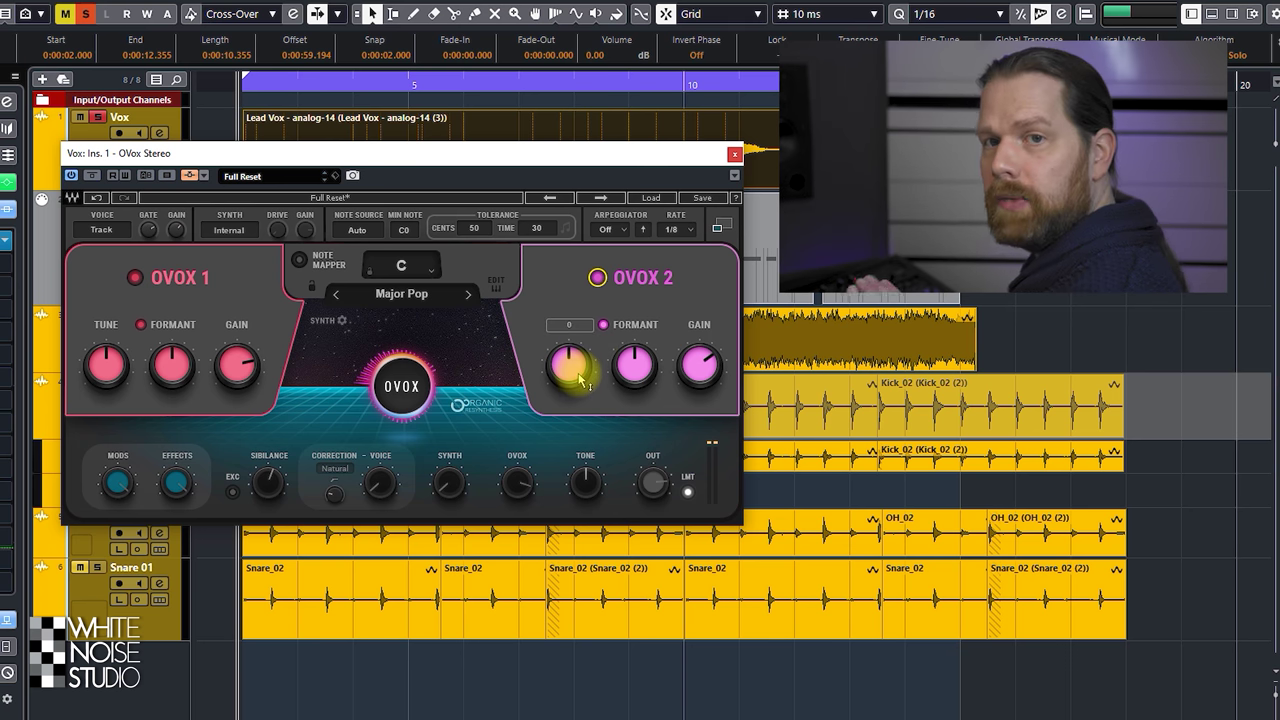
mouse_move(568, 366)
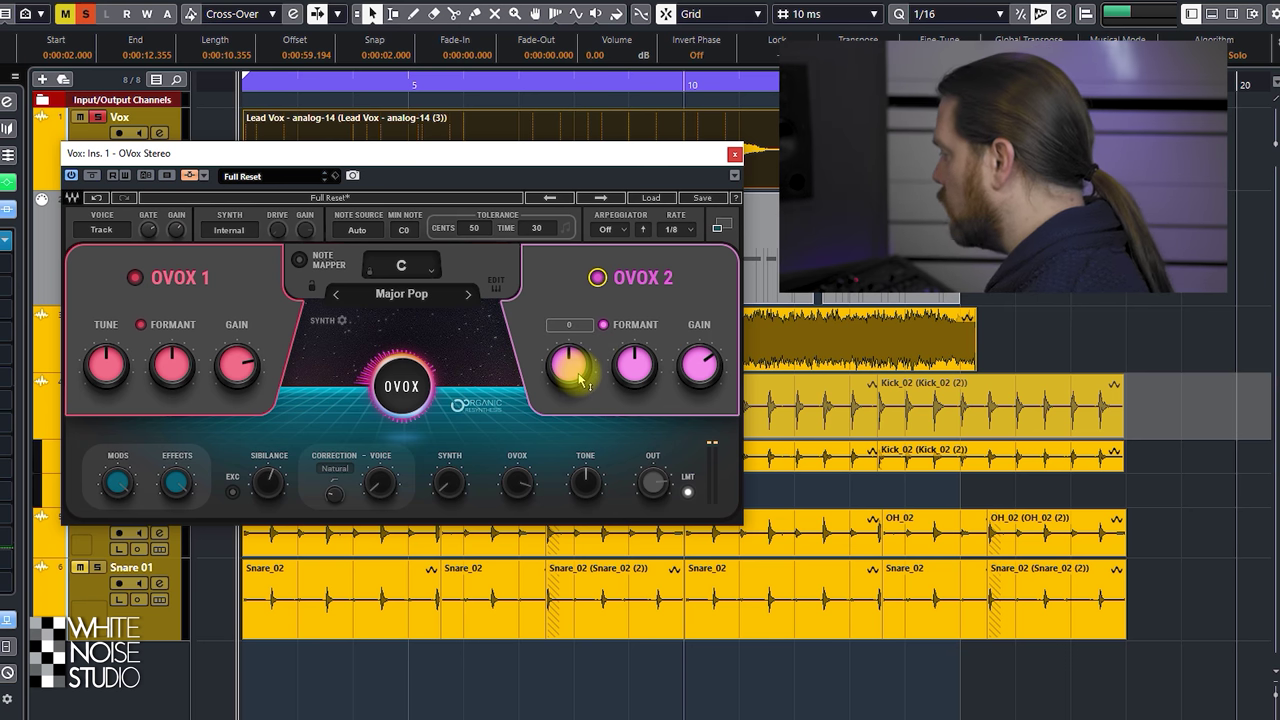
During playback, raise OVOX 2 tune, tweak its formant and gain, then switch that voice off.
key("space")
left_click_drag(579, 379, 579, 355)
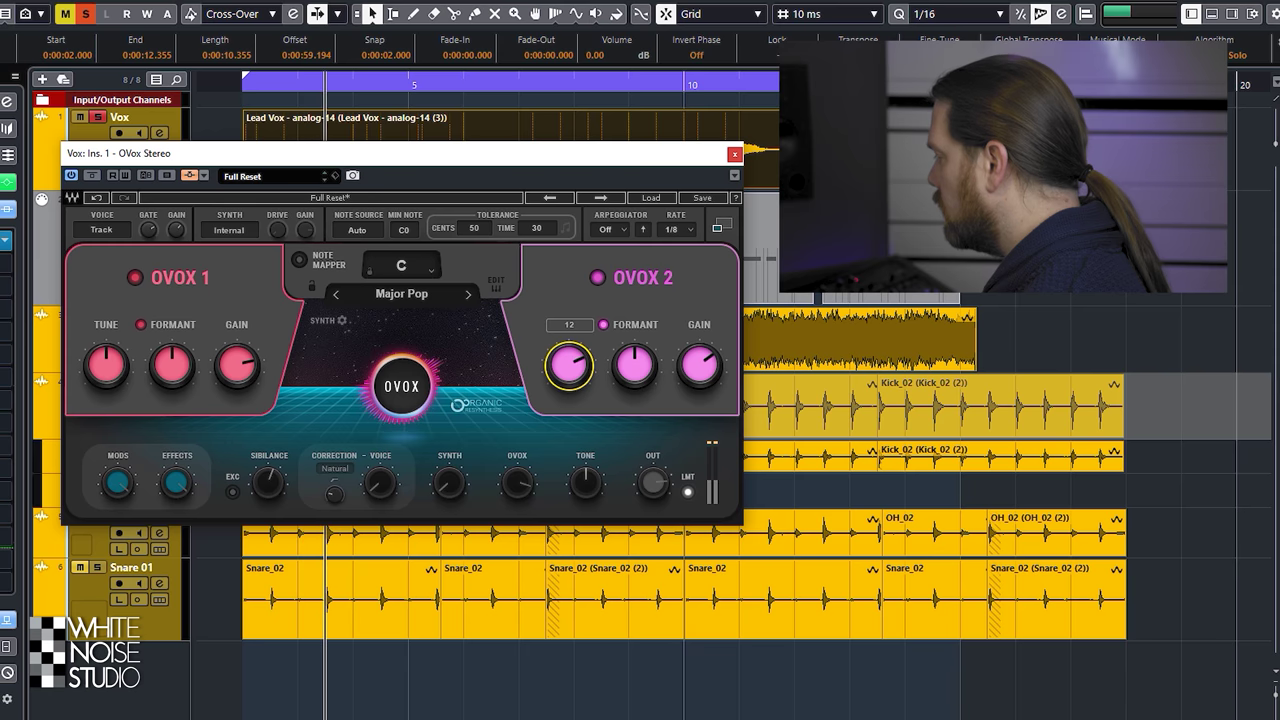
left_click_drag(569, 360, 569, 354)
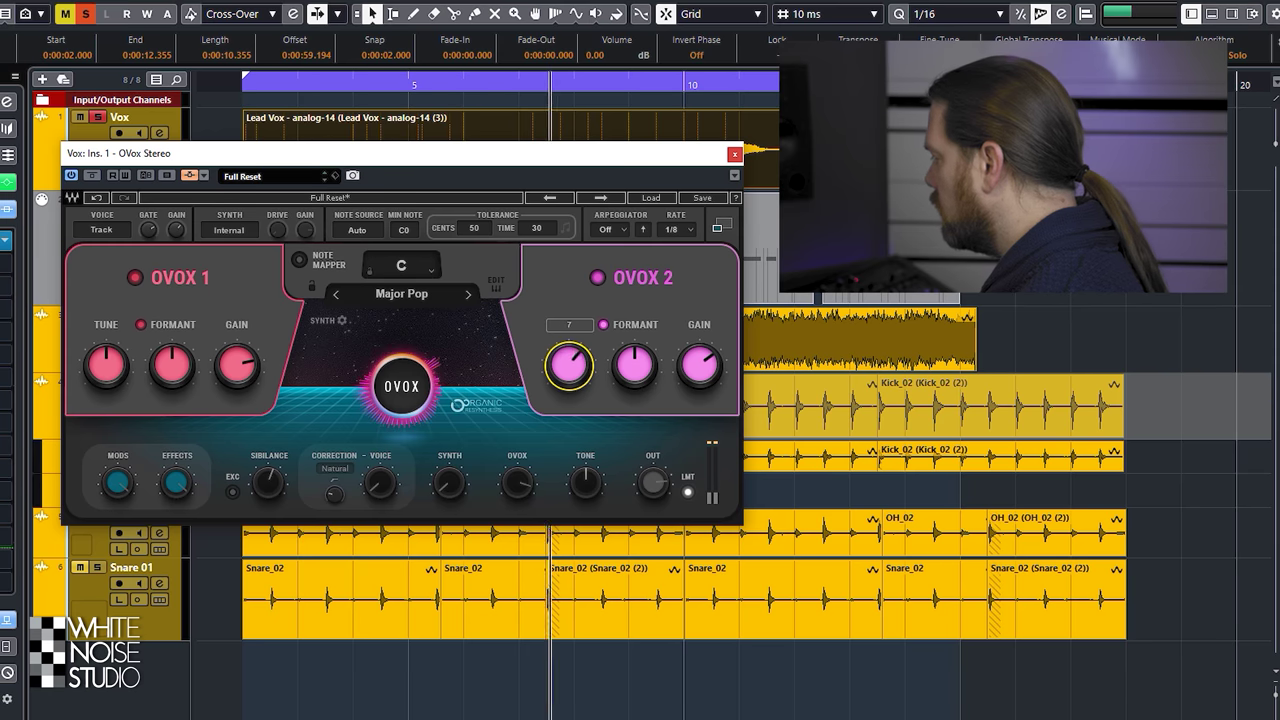
left_click_drag(613, 377, 613, 370)
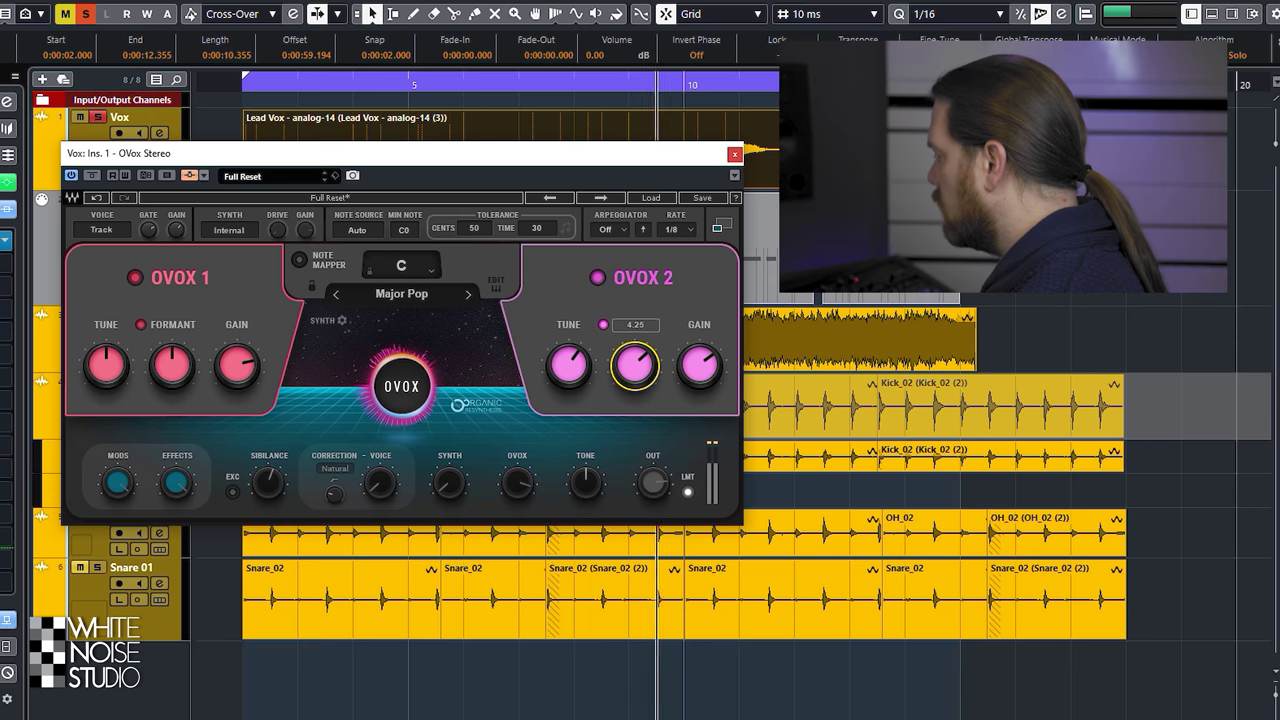
left_click_drag(699, 368, 699, 360)
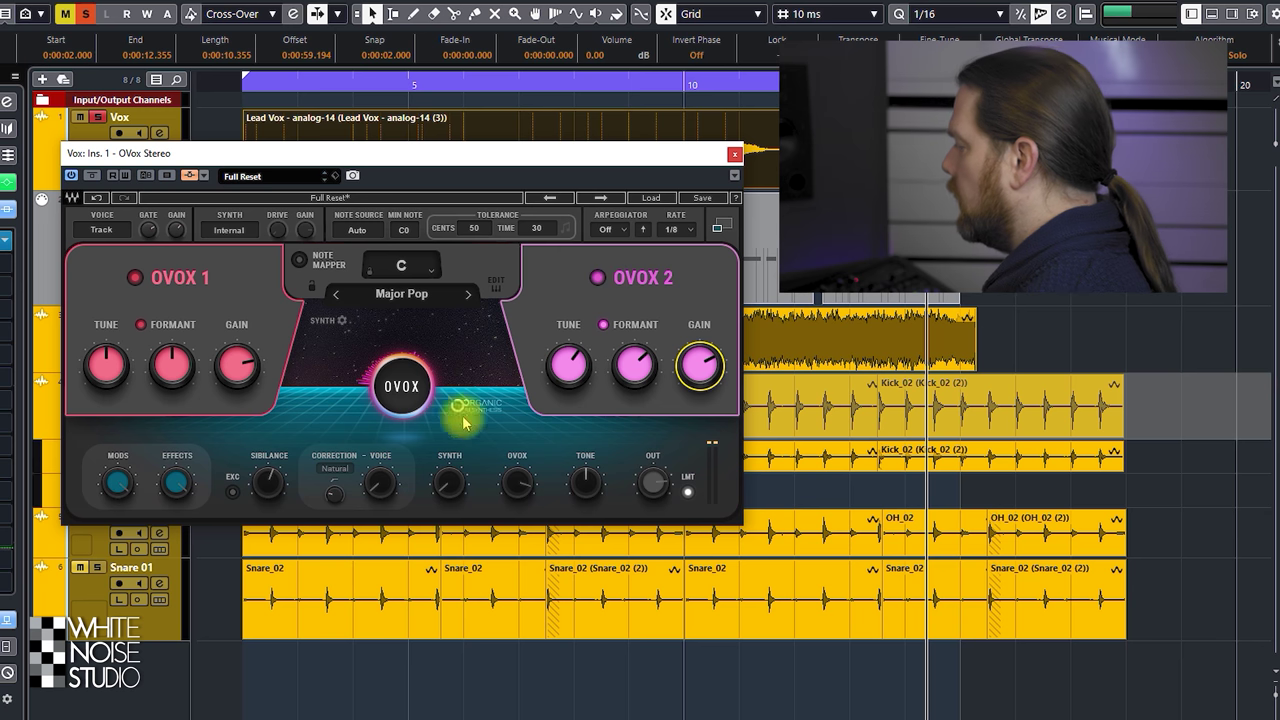
left_click(597, 279)
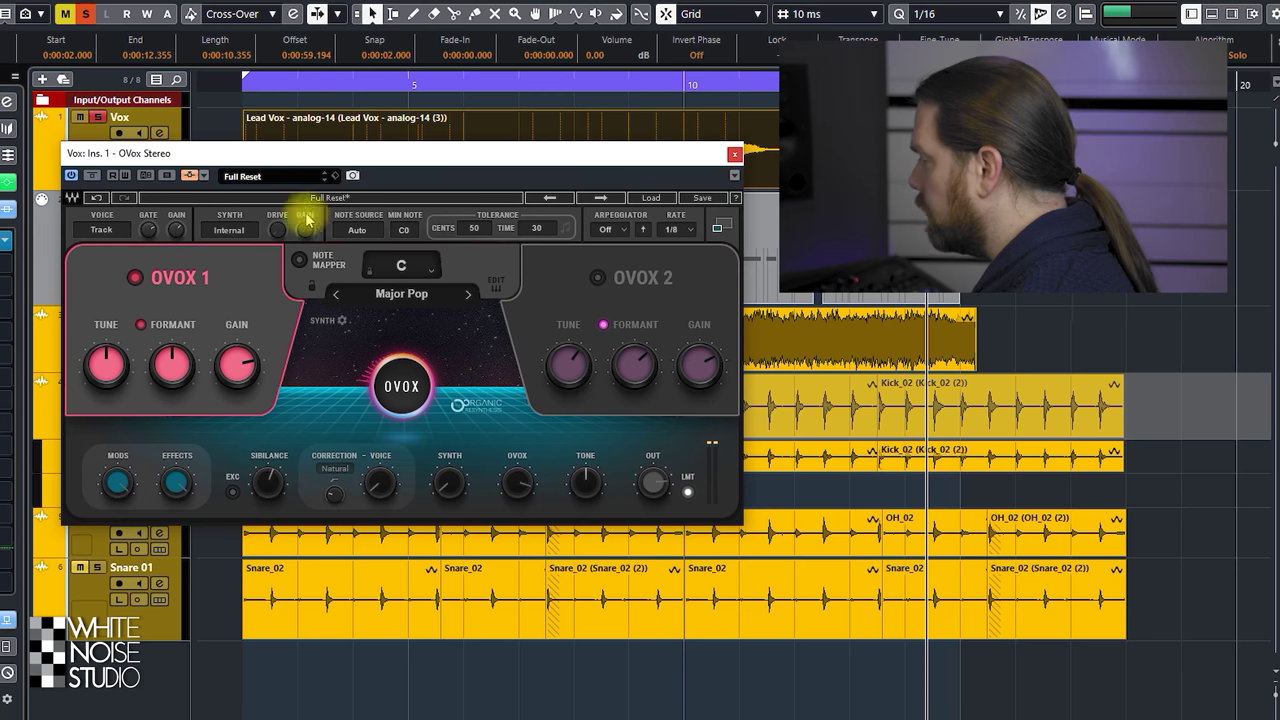
Load the Dreaming preset from the preset list and play the vocal back.
left_click(264, 181)
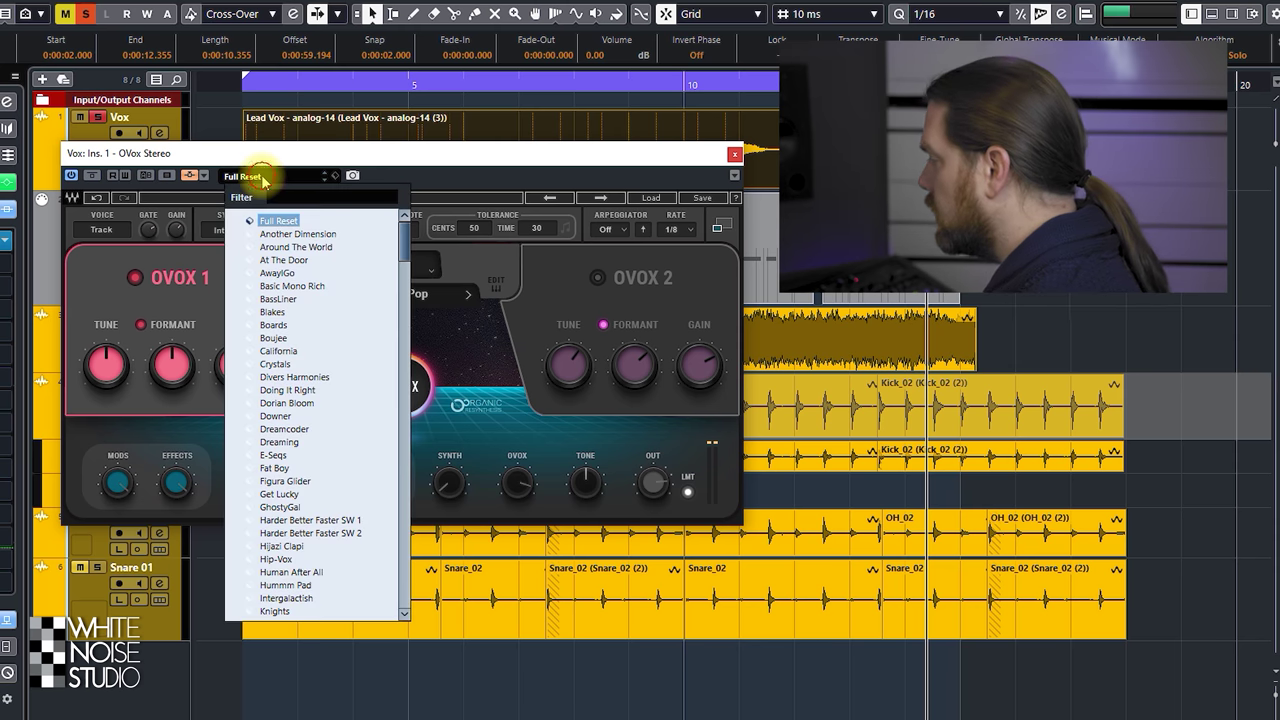
left_click(278, 442)
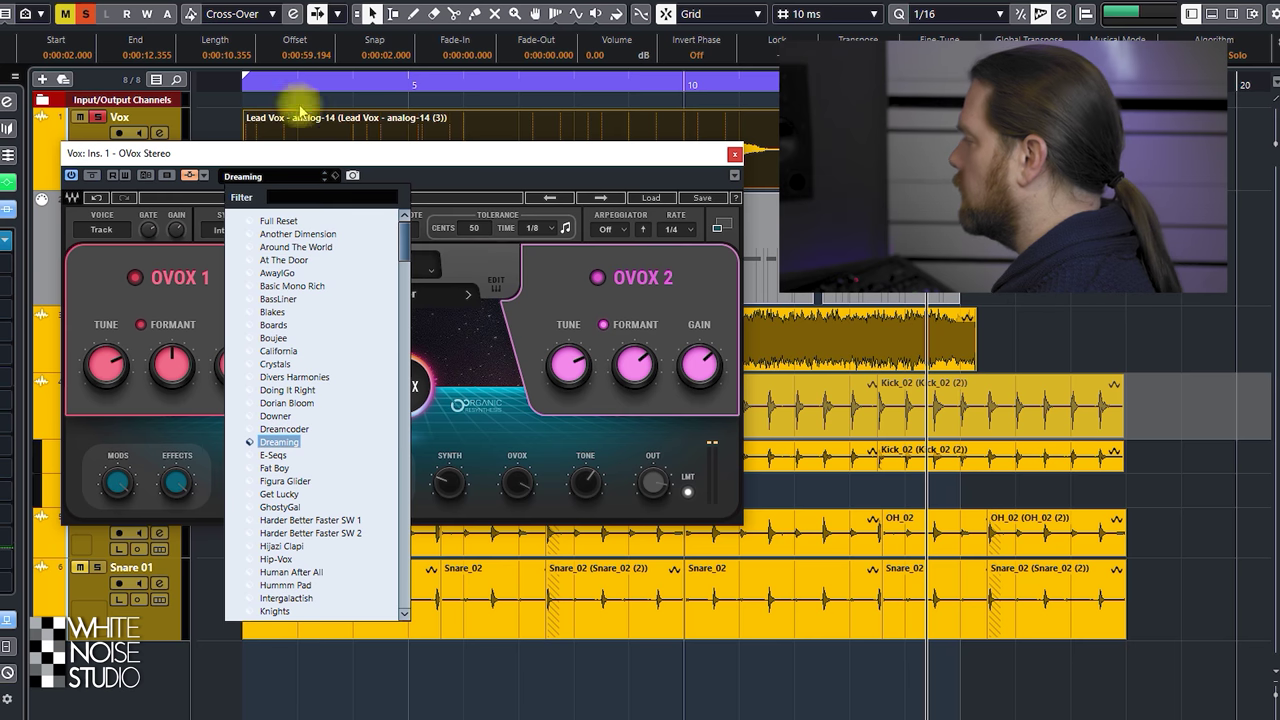
left_click(238, 86)
key("space")
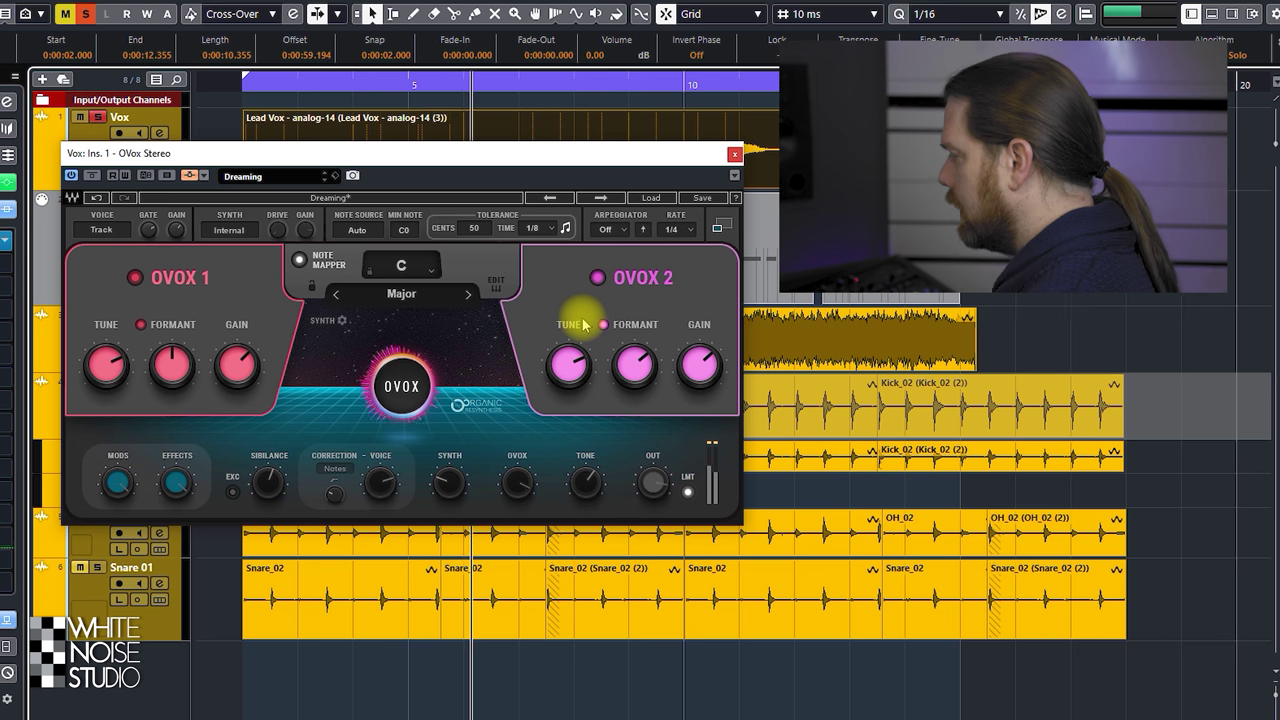
Set the MODS macro near 100 and EFFECTS to 22, then expand OVox to full view.
left_click_drag(128, 486, 114, 486)
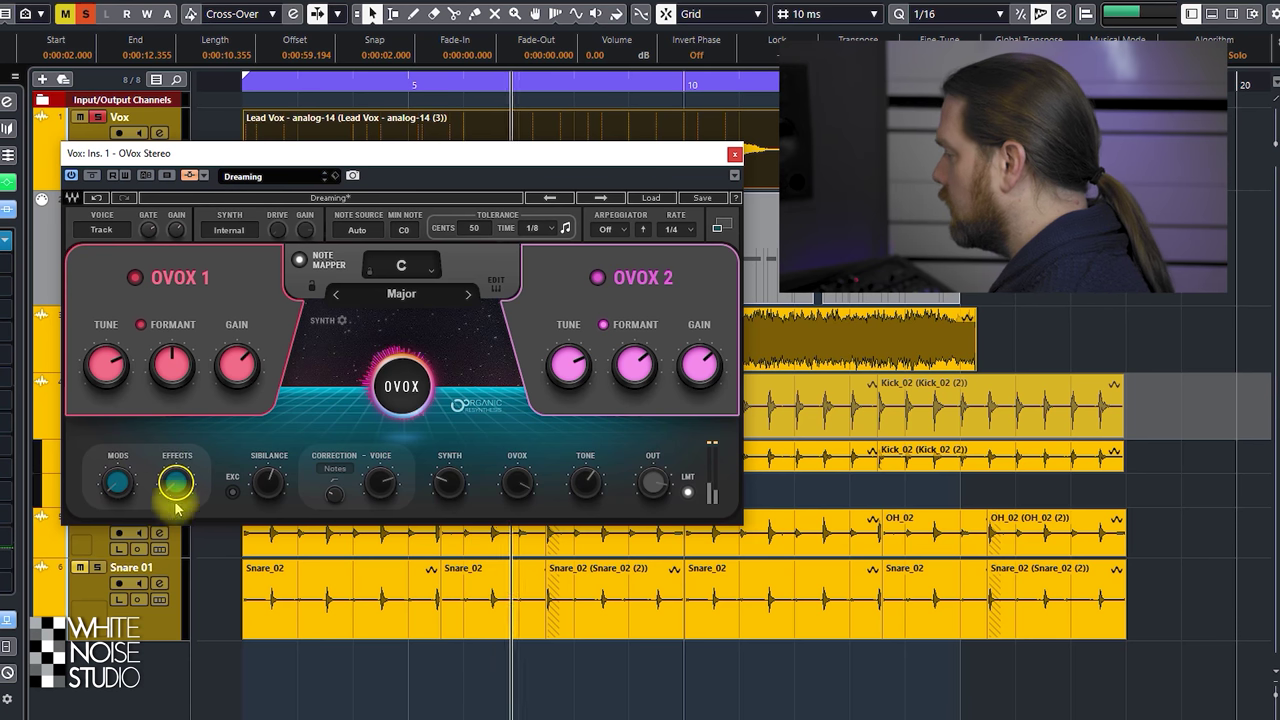
left_click(175, 483)
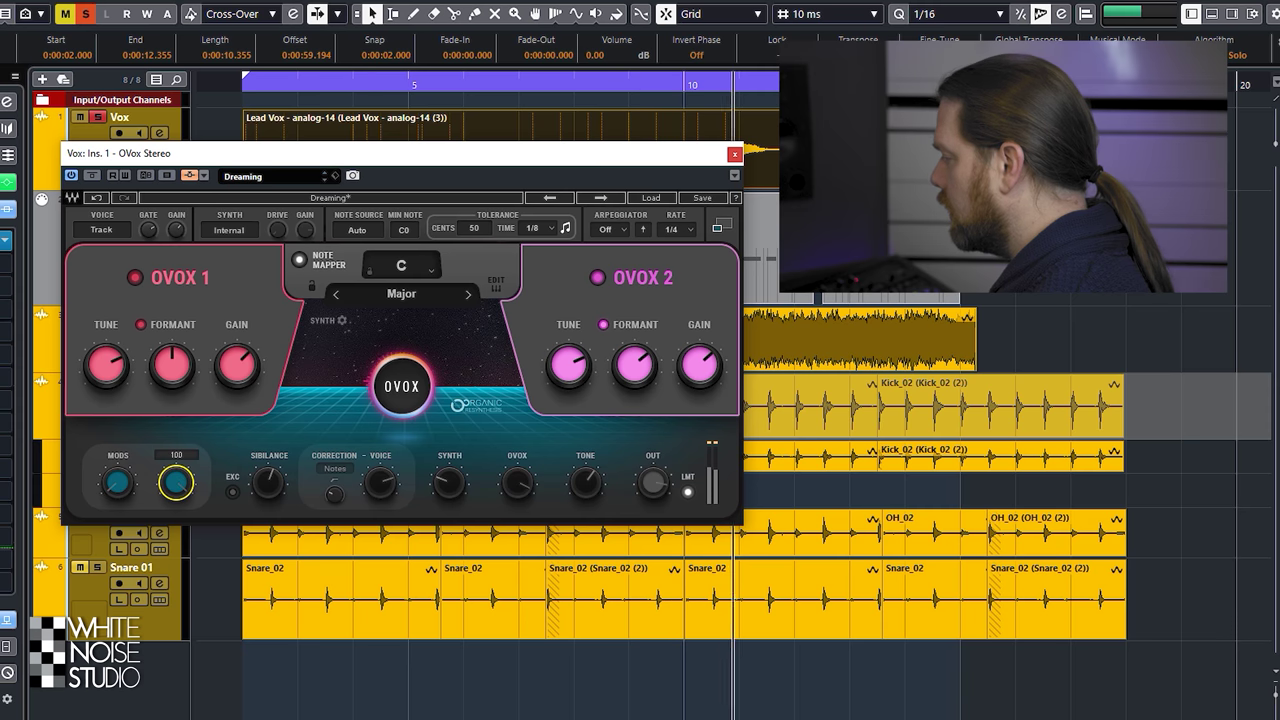
mouse_move(175, 483)
left_mouse_down()
mouse_move(117, 490)
mouse_move(117, 450)
left_mouse_up()
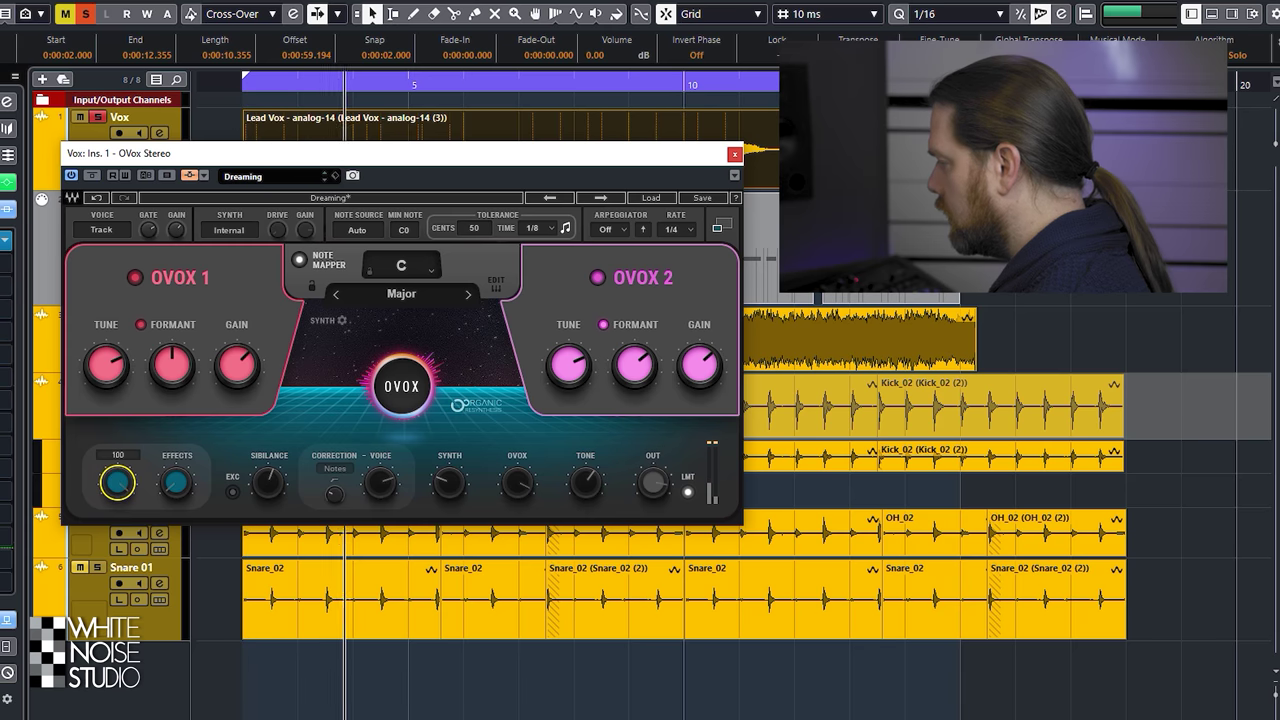
left_click_drag(175, 483, 175, 530)
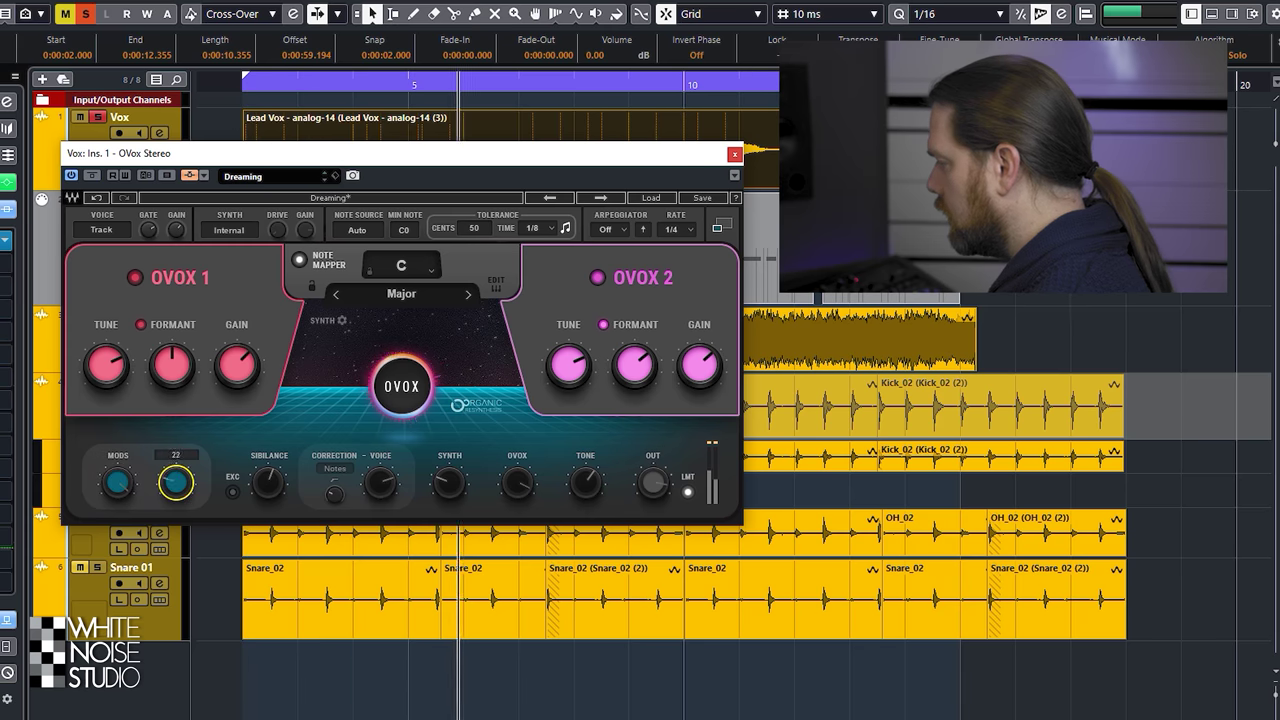
left_click(120, 484)
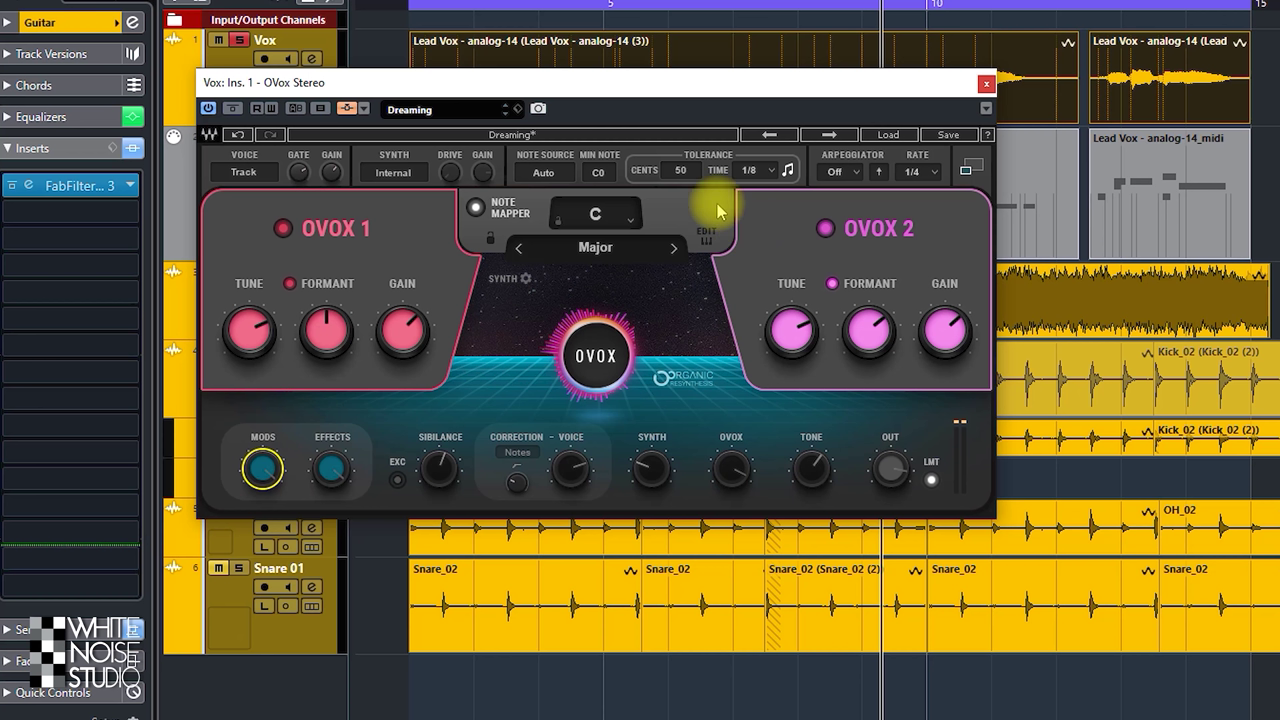
left_click(972, 170)
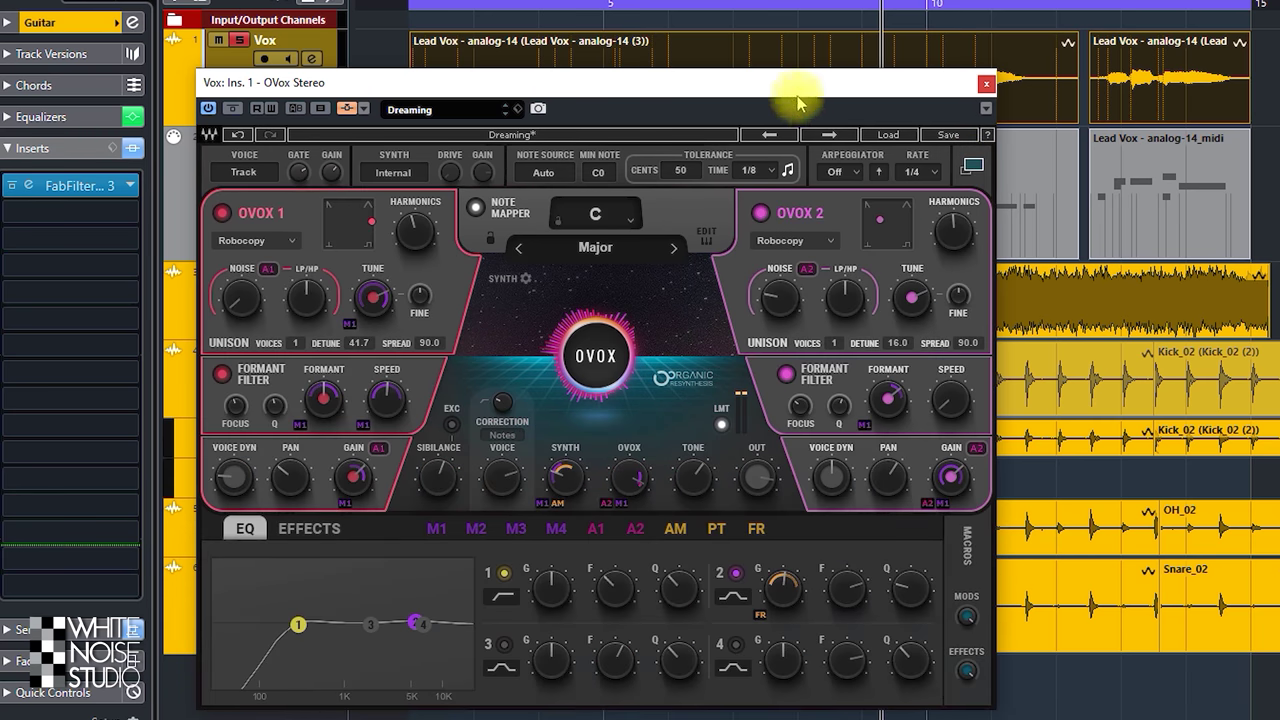
Load OVox's Full Reset preset in place of Dreaming, leaving only OVOX 1 active.
left_click_drag(798, 104, 793, 35)
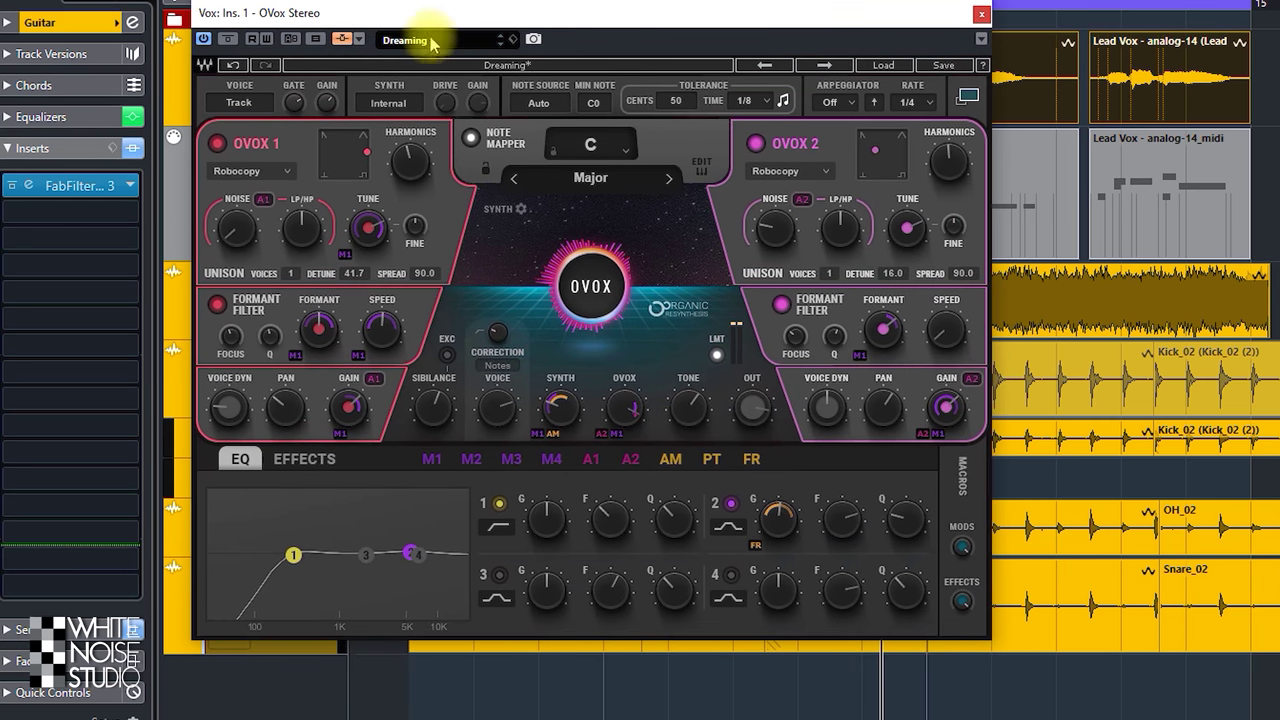
left_click(431, 42)
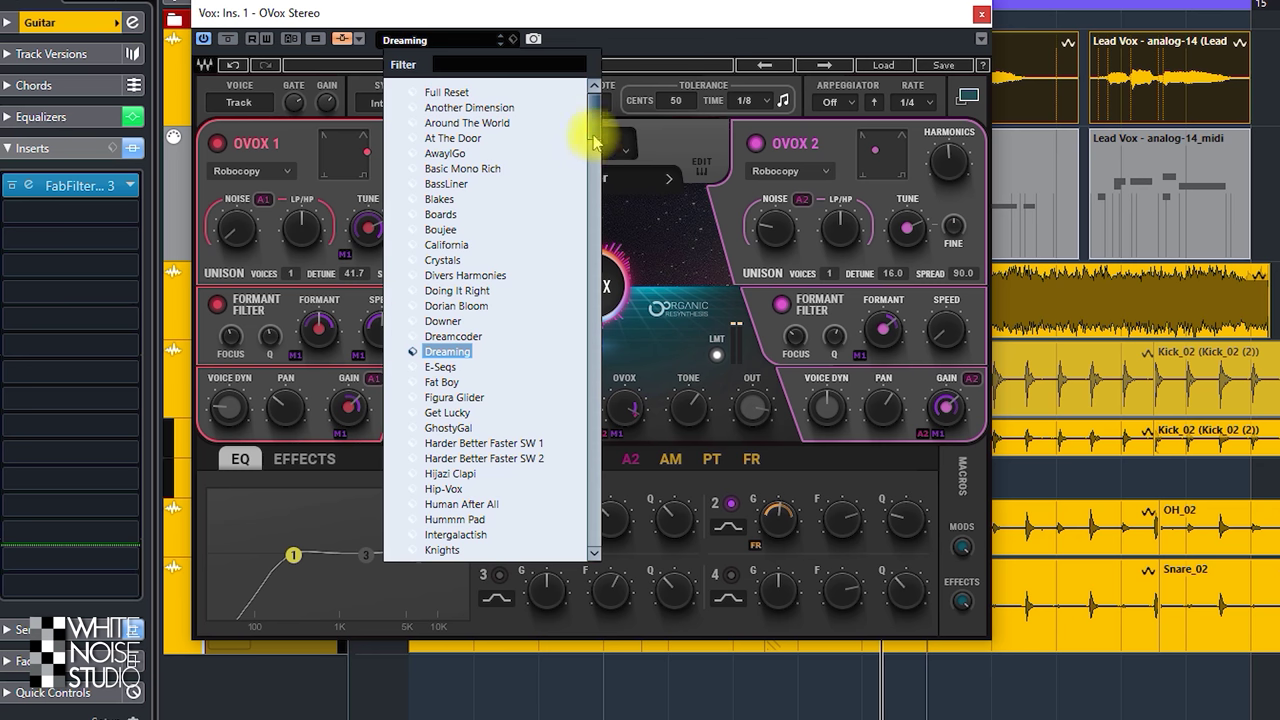
left_click(447, 92)
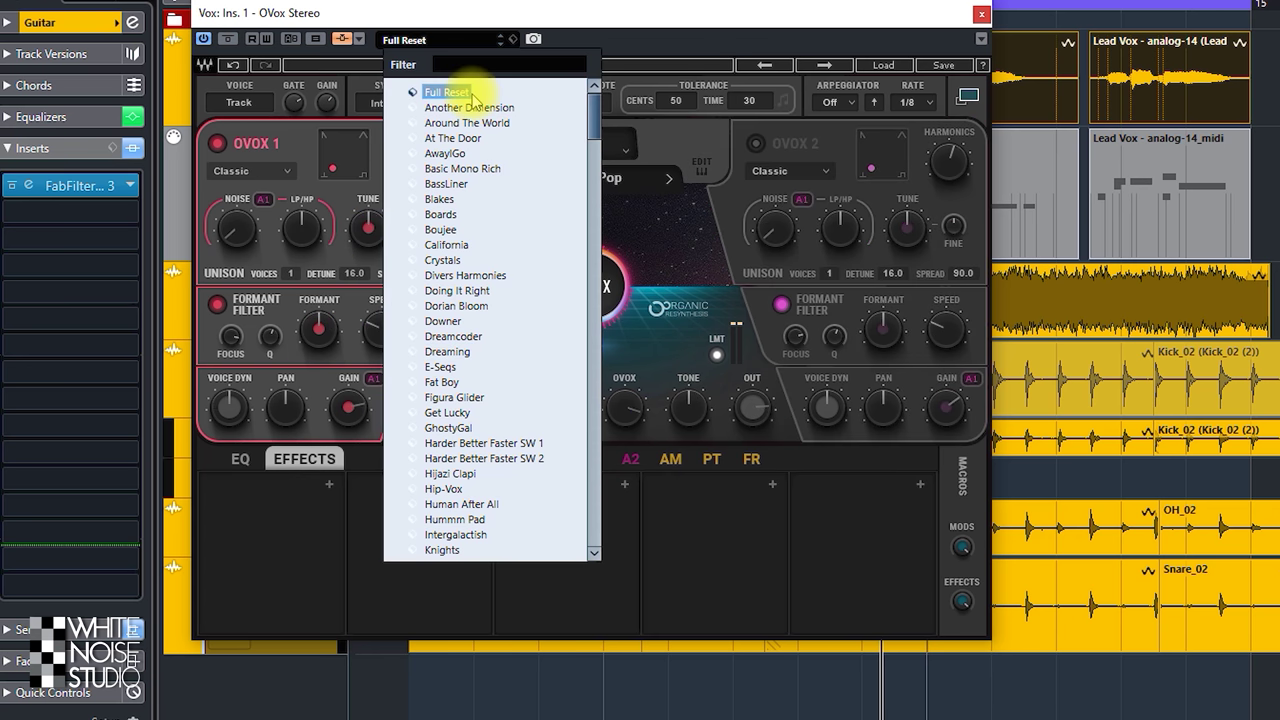
left_click(596, 22)
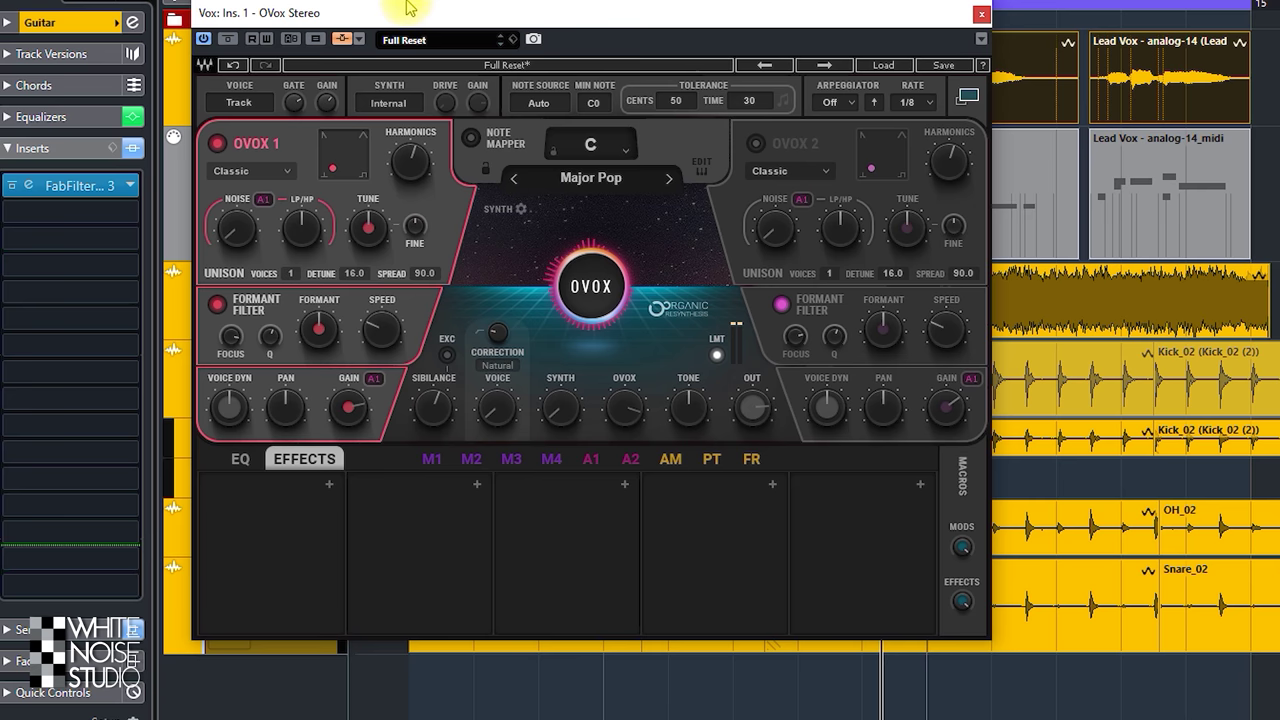
left_click_drag(408, 8, 408, 65)
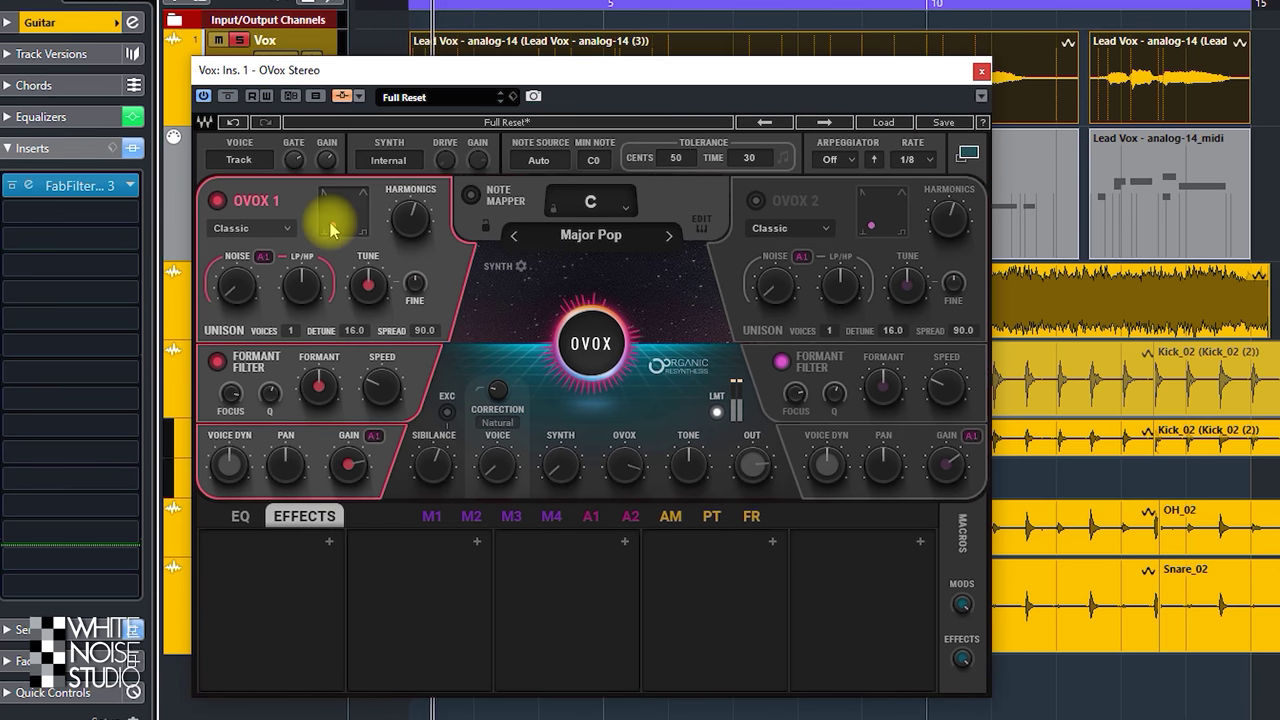
Adjust OVOX 1's XY pad and harmonics, then switch its voice type to Comby.
left_click(333, 227)
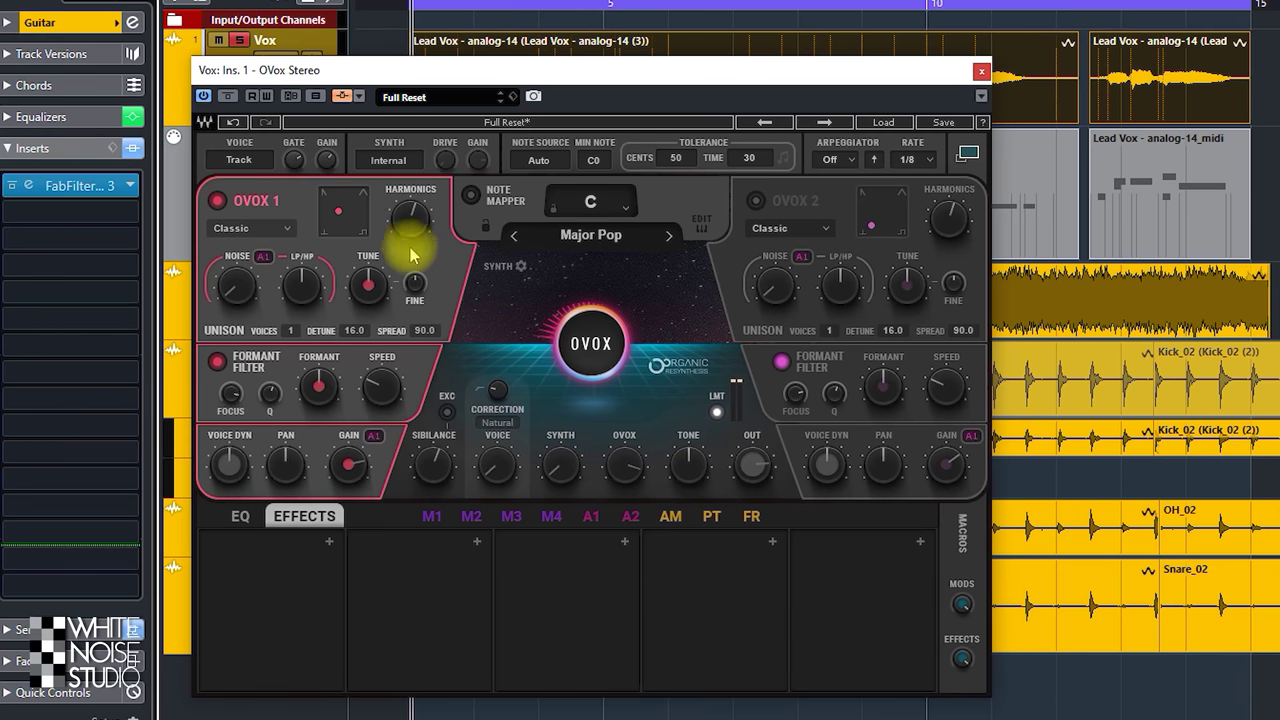
left_click_drag(410, 220, 360, 215)
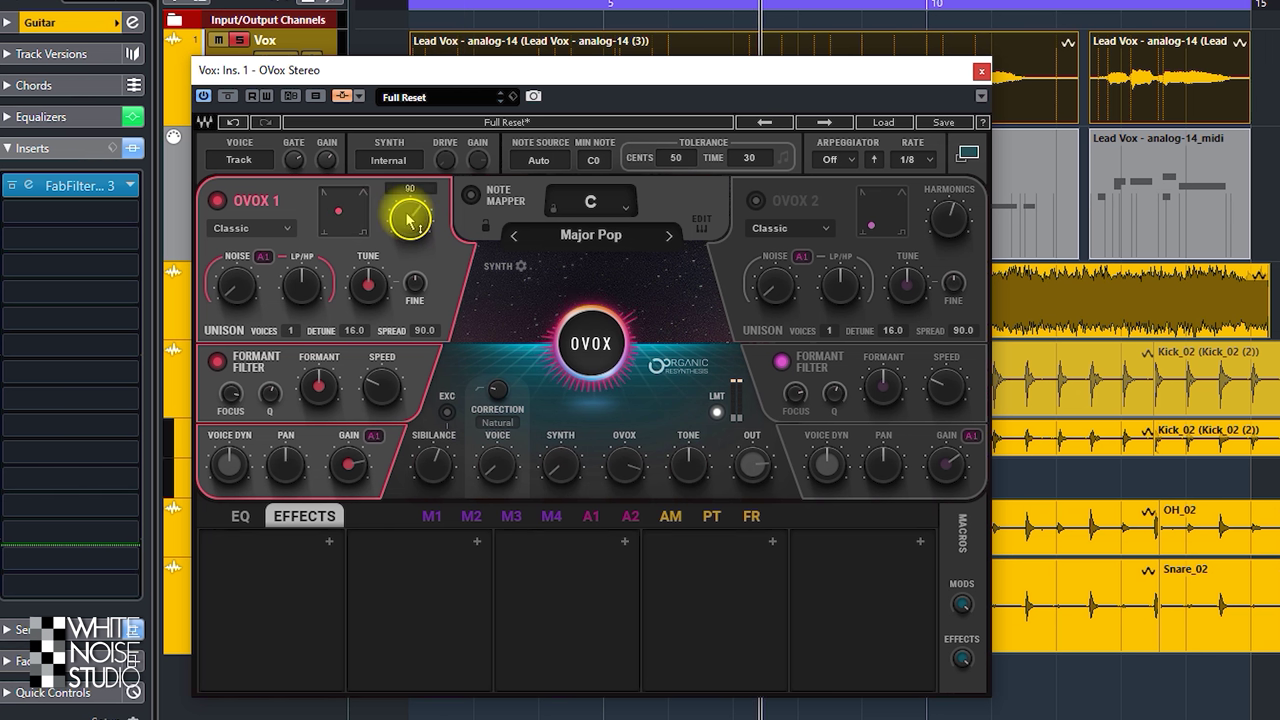
left_click(291, 233)
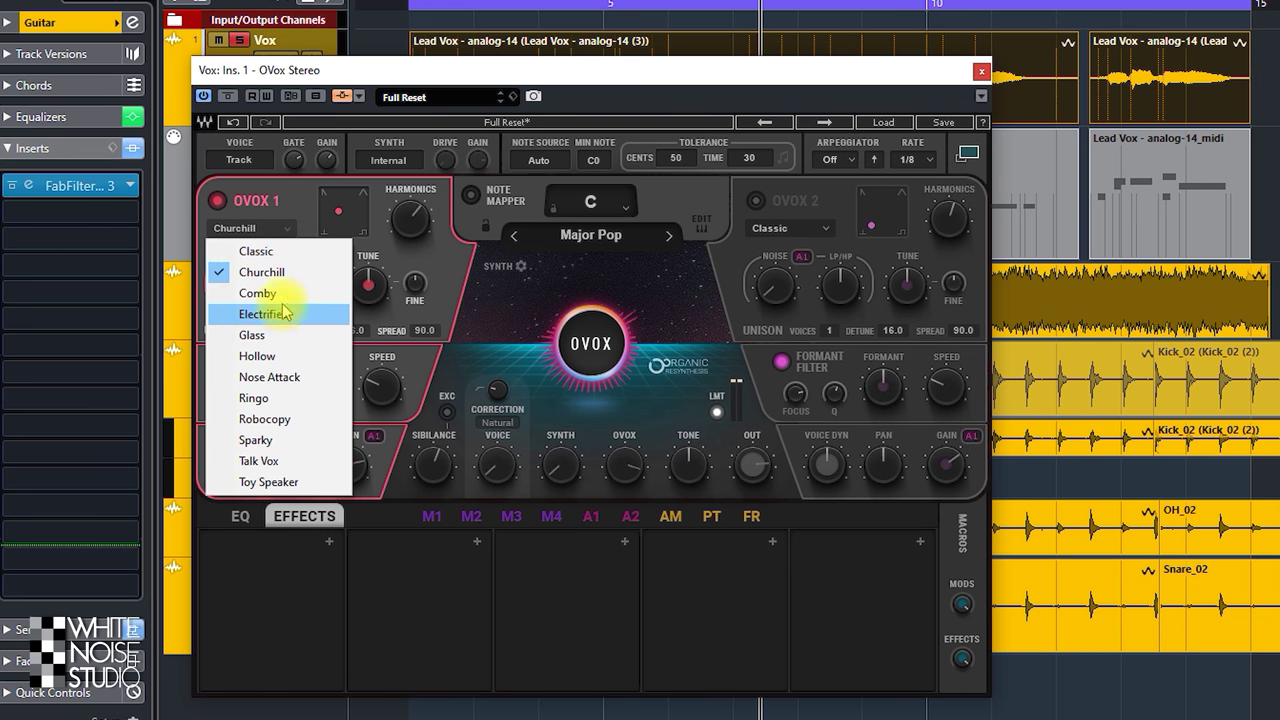
left_click(262, 293)
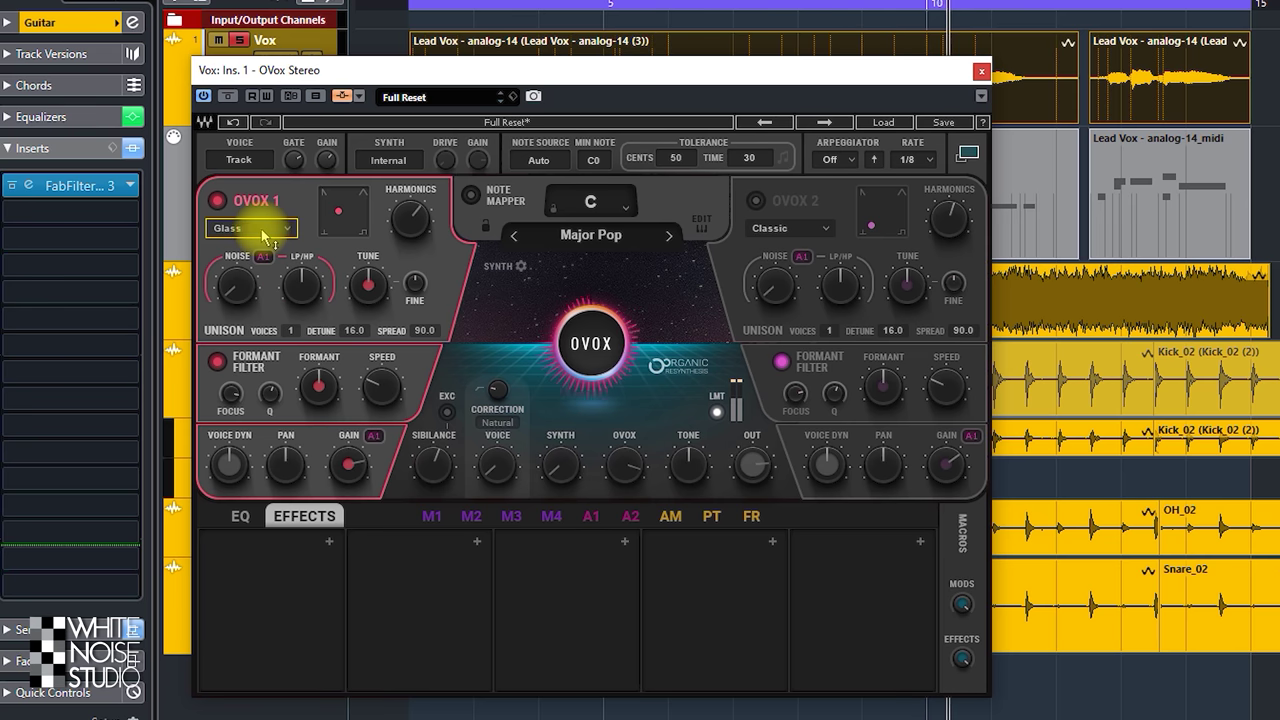
Scroll OVOX 1's voice type to Classic, stop playback, and raise its noise to 0.0.
scroll(265, 235, "down", 1)
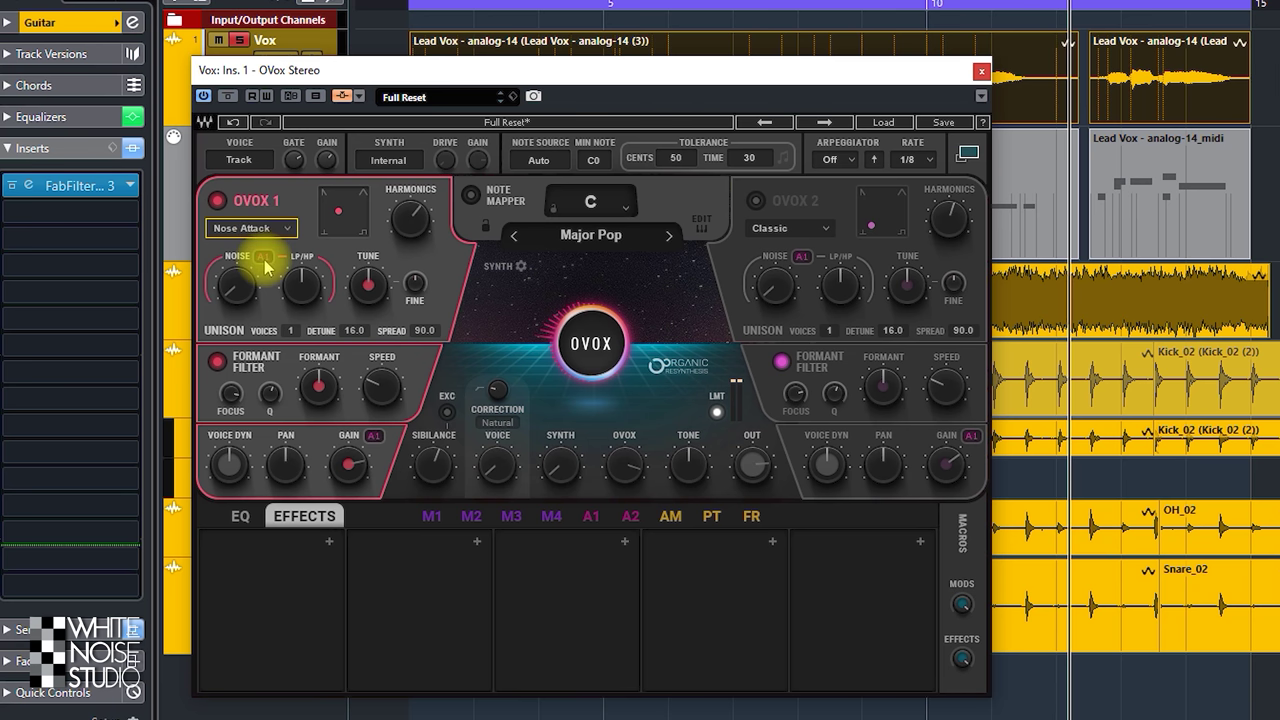
key("space")
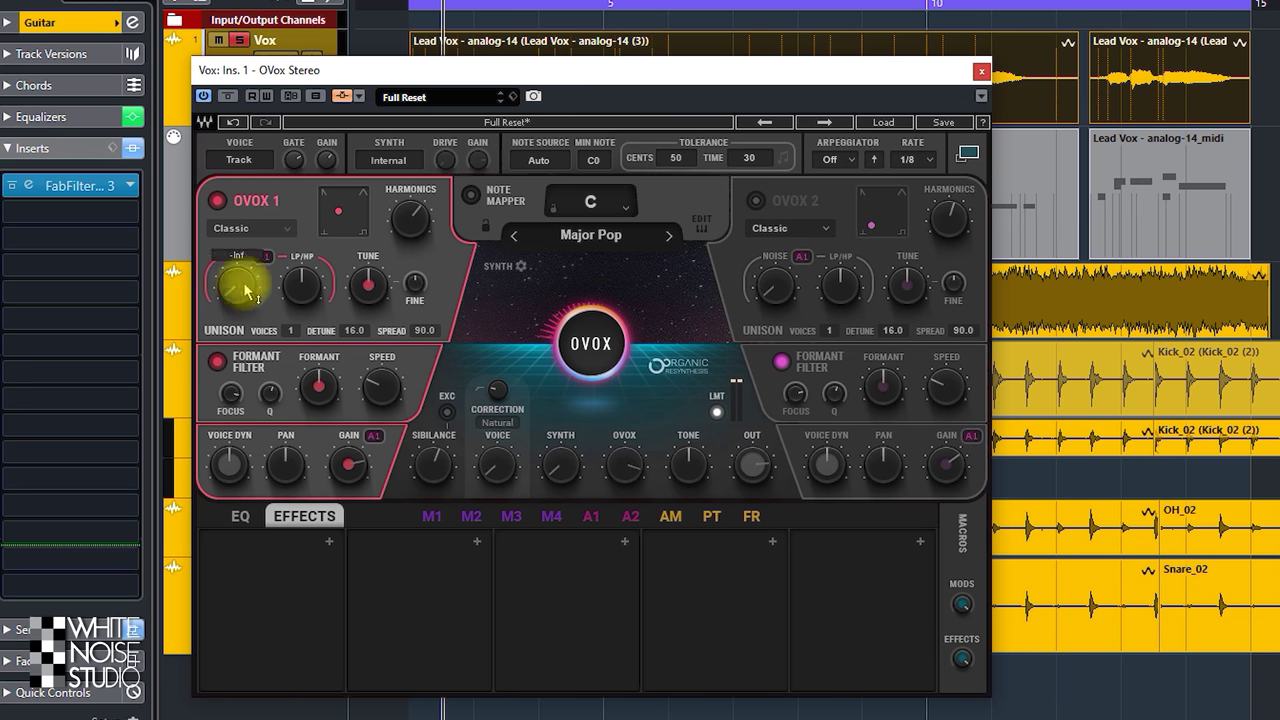
left_click_drag(244, 292, 244, 284)
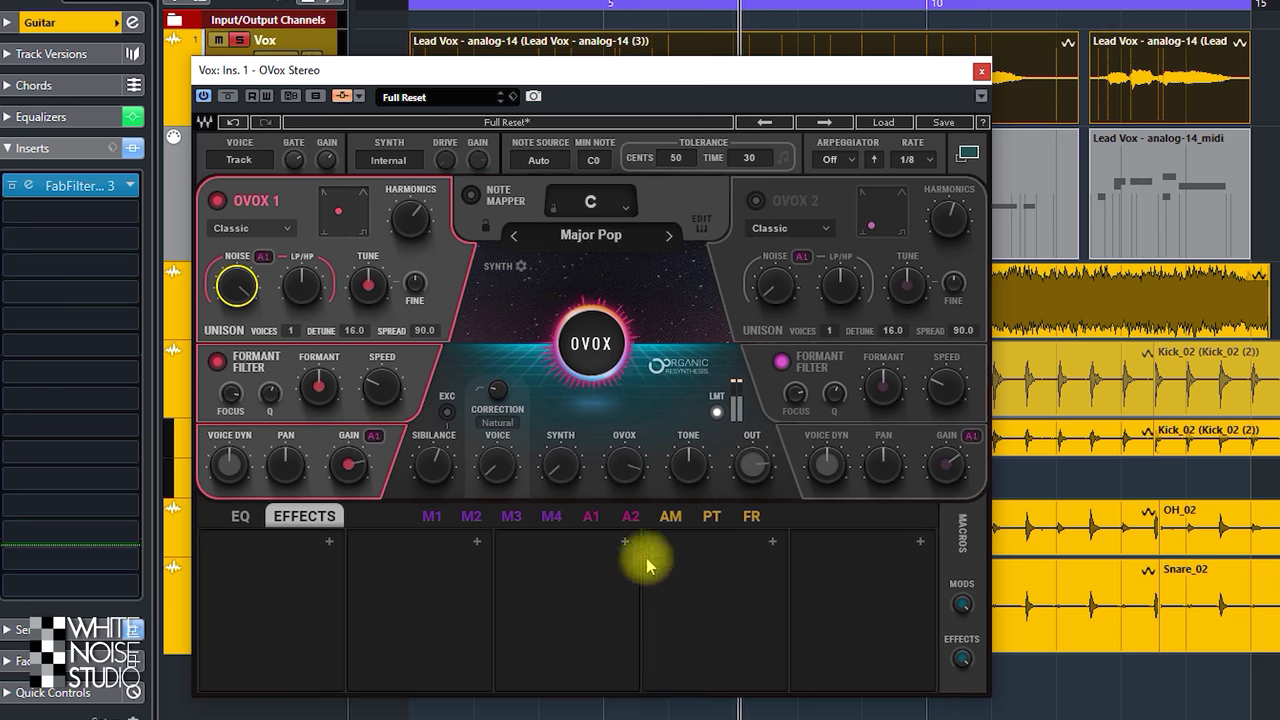
Switch on OVOX 1's Formant Filter and bring its Speed from minimum up to 3.1.
left_click(400, 205)
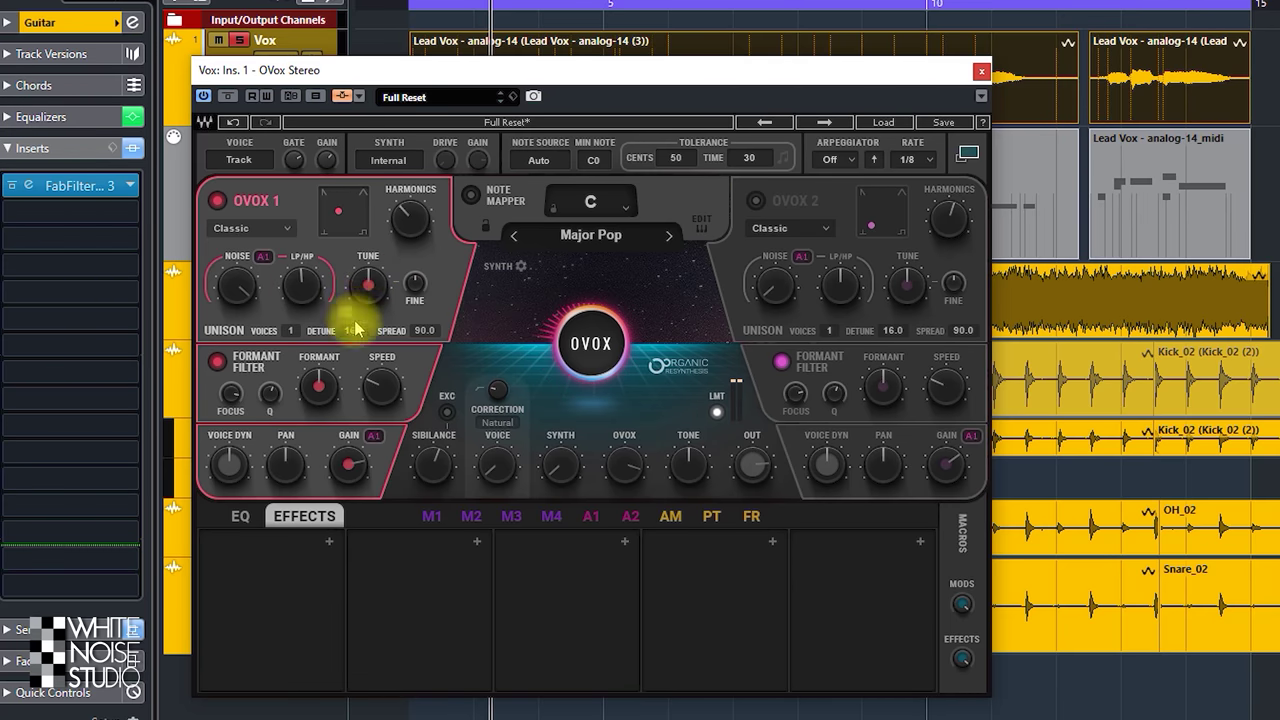
left_click(416, 288)
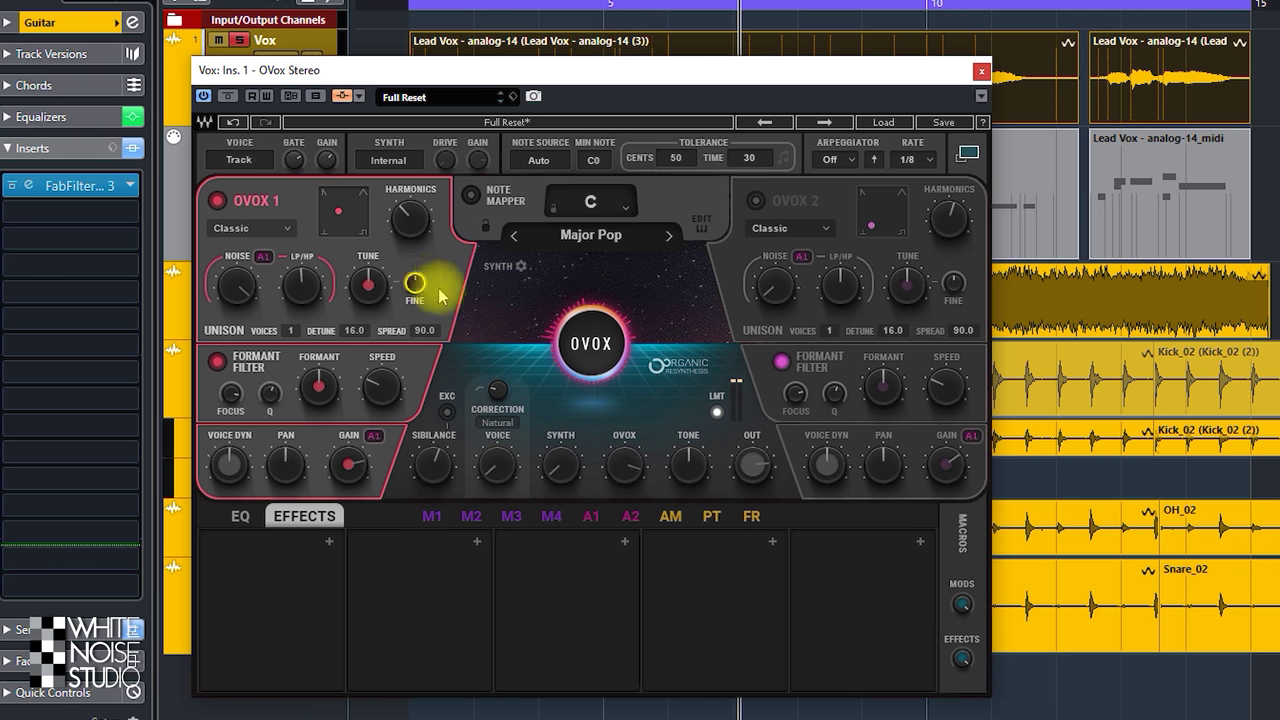
left_click(216, 366)
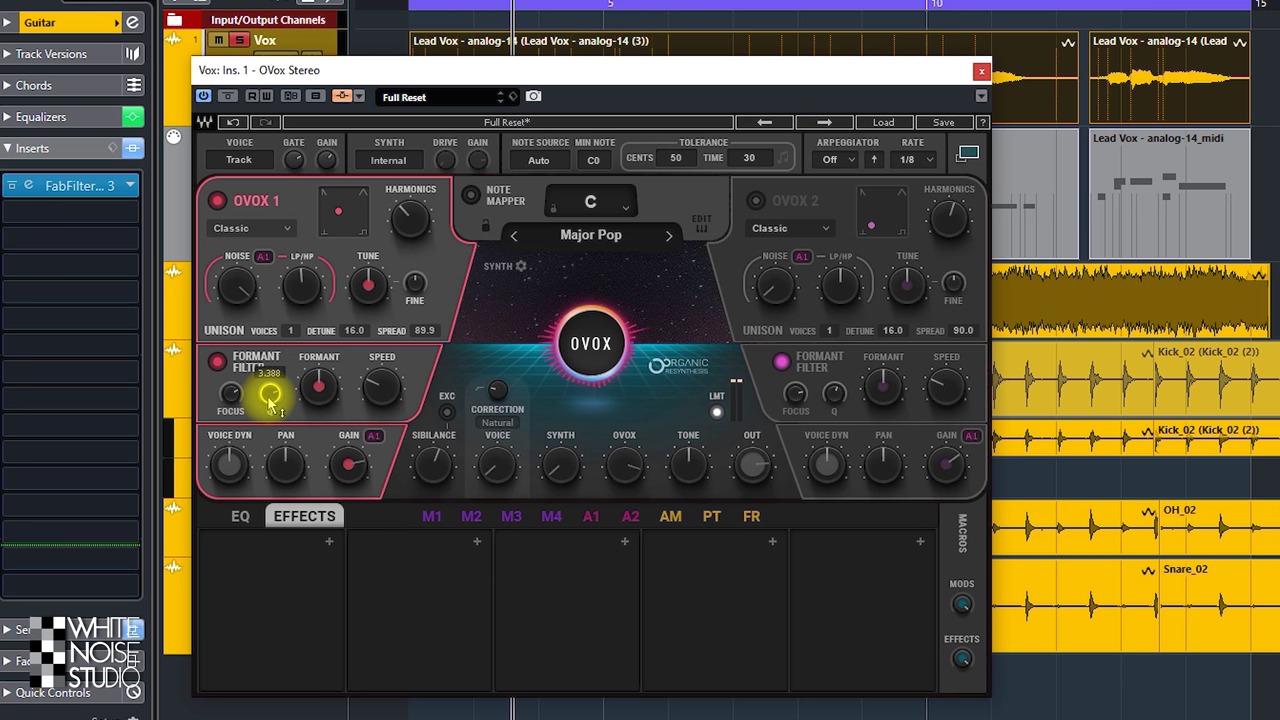
mouse_move(381, 388)
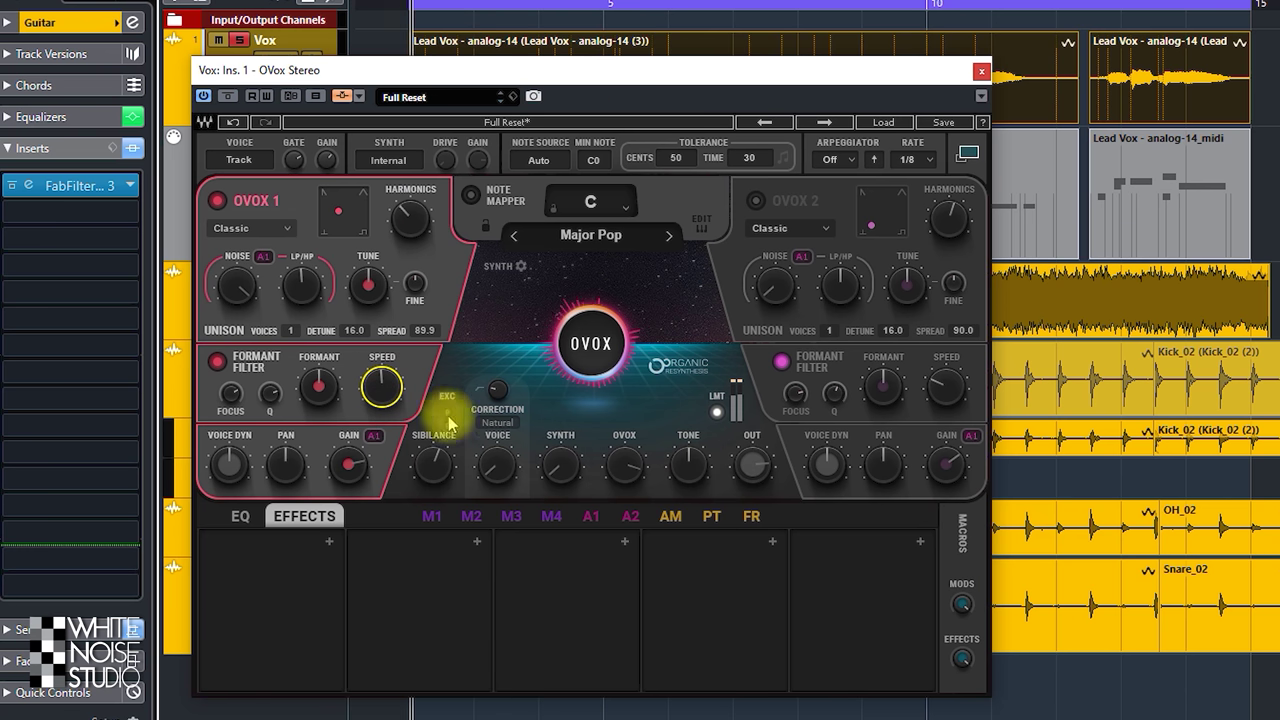
left_click_drag(381, 384, 388, 410)
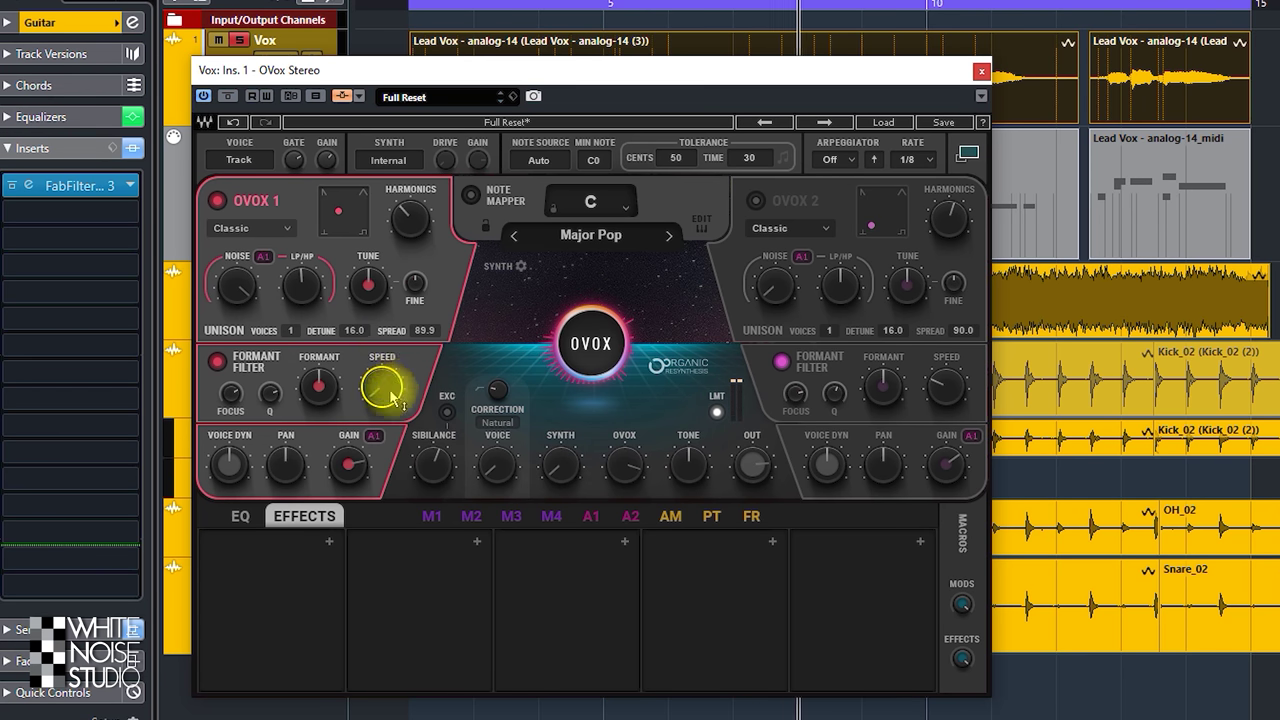
left_click_drag(381, 390, 381, 376)
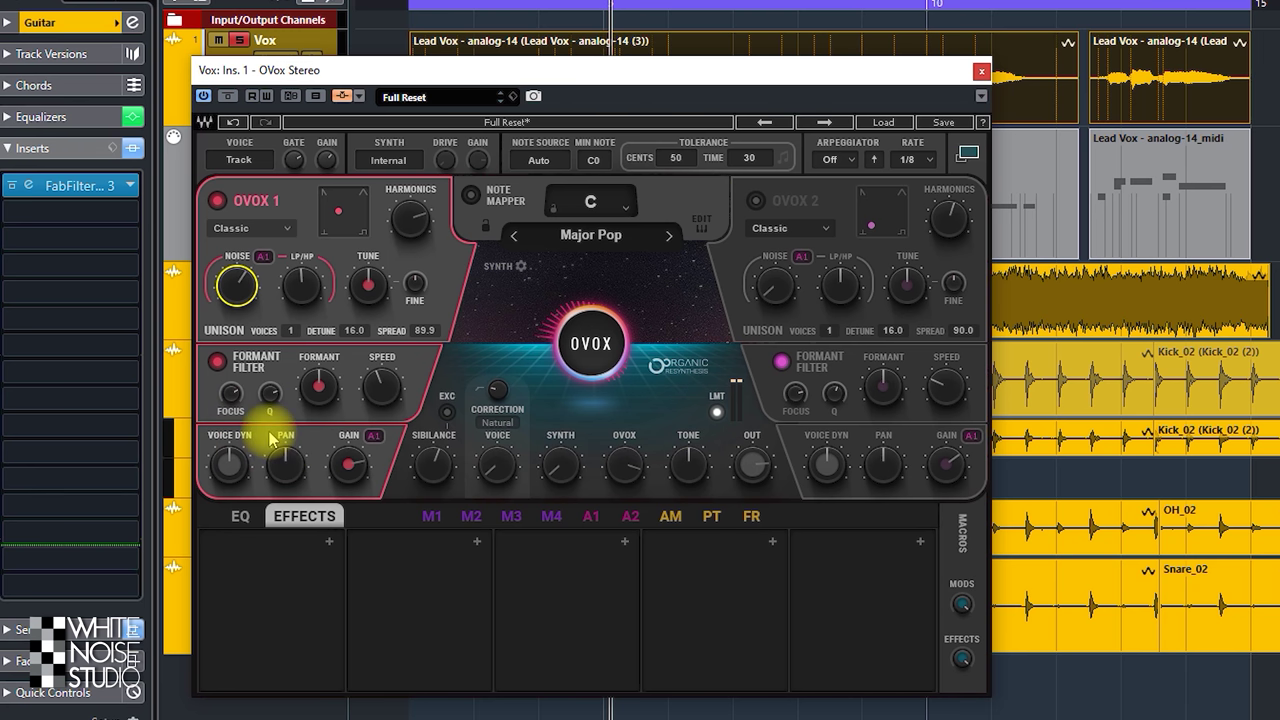
Check OVOX 1's Voice Dyn value, nudge its Pan, and reset the playback start point.
left_click(229, 463)
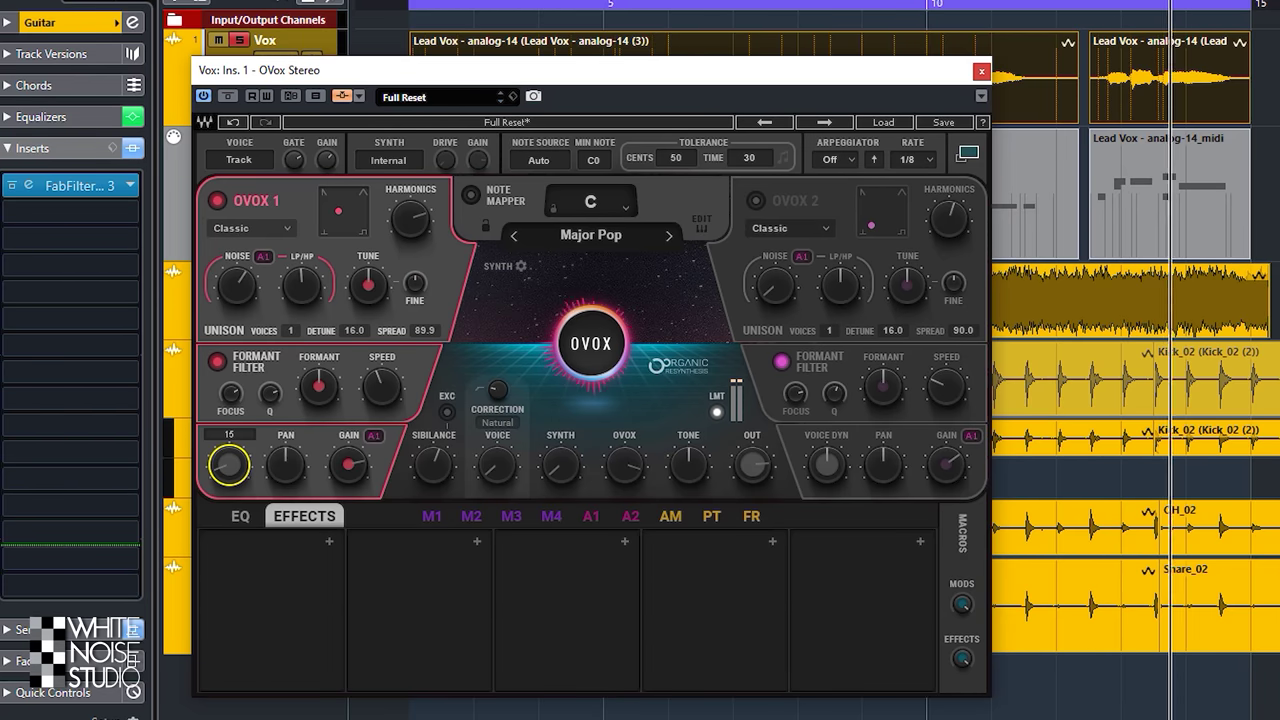
left_click(287, 467)
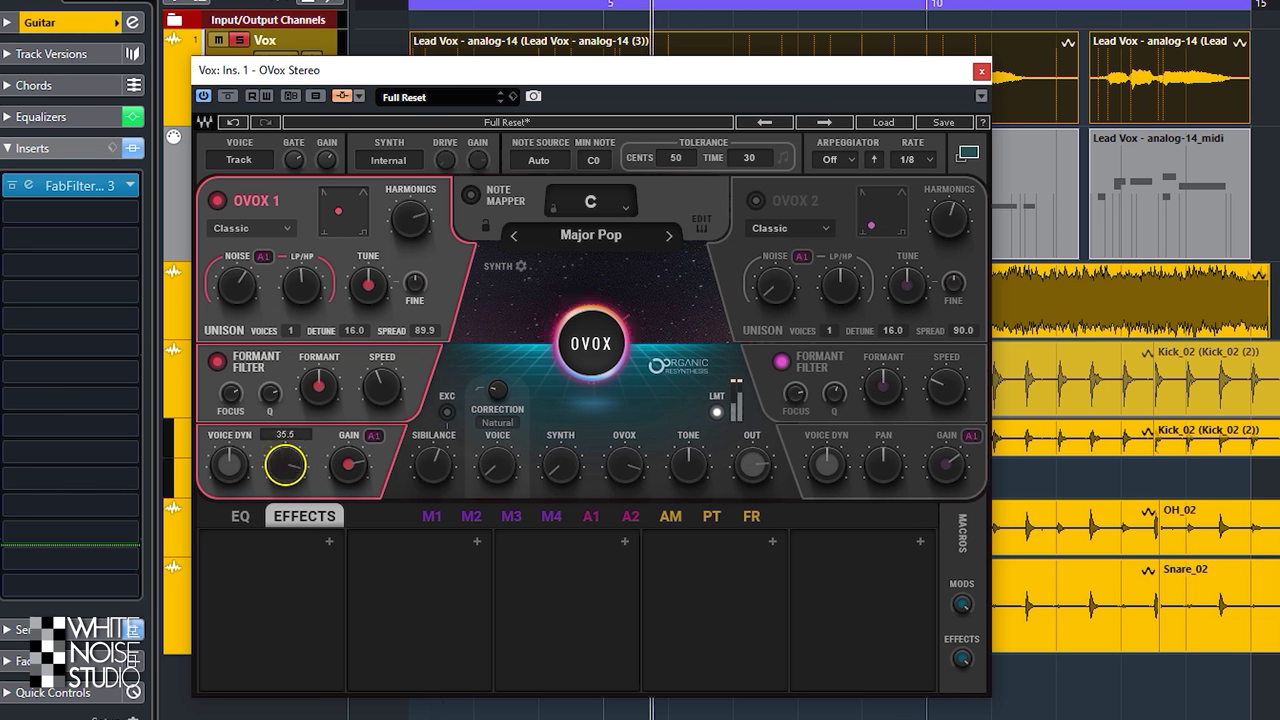
left_click_drag(286, 465, 287, 463)
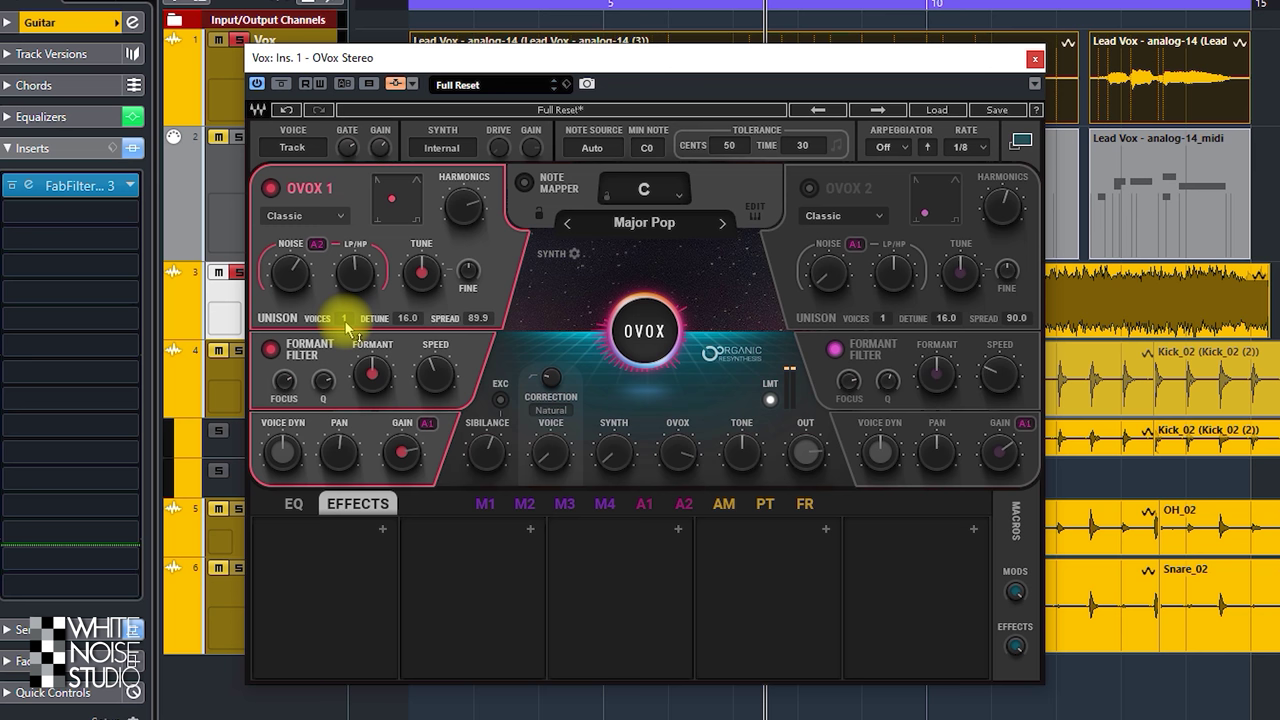
left_click_drag(410, 8, 420, 5)
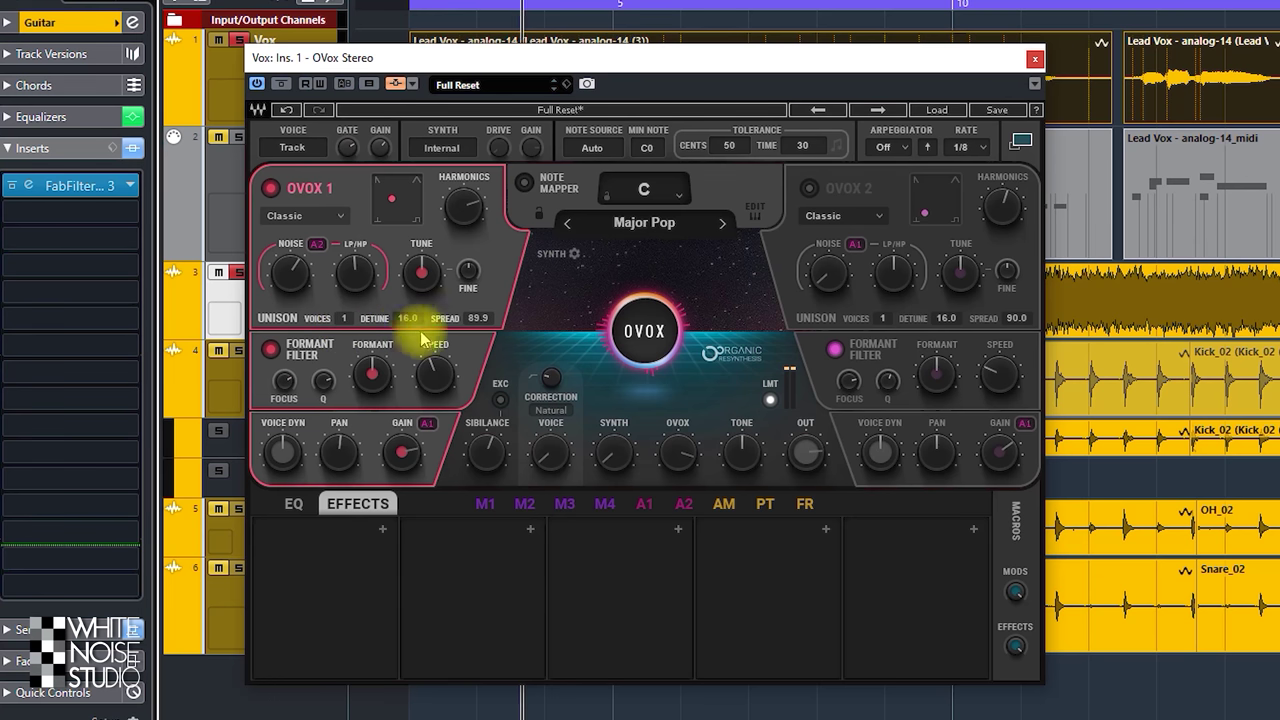
Give OVOX 1 4 unison voices and a detune of 34.4, then enable OVOX 2.
left_click(343, 317)
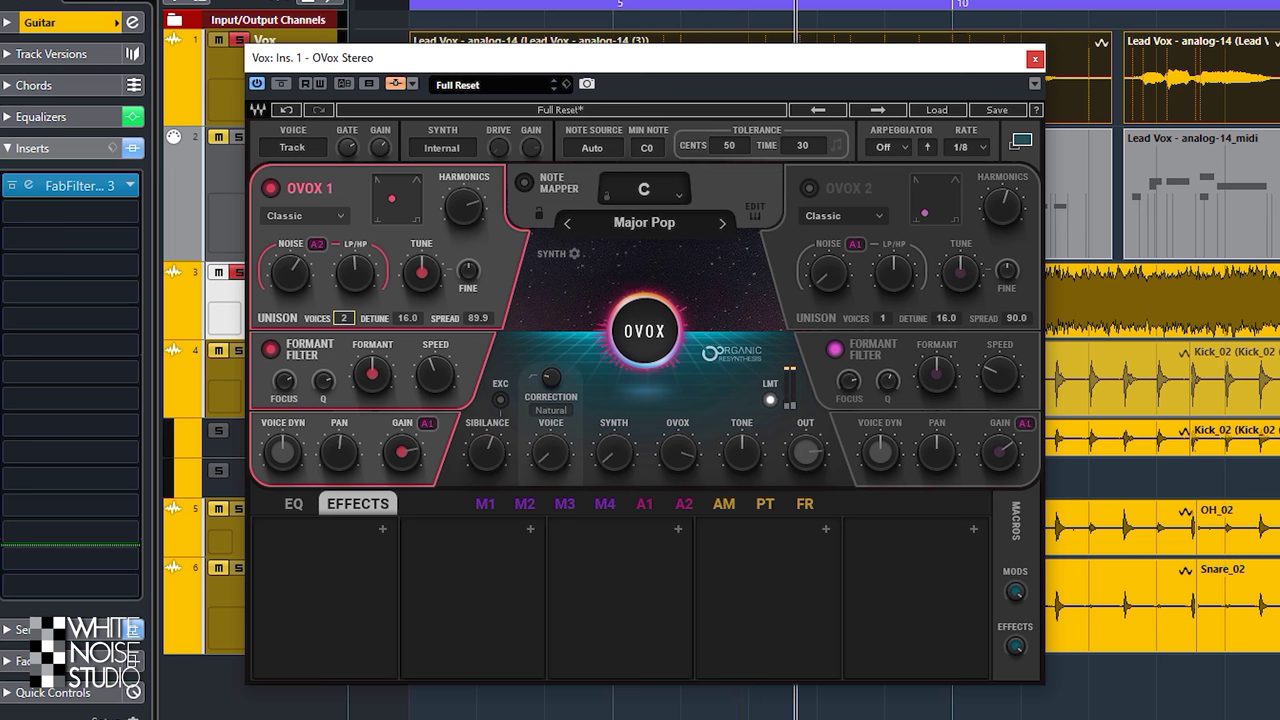
left_click_drag(408, 318, 408, 300)
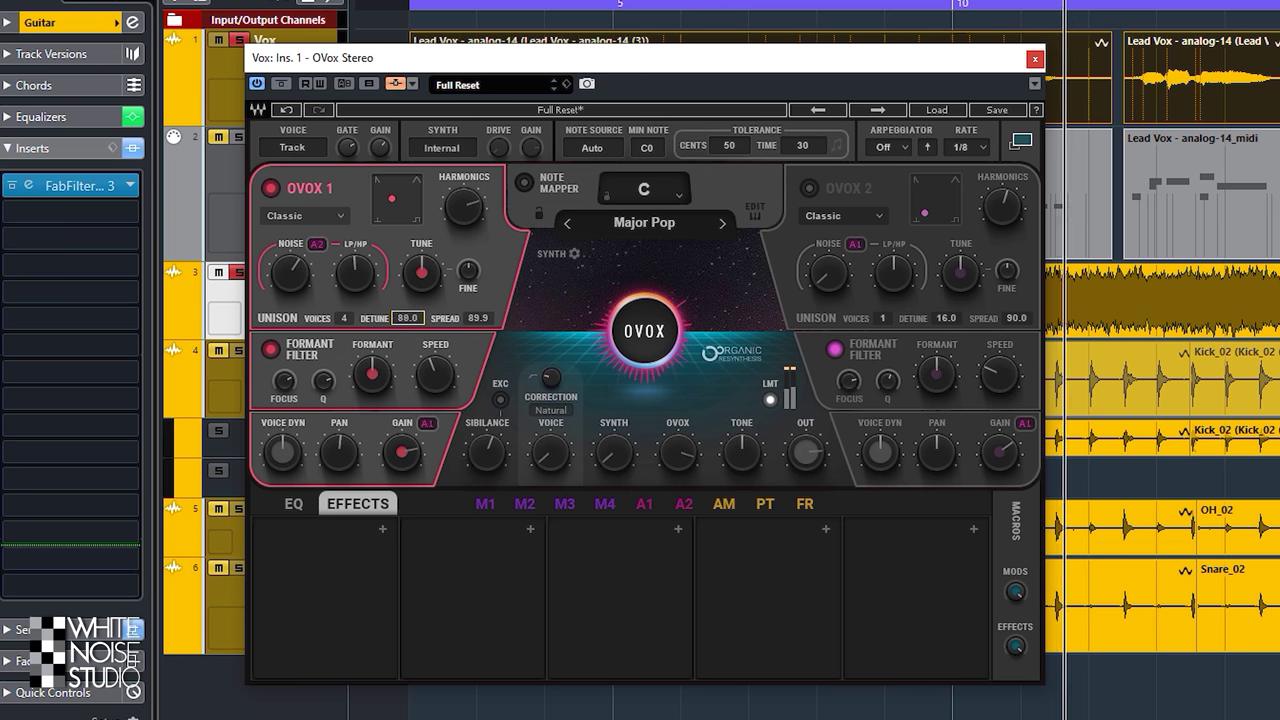
left_click_drag(408, 318, 408, 345)
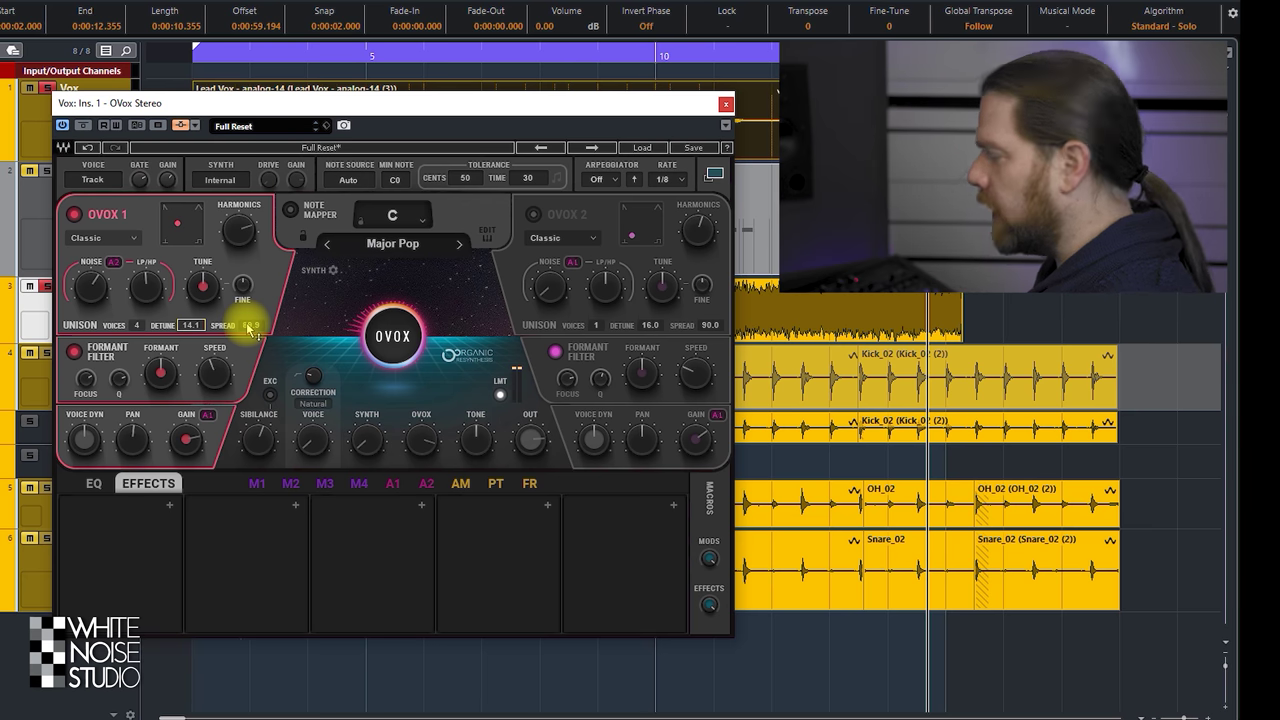
type("34.4")
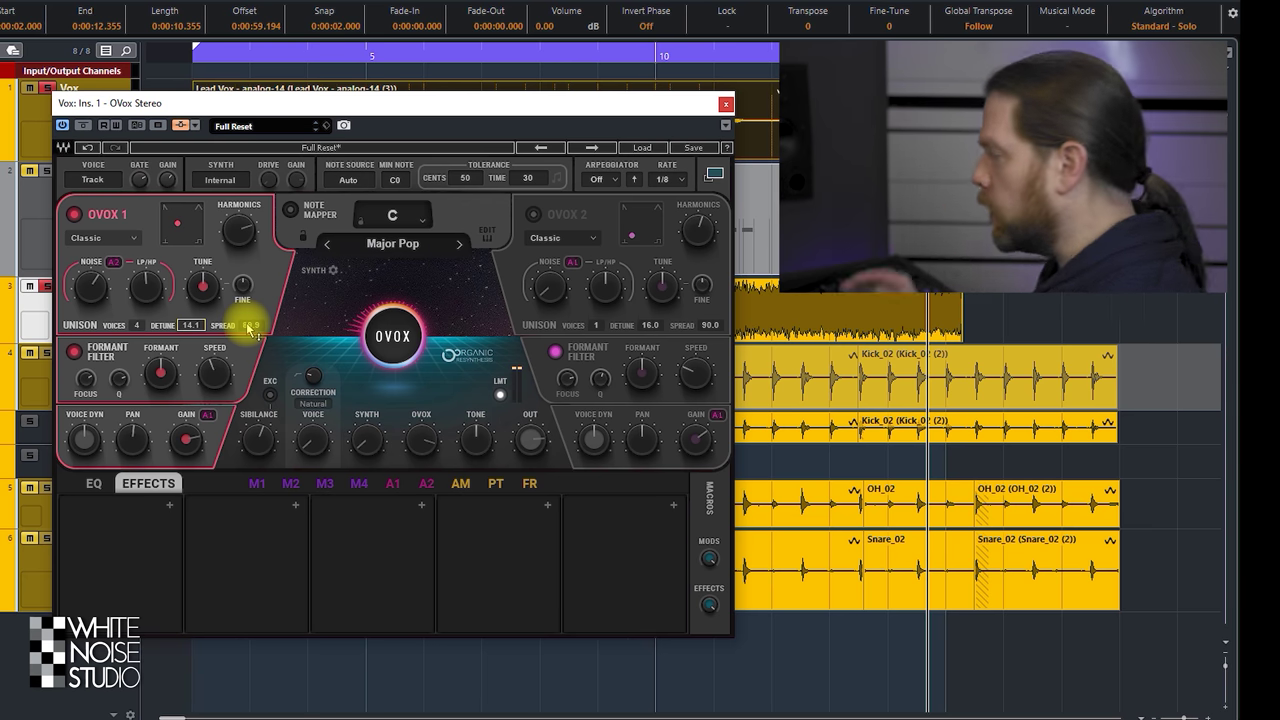
key("Return")
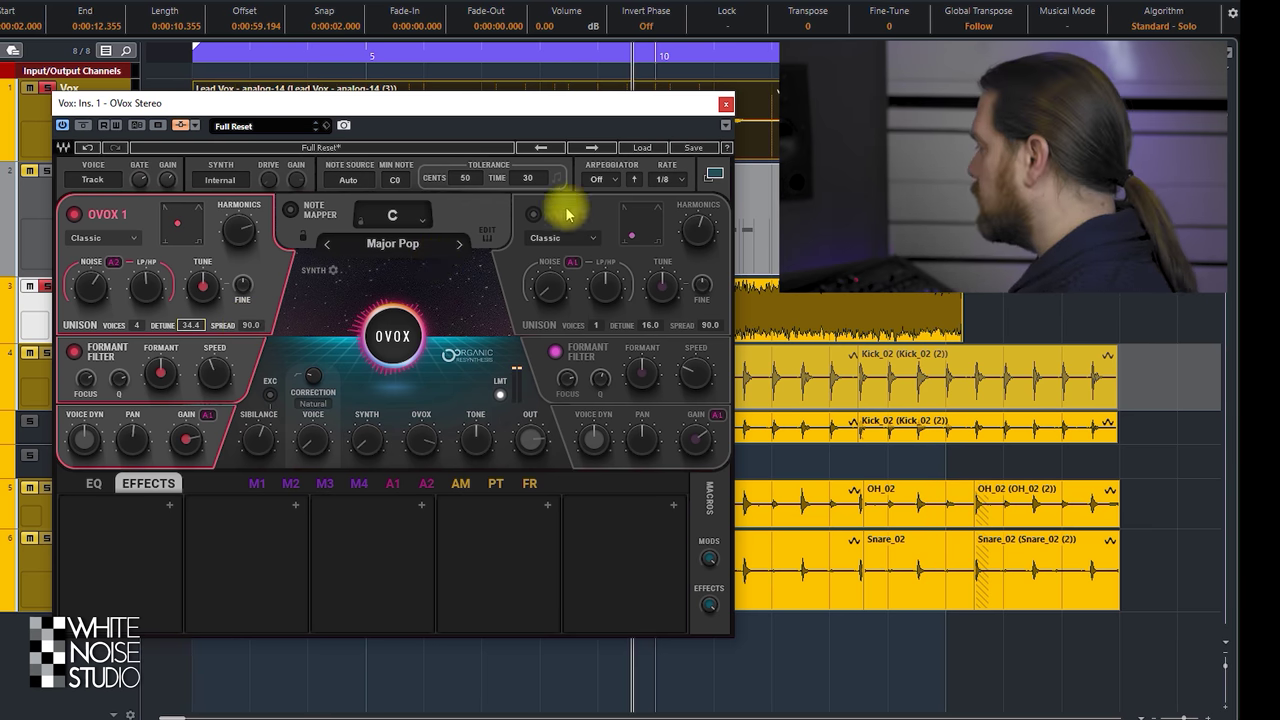
left_click(533, 214)
Set OVOX 2 to 4 unison voices, tune 7, and detune 36.4.
double_click(596, 325)
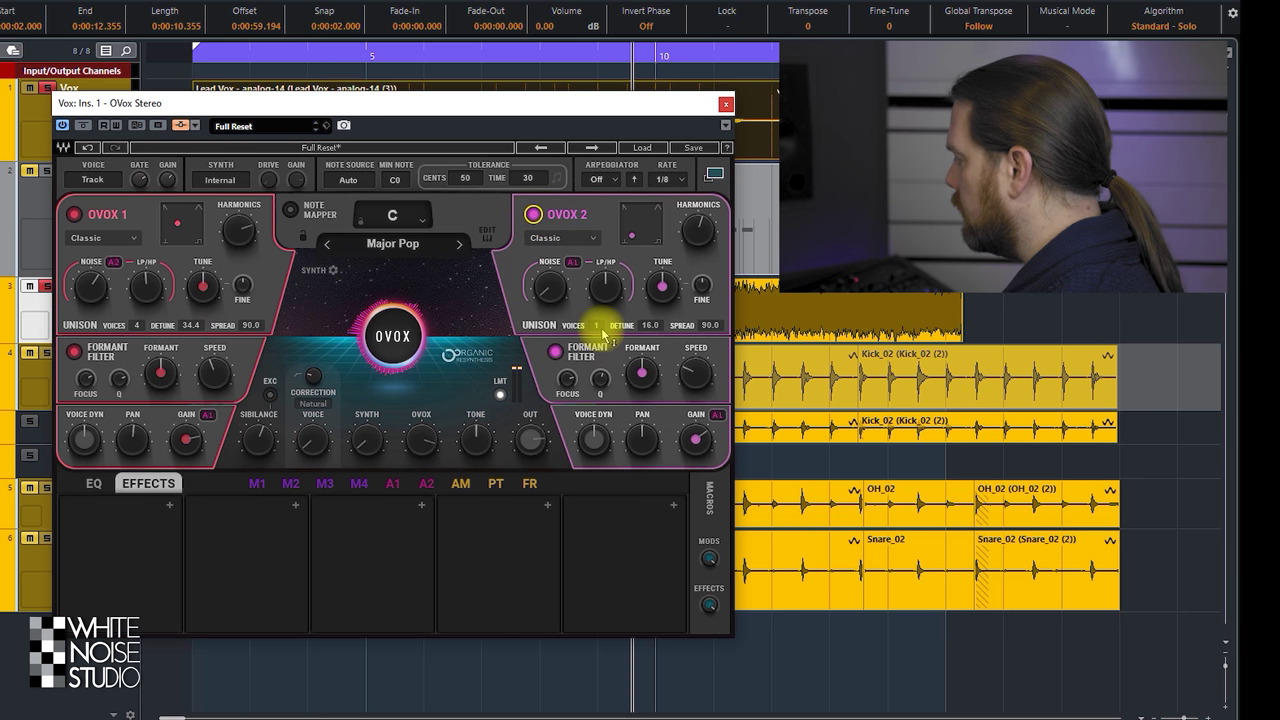
type("34")
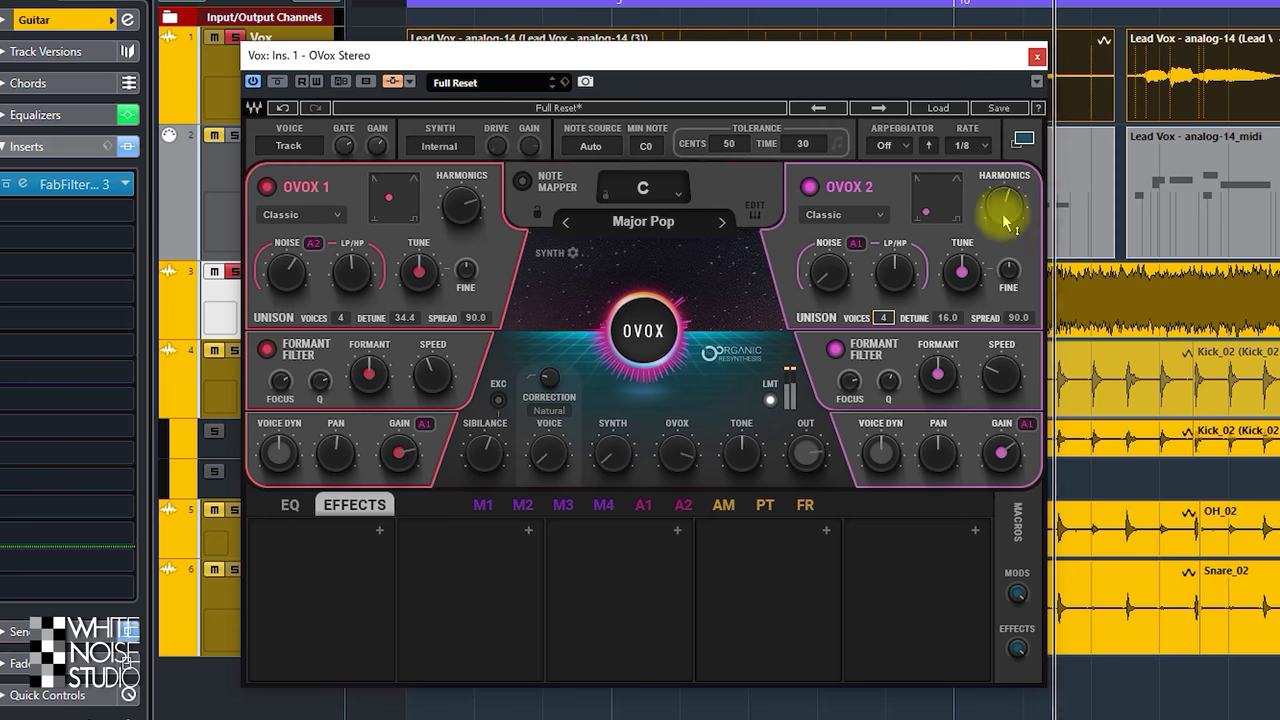
left_click_drag(961, 278, 961, 265)
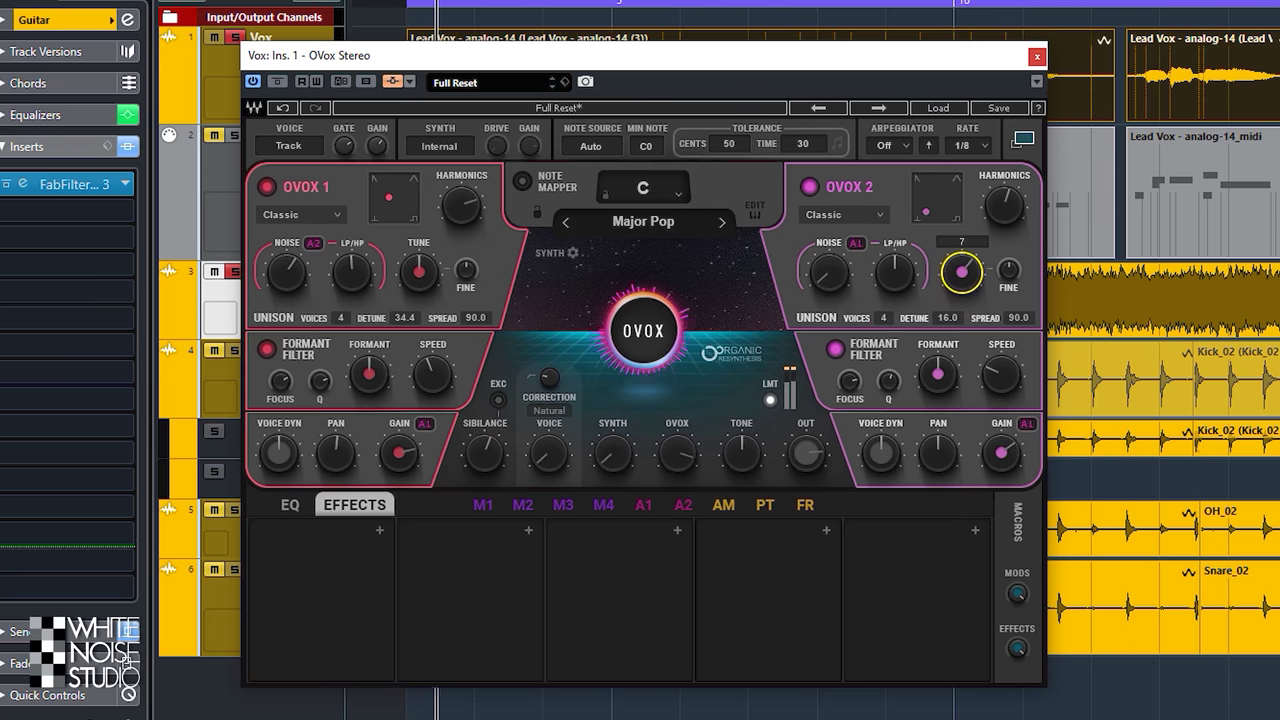
left_click_drag(961, 271, 961, 269)
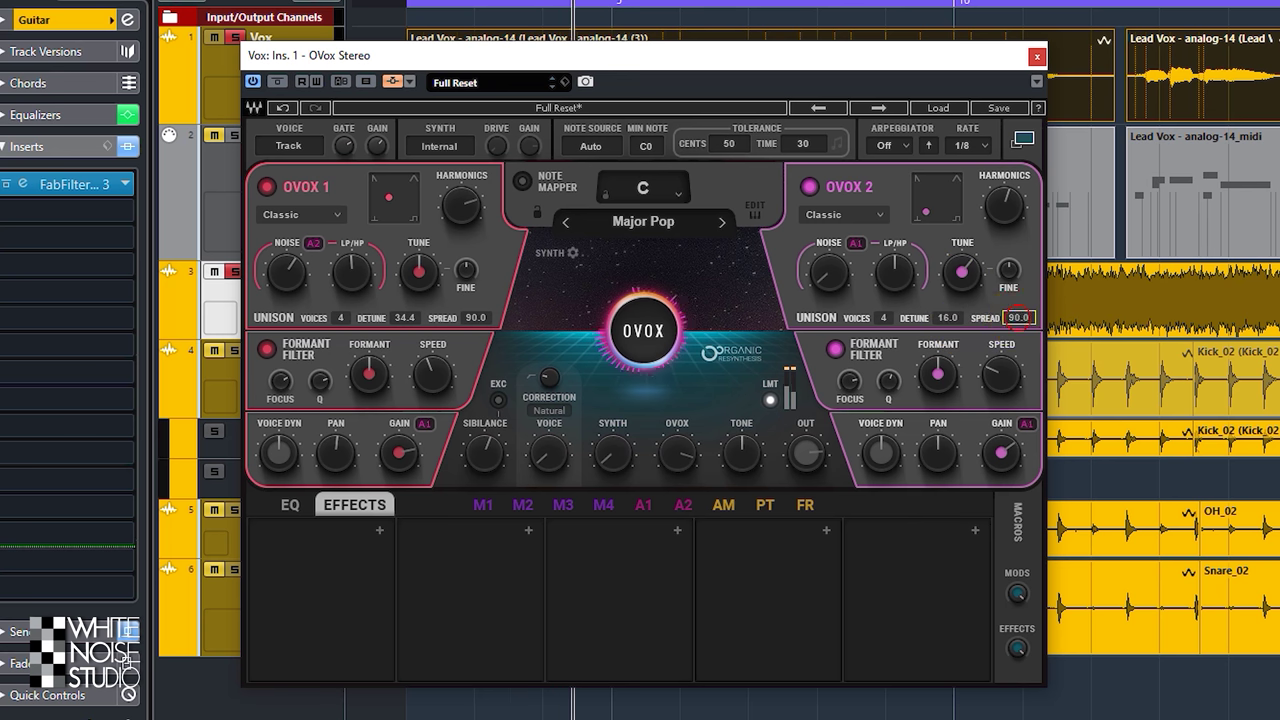
left_click_drag(946, 317, 966, 318)
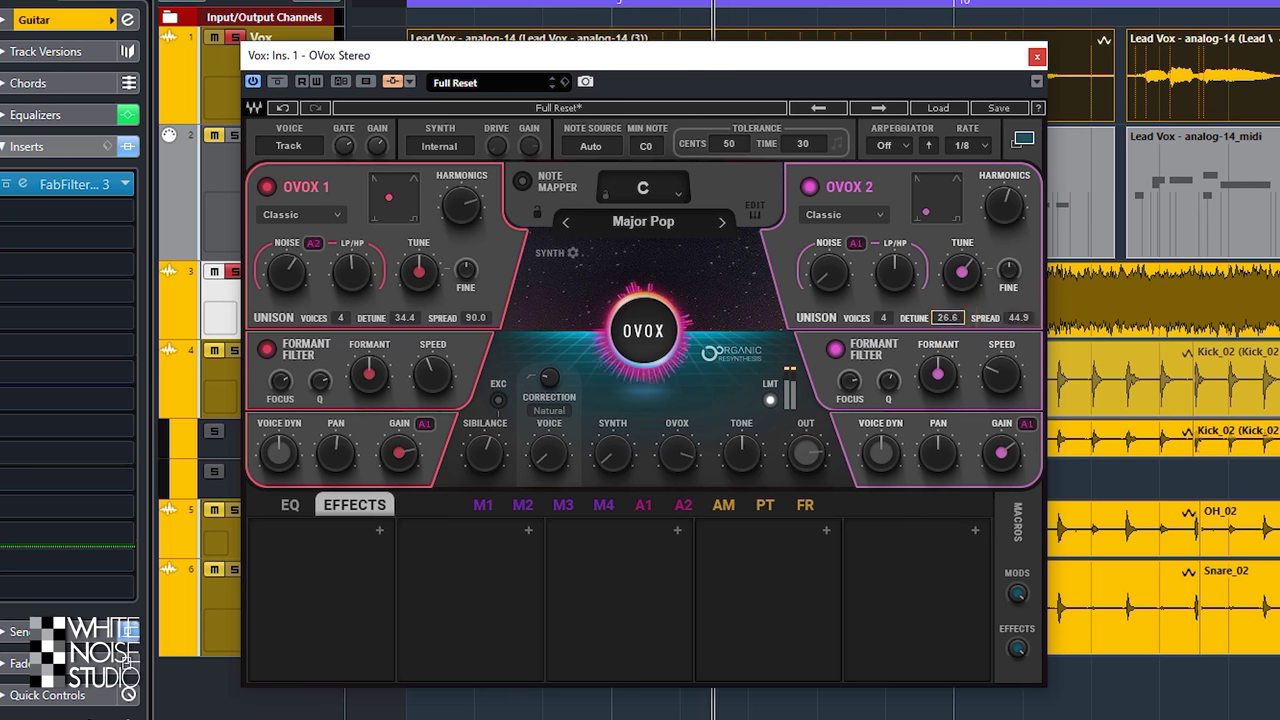
Lower OVOX 1's detune, bypass OVOX 2 to compare, and enable EQ band 3.
left_click_drag(404, 317, 404, 335)
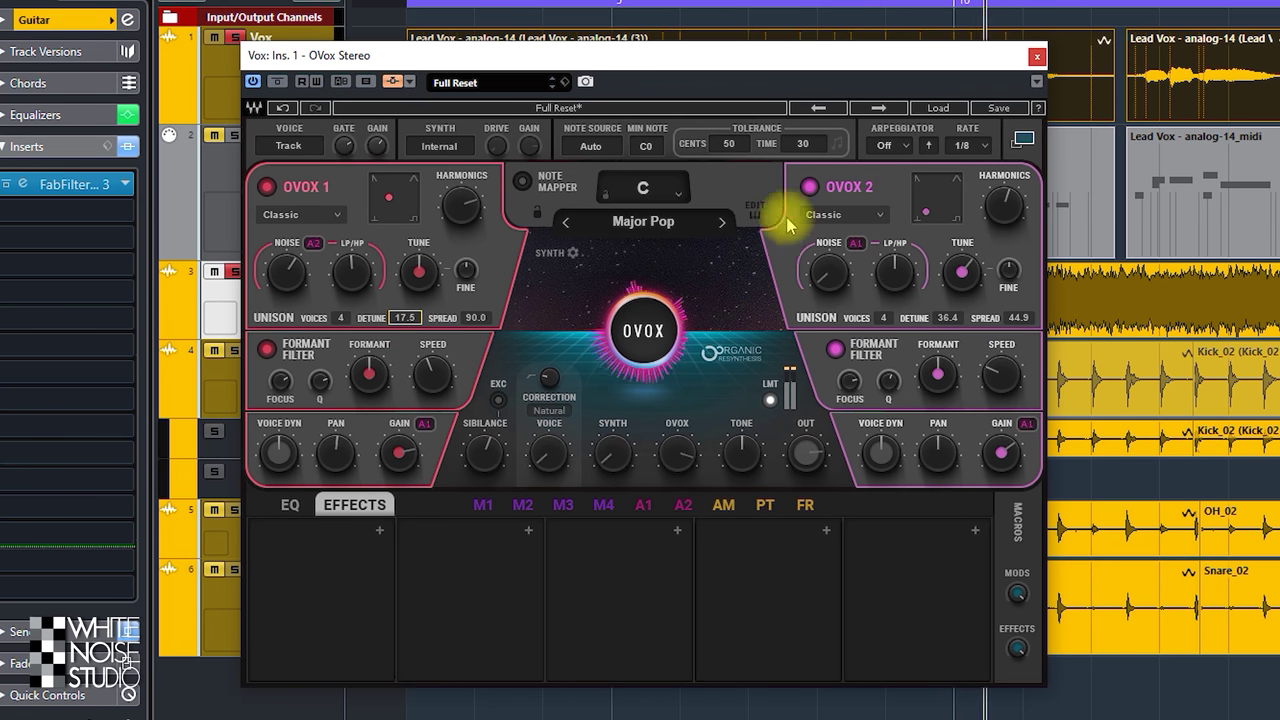
left_click(809, 186)
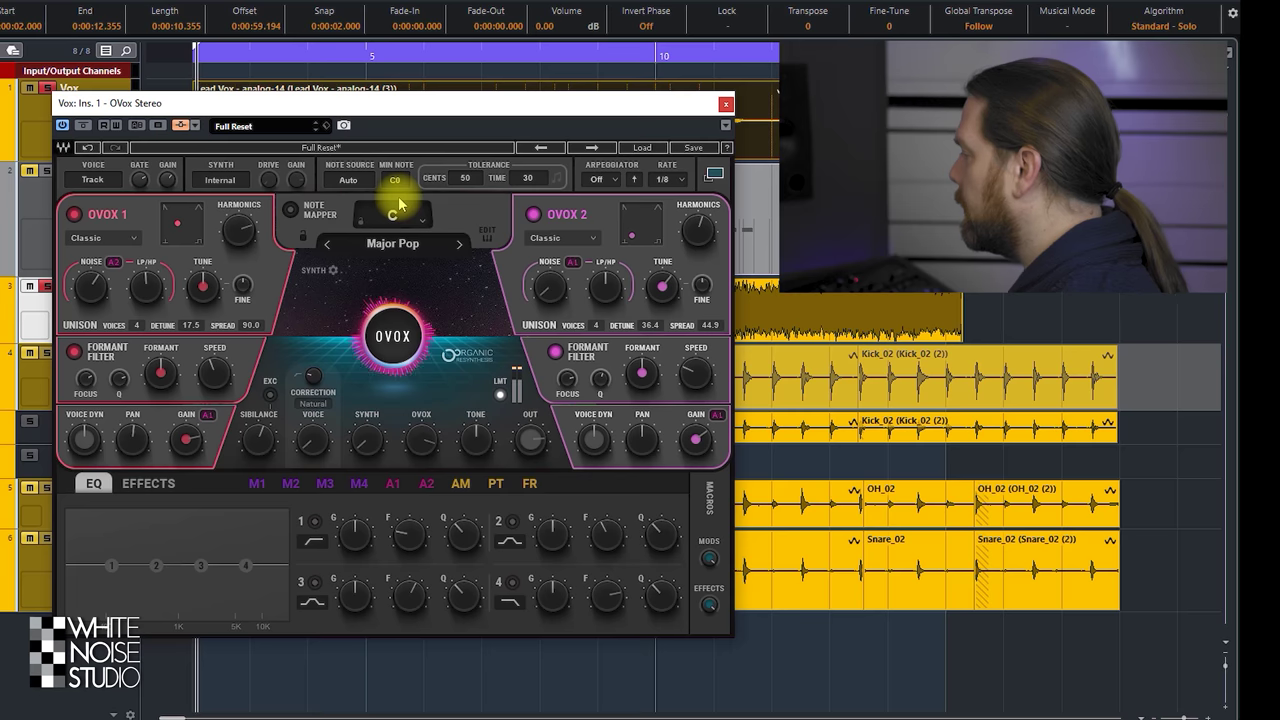
left_click(200, 564)
Boost EQ band 3, trying high shelf and high-pass shapes before settling on bell.
mouse_move(200, 564)
left_mouse_down()
mouse_move(136, 537)
mouse_move(202, 539)
left_mouse_up()
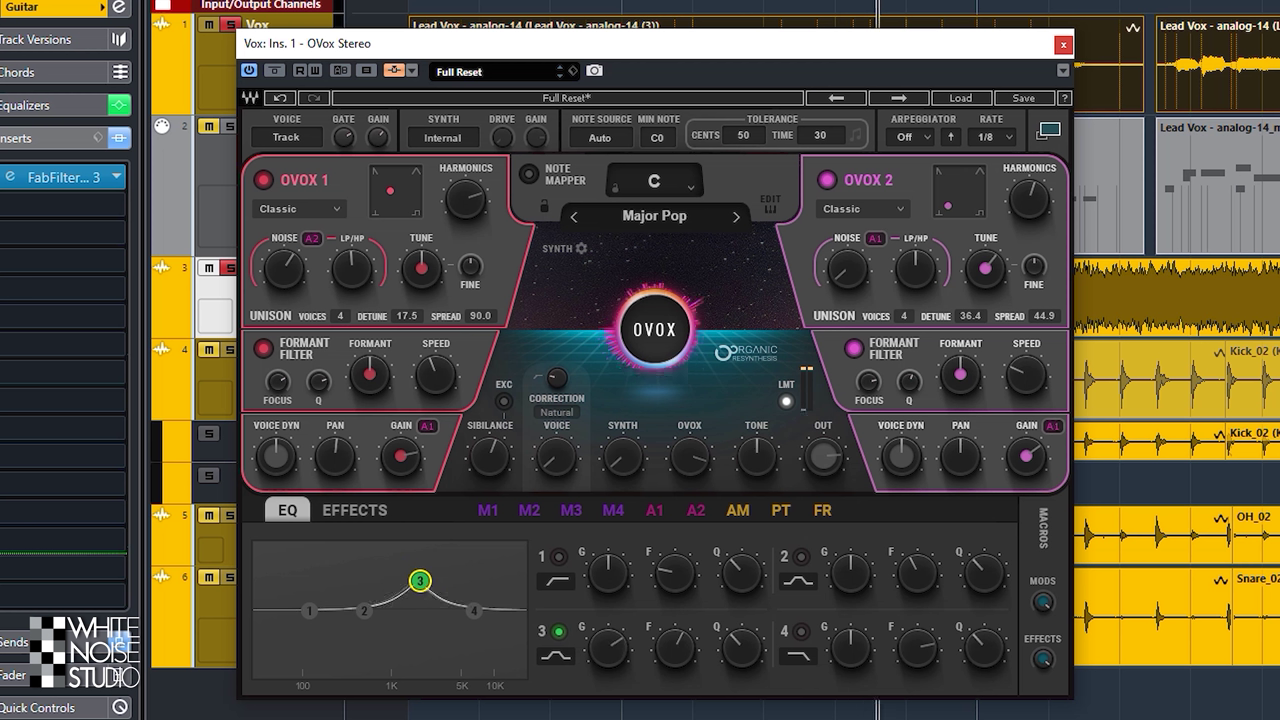
left_click_drag(420, 580, 417, 581)
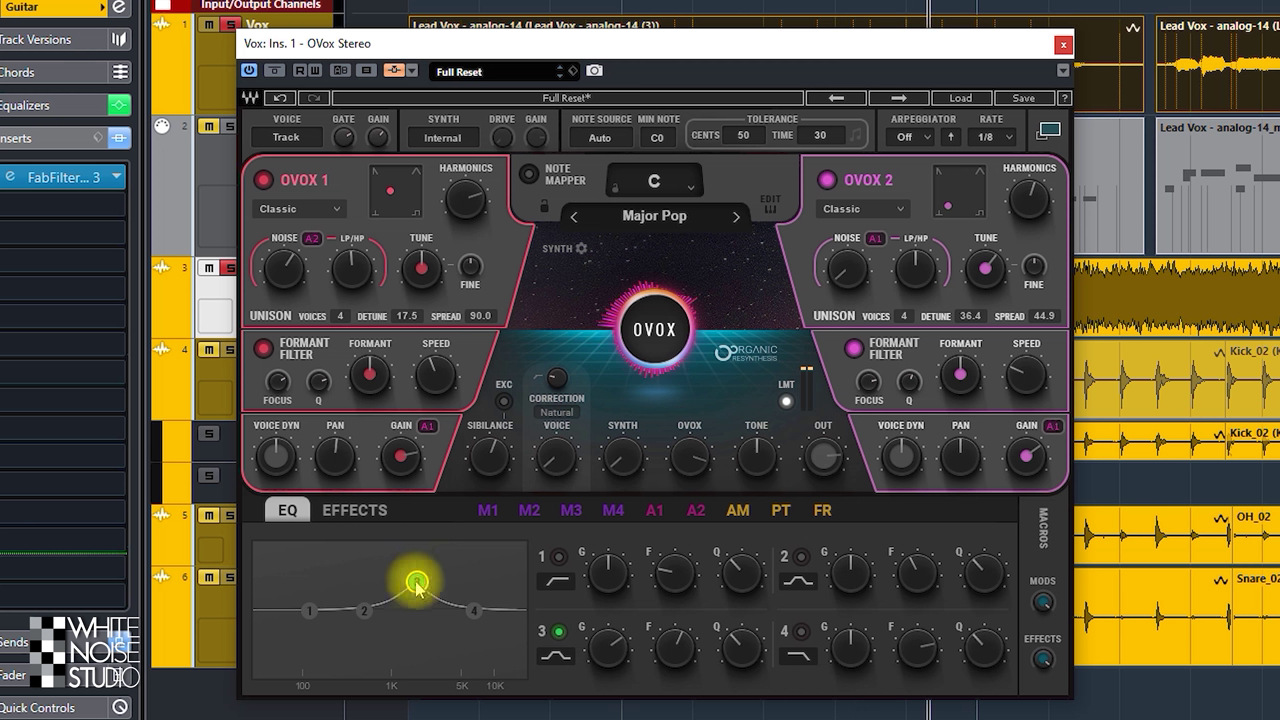
left_click(558, 658)
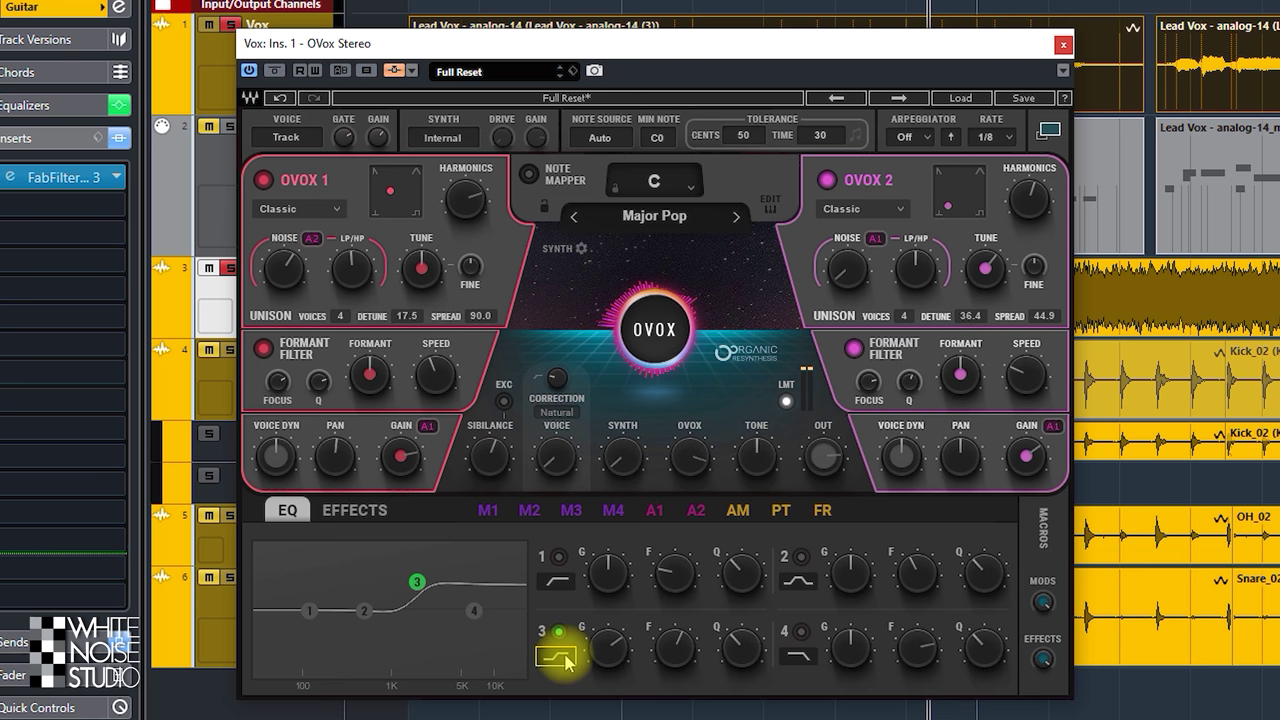
left_click(564, 660)
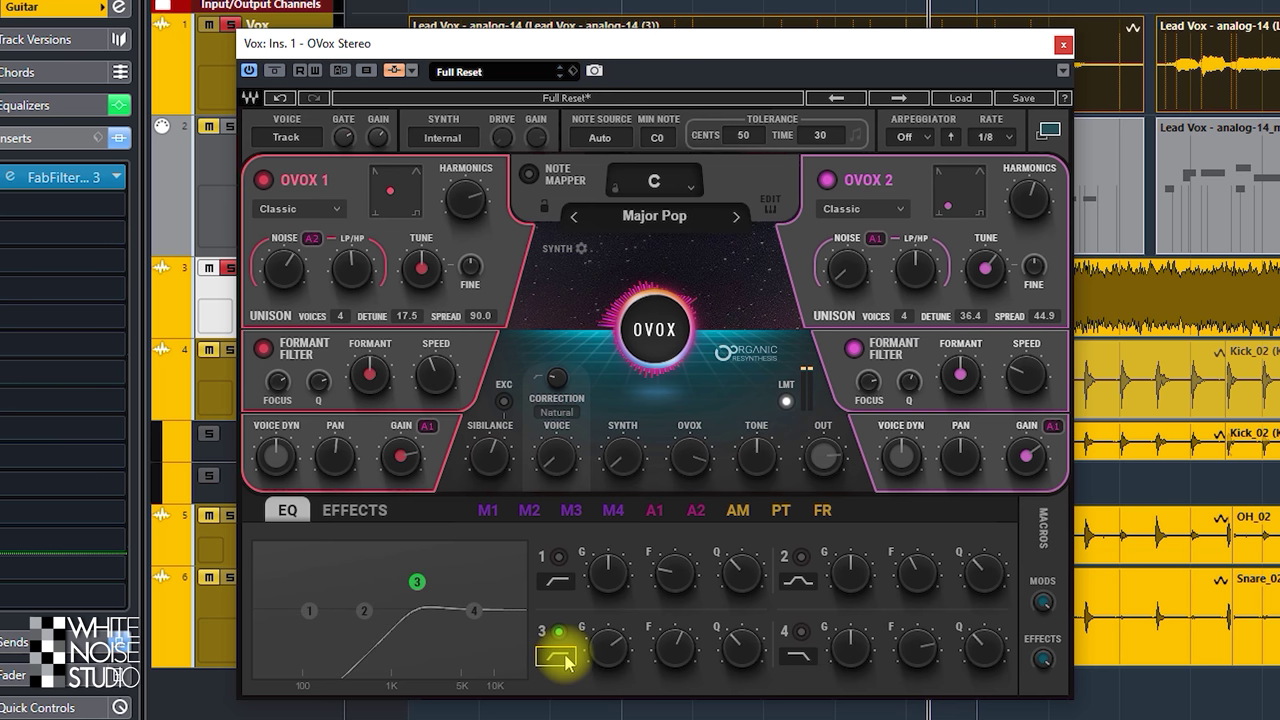
left_click(560, 658)
left_click(560, 658)
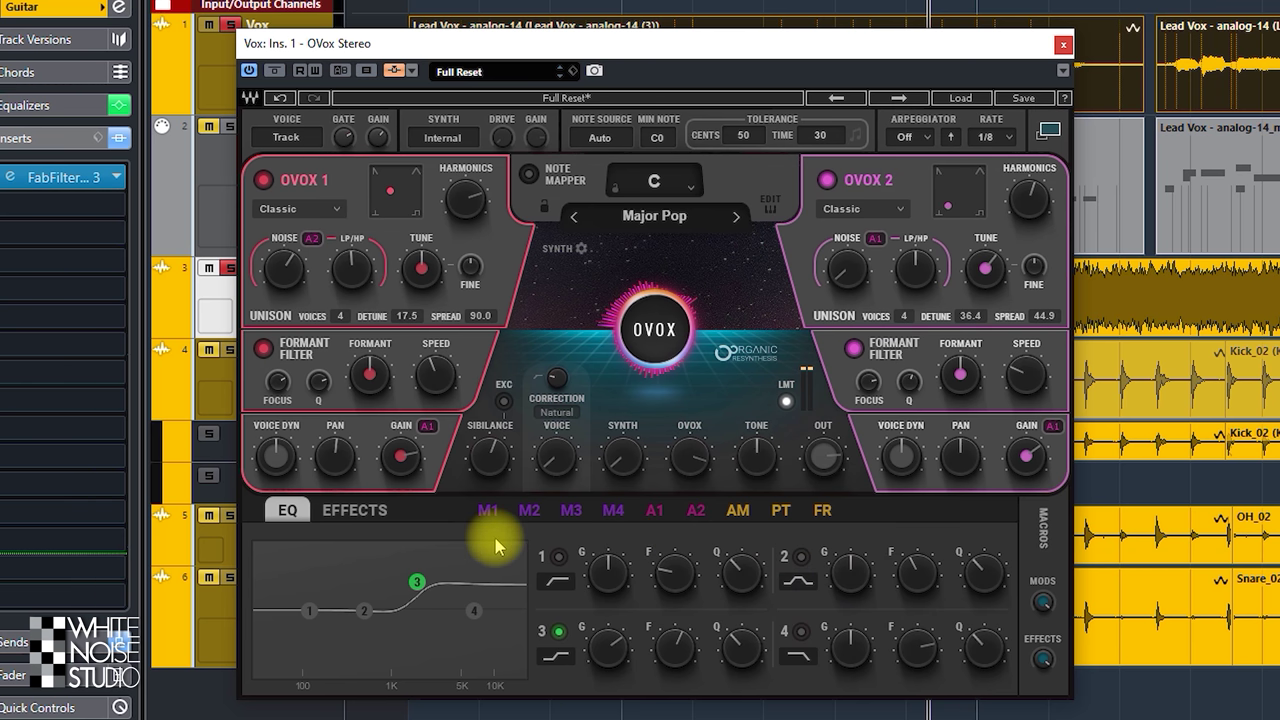
left_click(555, 655)
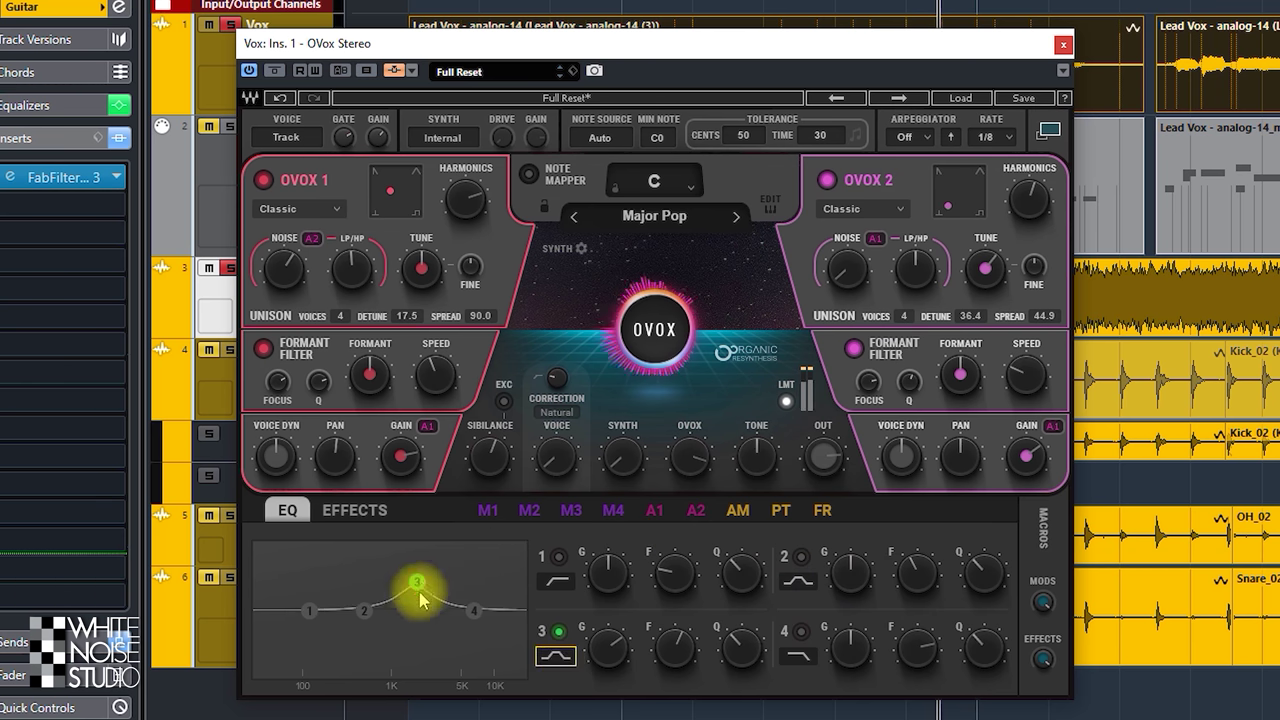
Move the band 3 bell to around 3–5 kHz, adjust its width, and open Effects.
left_click_drag(417, 581, 443, 587)
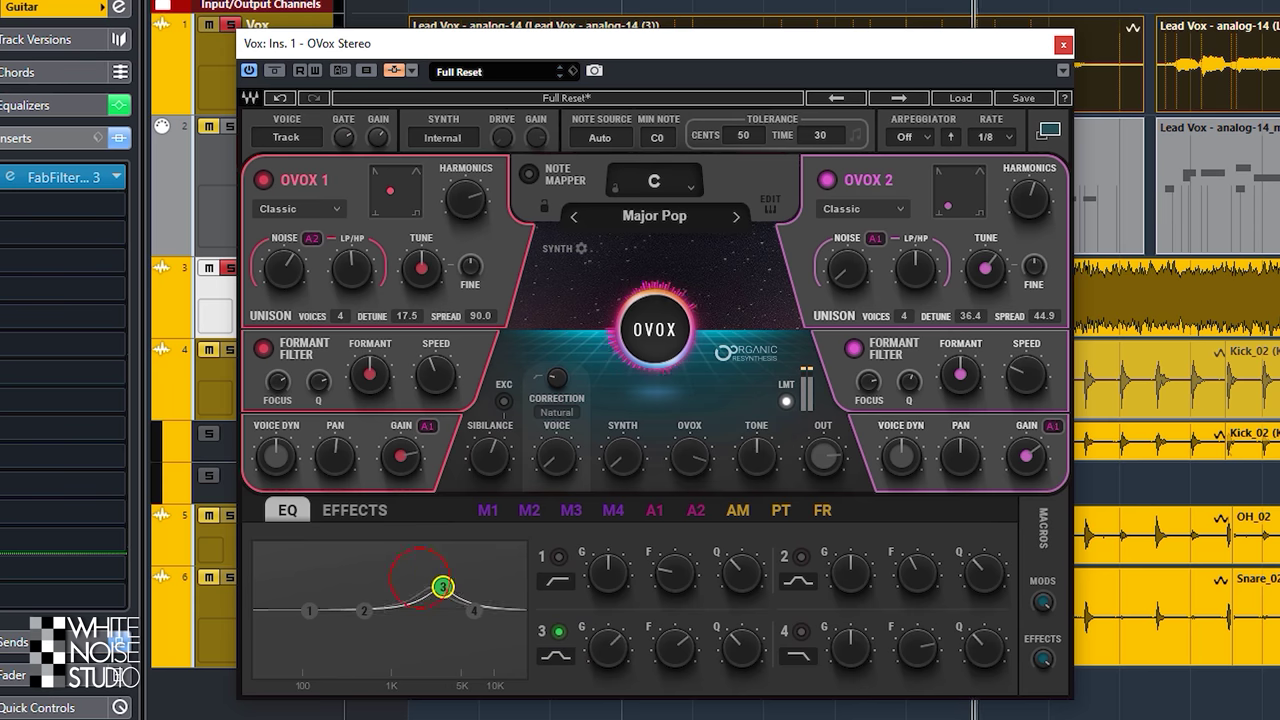
left_click_drag(643, 643, 668, 648)
left_click(741, 648)
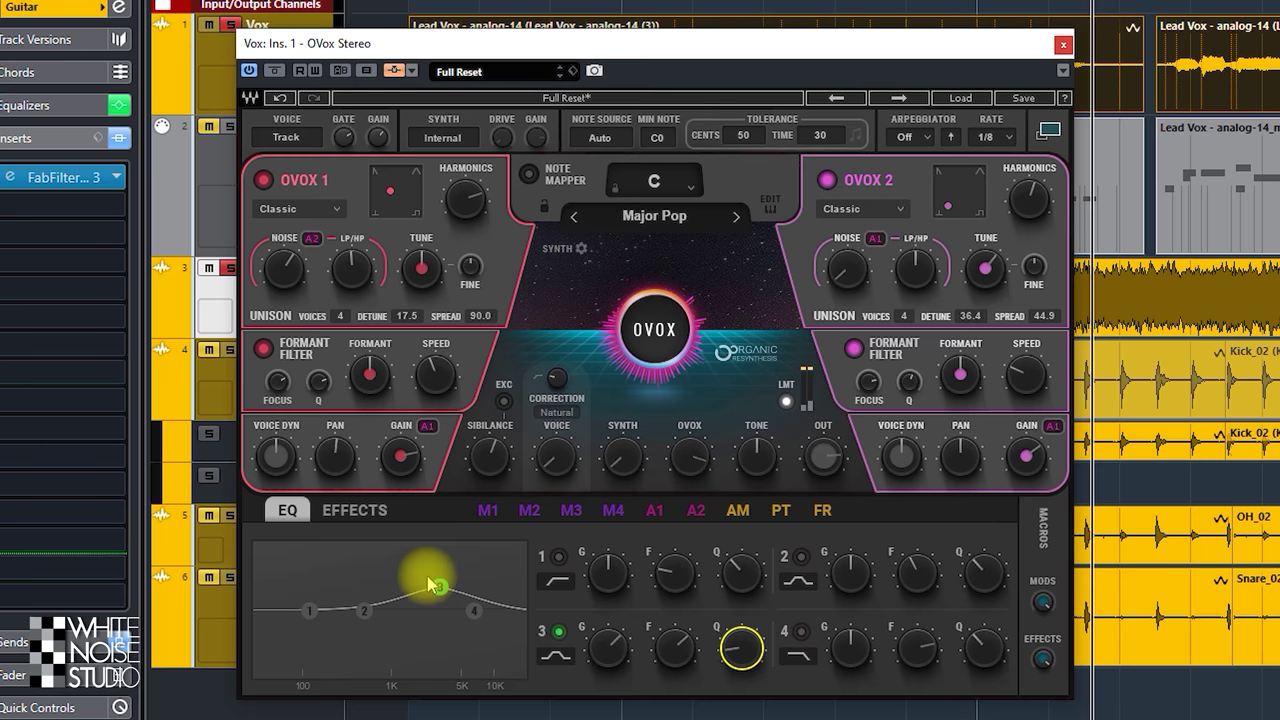
mouse_move(439, 587)
left_mouse_down()
mouse_move(415, 575)
mouse_move(447, 582)
left_mouse_up()
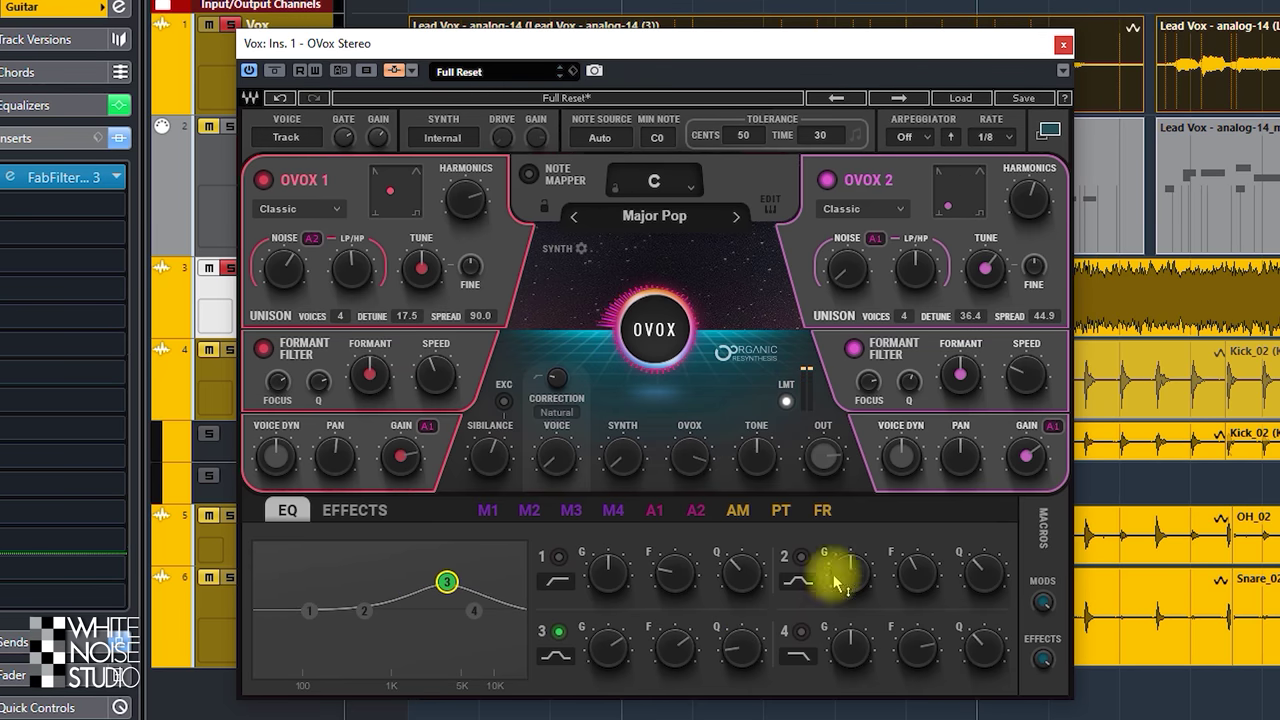
left_click(376, 516)
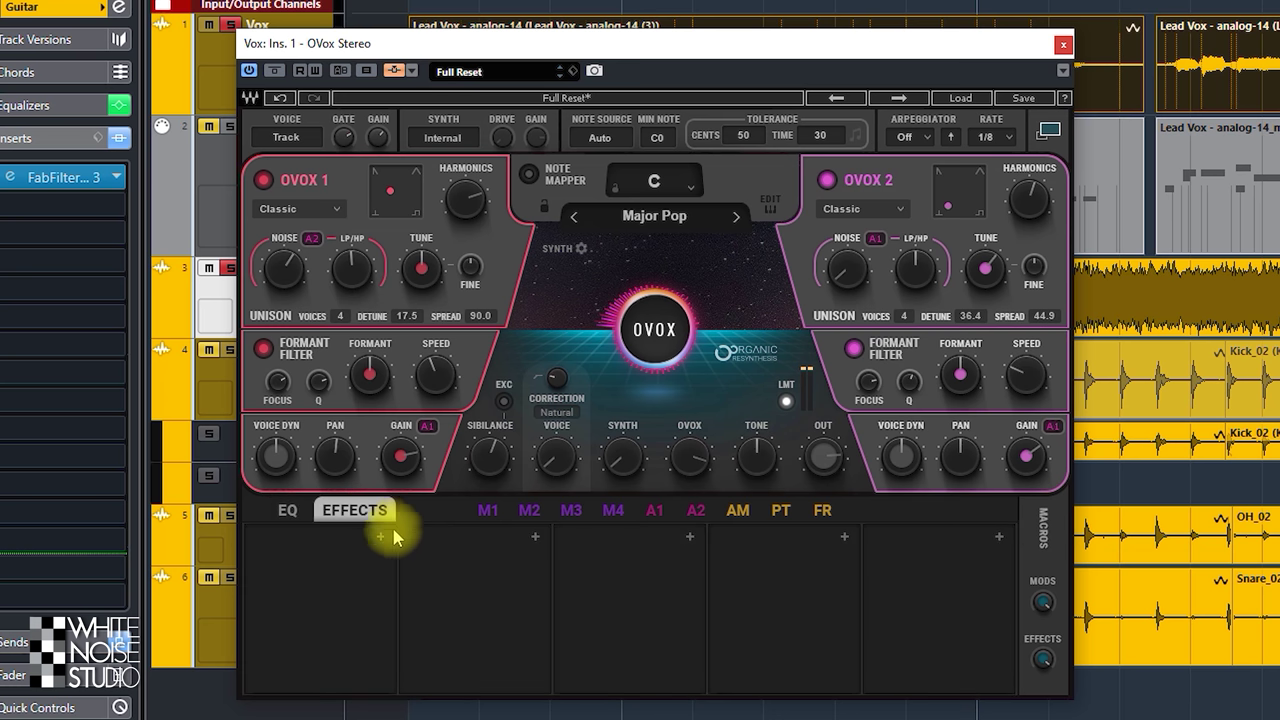
Insert a Compressor in the first effects slot, set its attack and mix, and choose Normal mode.
left_click(380, 542)
mouse_move(461, 550)
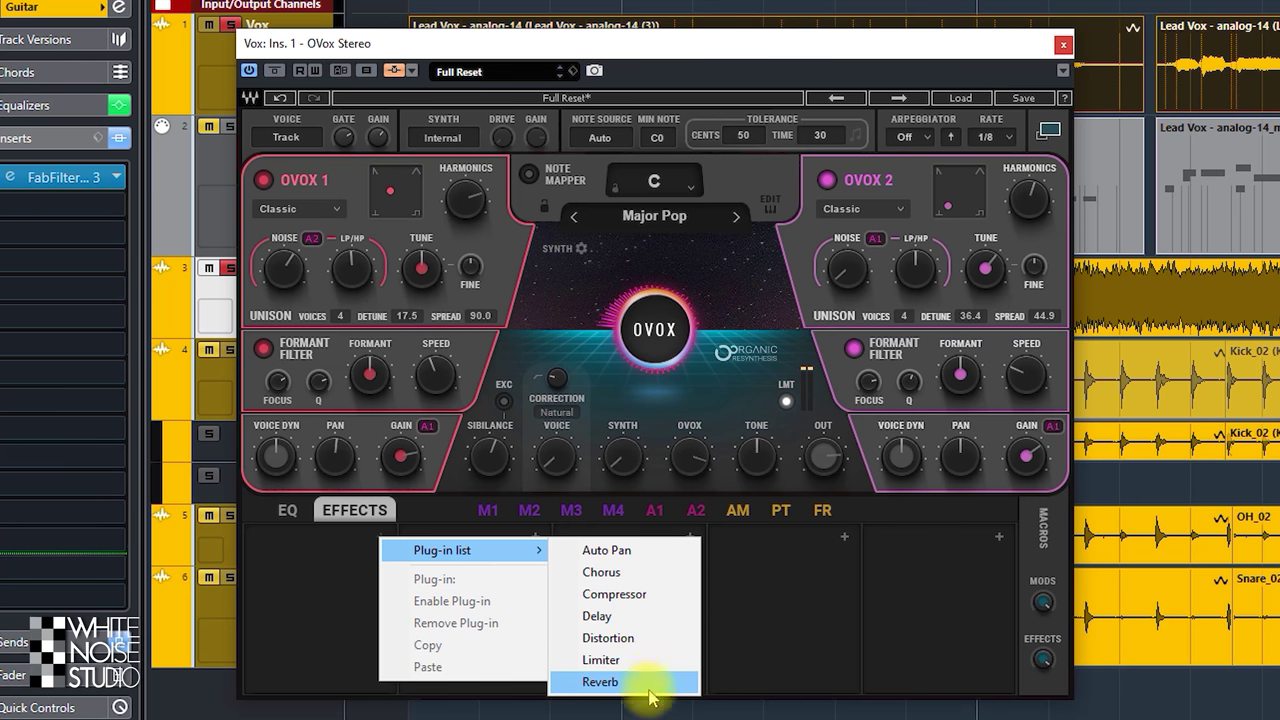
left_click(632, 598)
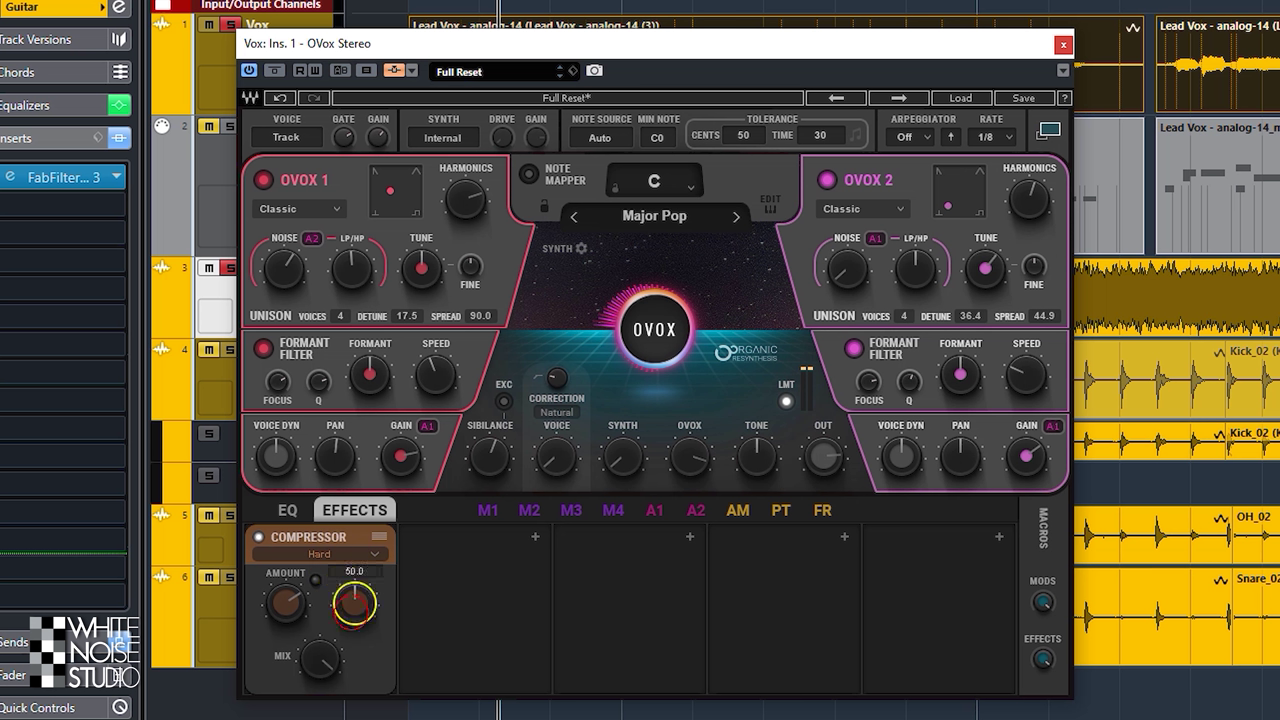
left_click_drag(352, 604, 368, 668)
left_click(313, 655)
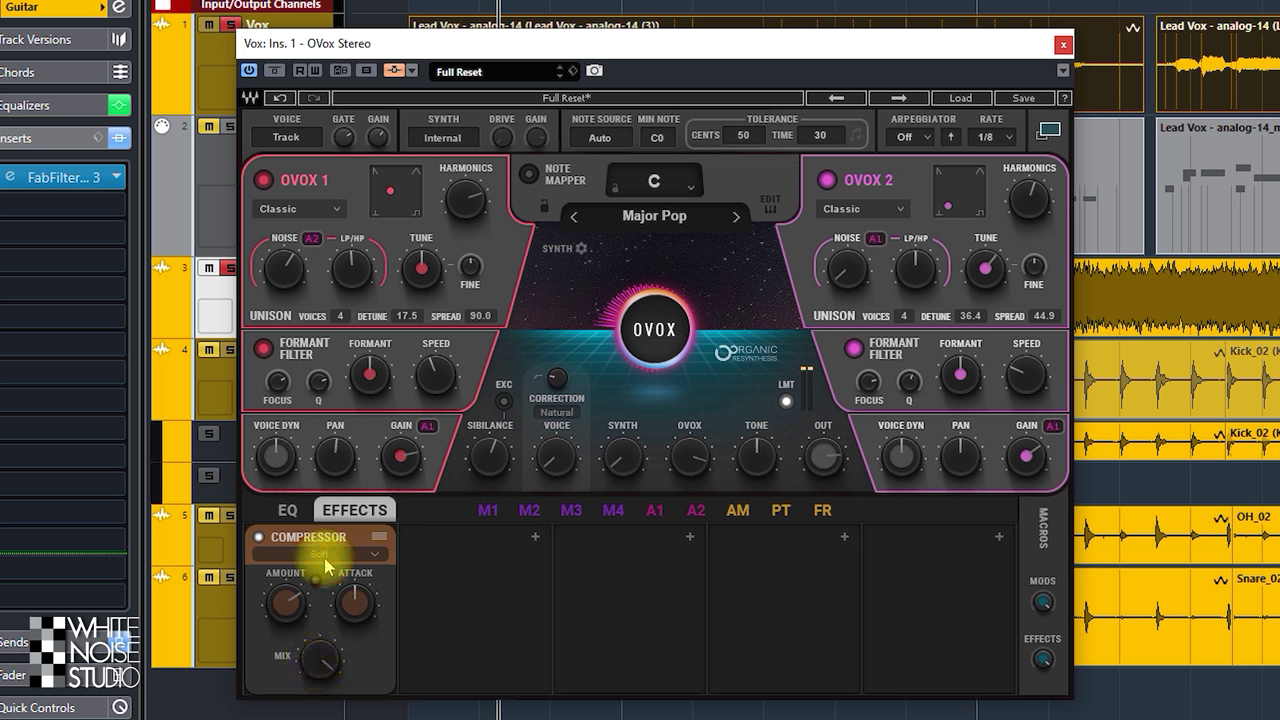
scroll(324, 557, "up", 1)
right_click(543, 531)
Add a Delay in the second slot with time 0.35, Ping Pong mode and mix 40.
left_click(505, 555)
right_click(538, 540)
mouse_move(601, 546)
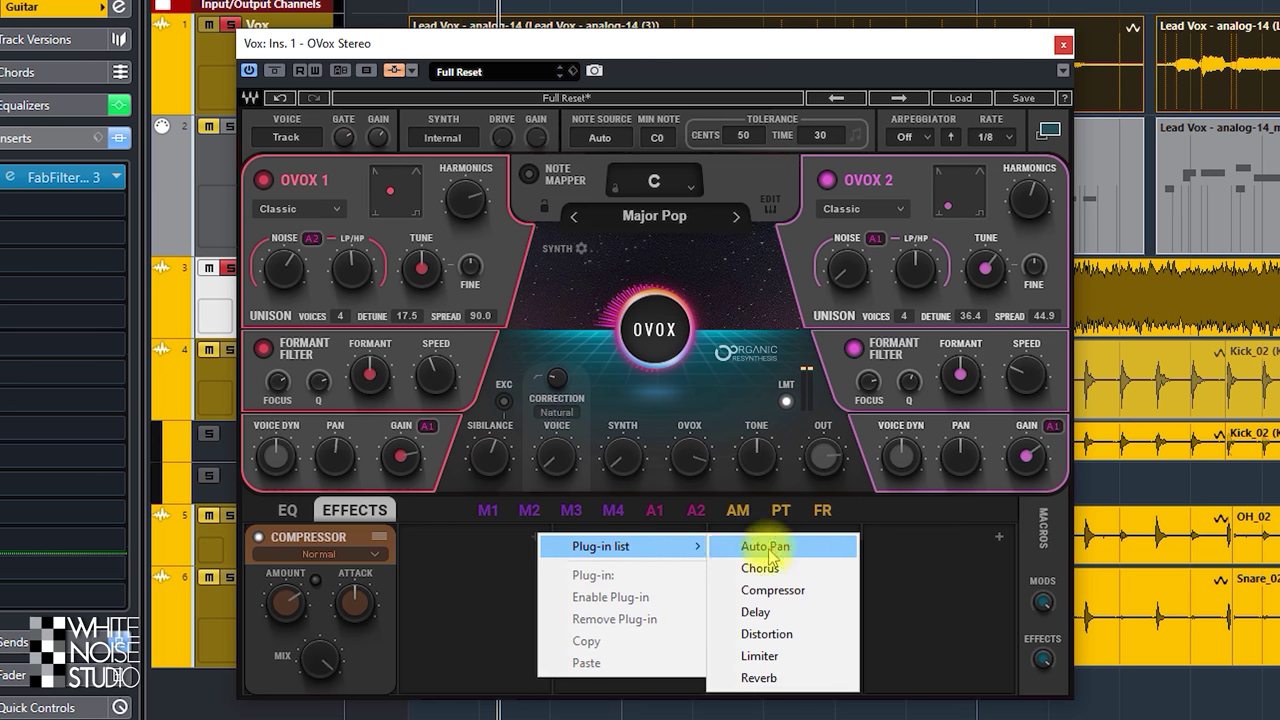
left_click(763, 612)
left_click_drag(763, 612, 512, 618)
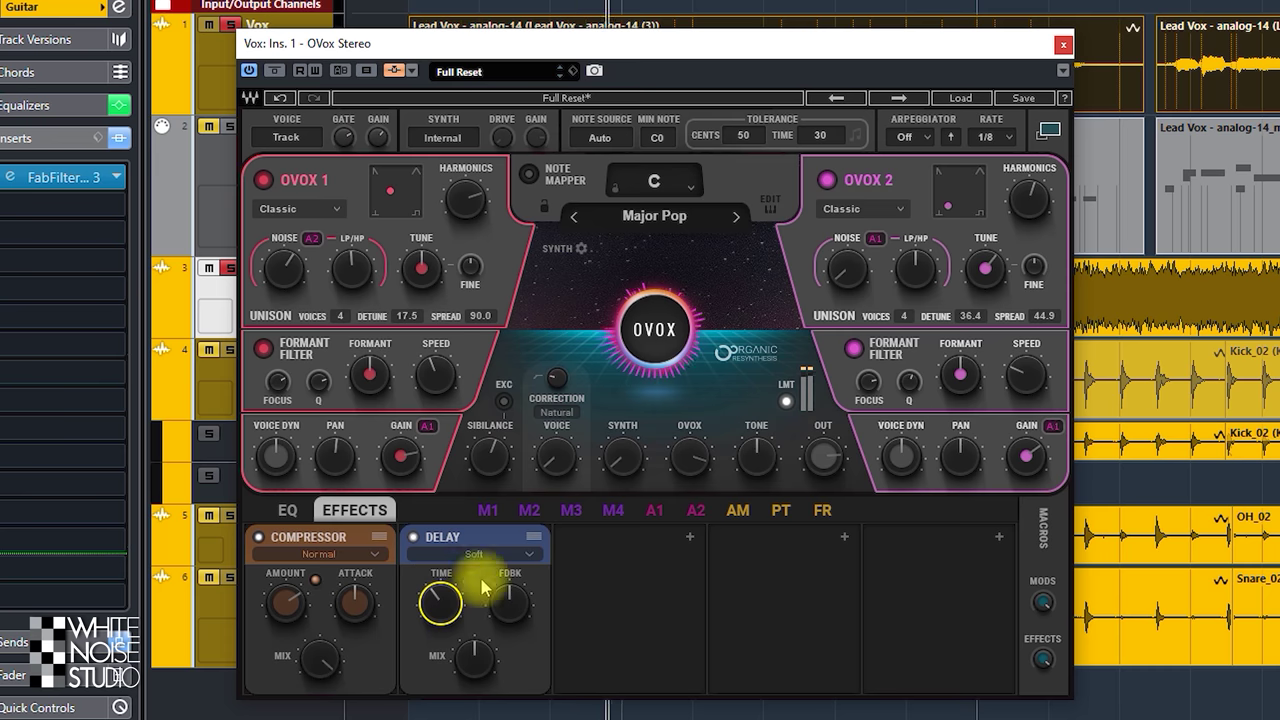
left_click_drag(430, 598, 440, 640)
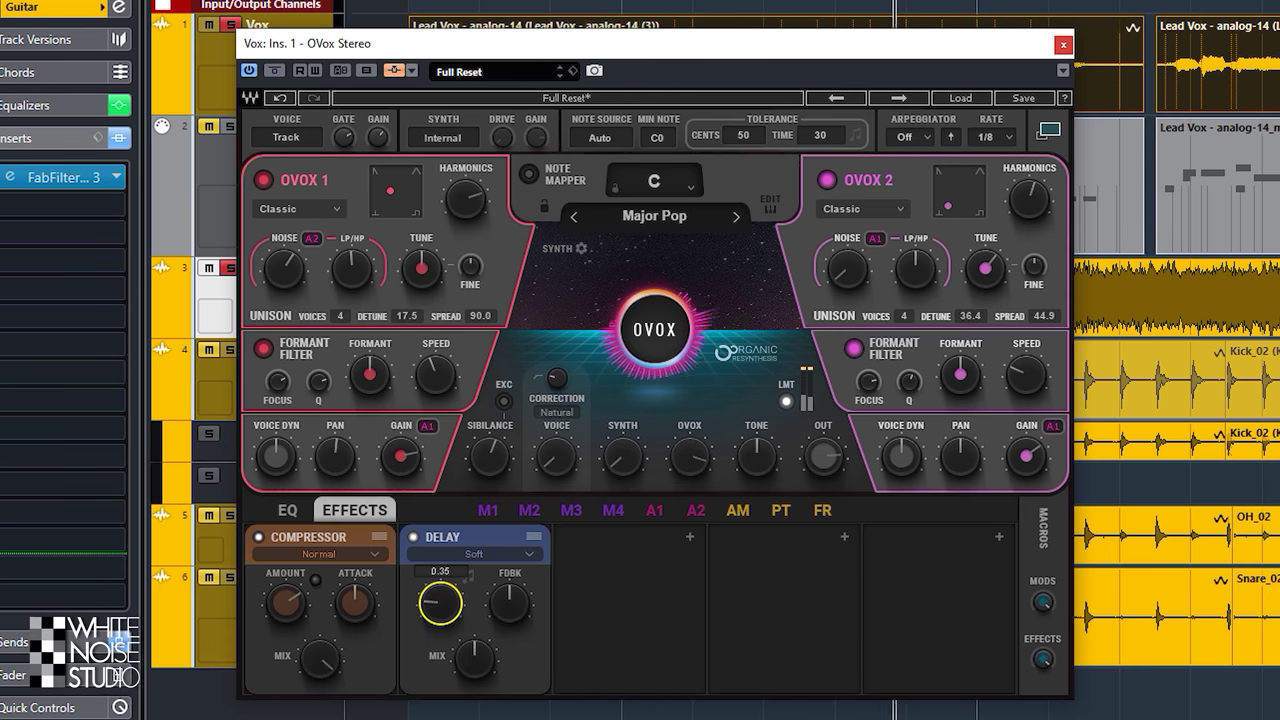
left_click(491, 556)
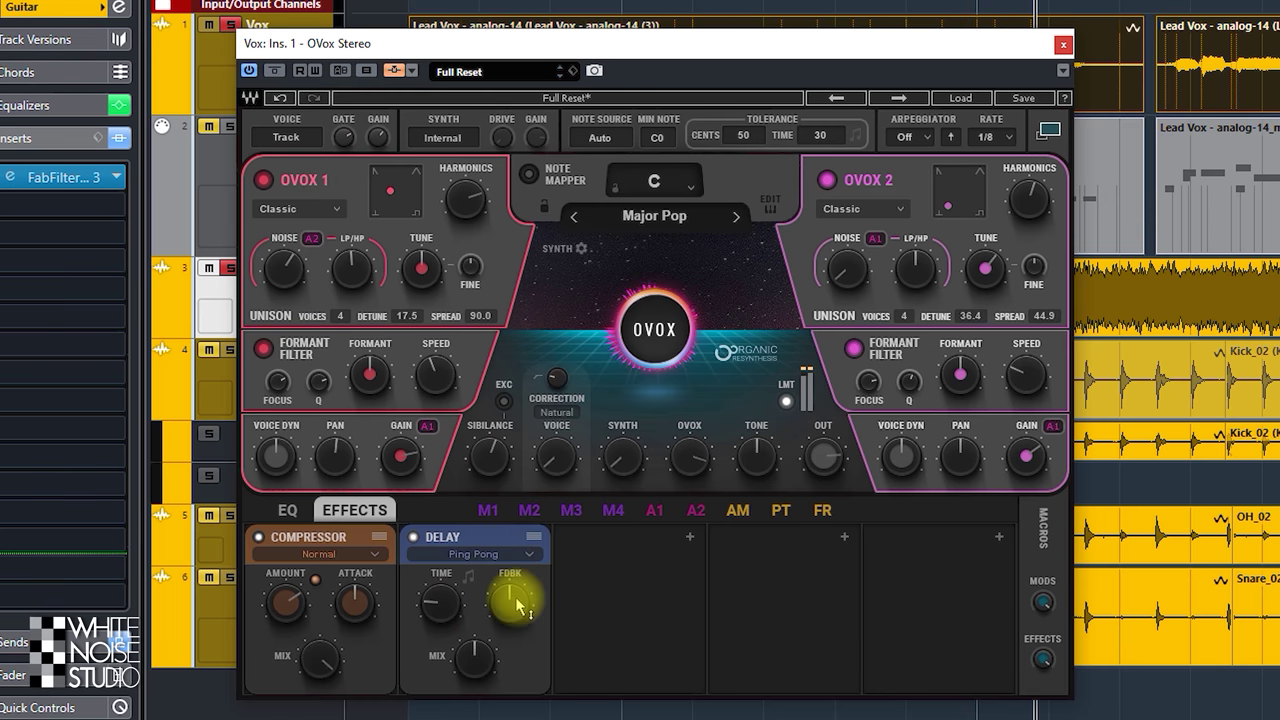
left_click_drag(480, 665, 480, 680)
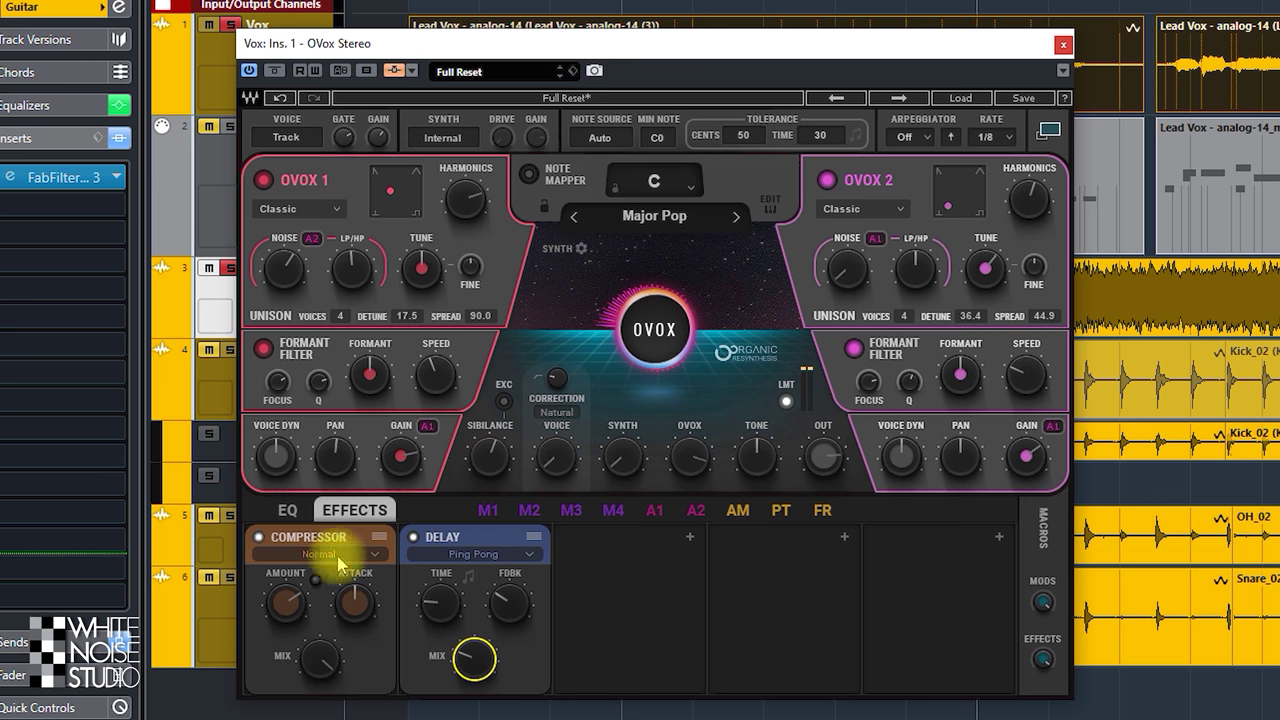
Rearrange the effect modules so the Compressor sits first and the Delay second.
left_click_drag(296, 540, 630, 550)
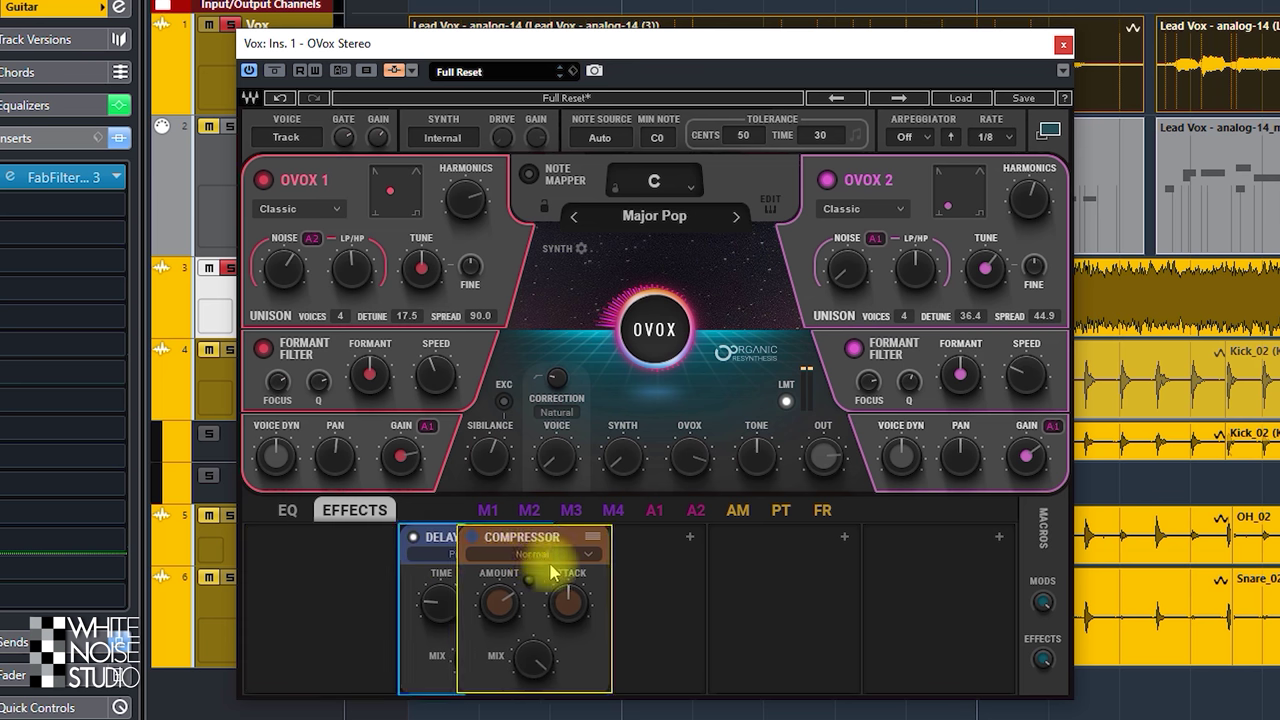
left_click(467, 547)
left_click_drag(458, 540, 310, 540)
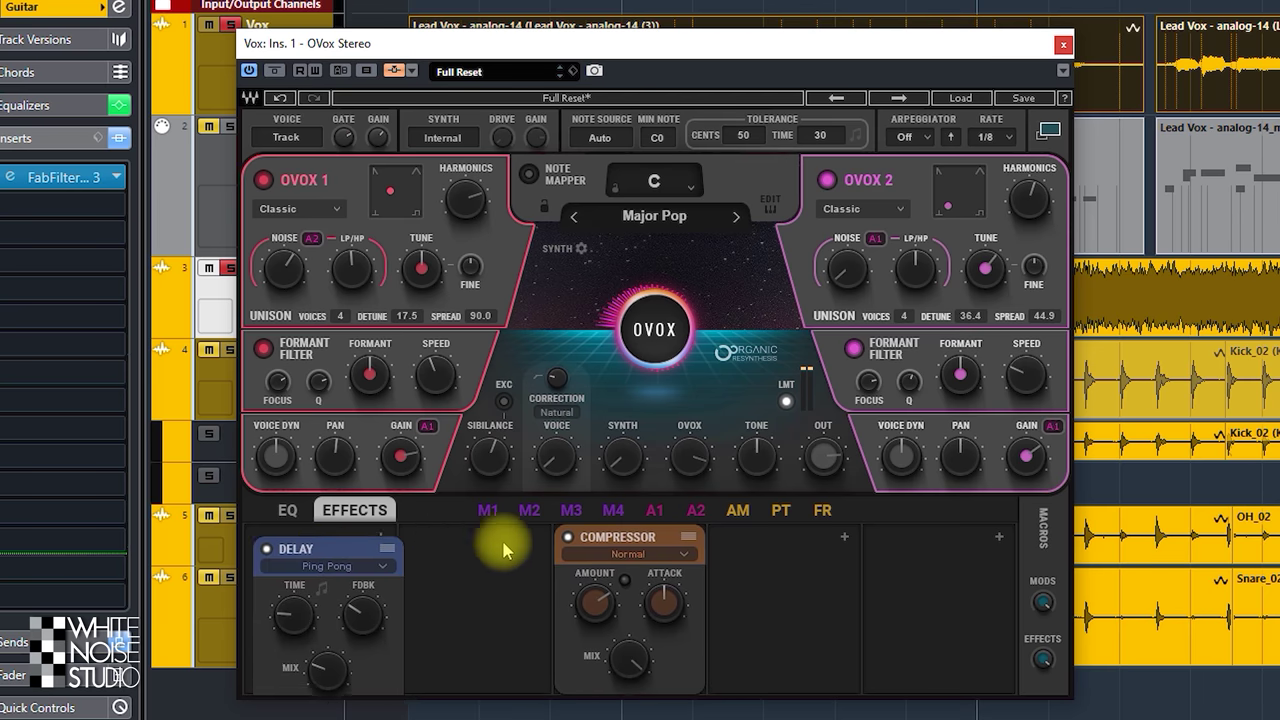
left_click_drag(600, 537, 460, 540)
left_click_drag(322, 548, 750, 541)
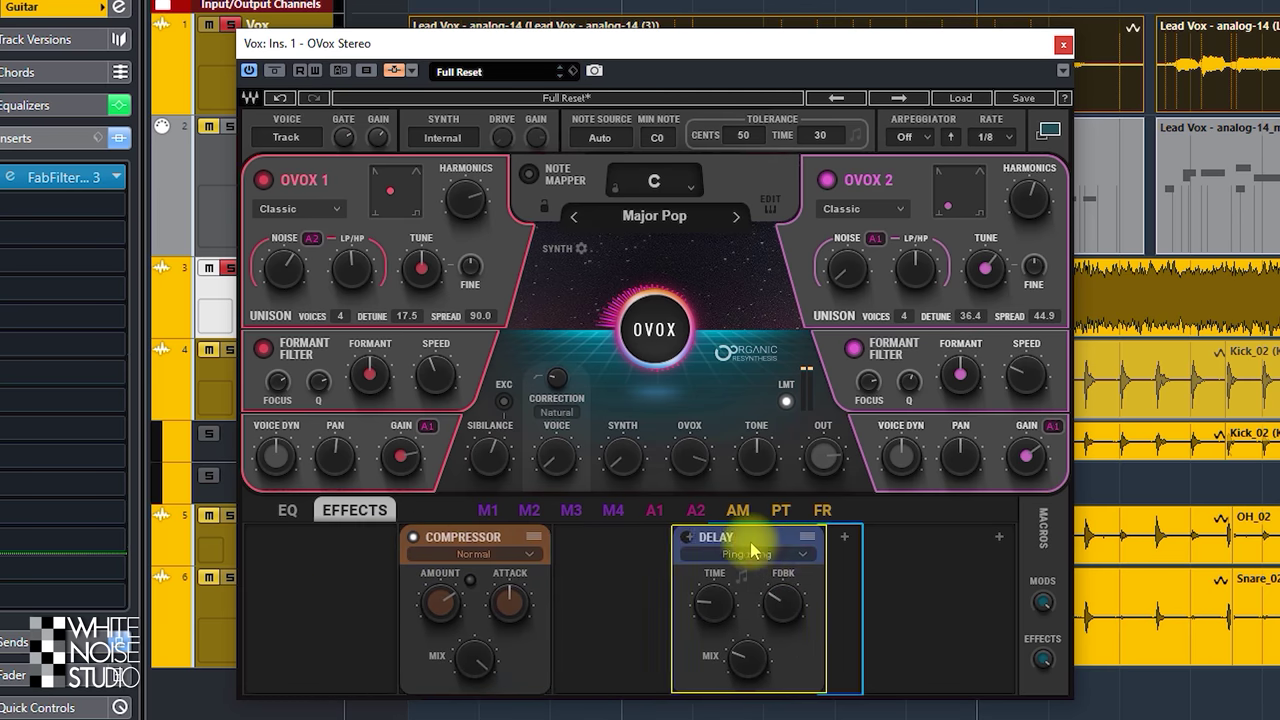
right_click(500, 538)
left_click(486, 530)
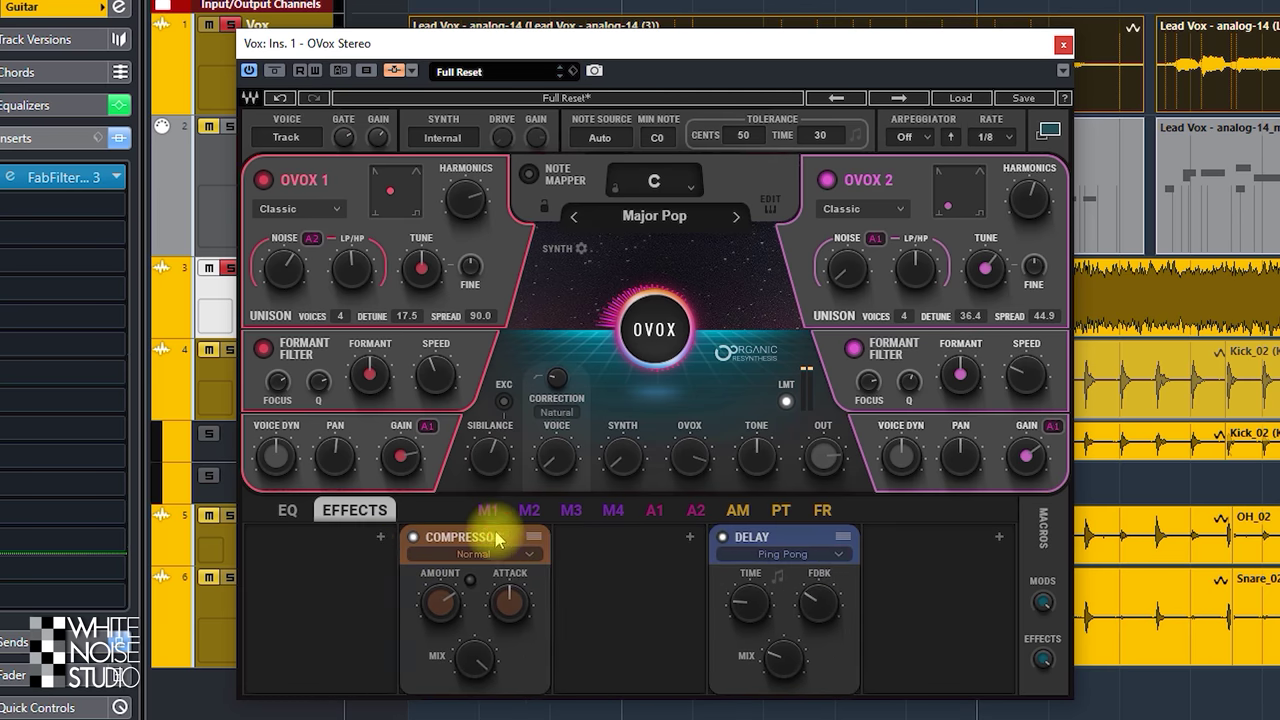
left_click_drag(486, 530, 310, 540)
left_click_drag(749, 543, 470, 545)
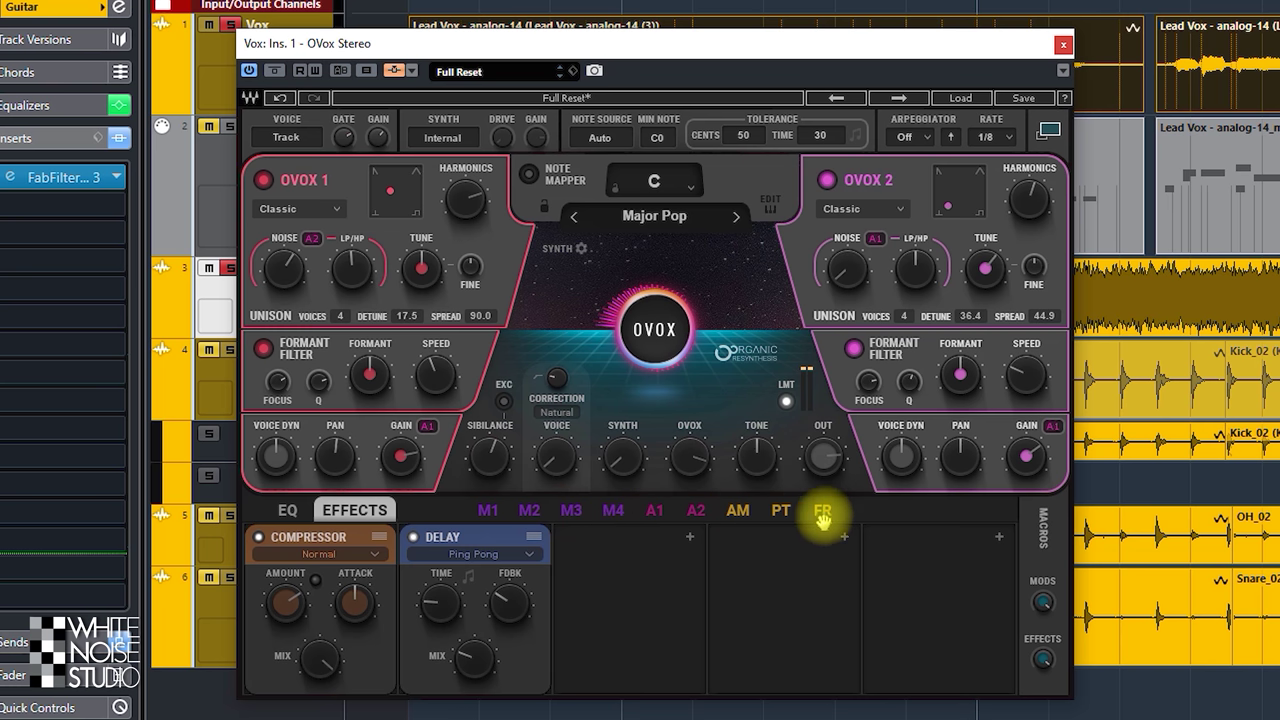
Browse the M2–M4 modulator tabs and return to modulator M1.
left_click(487, 511)
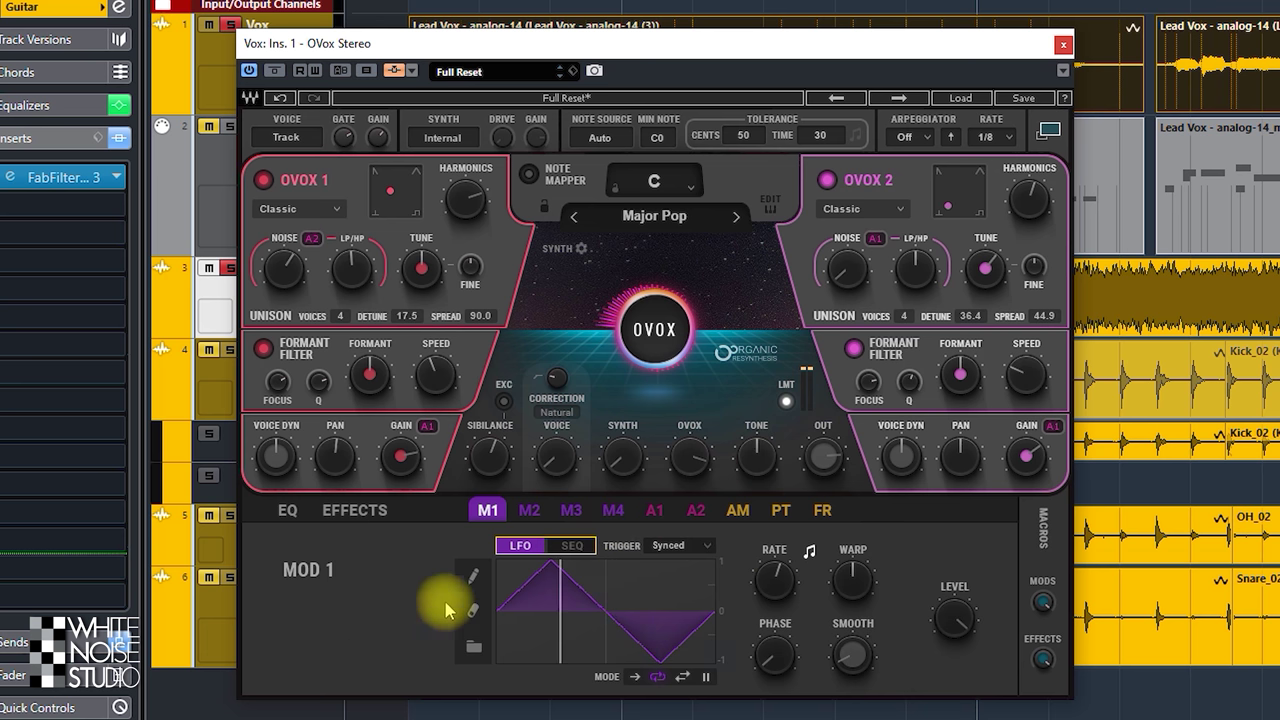
left_click(582, 547)
left_click(529, 511)
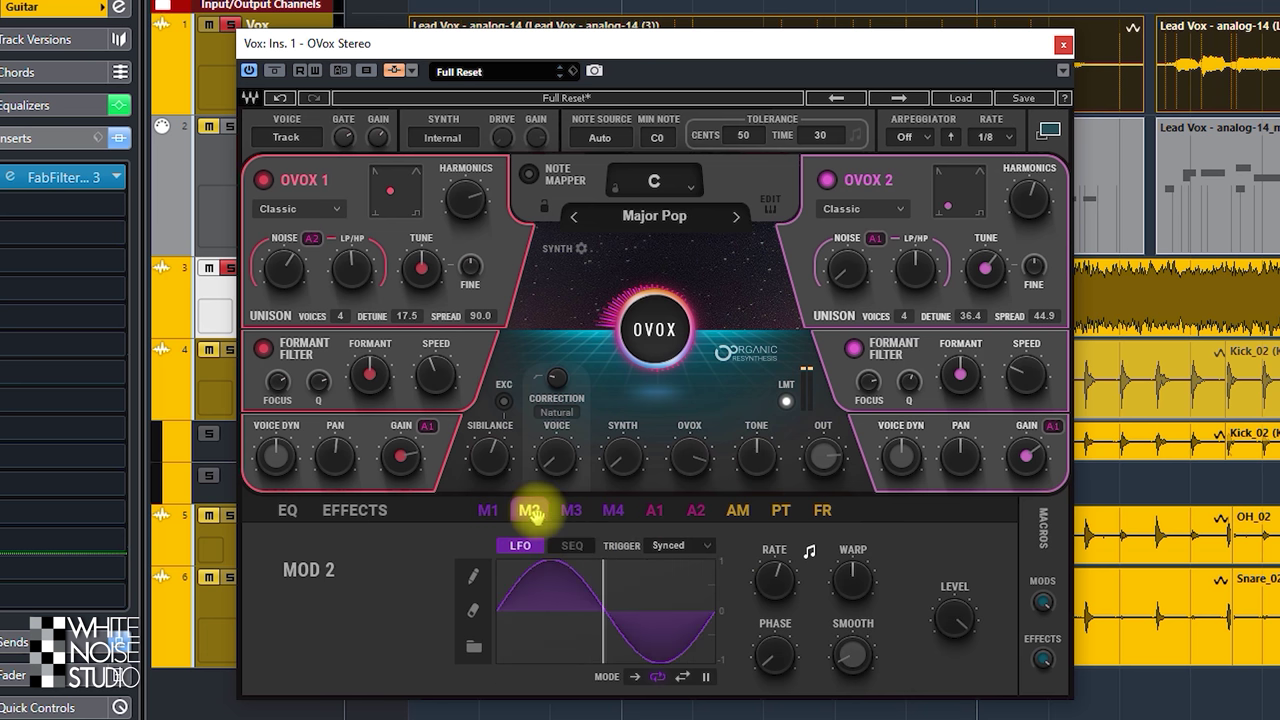
left_click(571, 511)
left_click(613, 511)
left_click(487, 511)
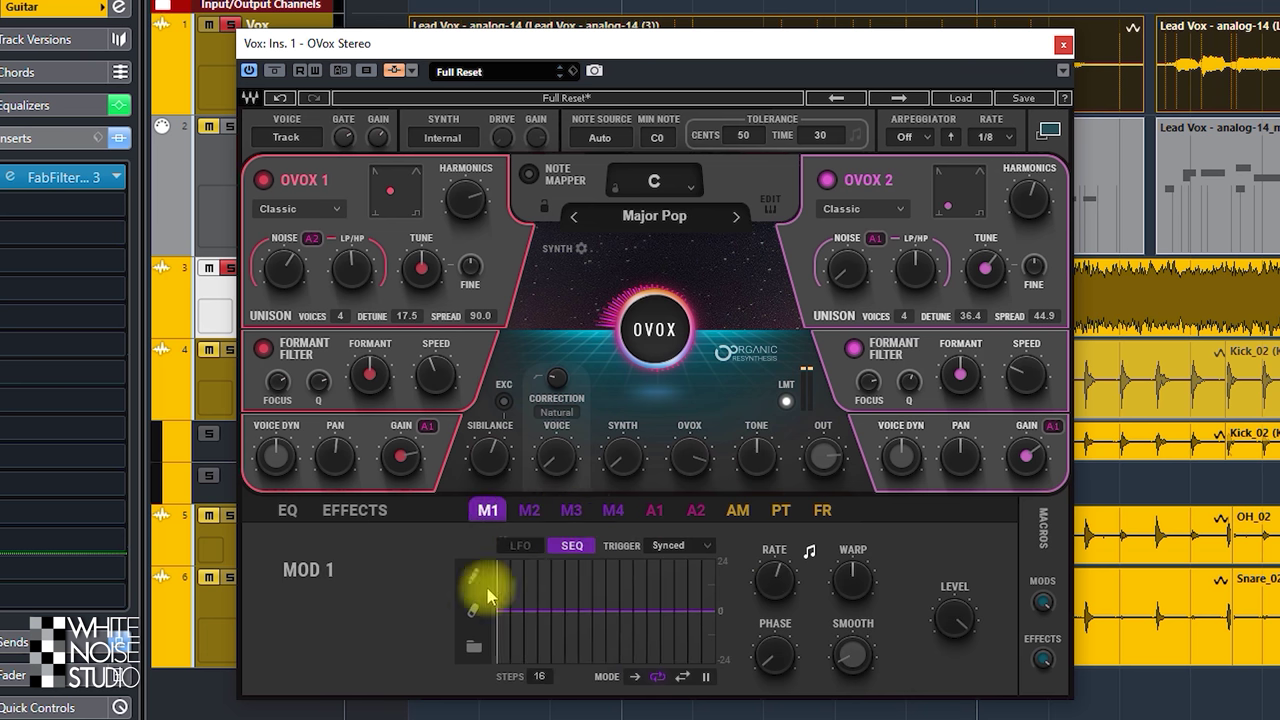
Switch M1 from step sequencer to LFO and draw a freehand wavy curve as its shape.
left_click(518, 546)
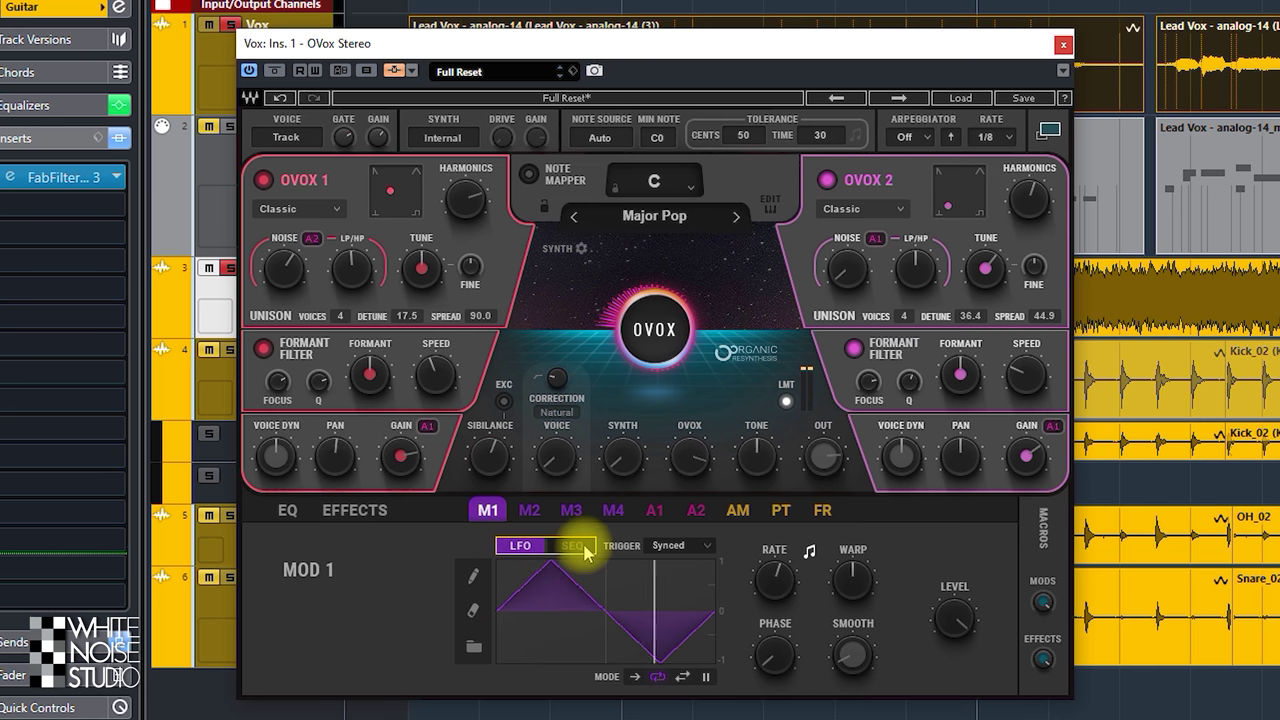
left_click(474, 577)
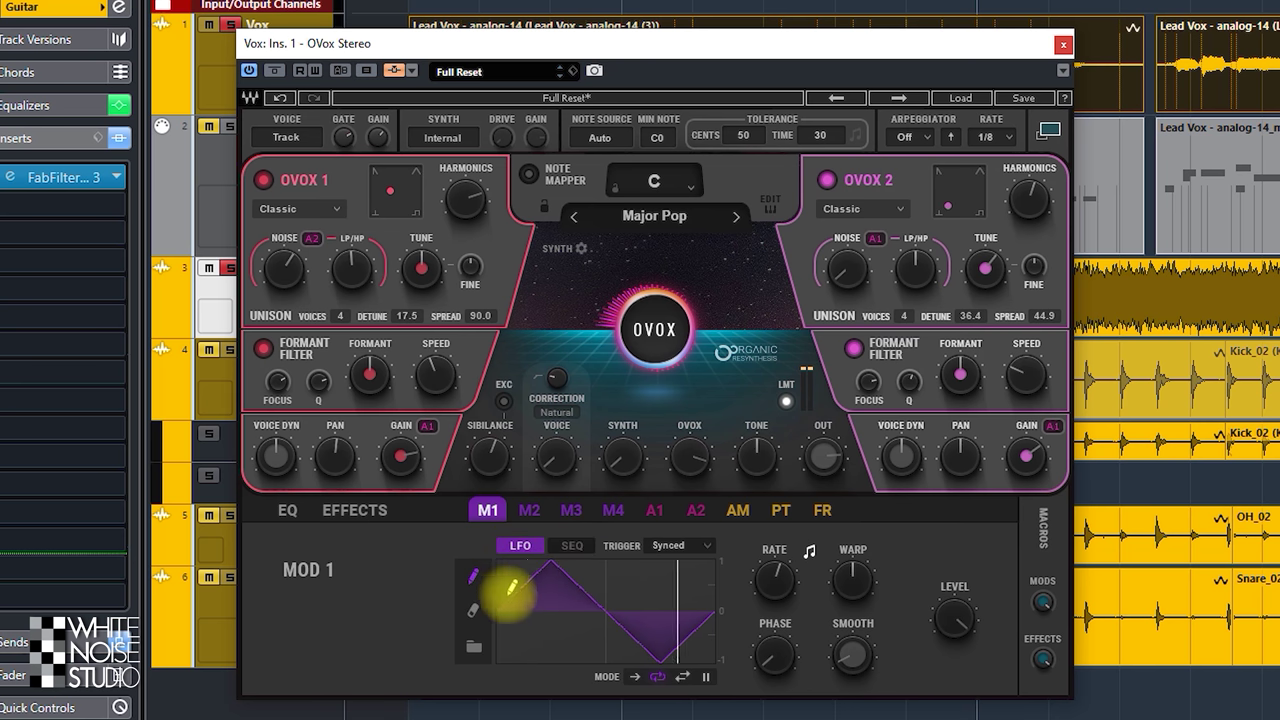
left_click_drag(511, 588, 712, 622)
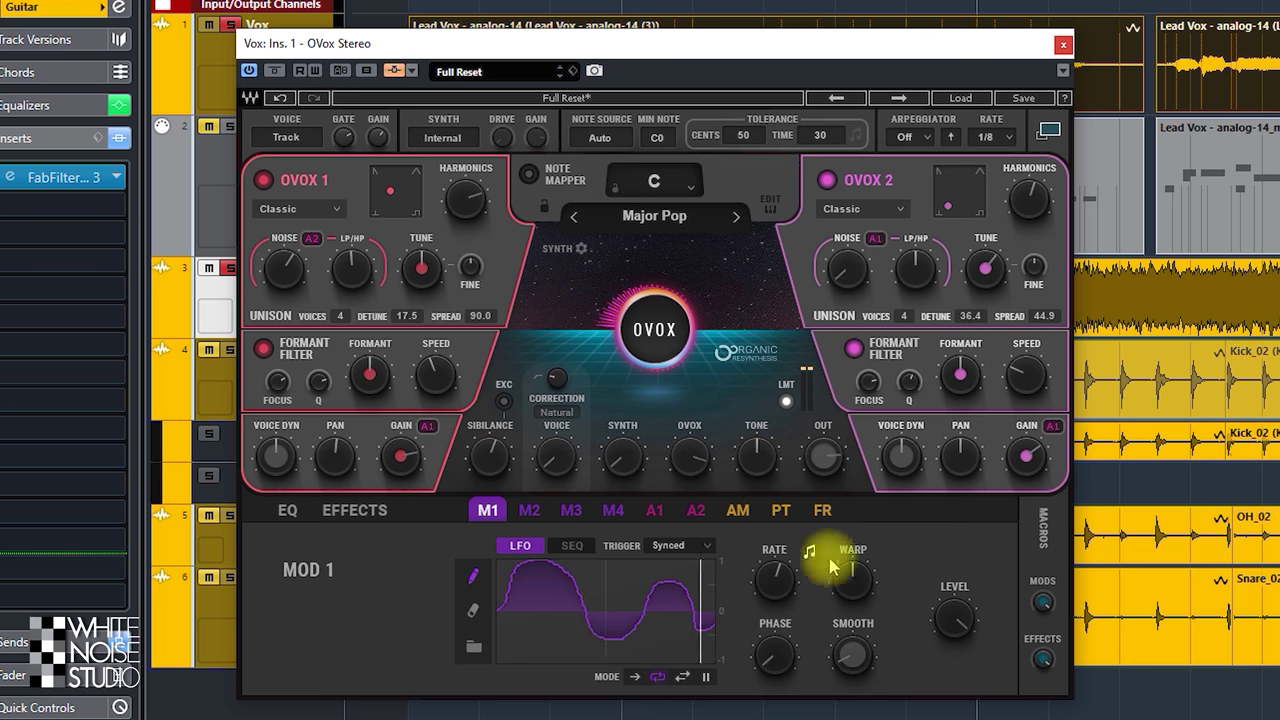
left_click(474, 647)
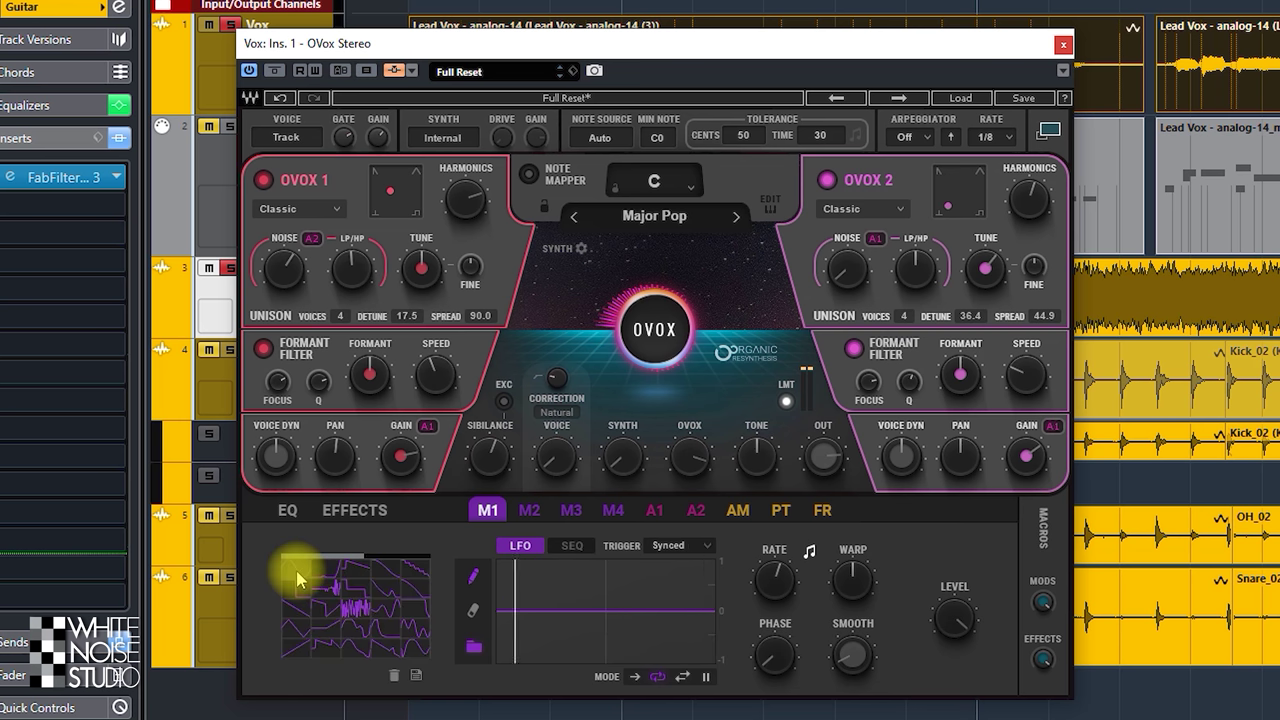
Try wavy and plateau preset shapes on LFO 1, then nudge its phase and smoothing.
left_click(403, 625)
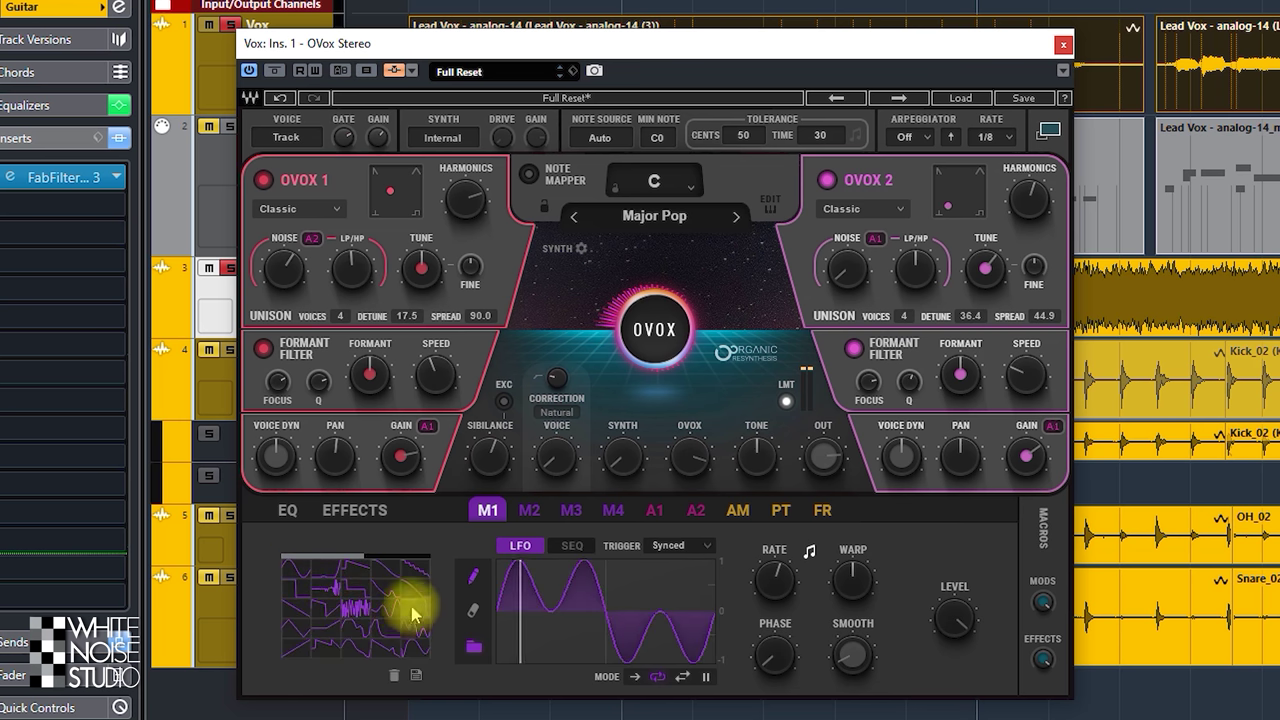
left_click(298, 587)
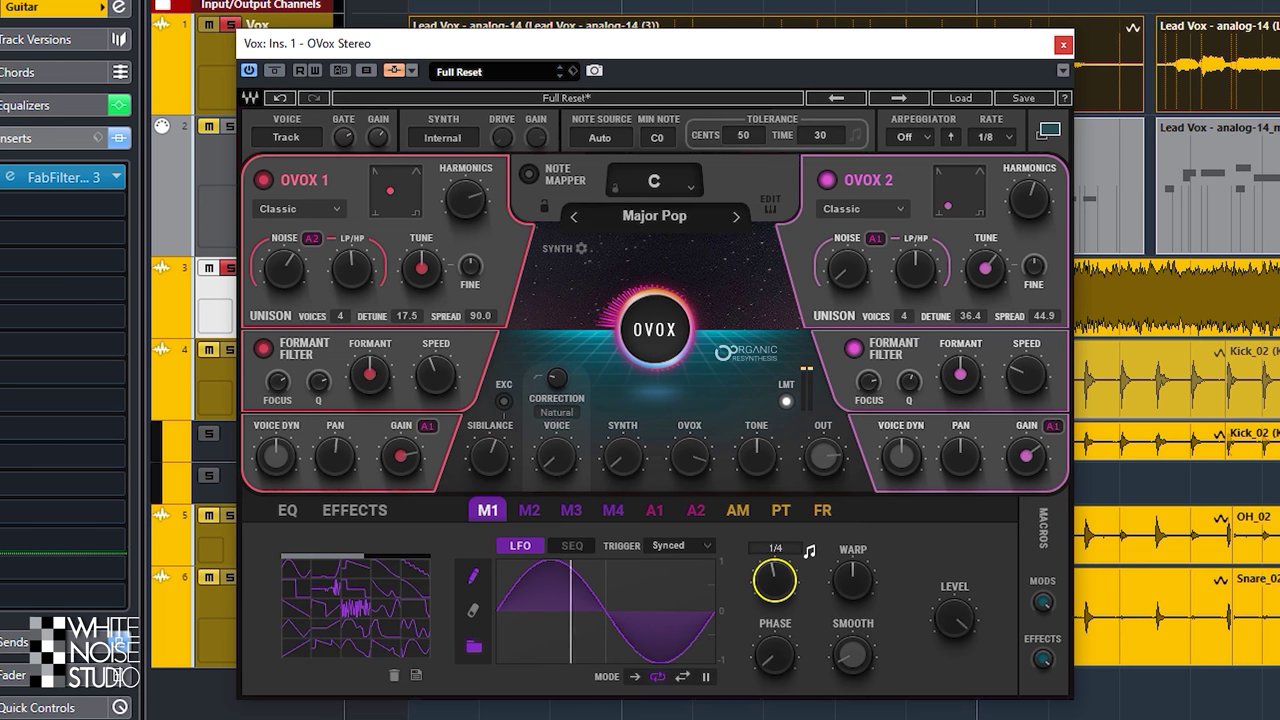
left_click_drag(775, 656, 776, 653)
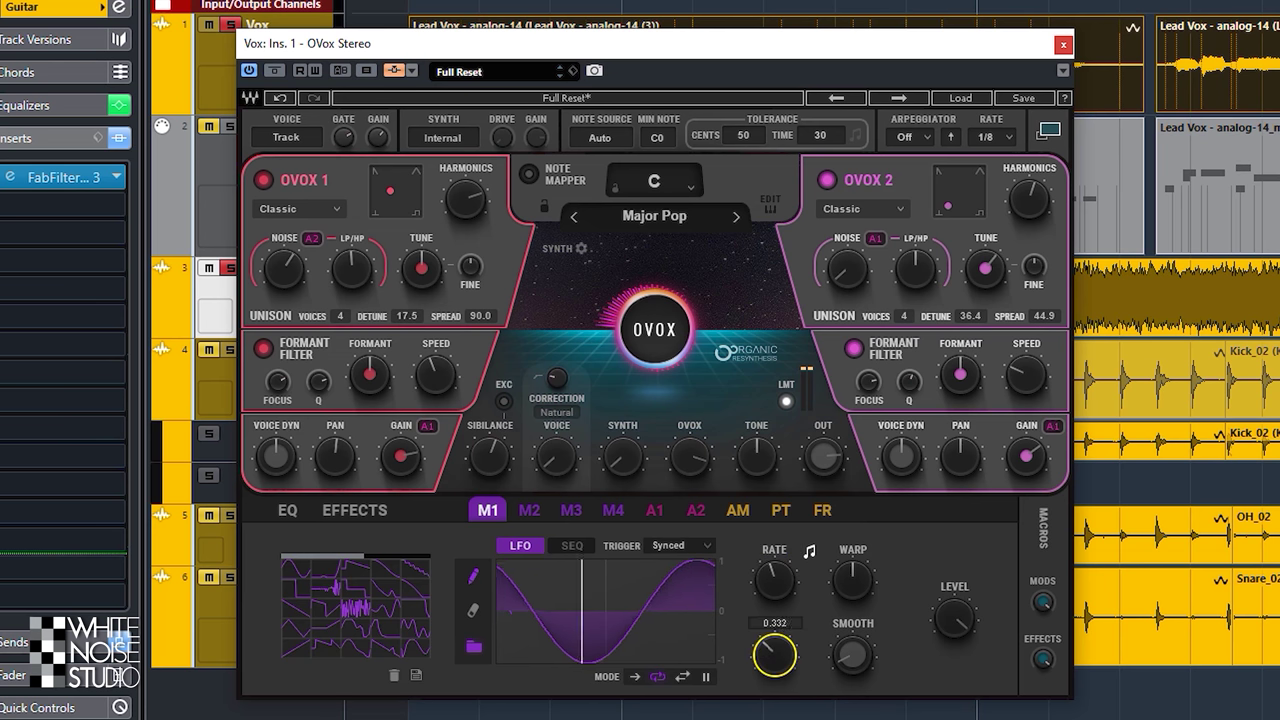
left_click_drag(852, 655, 852, 650)
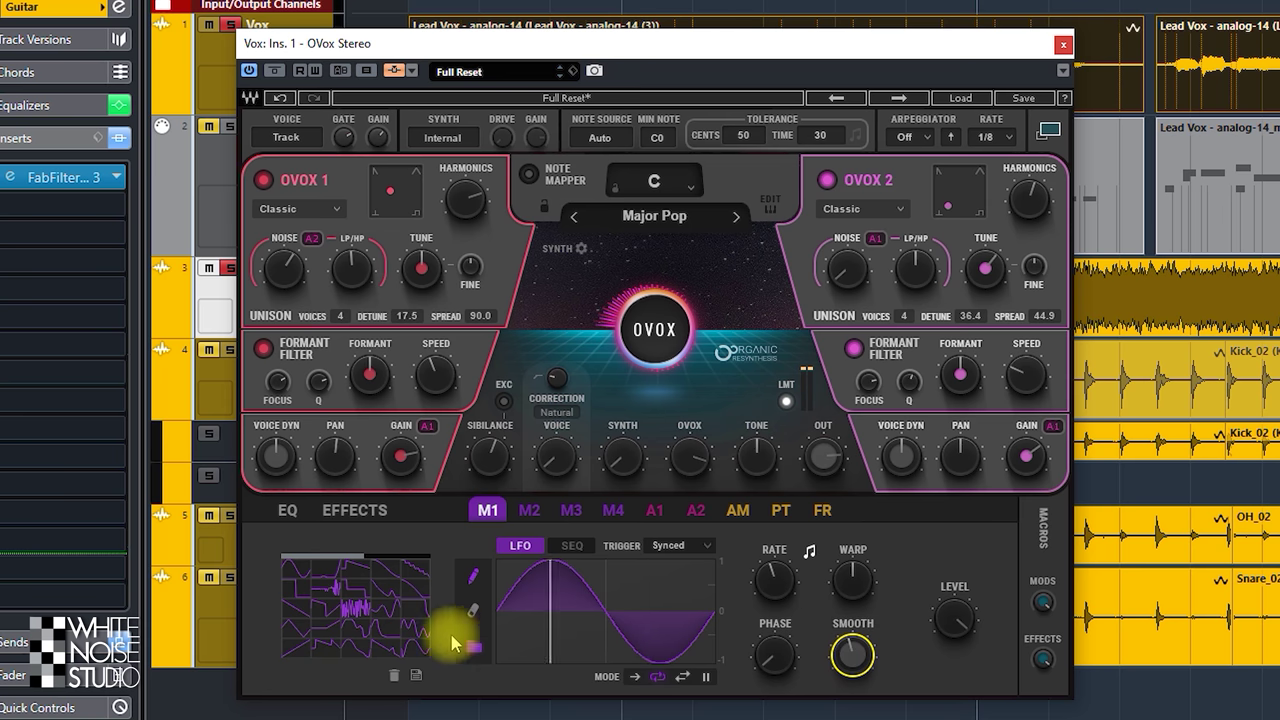
Load the random noise shape with warp just above zero, then try the sine shape.
left_click(360, 617)
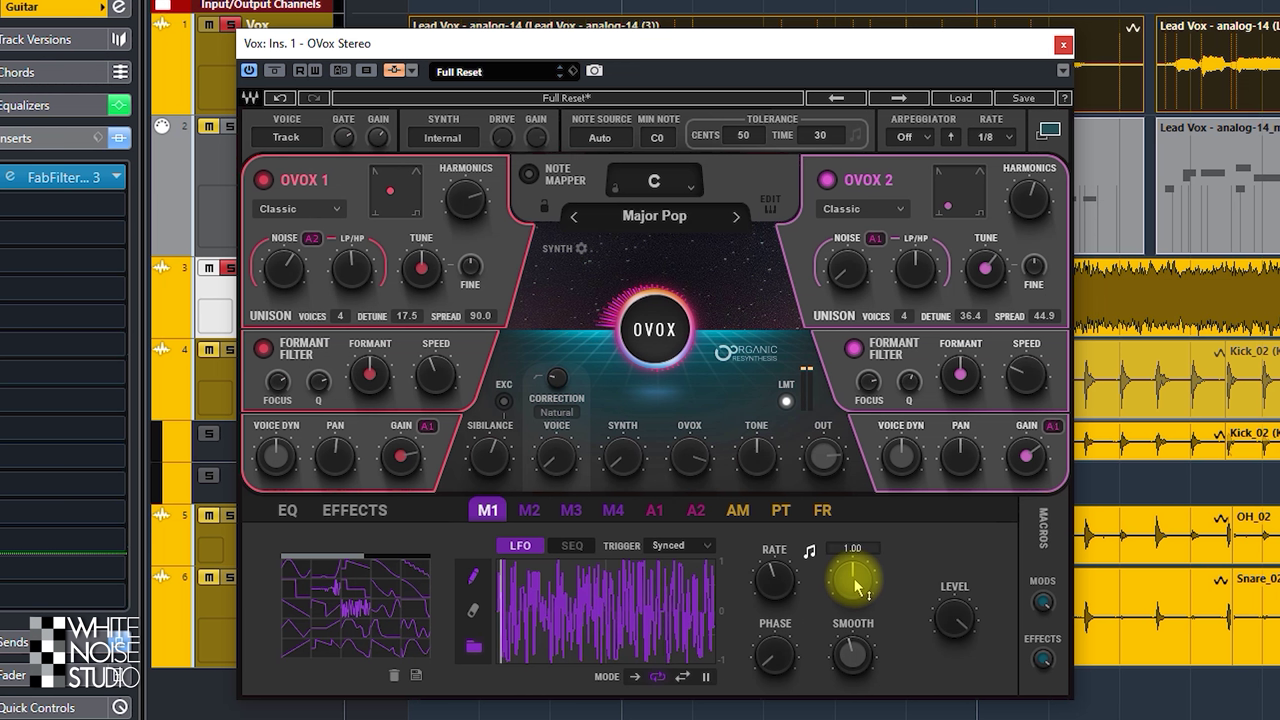
left_click_drag(855, 590, 858, 592)
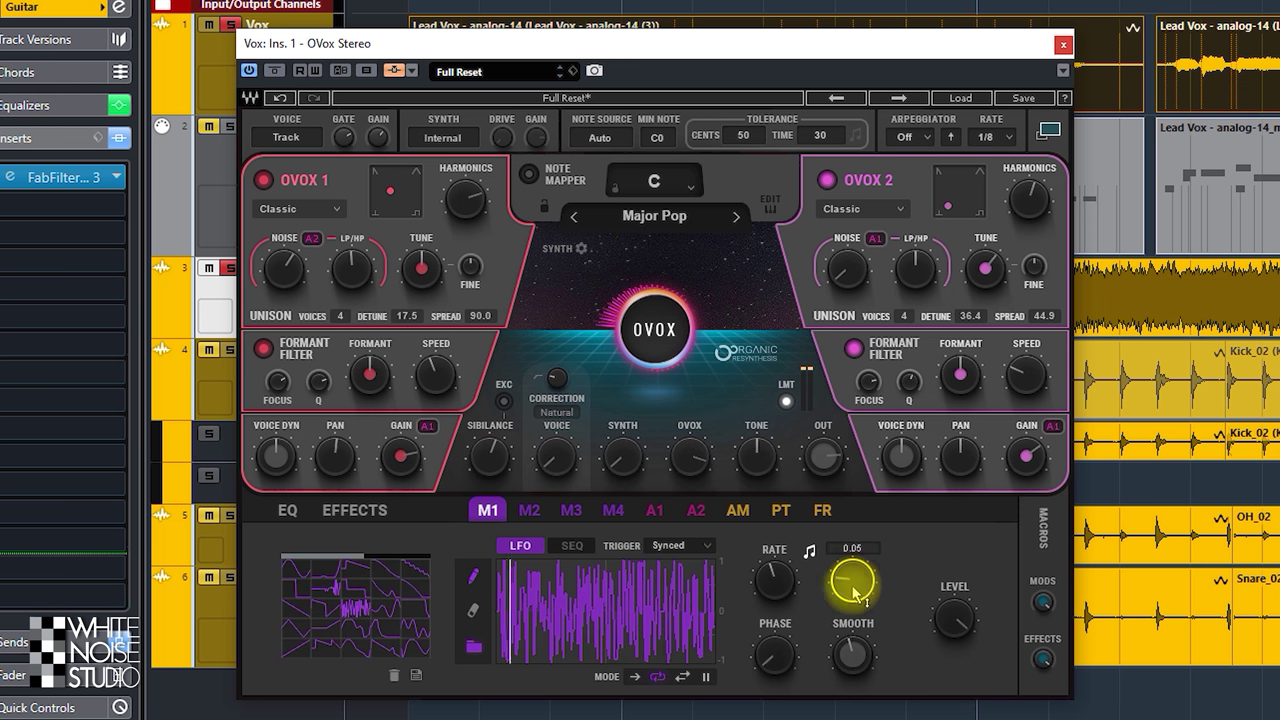
left_click_drag(855, 592, 852, 605)
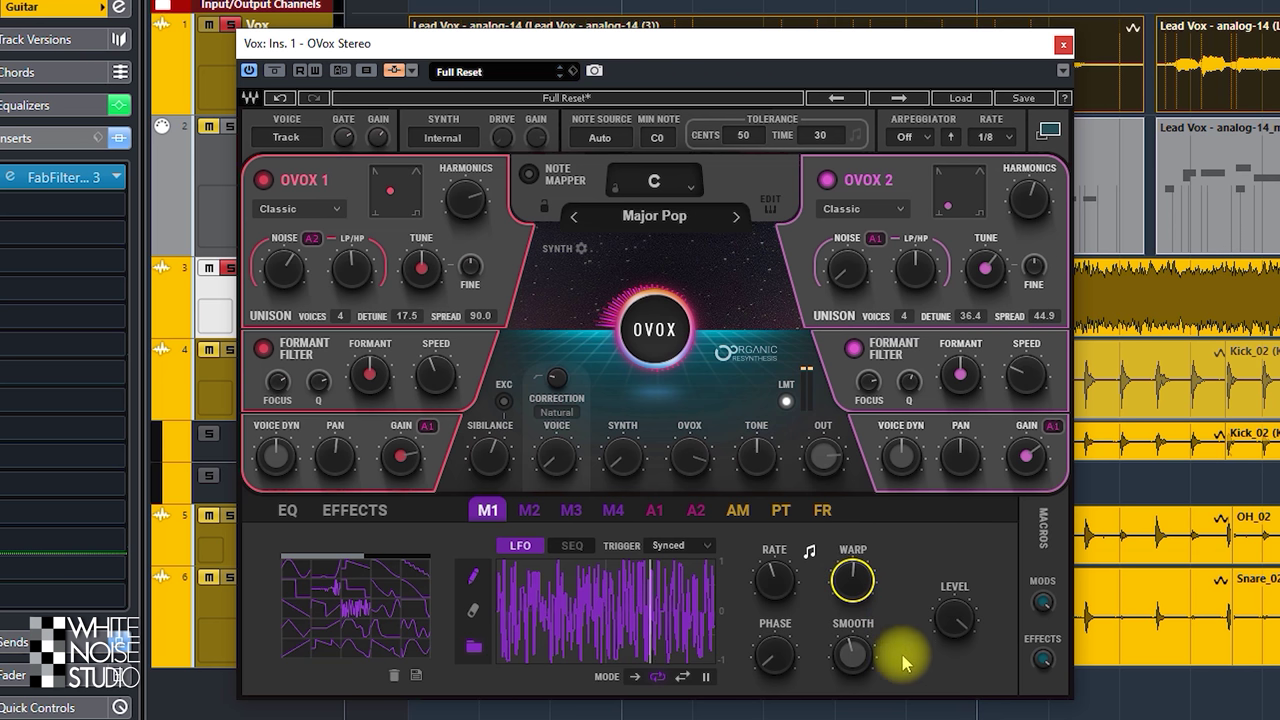
left_click(300, 578)
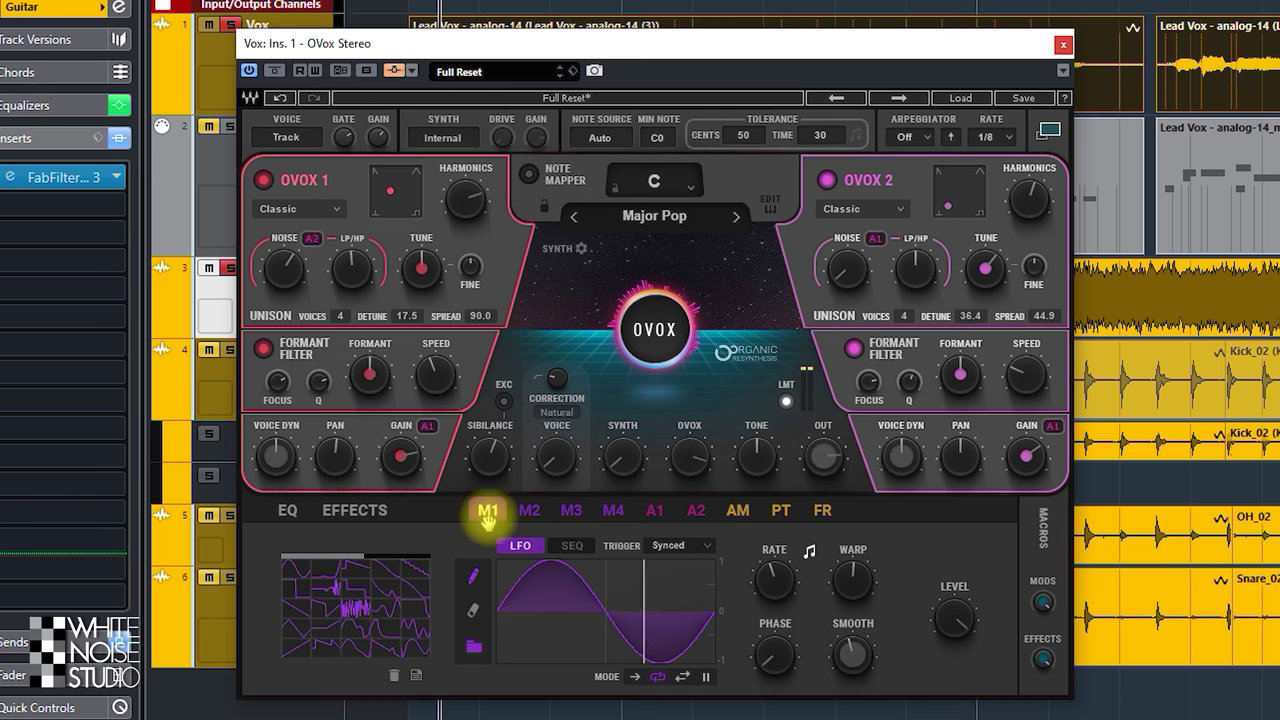
Route M1 to OVOX 1's Tune at depth 30 and set the LFO rate to synced 1/2.
left_click_drag(487, 512, 518, 360)
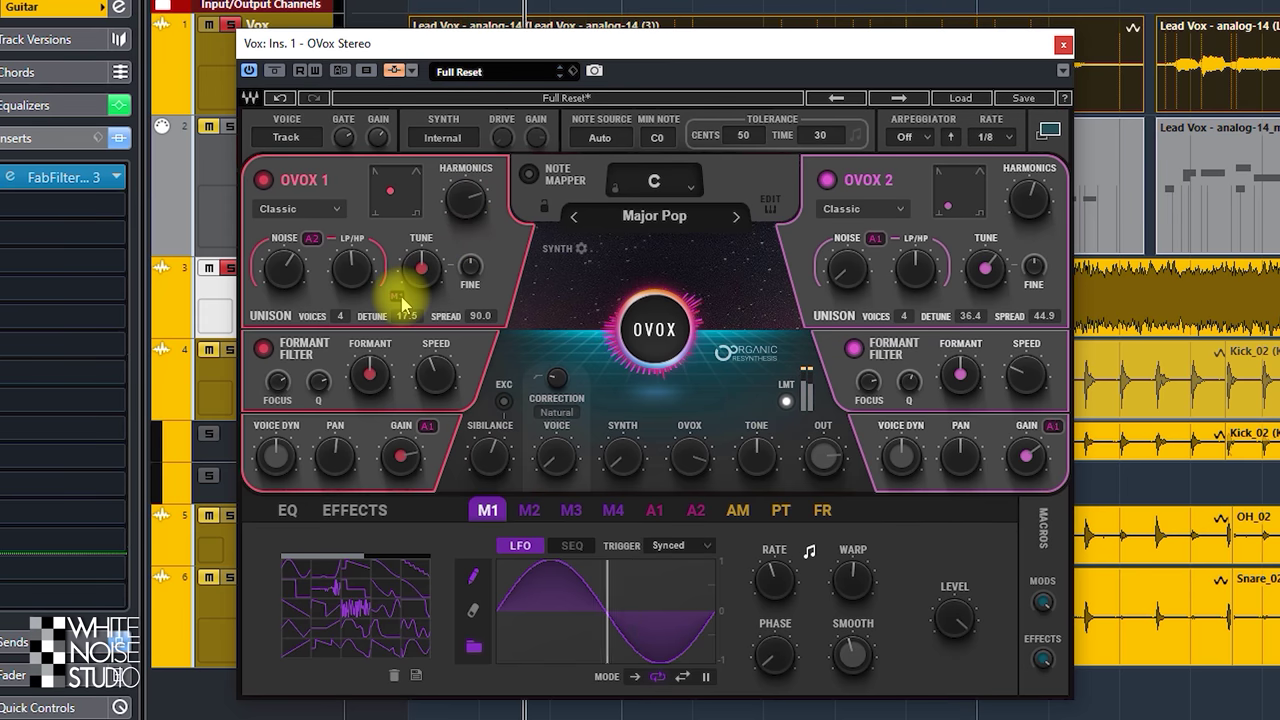
mouse_move(421, 268)
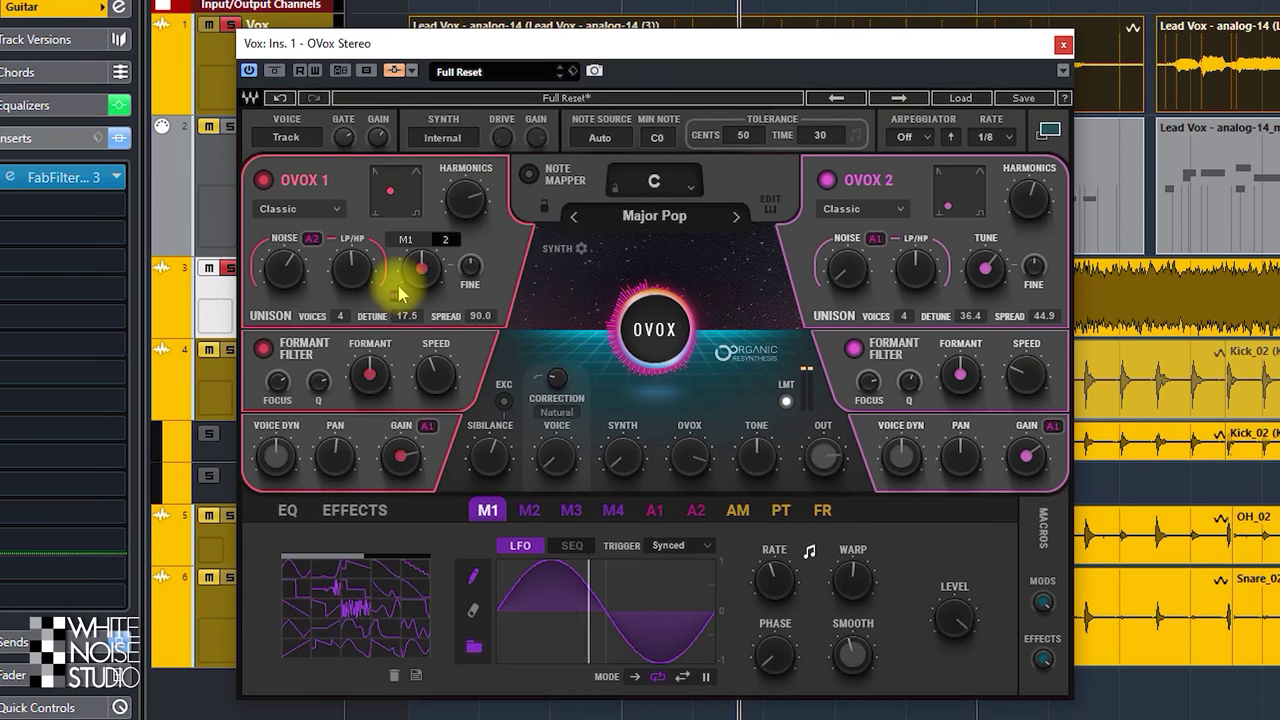
left_click_drag(399, 293, 400, 315)
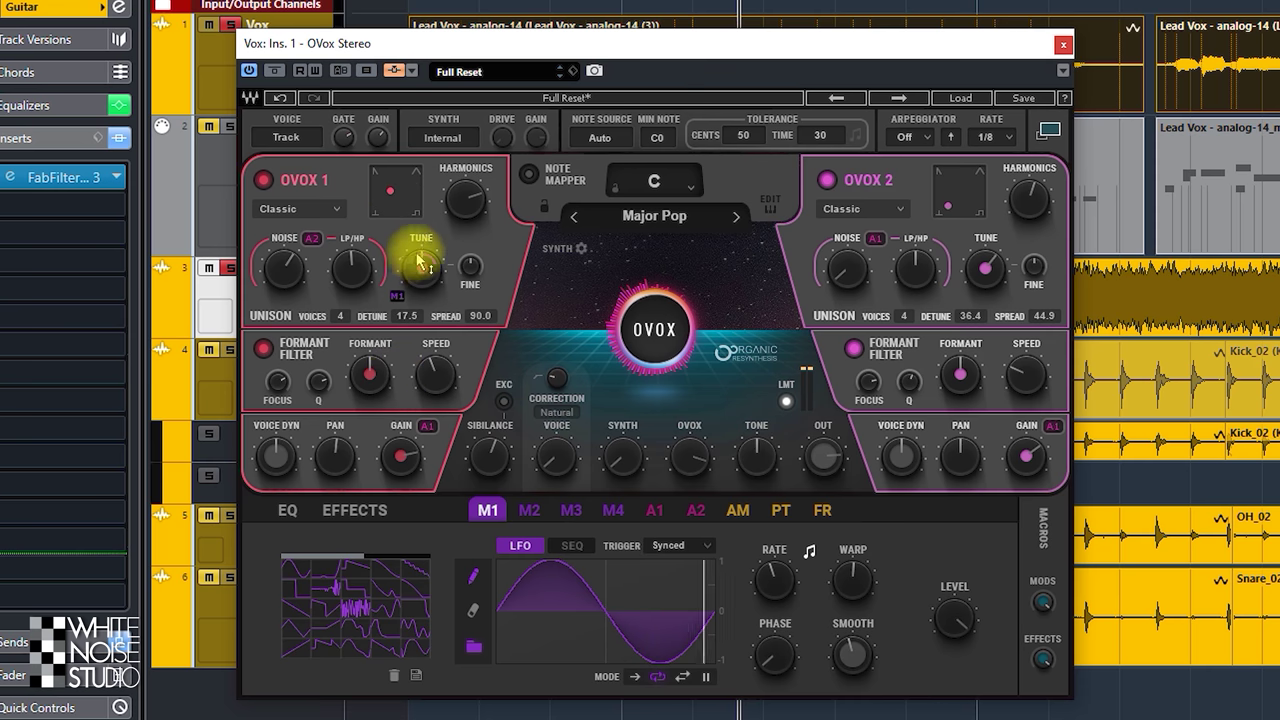
mouse_move(400, 300)
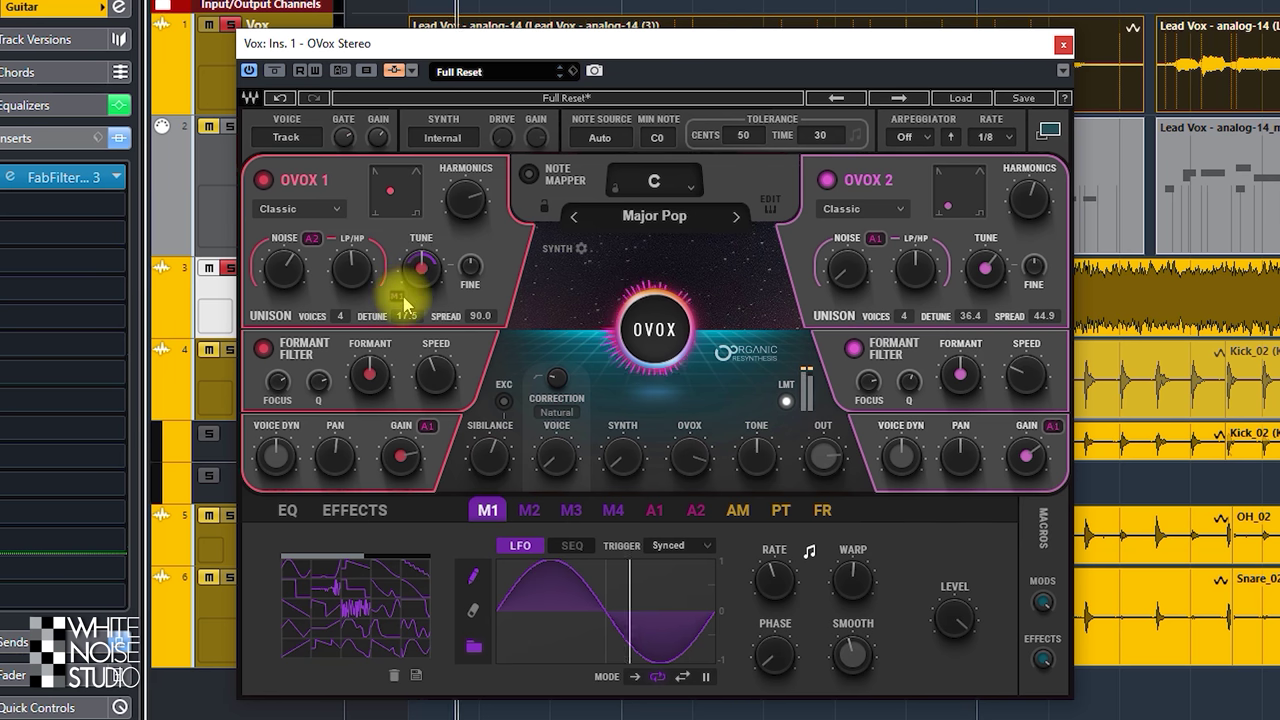
mouse_move(403, 303)
left_mouse_down()
mouse_move(404, 284)
mouse_move(394, 524)
left_mouse_up()
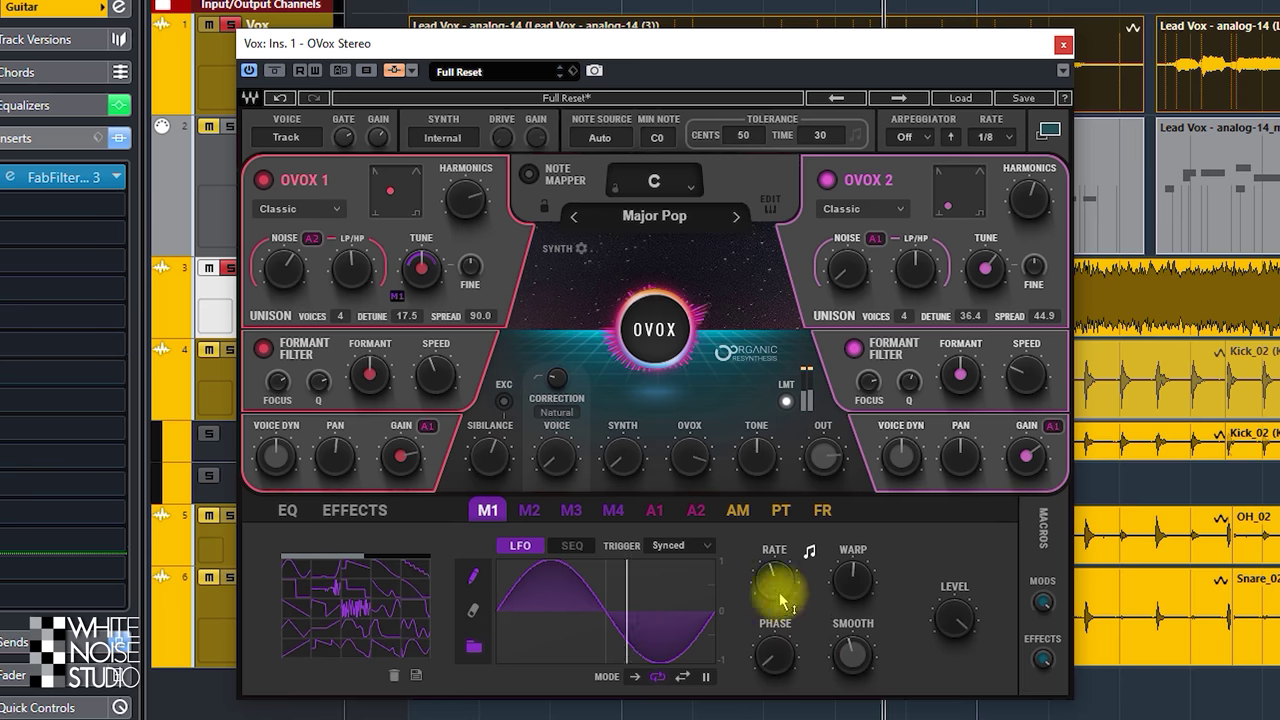
mouse_move(775, 580)
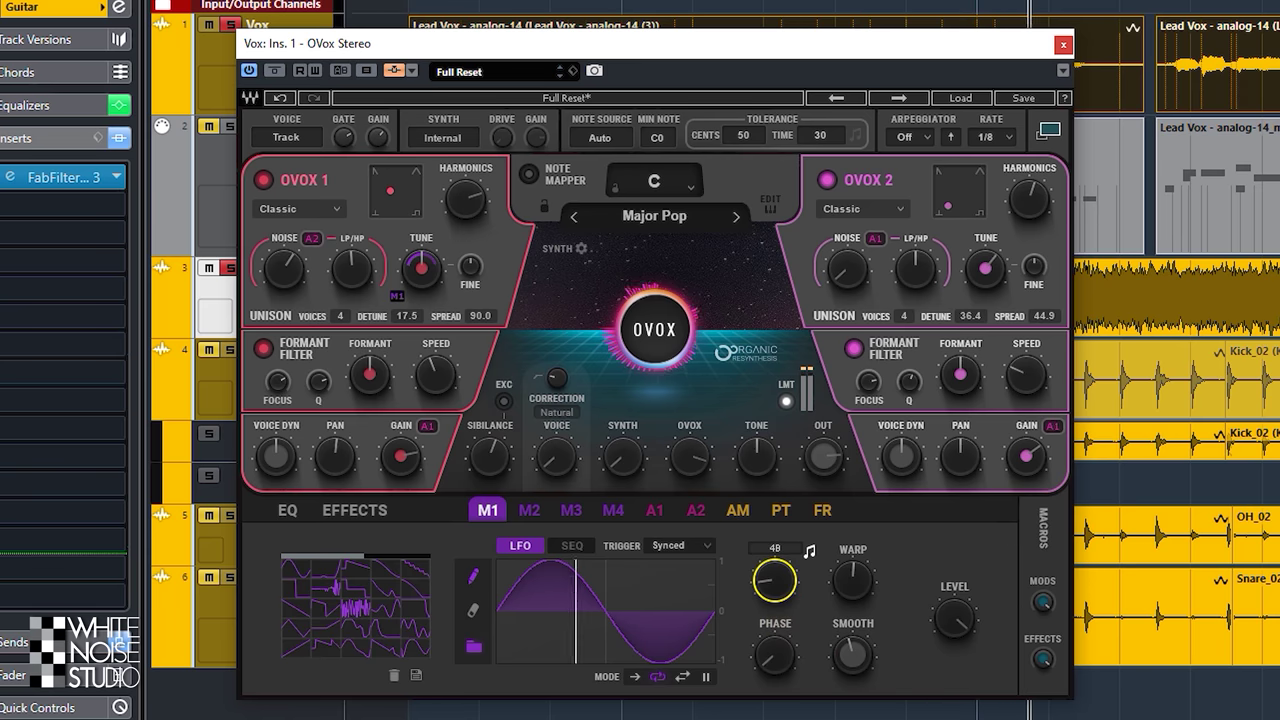
left_click_drag(775, 580, 775, 565)
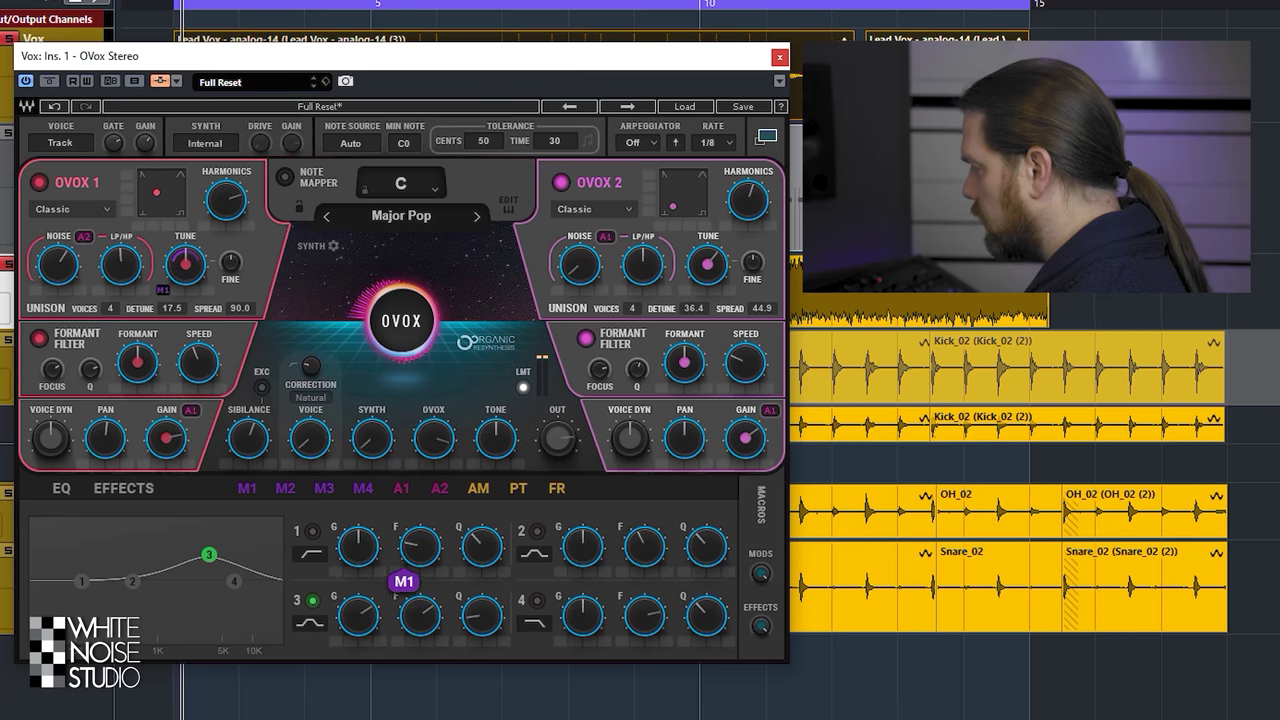
Route M1 to EQ band 1 frequency at depth 70 and enable band 1 as a bell.
left_click_drag(406, 587, 406, 550)
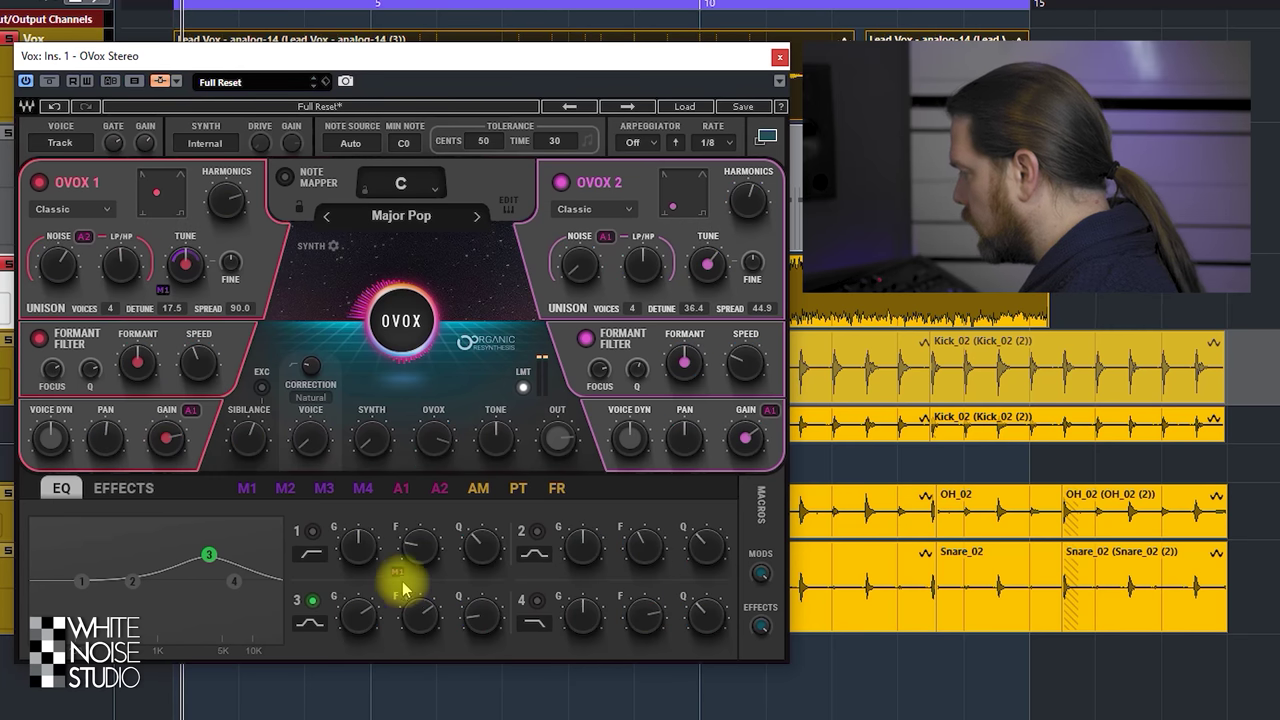
left_click_drag(417, 562, 415, 420)
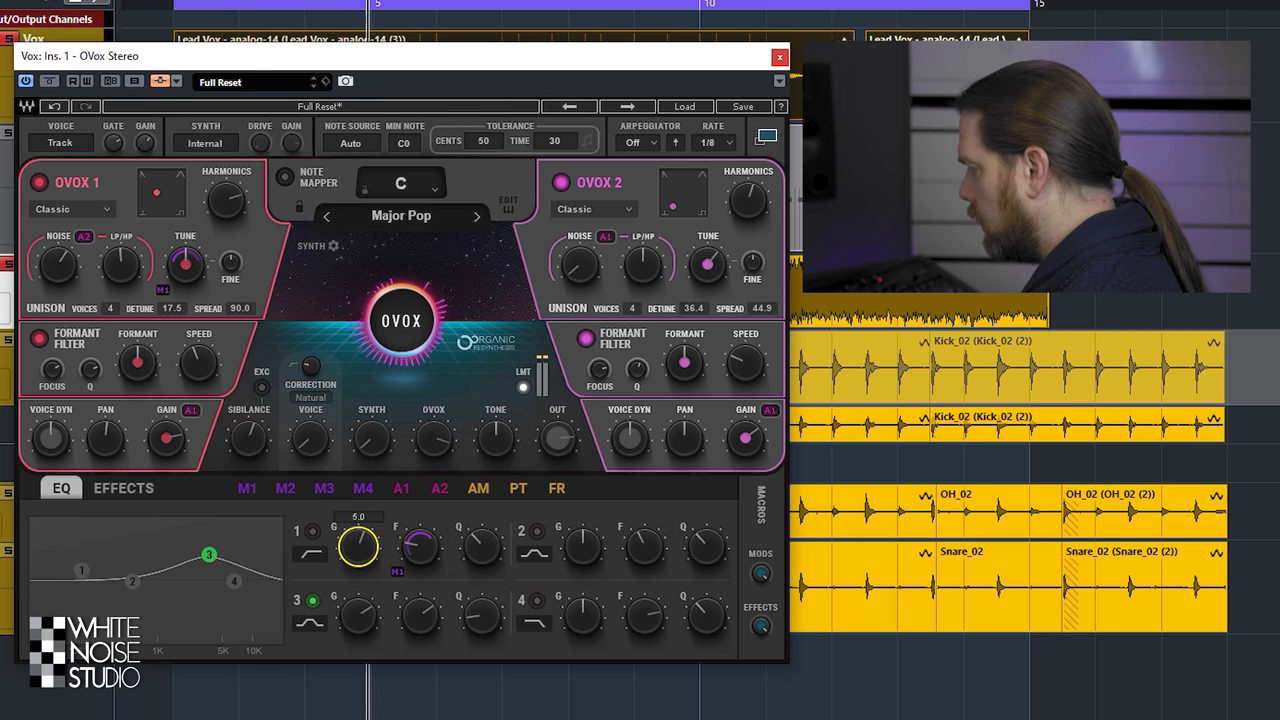
left_click(312, 531)
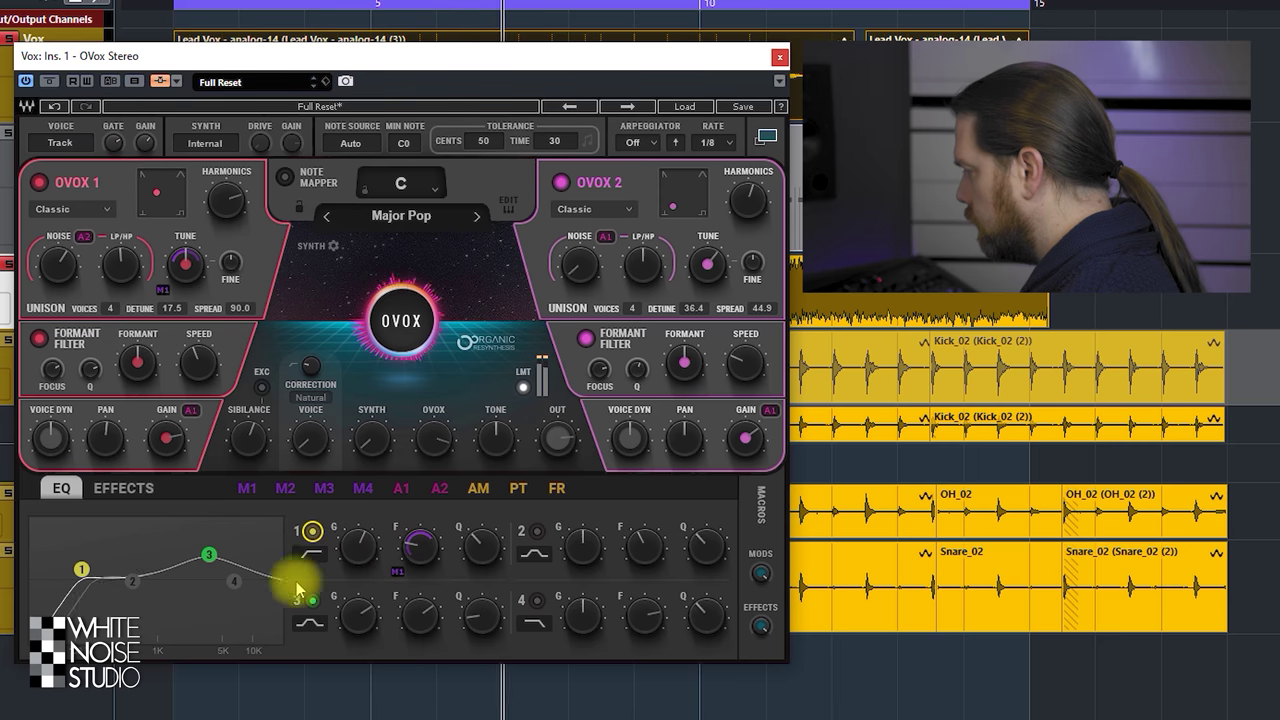
left_click(318, 562)
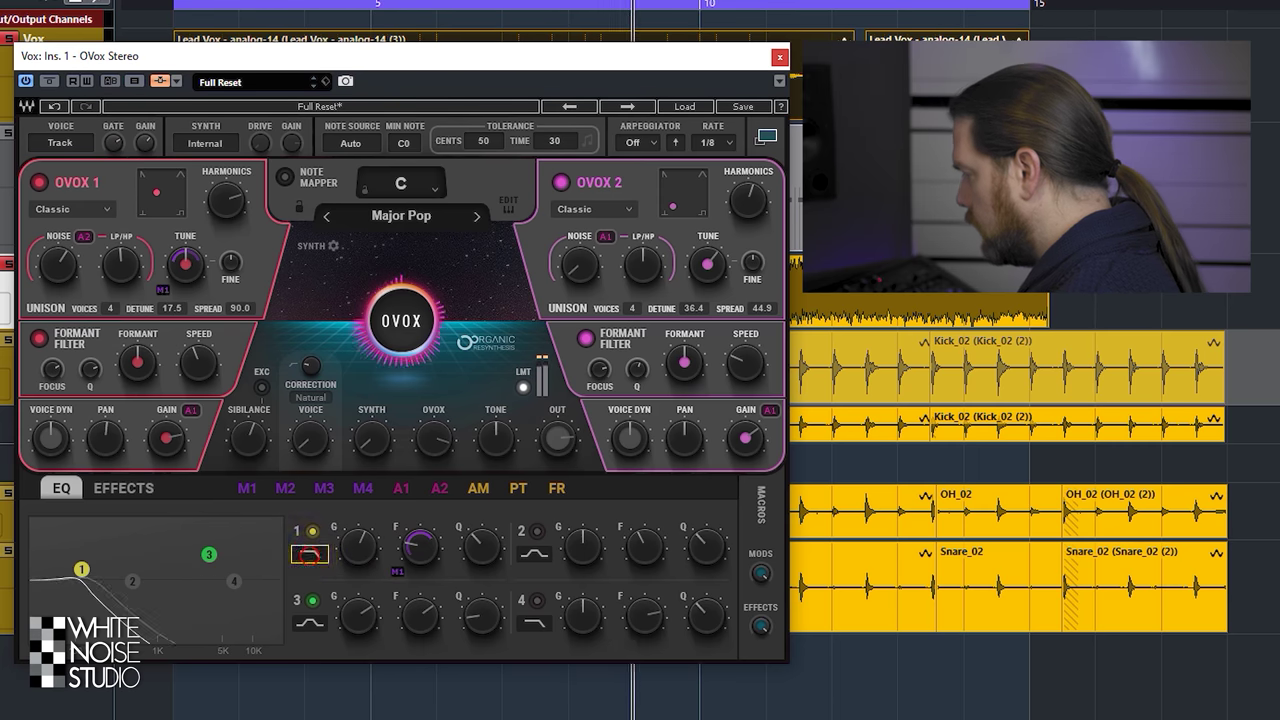
left_click(325, 566)
Boost band 1 in the low mids, pulling the gain back, and check its modulation source.
left_click_drag(82, 569, 154, 521)
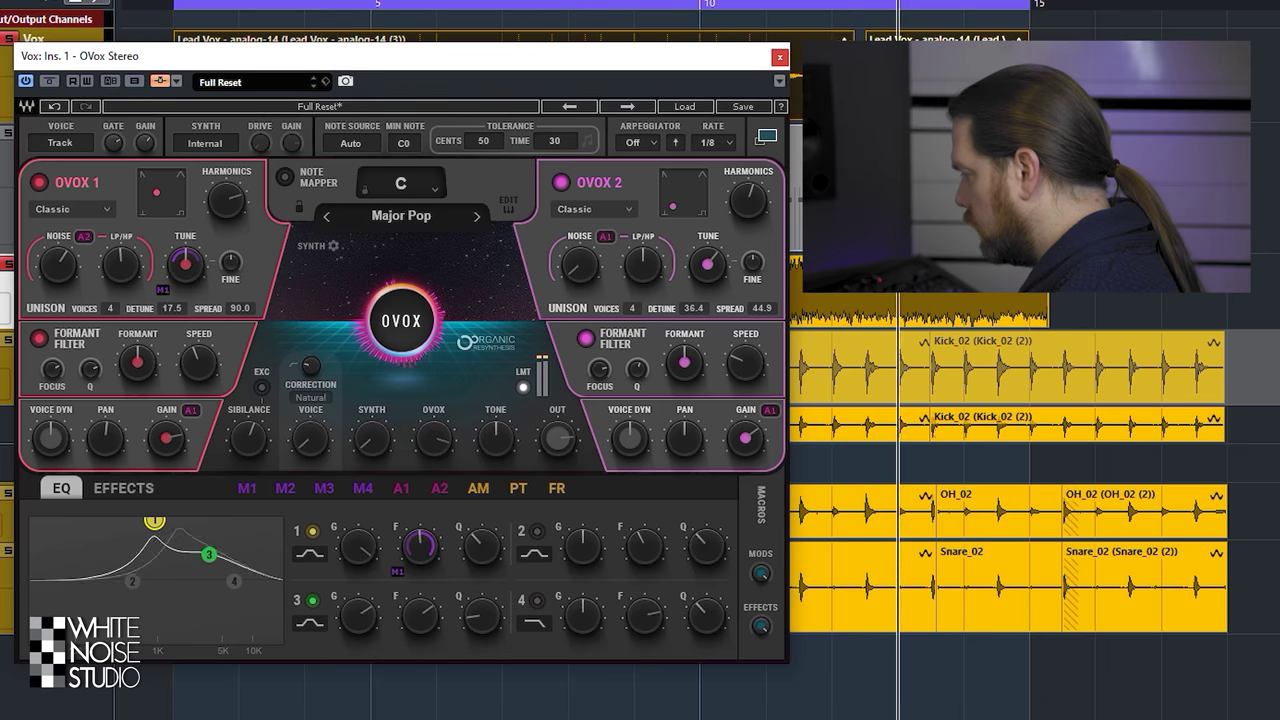
left_click_drag(154, 521, 154, 546)
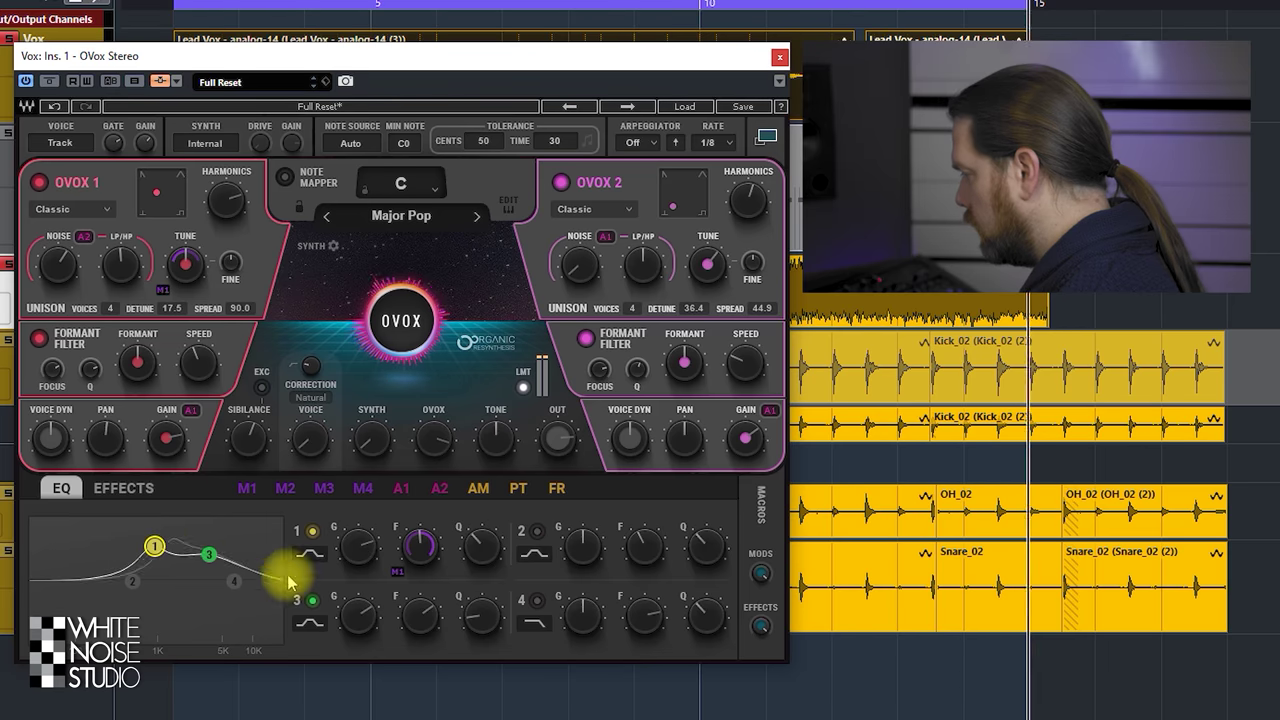
left_click(397, 575)
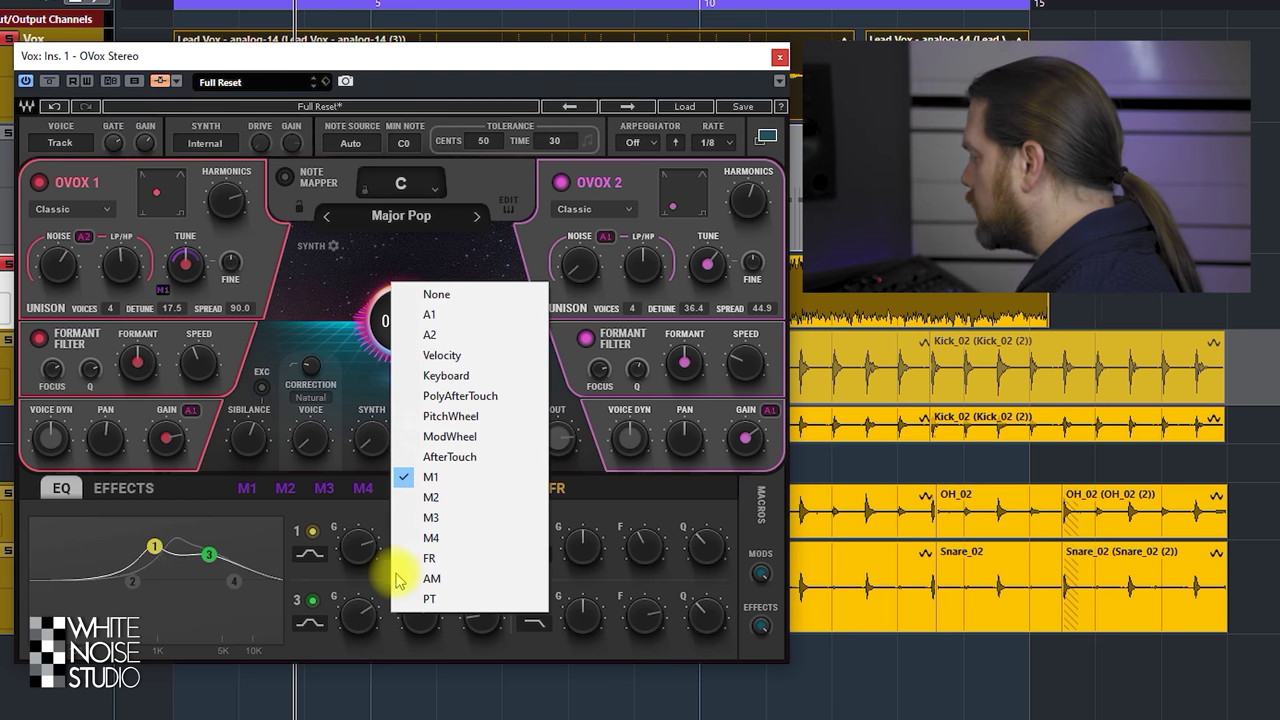
left_click(240, 488)
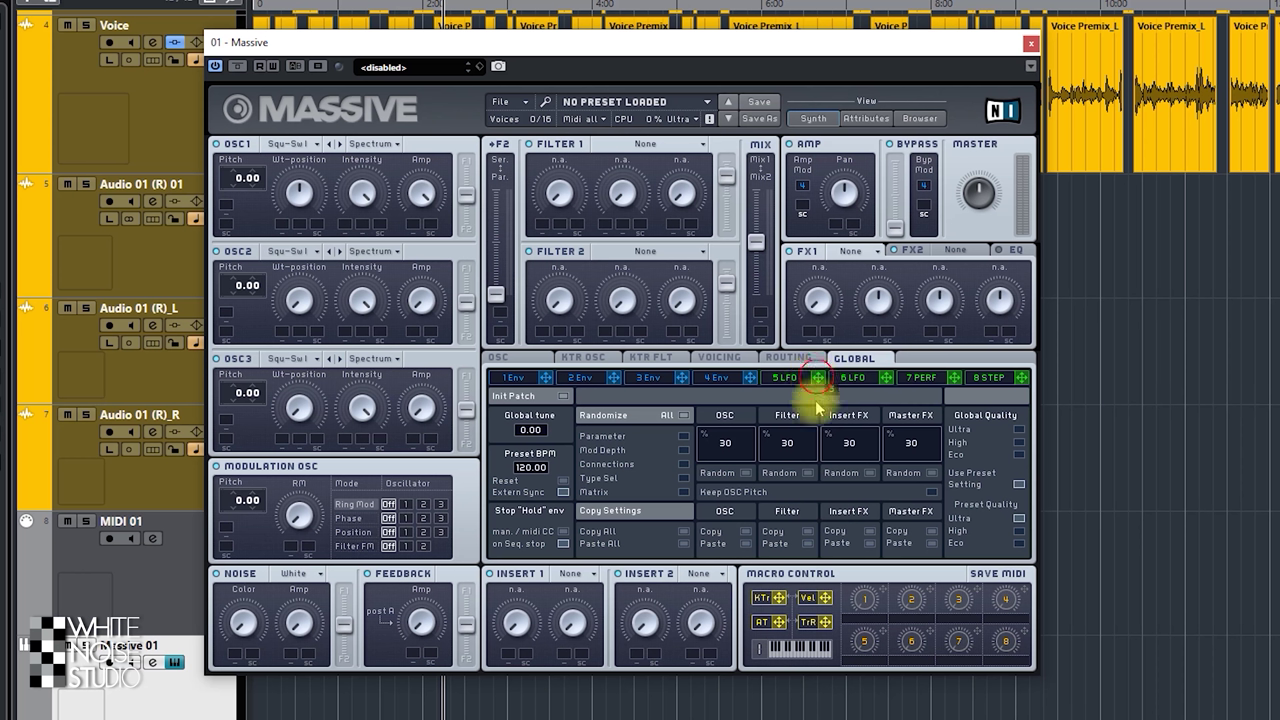
Drag Massive's LFO 5 onto the OSC2 Amp knob's modulation slot.
left_click_drag(818, 403, 401, 289)
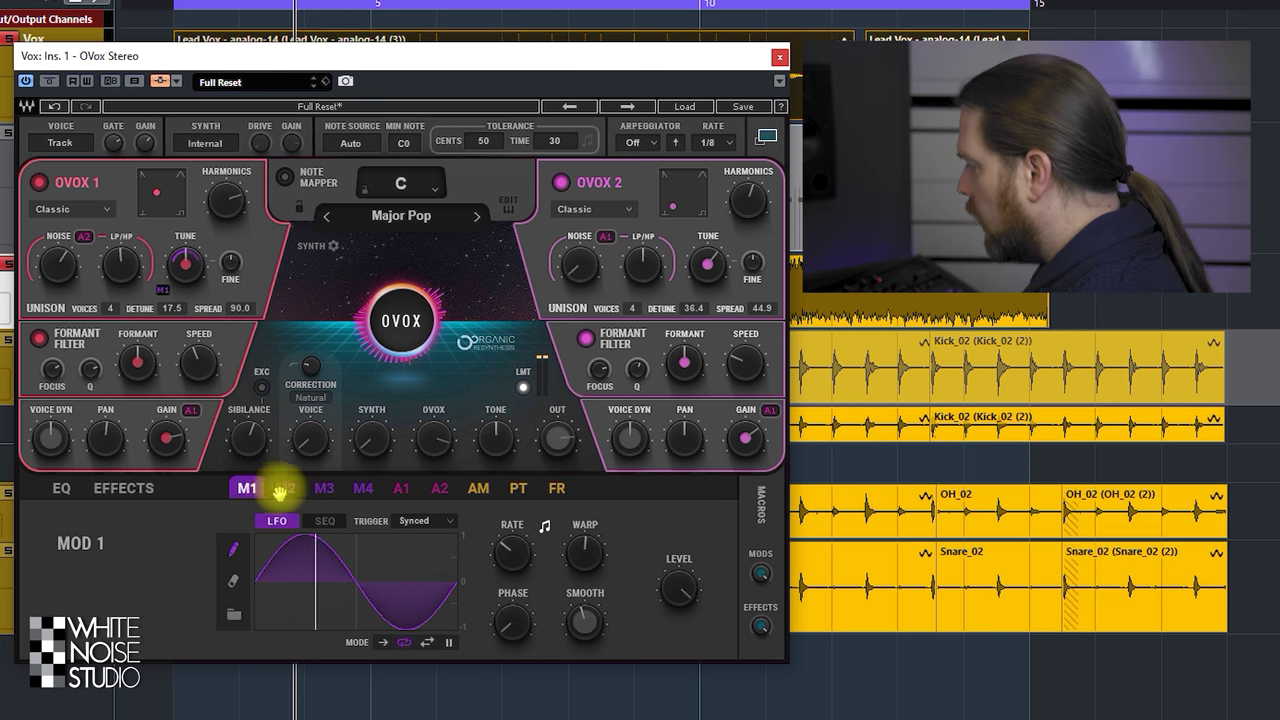
Step through the modulator tabs to ADSR 1, shorten its attack and reshape the attack curve.
left_click(284, 488)
left_click(324, 488)
left_click(363, 488)
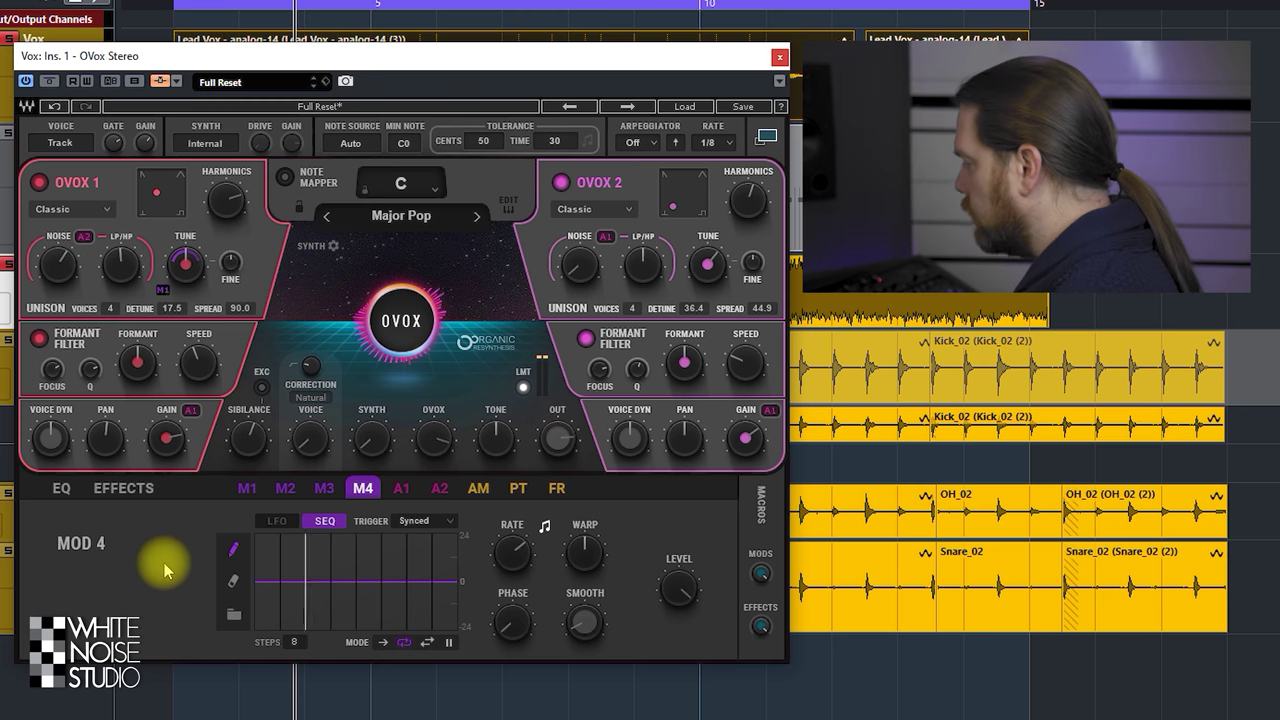
left_click(401, 488)
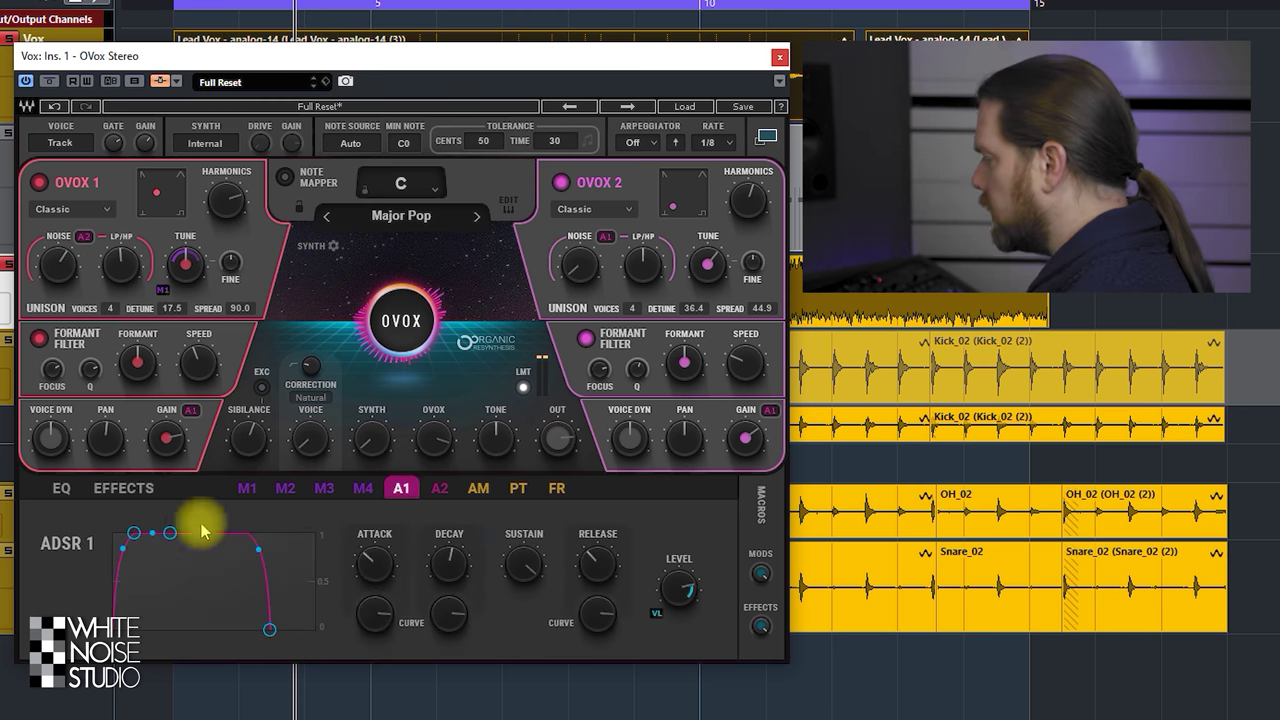
left_click(133, 532)
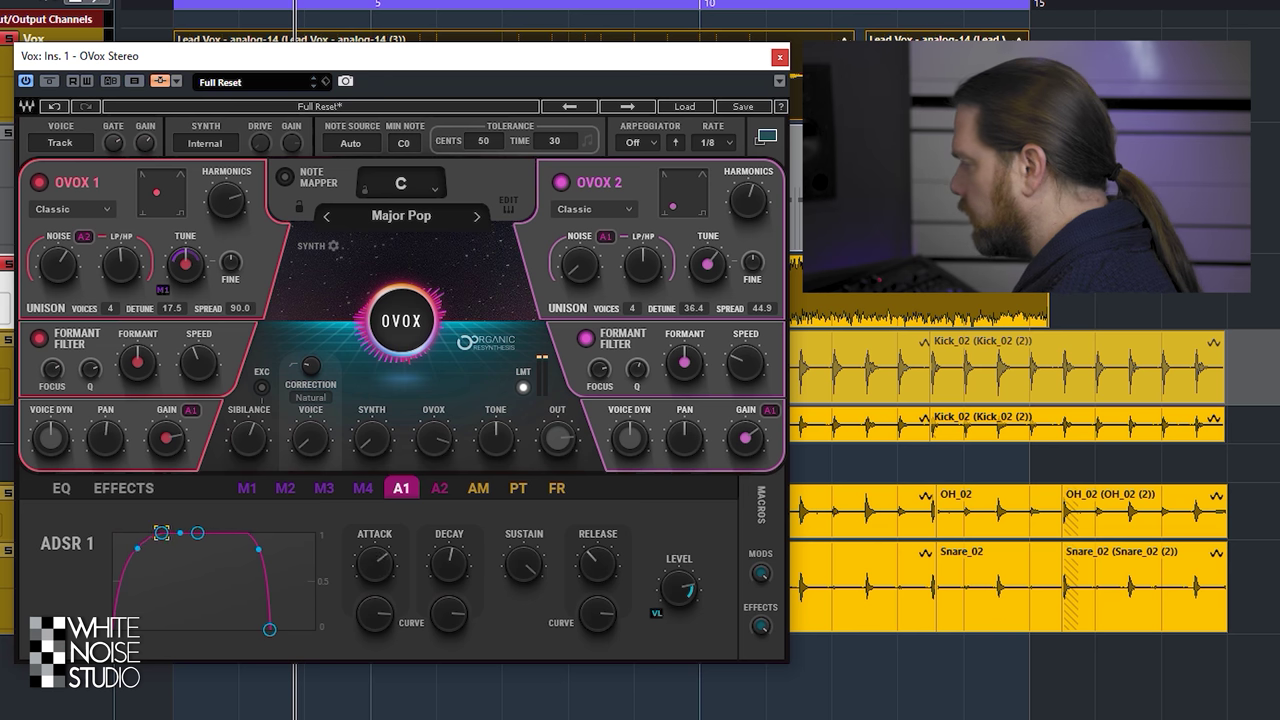
left_click_drag(375, 558, 377, 564)
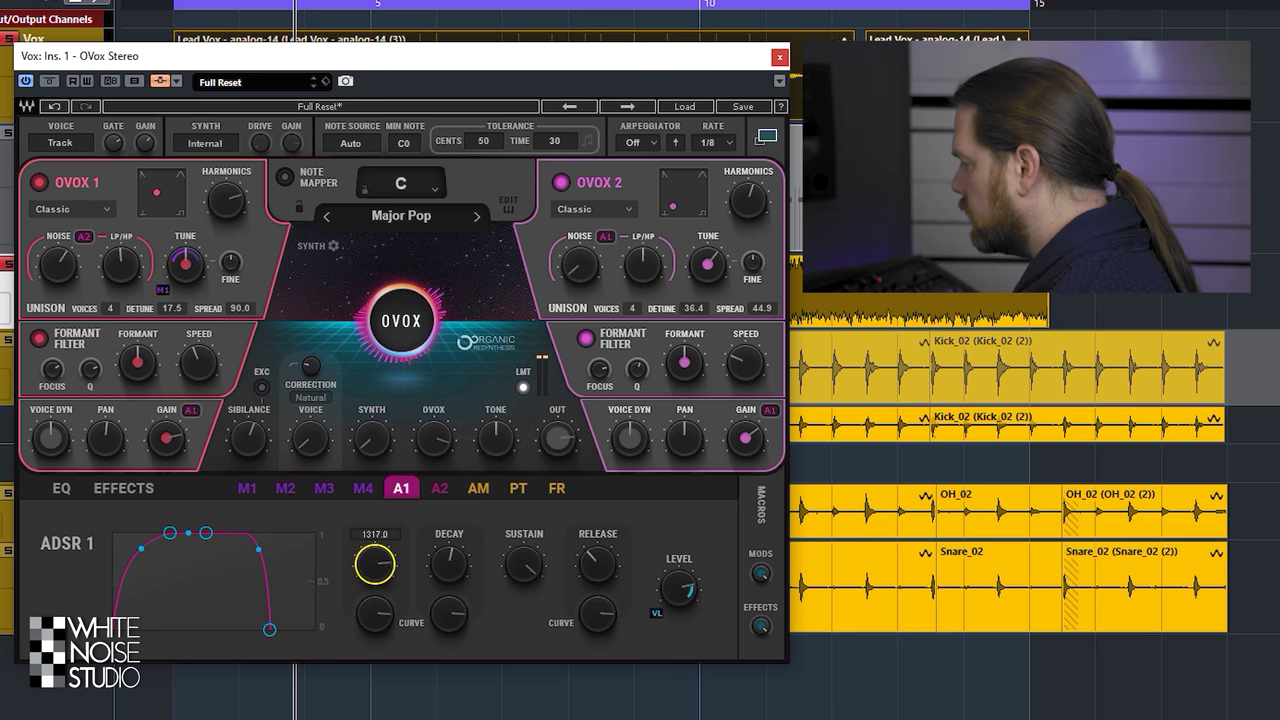
left_click(374, 614)
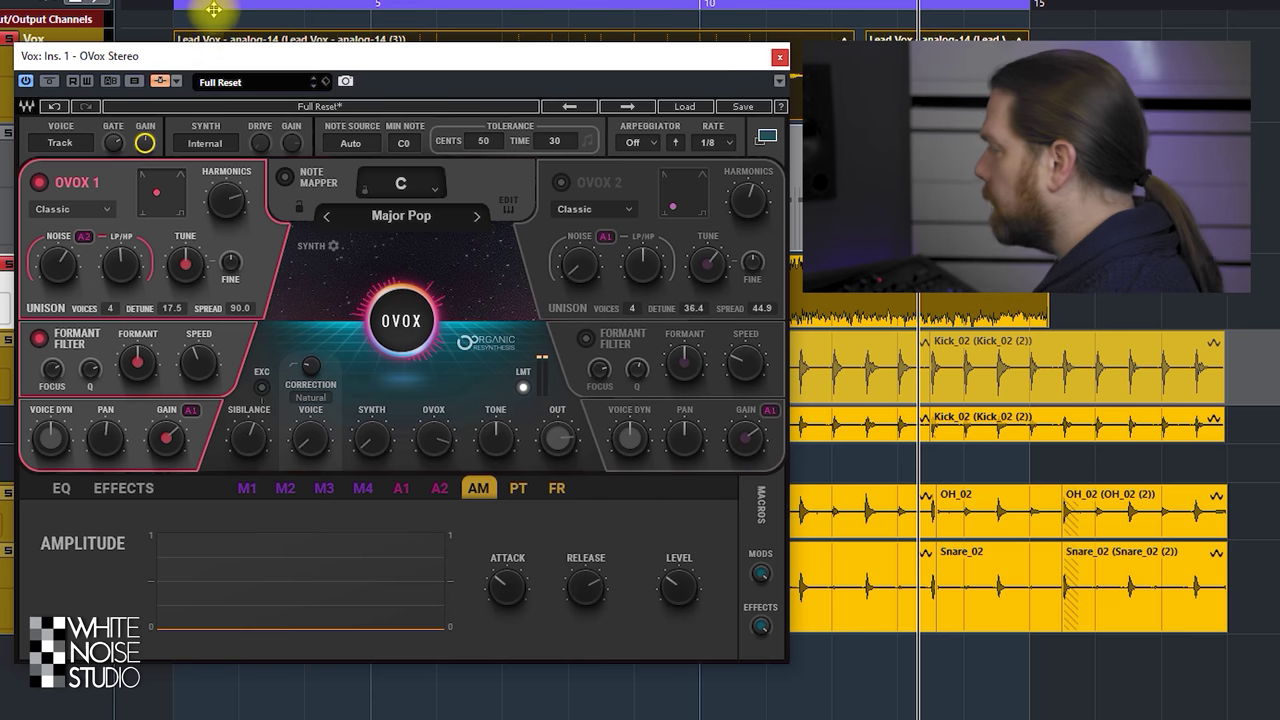
Assign the amplitude follower to OVOX 1 gain at about -19 depth, then adjust its attack.
left_click(172, 82)
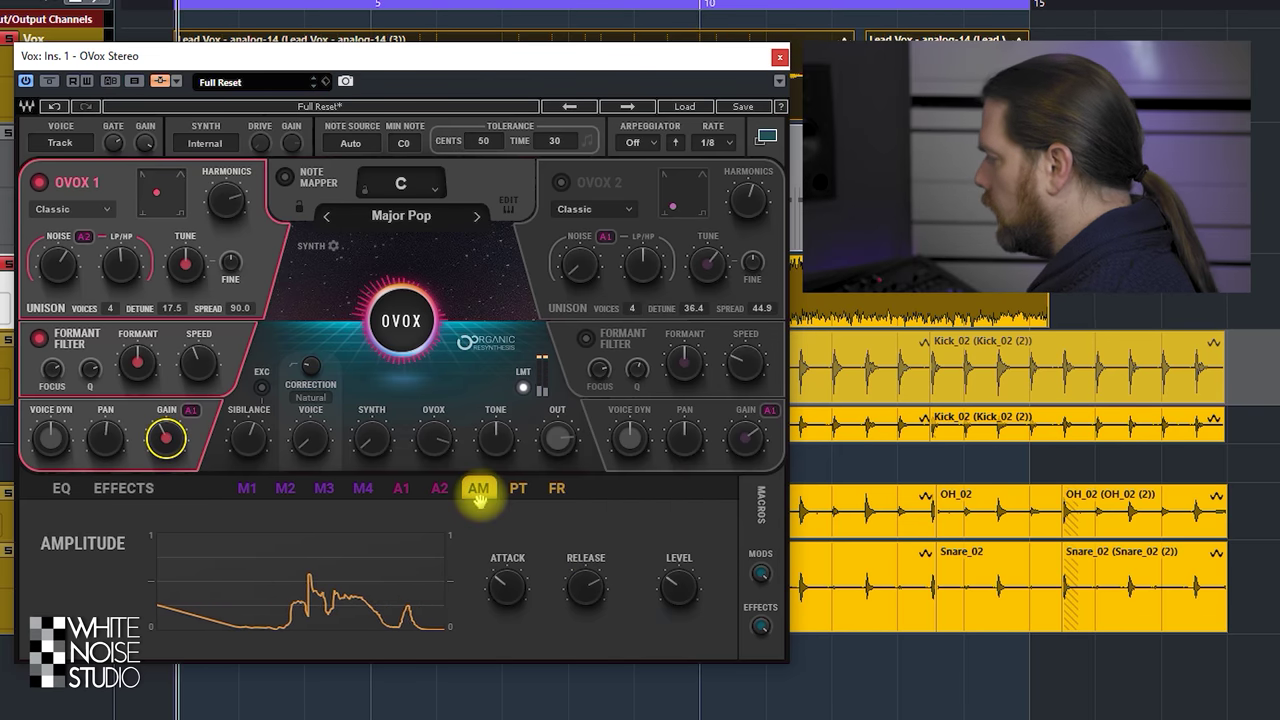
mouse_move(478, 488)
left_mouse_down()
mouse_move(465, 421)
mouse_move(251, 354)
mouse_move(183, 392)
mouse_move(176, 375)
left_mouse_up()
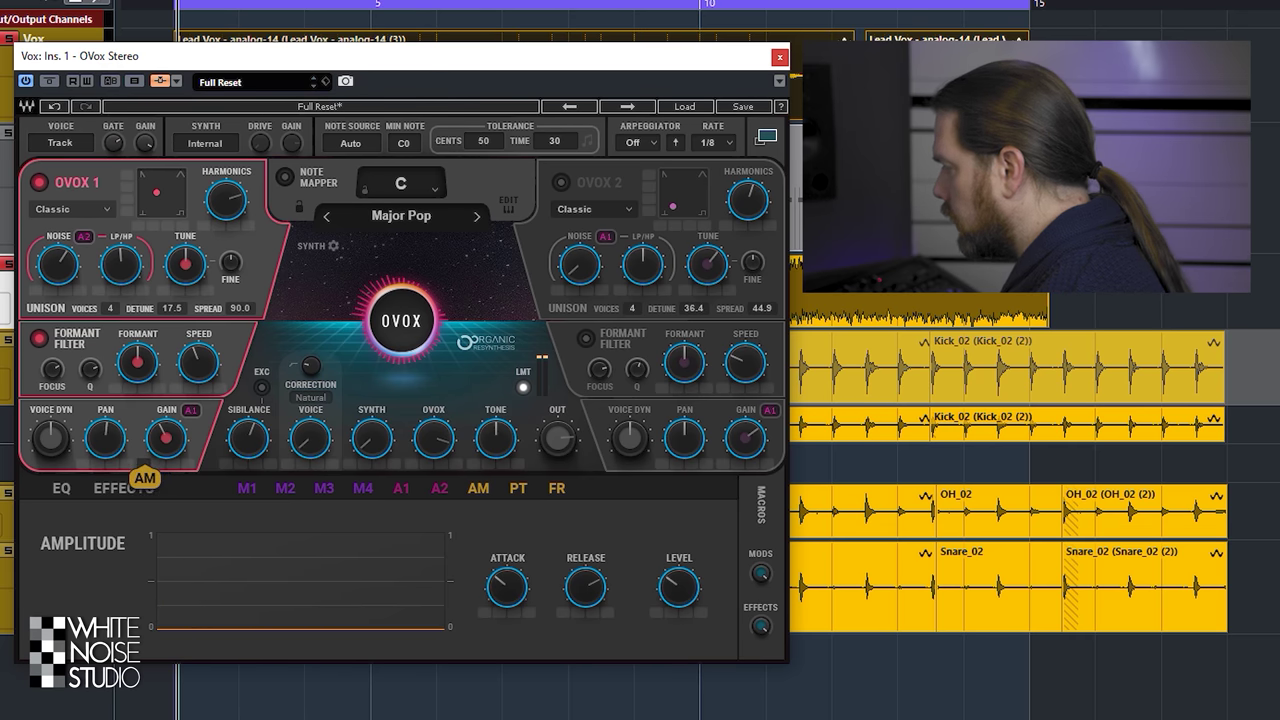
left_click_drag(145, 478, 168, 440)
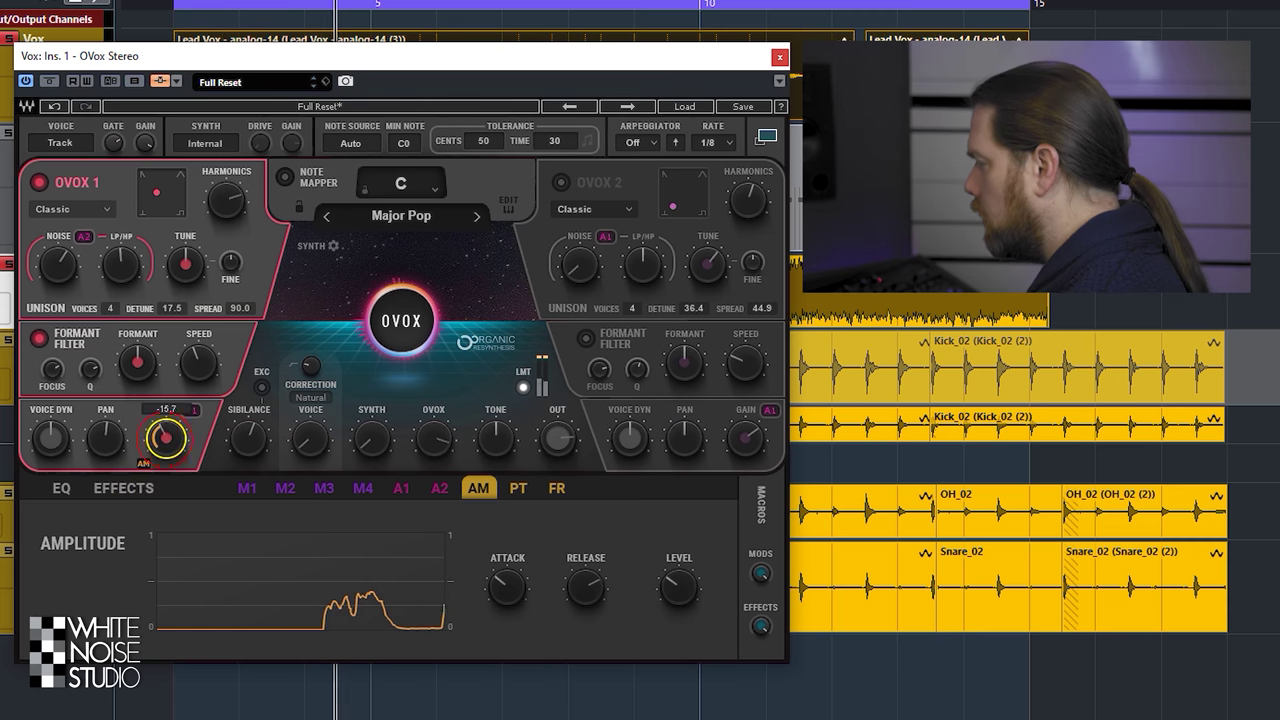
left_click_drag(152, 462, 195, 212)
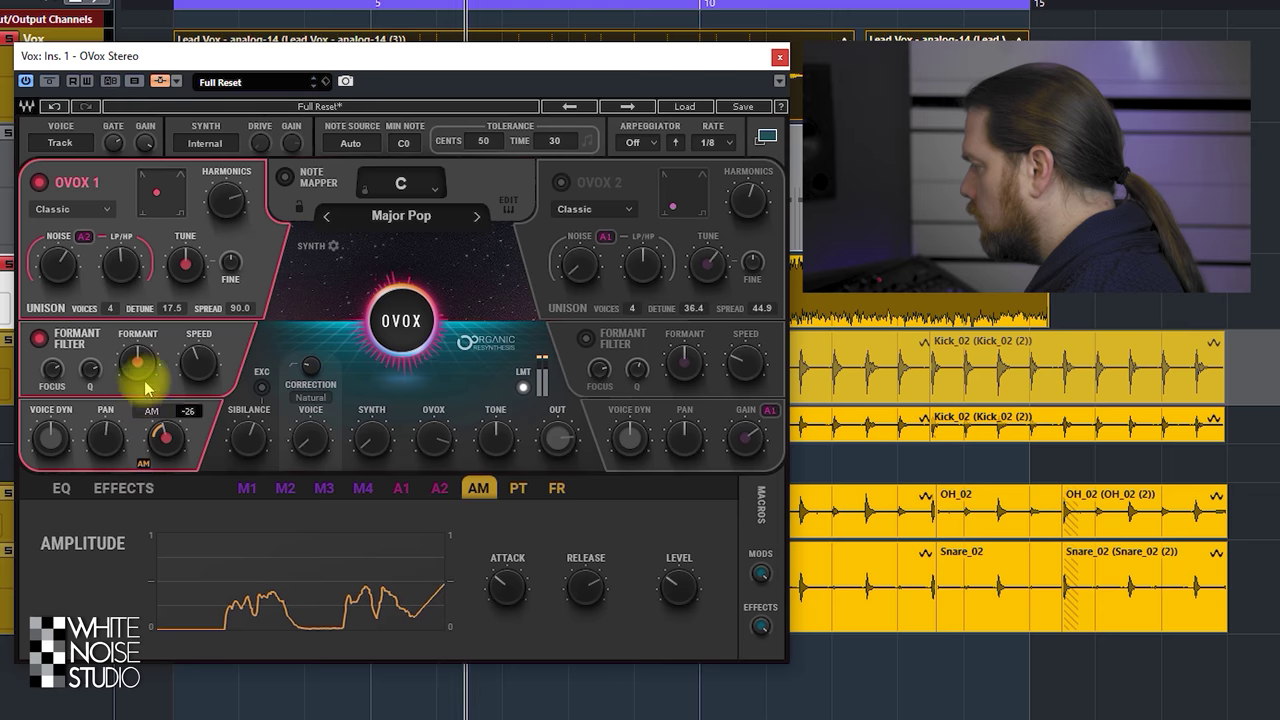
left_click_drag(197, 200, 185, 215)
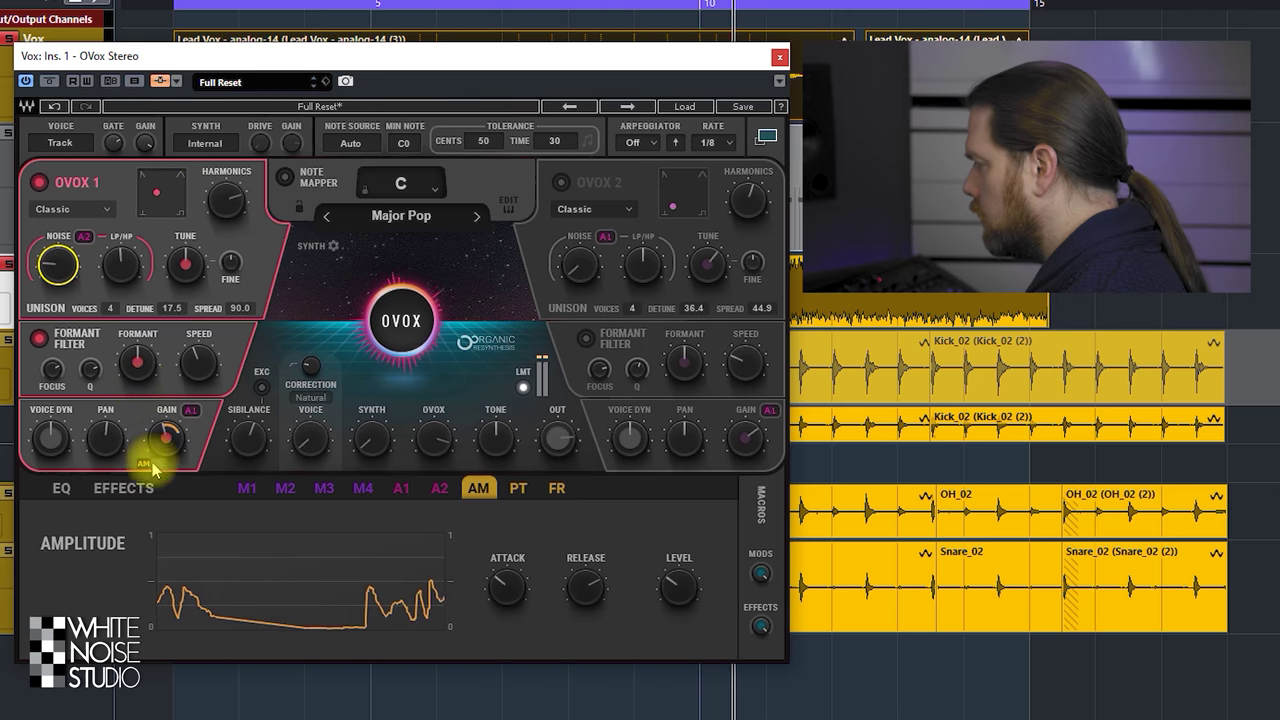
left_click_drag(150, 460, 137, 707)
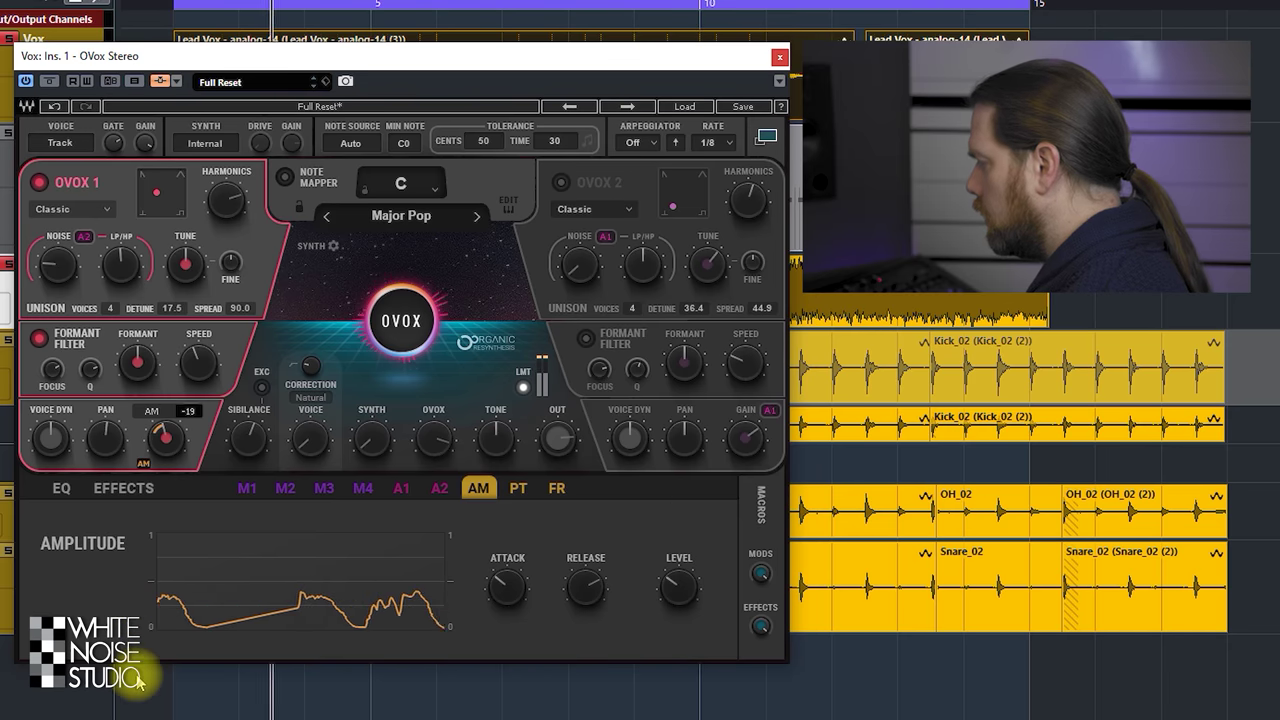
left_click(506, 587)
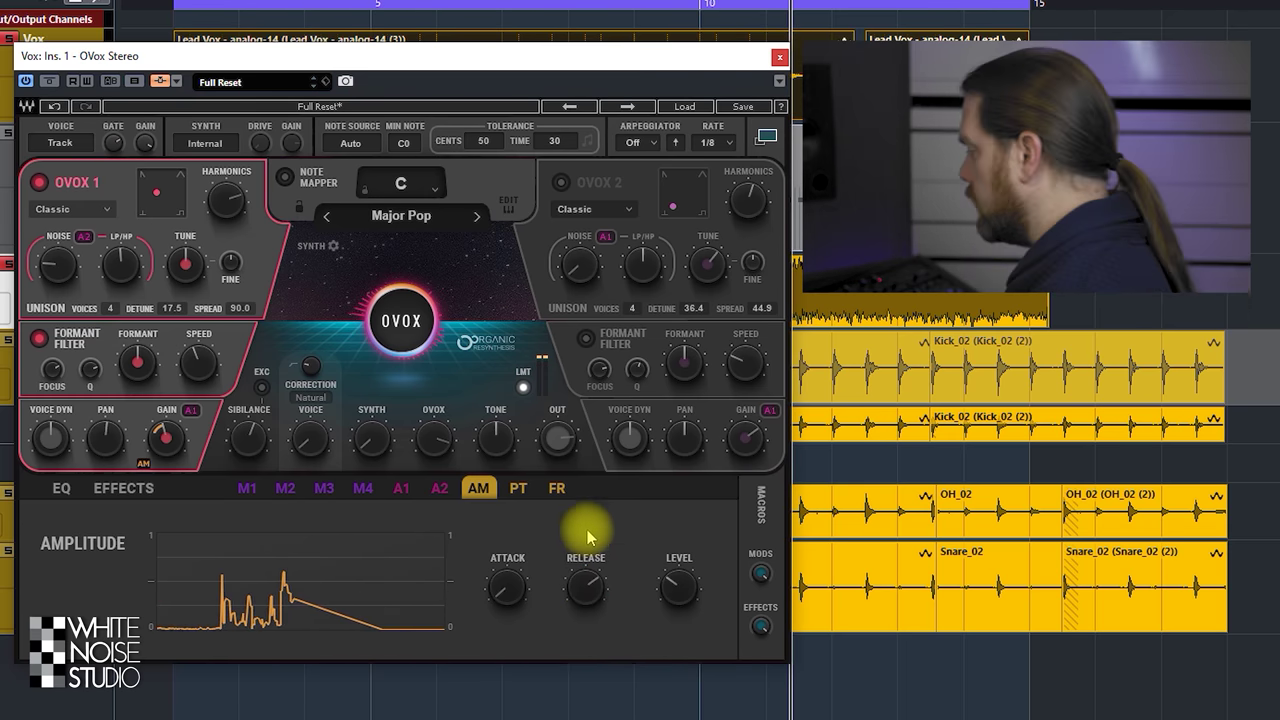
Set OVOX 1 gain's amplitude modulation slot to None.
left_click(518, 488)
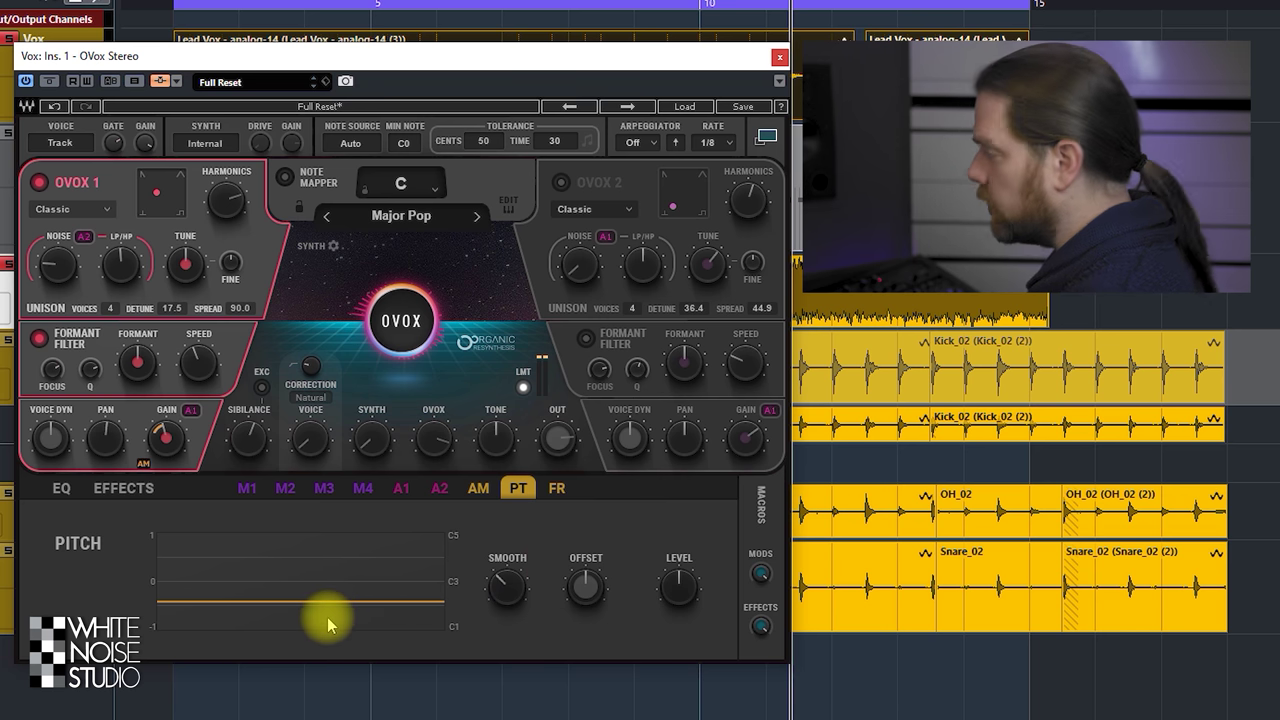
left_click(144, 472)
left_click(162, 480)
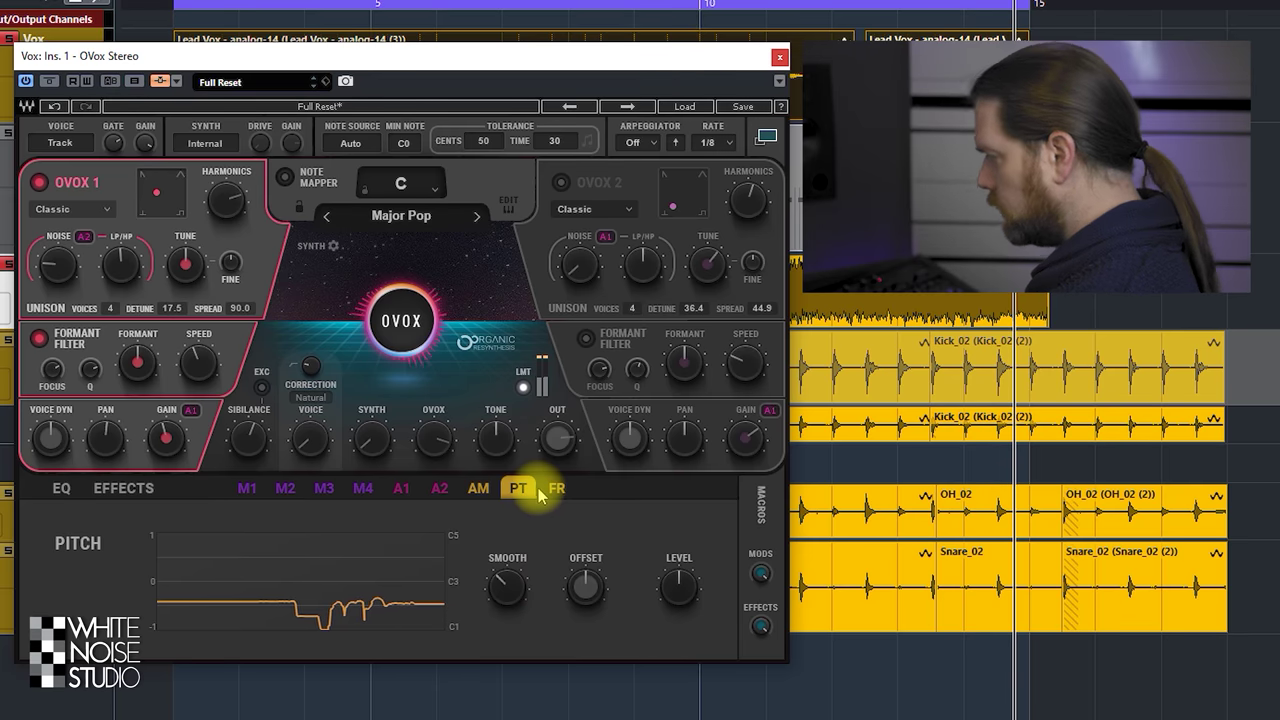
Let the pitch follower drive EQ band 3 frequency, narrowing its Q and boosting its gain.
left_click_drag(538, 495, 170, 497)
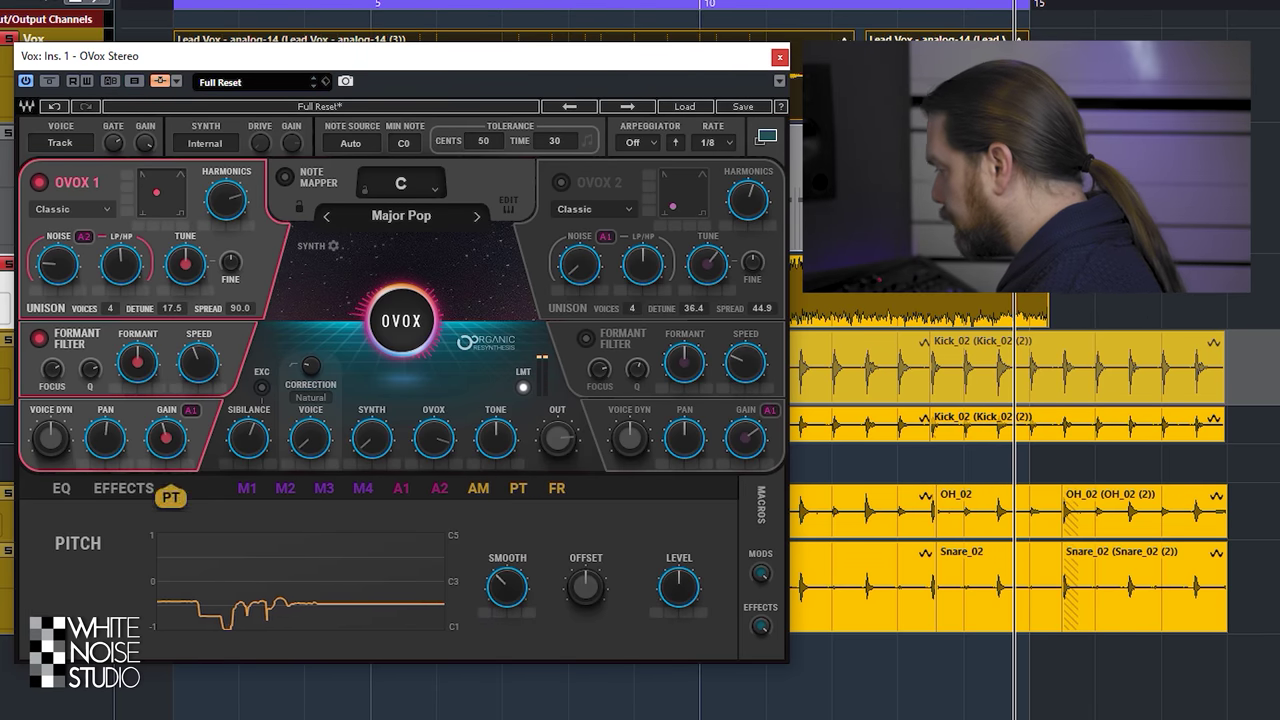
left_click_drag(63, 490, 69, 501)
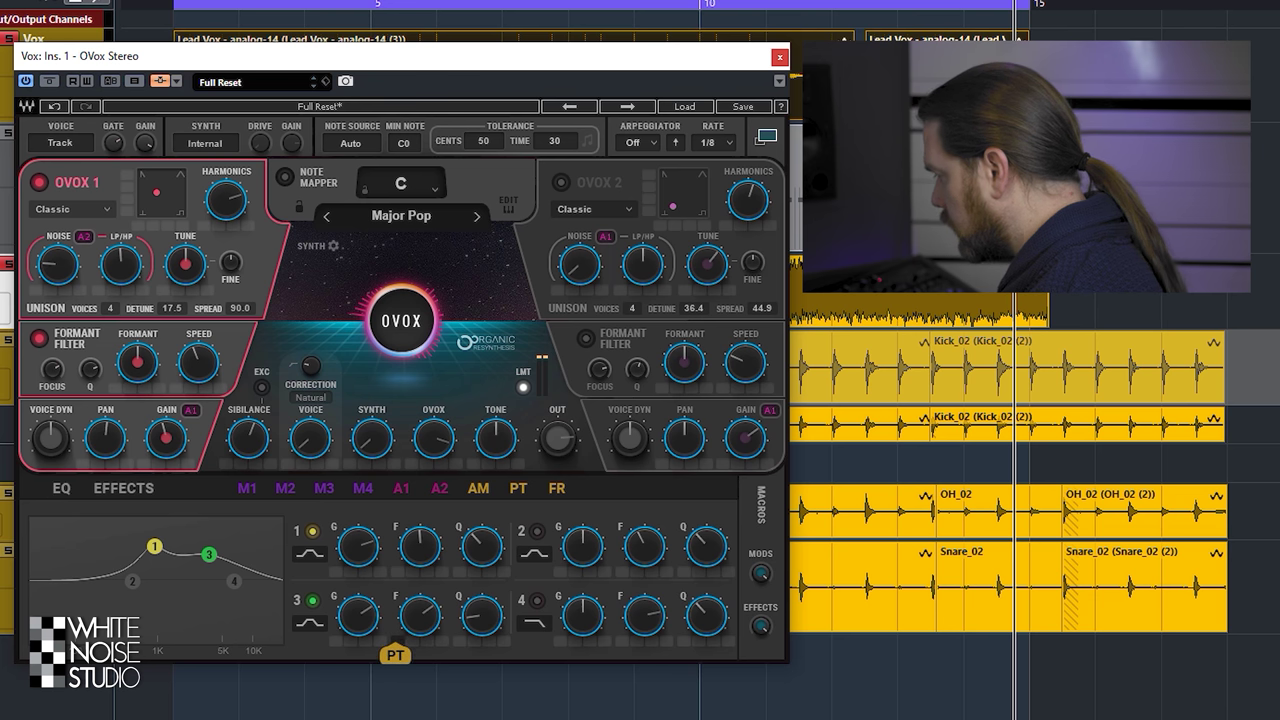
mouse_move(396, 655)
left_mouse_down()
mouse_move(417, 627)
mouse_move(397, 592)
left_mouse_up()
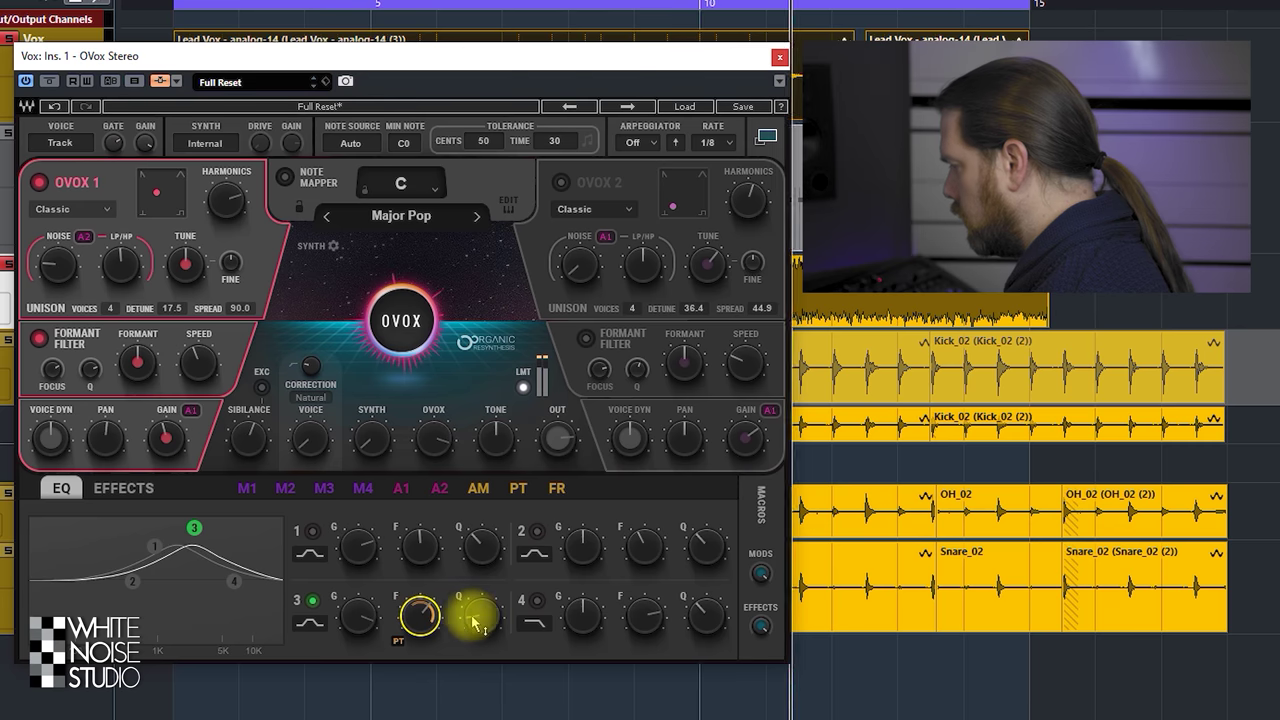
mouse_move(481, 616)
left_mouse_down()
mouse_move(481, 630)
mouse_move(481, 590)
left_mouse_up()
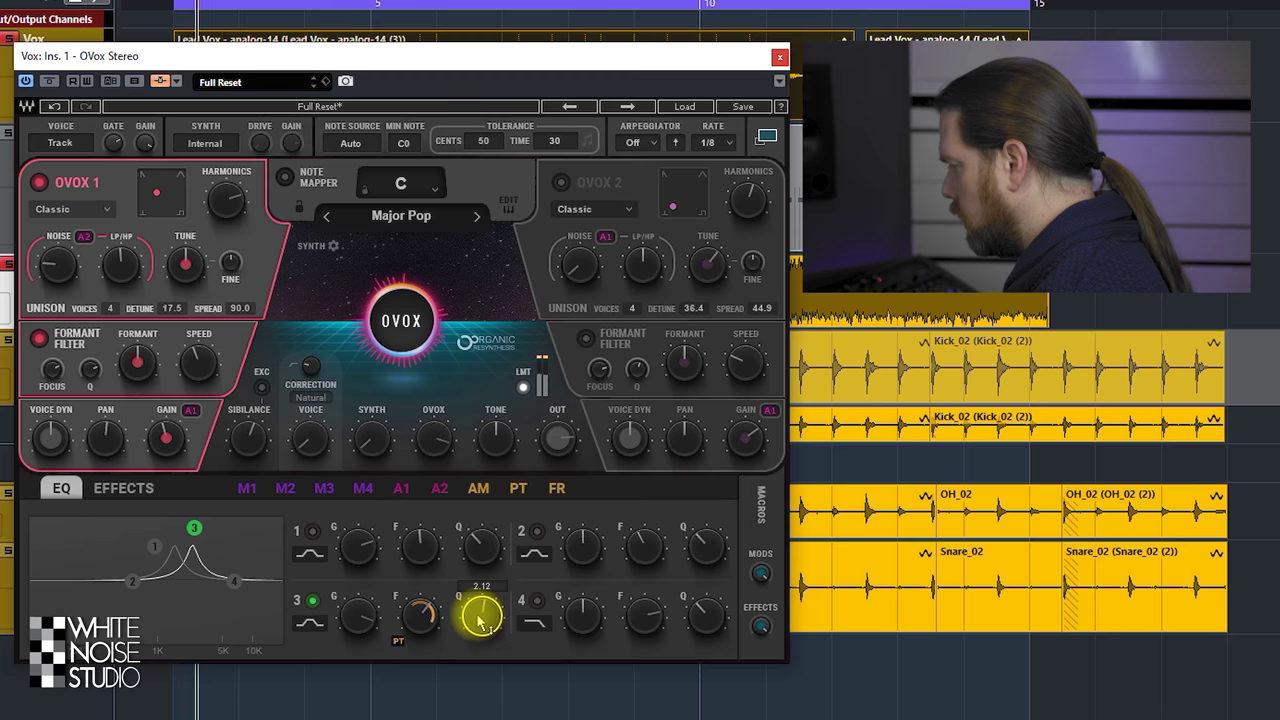
mouse_move(358, 617)
left_mouse_down()
mouse_move(358, 595)
mouse_move(358, 630)
left_mouse_up()
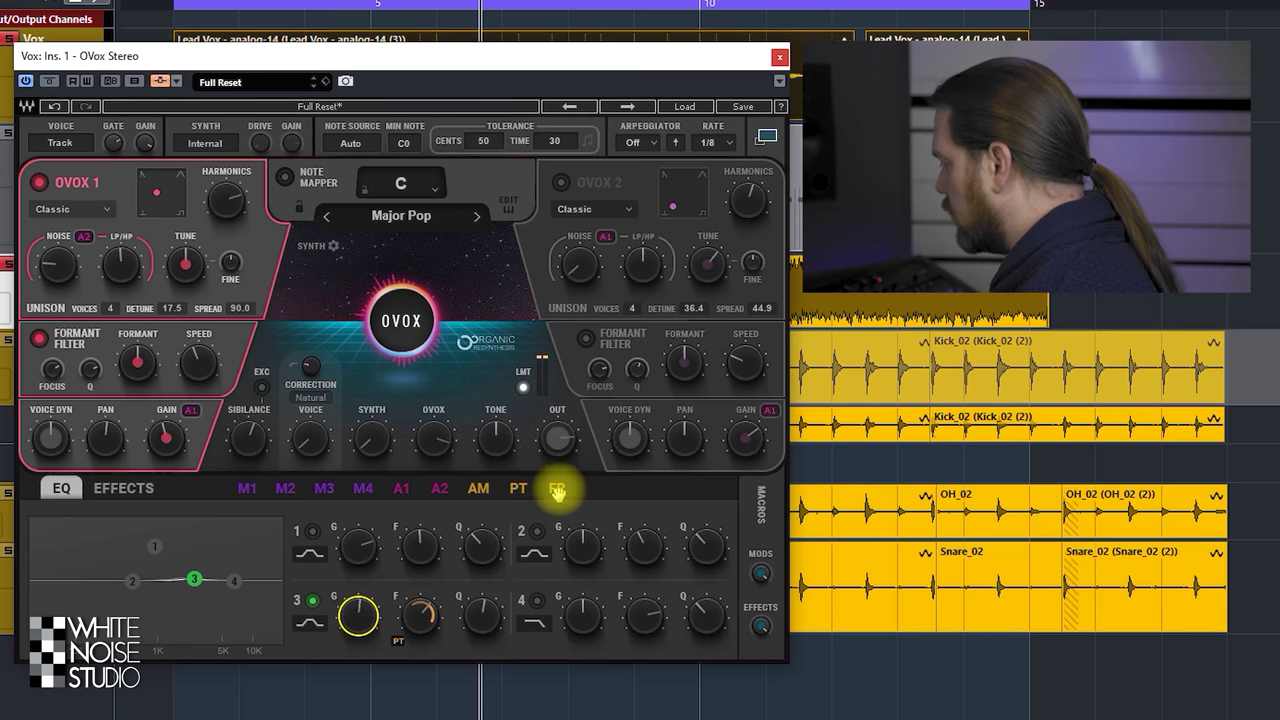
left_click(557, 489)
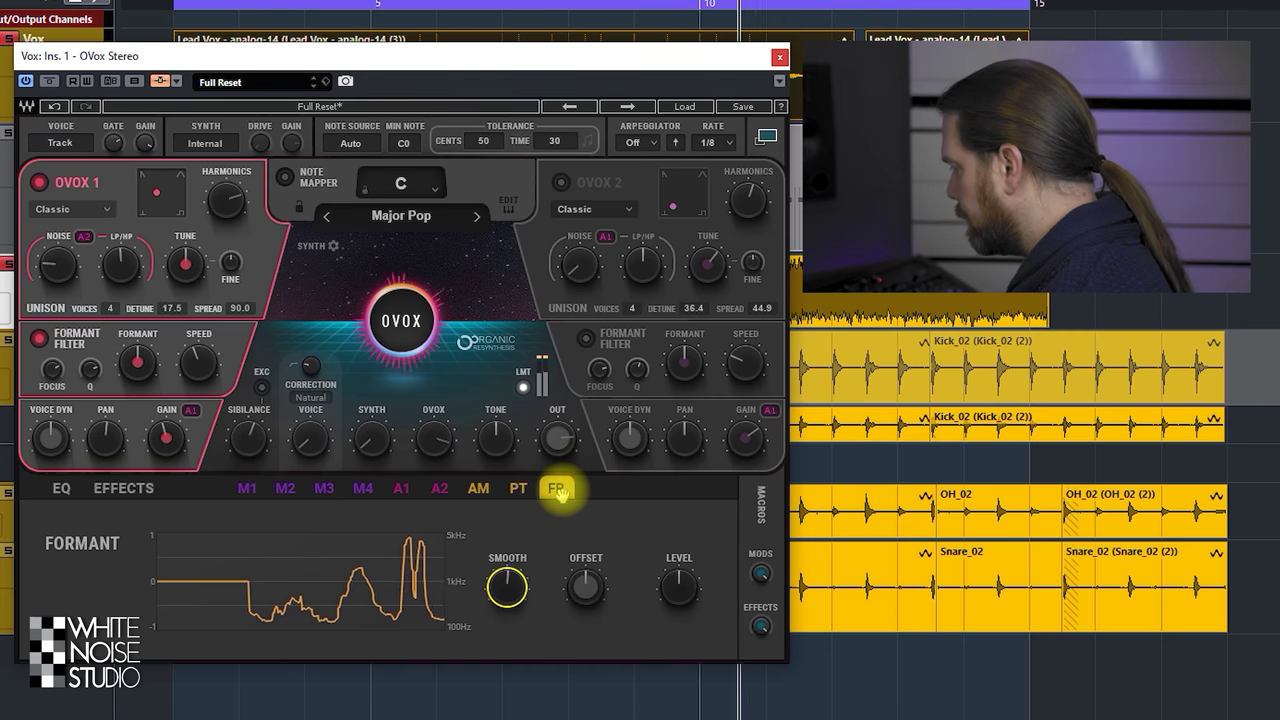
Swap EQ band 3 frequency modulation from the pitch follower to the formant follower.
left_click_drag(557, 491, 52, 497)
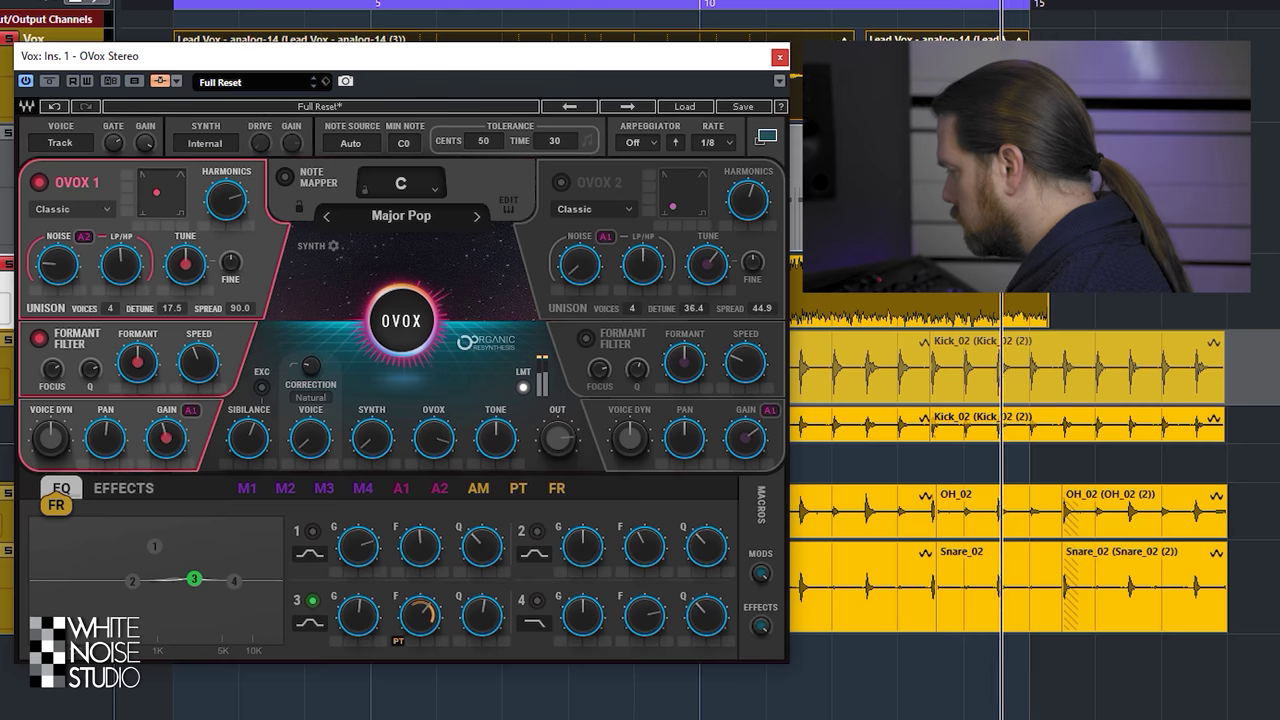
left_click_drag(52, 497, 358, 615)
left_click_drag(414, 655, 420, 658)
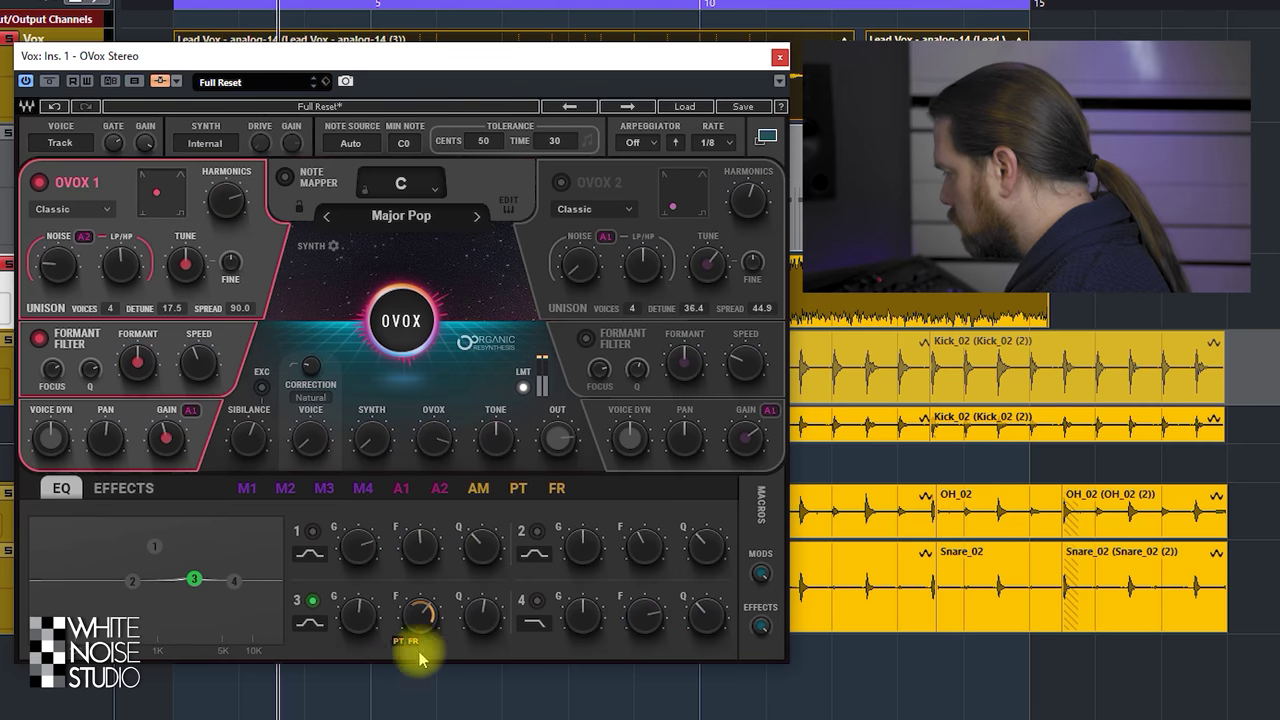
left_click(400, 646)
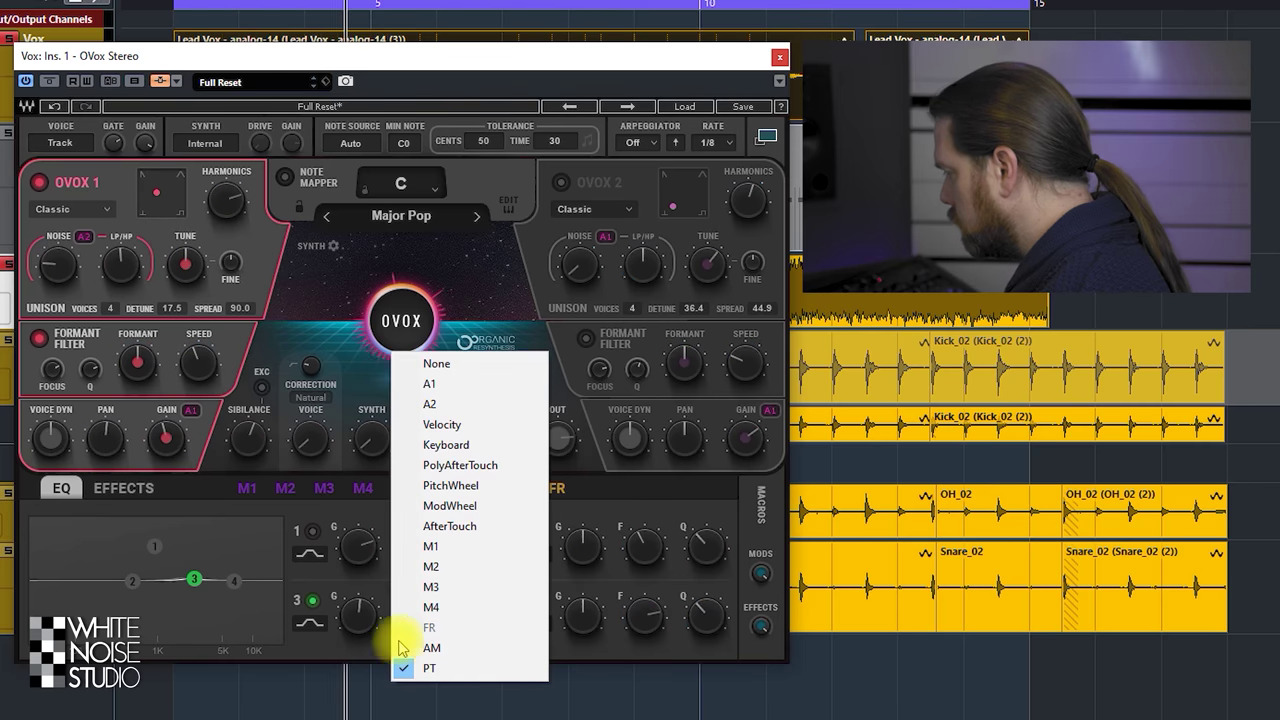
left_click(432, 362)
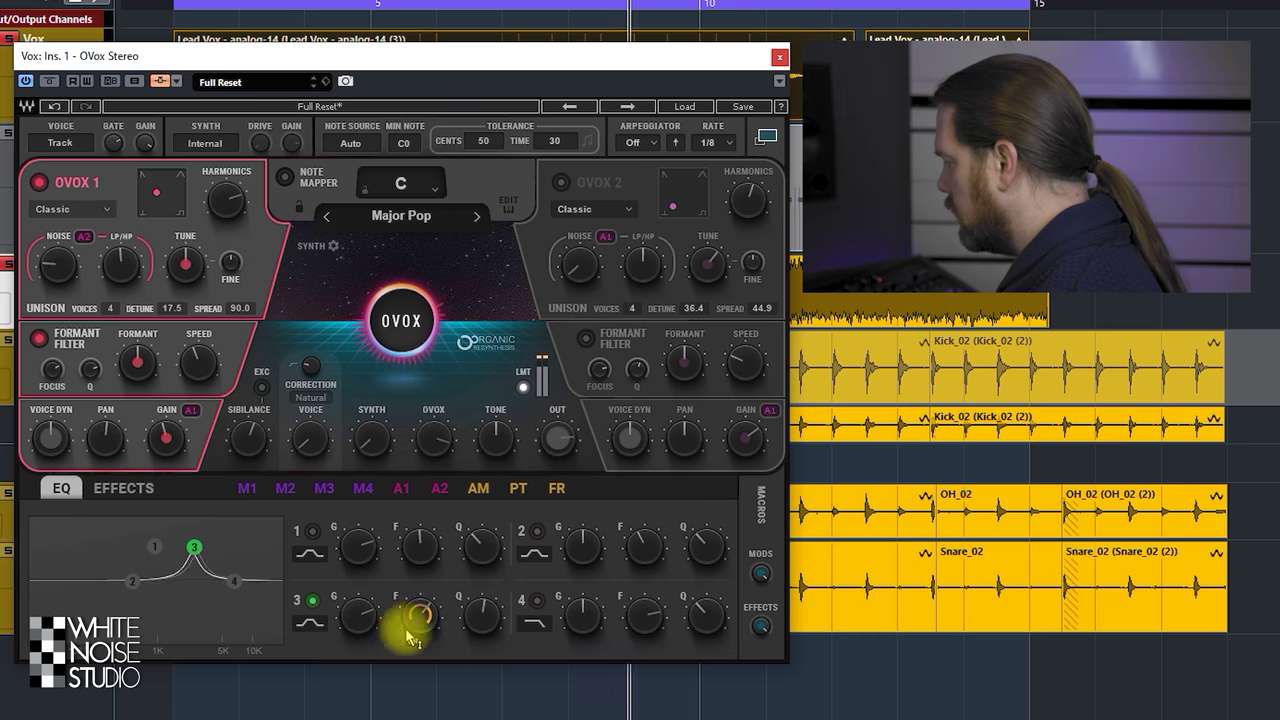
Route the formant follower to OVOX 1's tune and switch OVOX 2 back on.
left_click(557, 488)
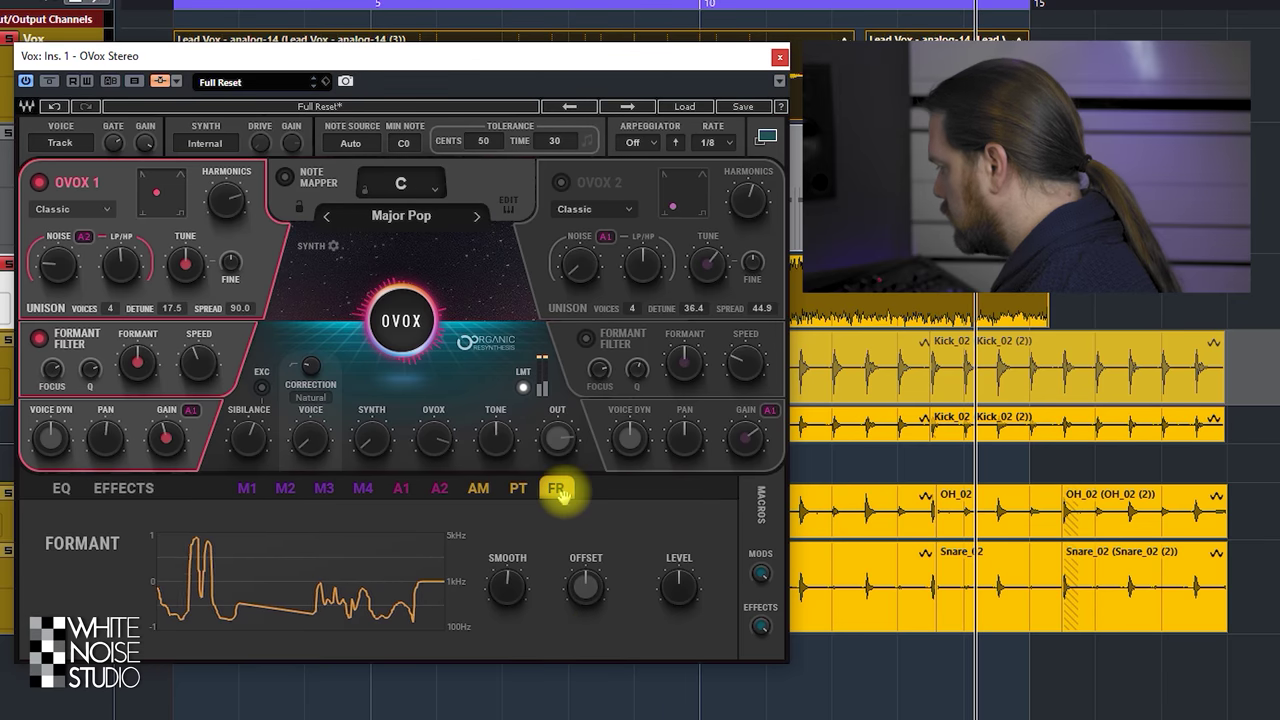
mouse_move(557, 488)
left_mouse_down()
mouse_move(161, 307)
mouse_move(180, 272)
left_mouse_up()
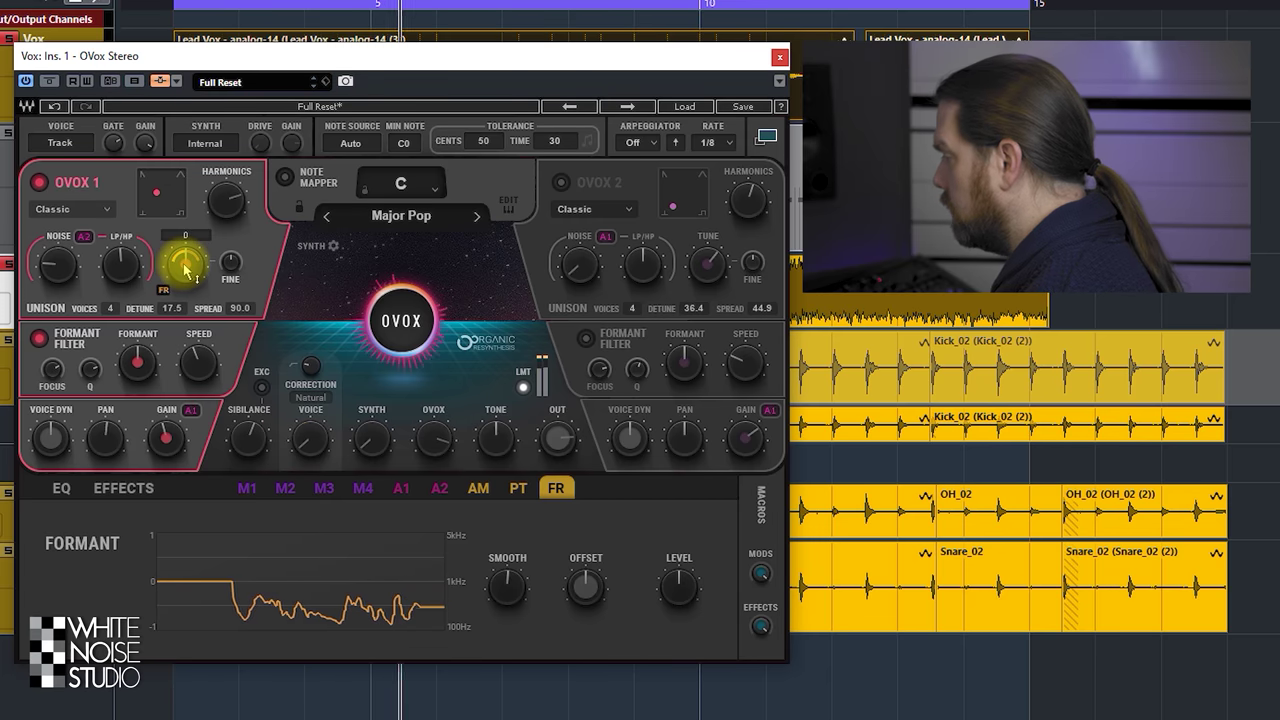
left_click(164, 289)
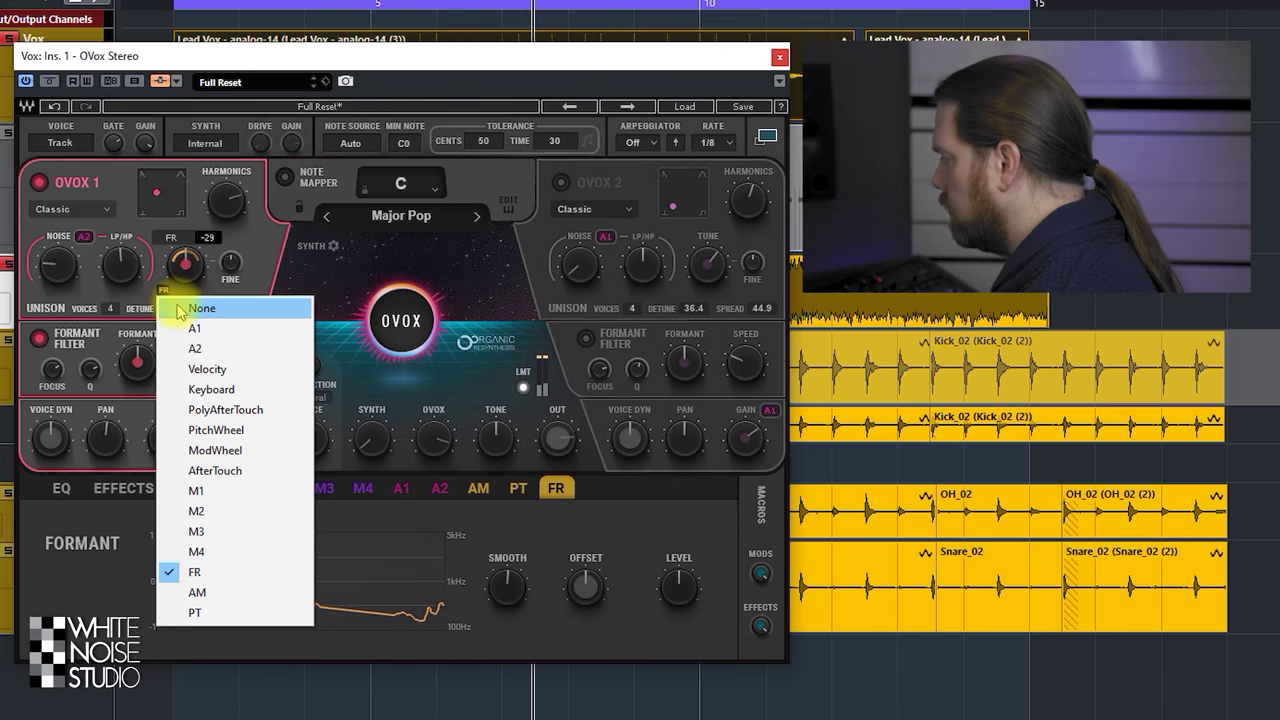
left_click(285, 177)
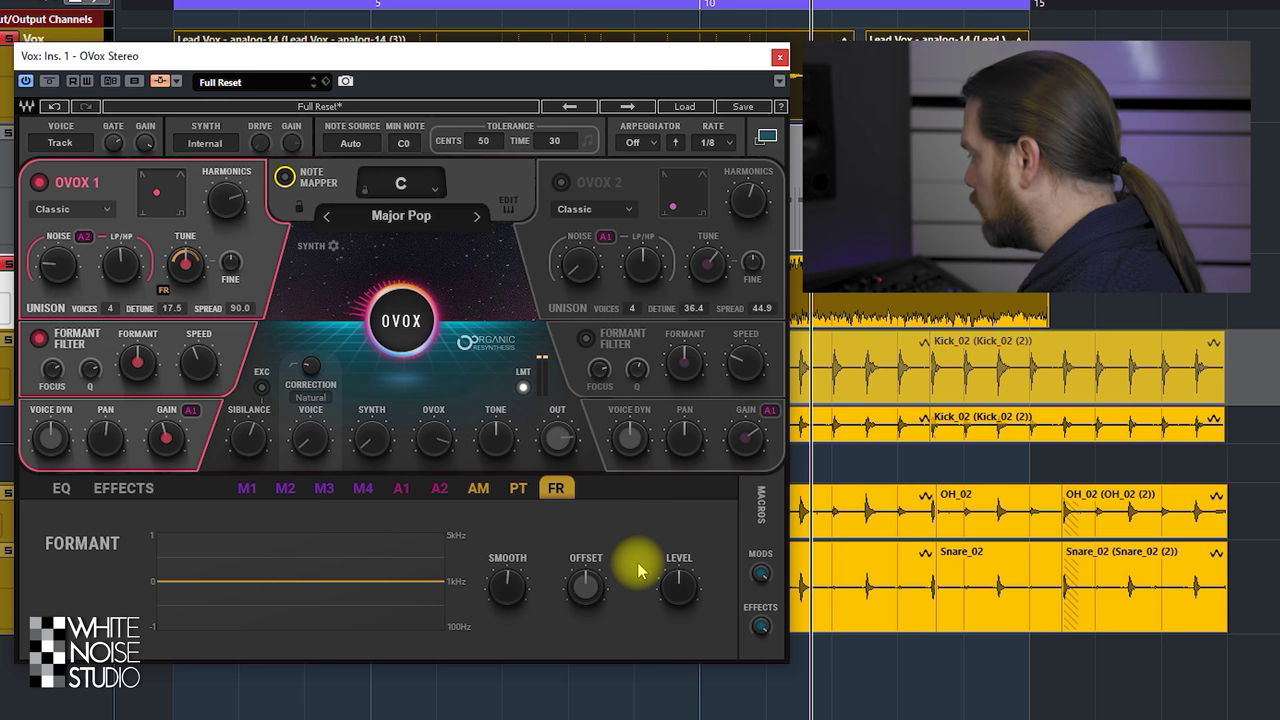
left_click(562, 183)
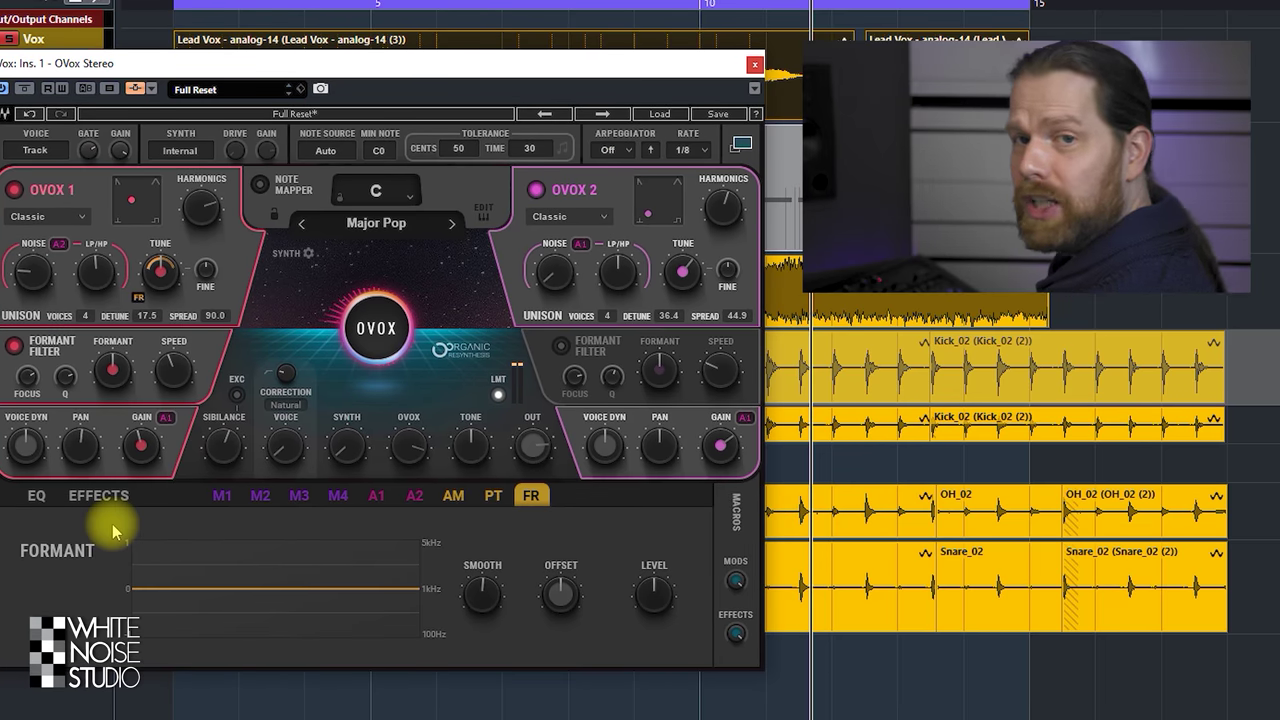
Drag the formant follower onto the EFFECTS page, over the Delay effect.
left_click(97, 497)
left_click(530, 497)
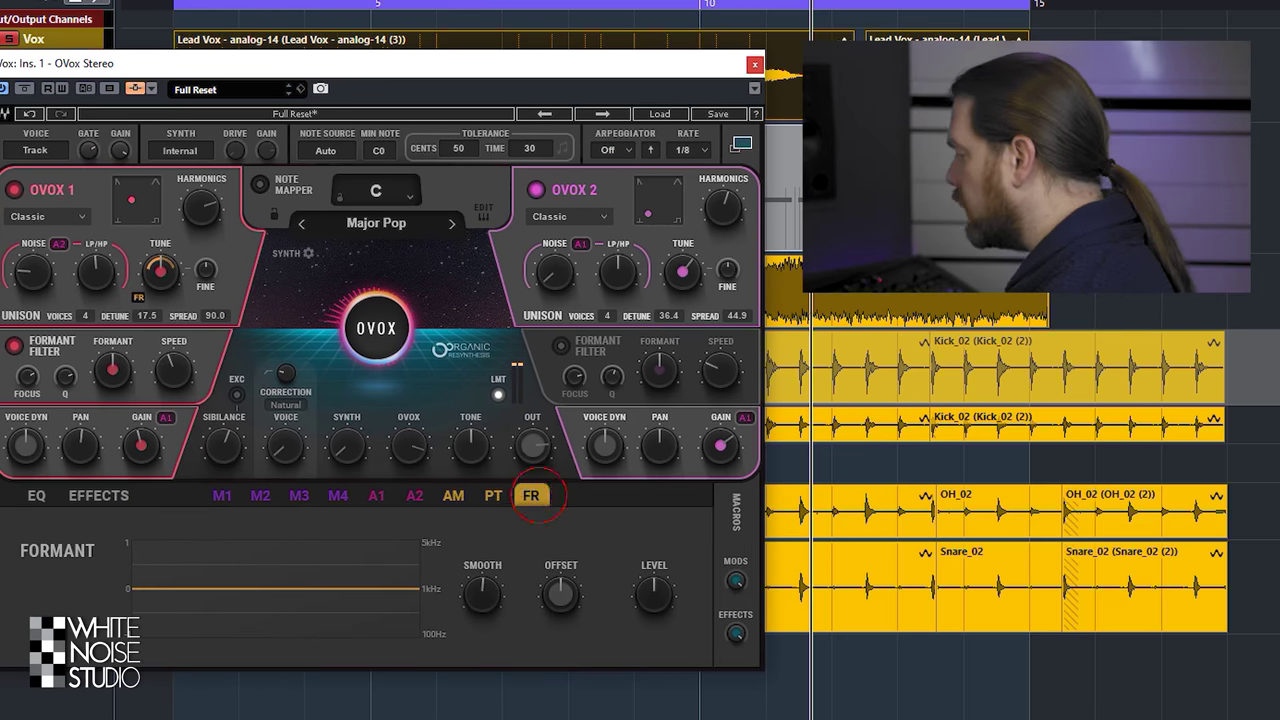
left_click_drag(530, 495, 90, 512)
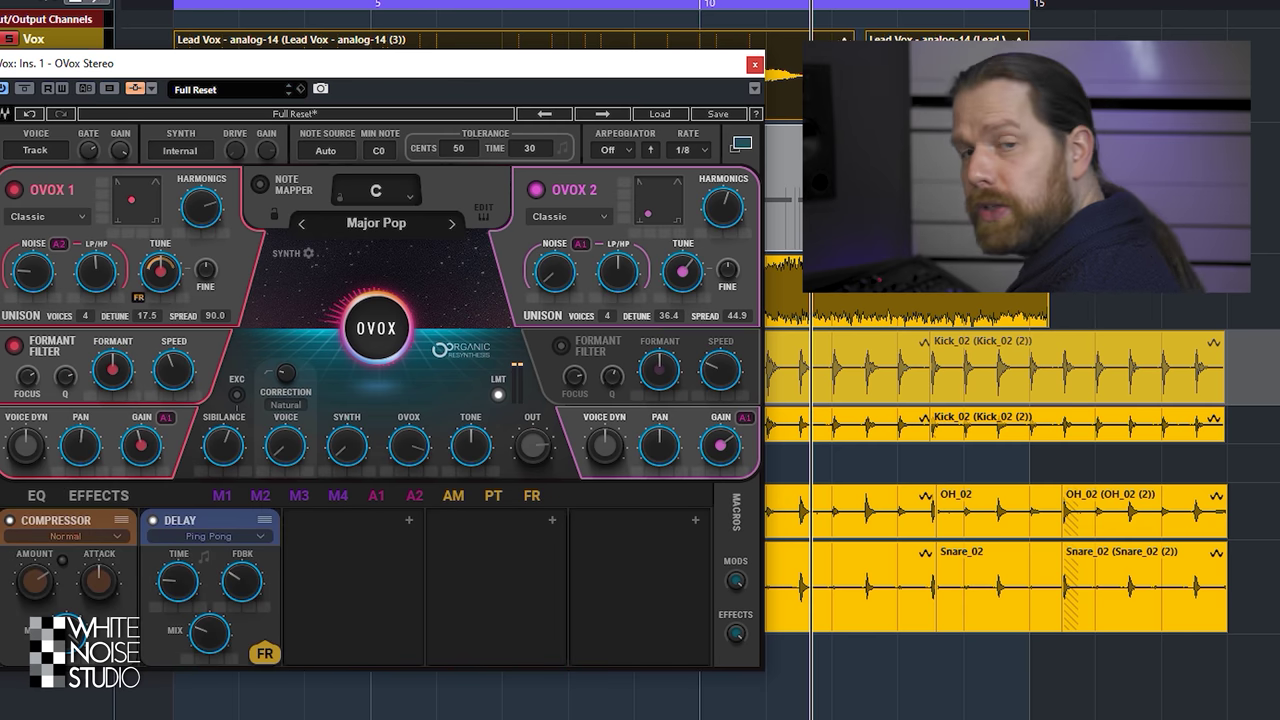
left_click_drag(265, 653, 248, 623)
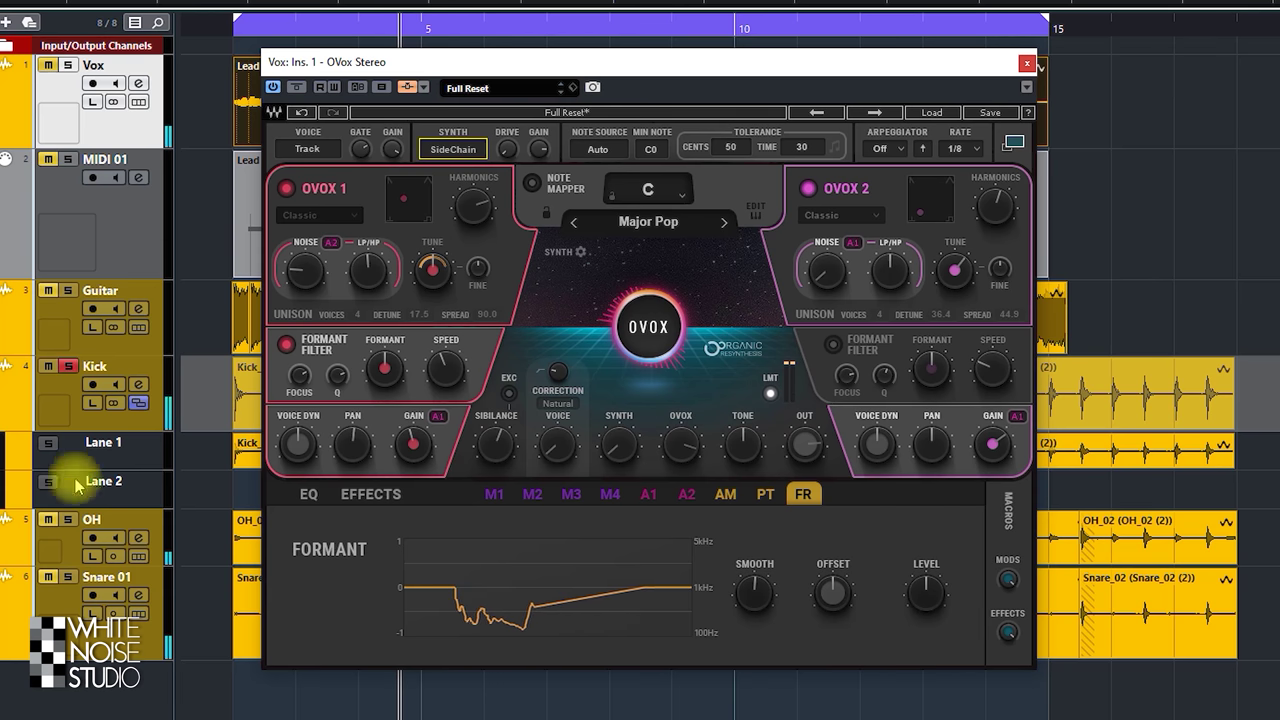
Close the Vox OVox and bring Snare 01's OVox fully into view without the Note Mapper editor.
left_click(60, 588)
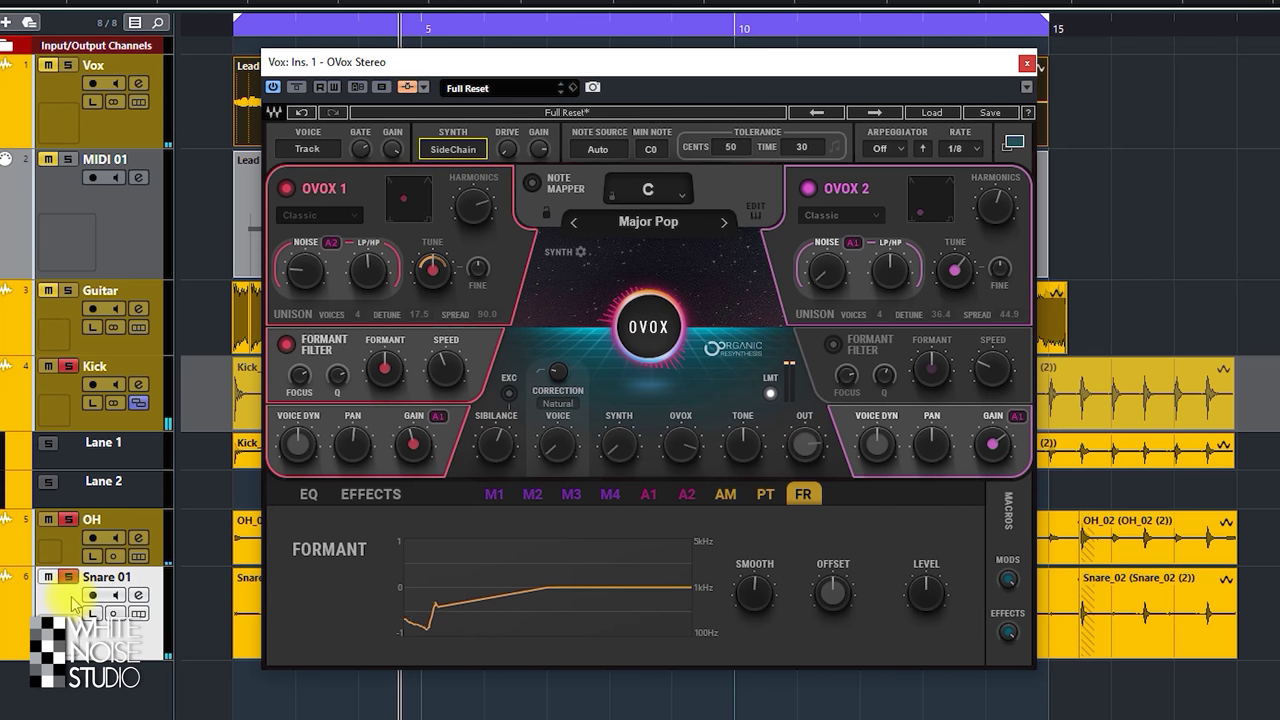
left_click(1027, 66)
left_click(67, 519)
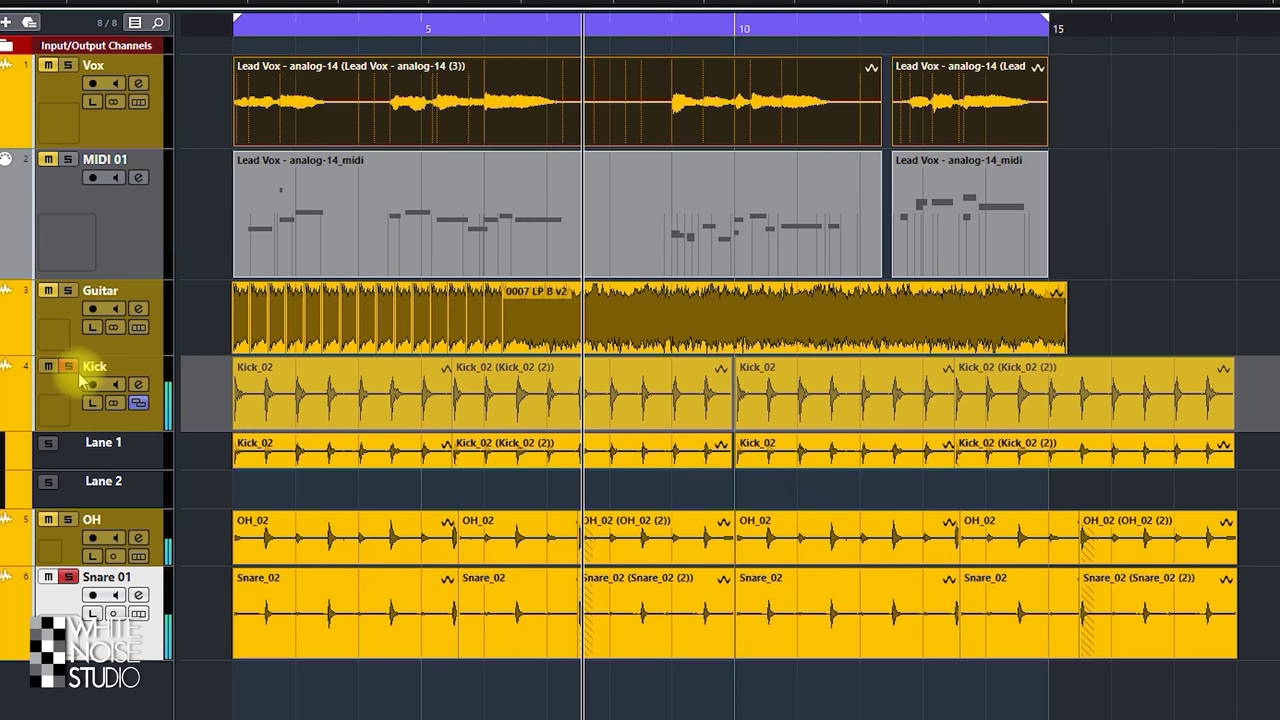
left_click(709, 332)
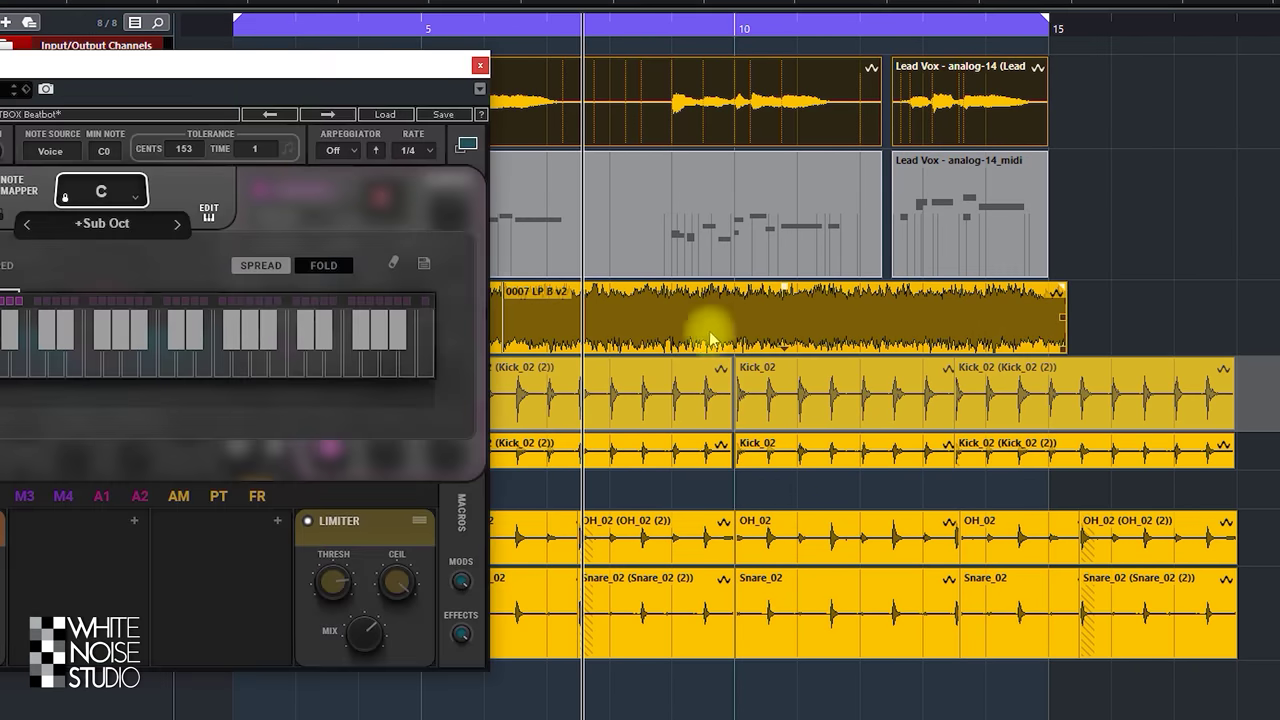
left_click_drag(330, 90, 748, 65)
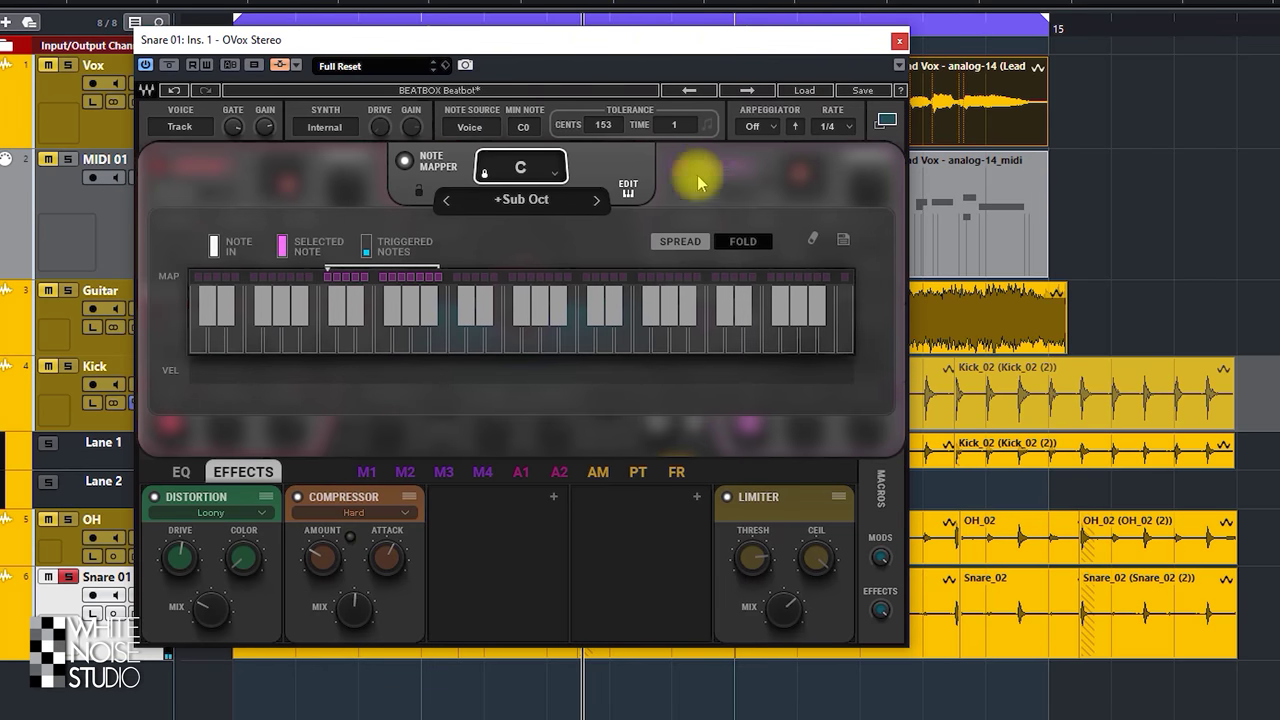
left_click(629, 189)
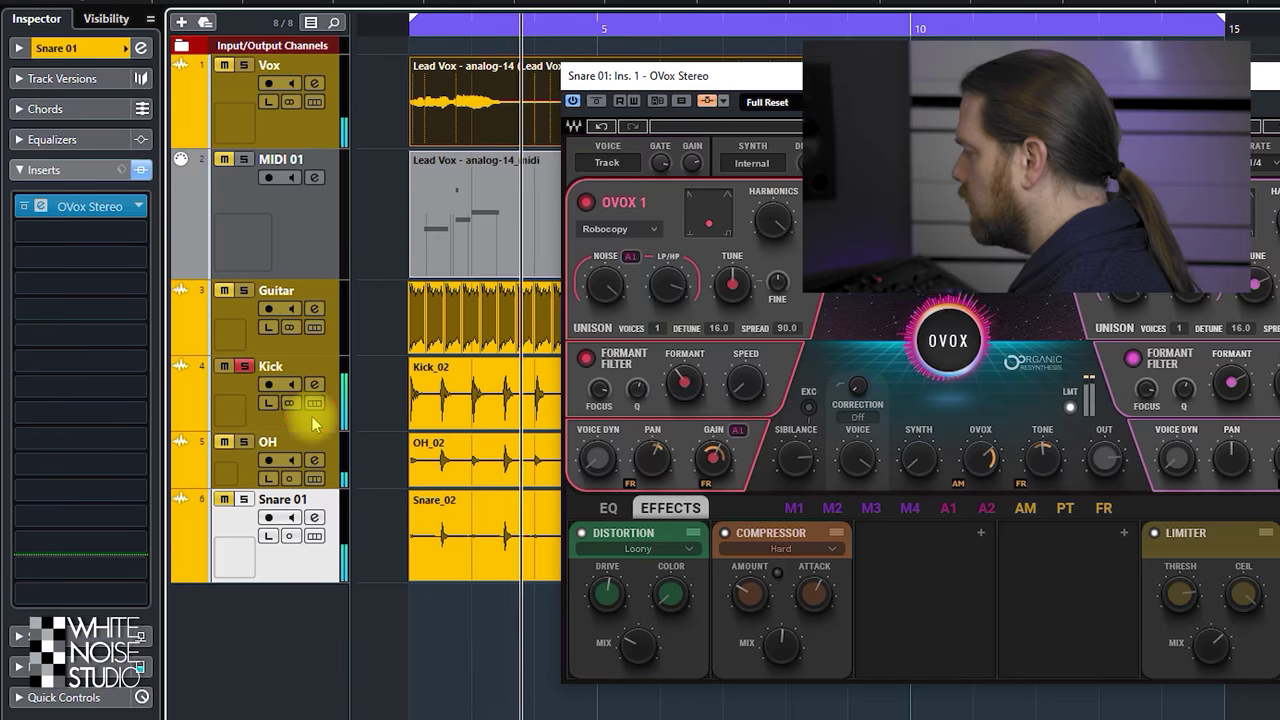
left_click(255, 398)
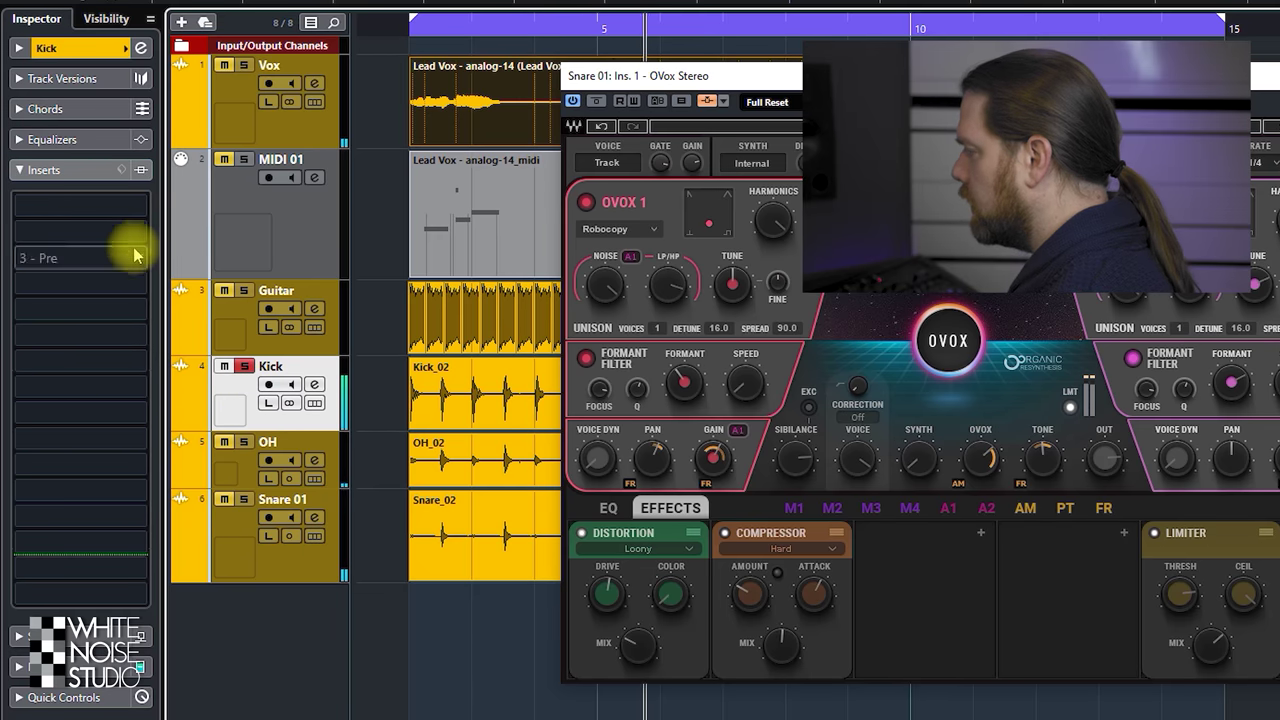
Insert OVox Stereo from the Modulation category into an empty Kick track insert slot.
left_click(120, 207)
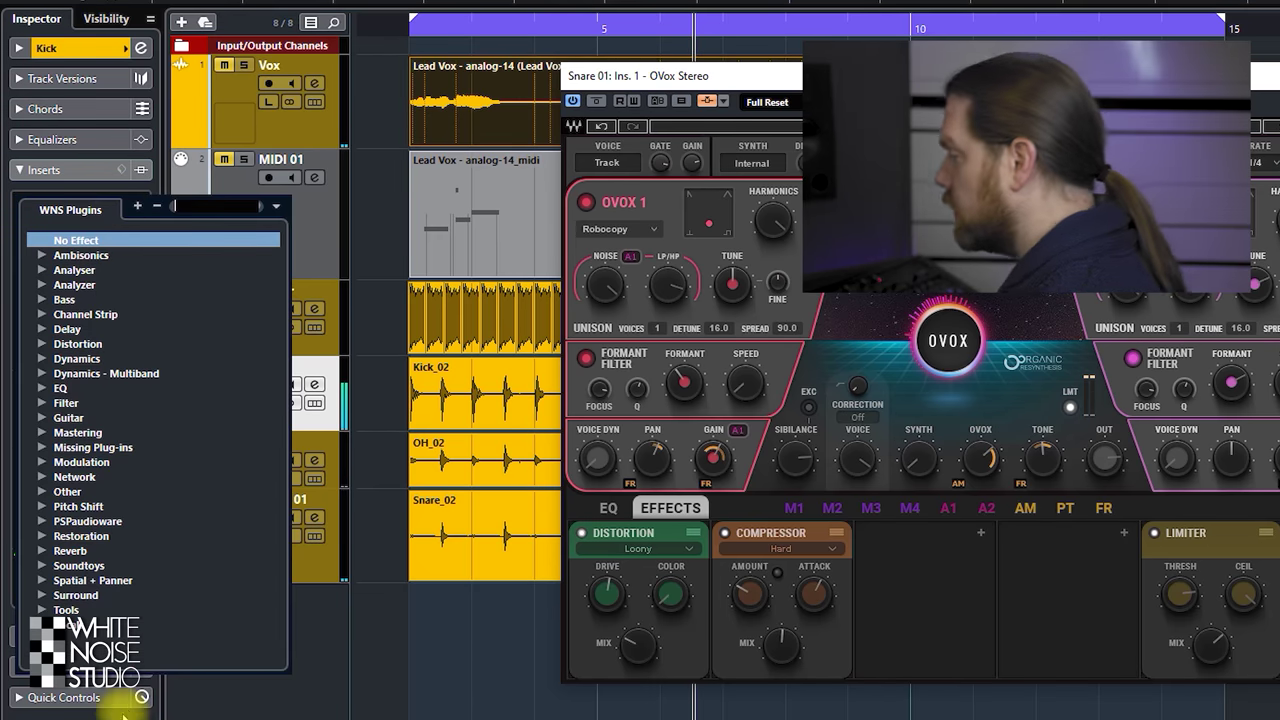
left_click(43, 492)
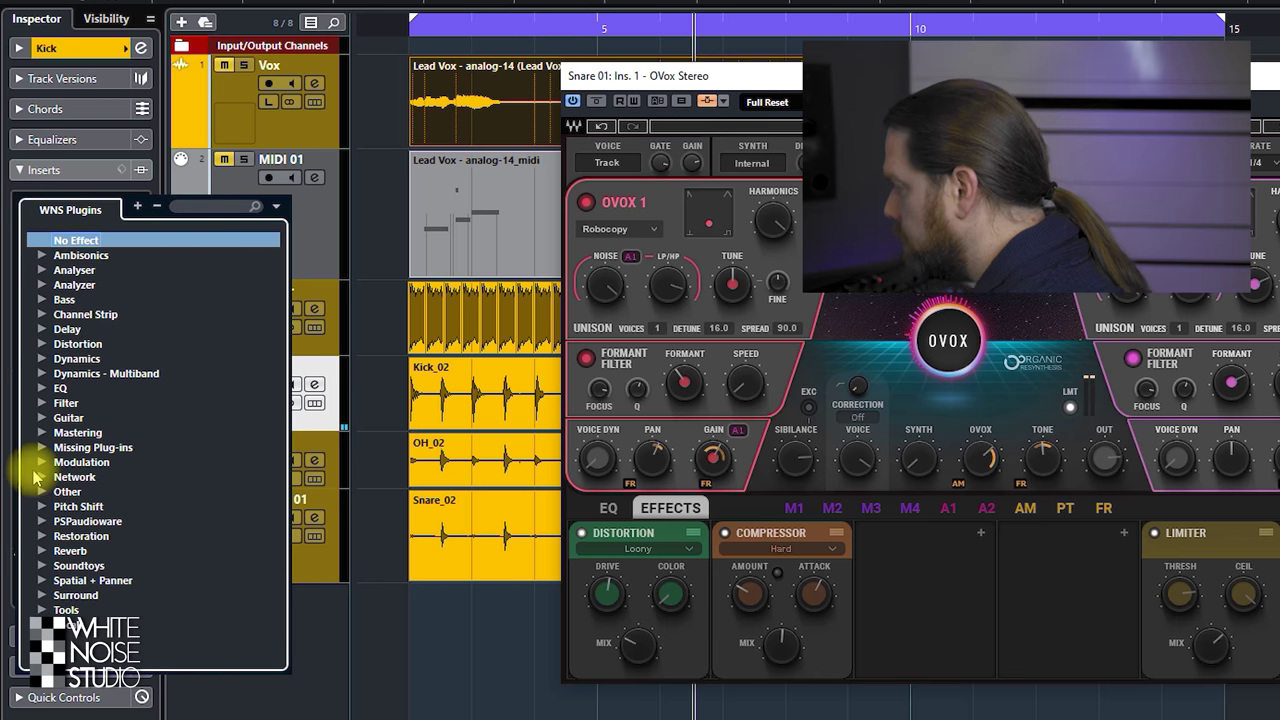
left_click(41, 462)
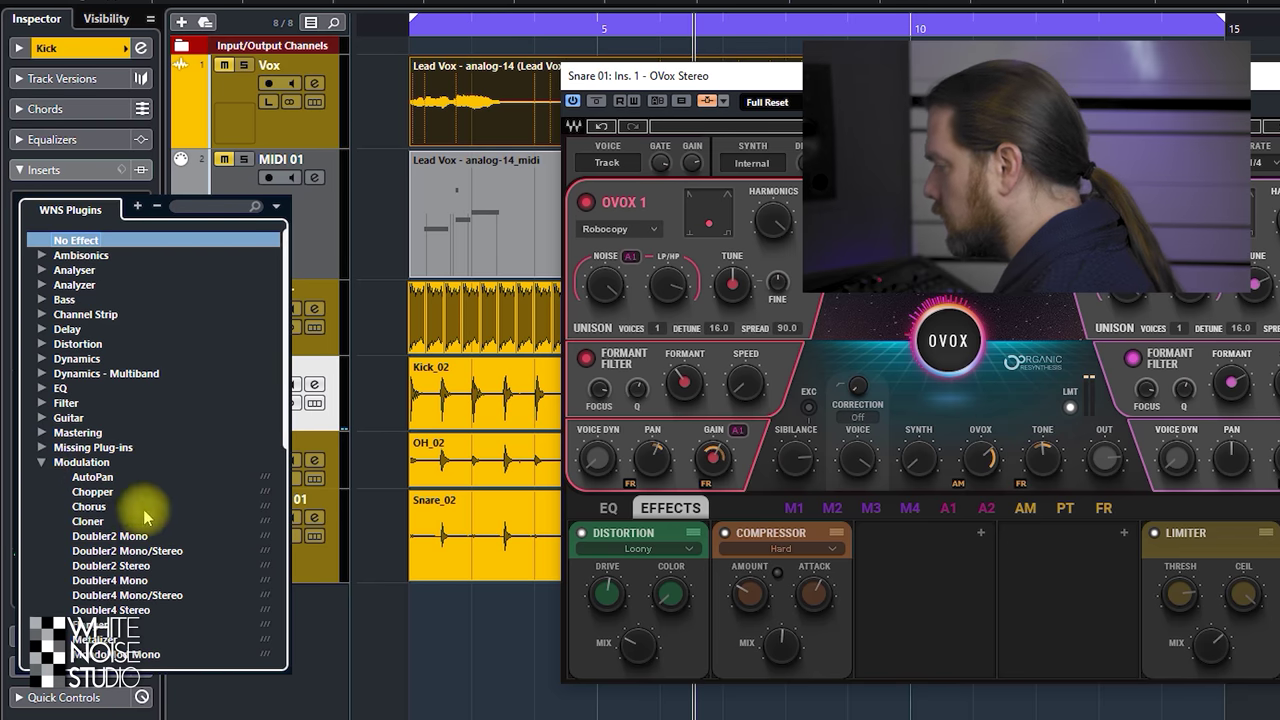
scroll(140, 508, "down", 3)
scroll(150, 505, "down", 1)
left_click(100, 580)
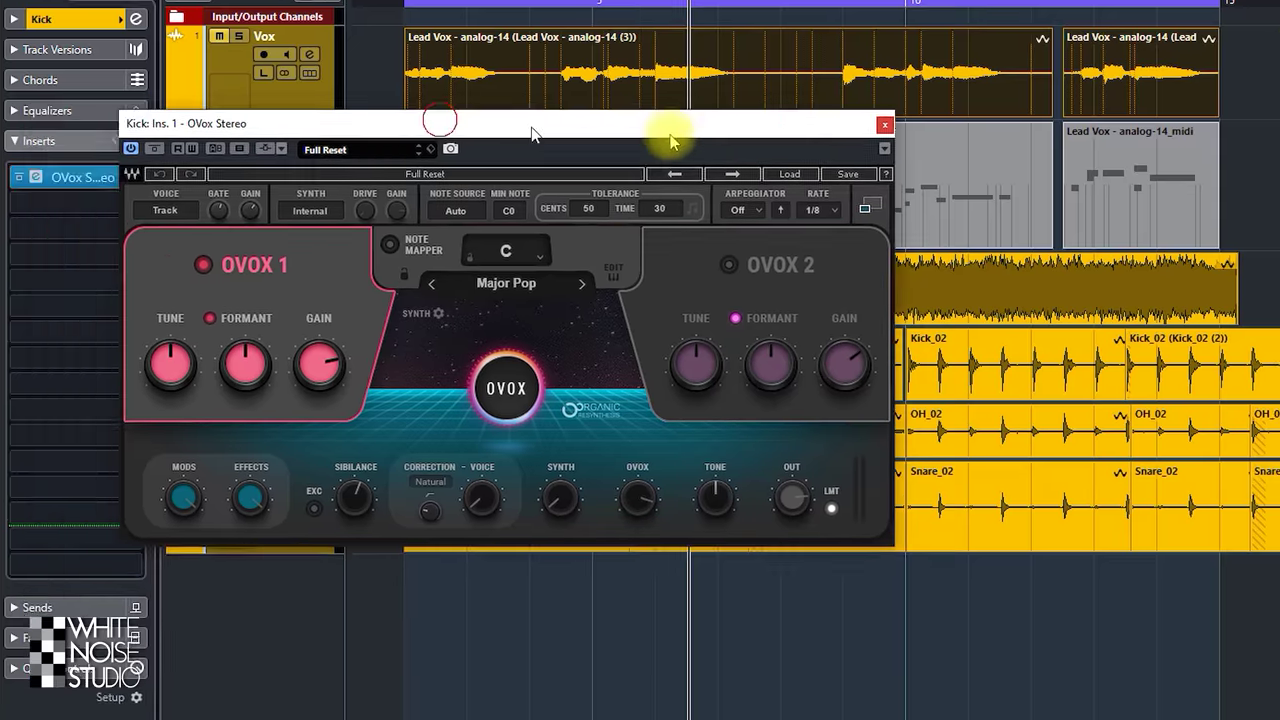
Lower the Kick OVox's OVOX 1 tune to -2 and switch to its full editing view.
left_click_drag(531, 147, 1092, 90)
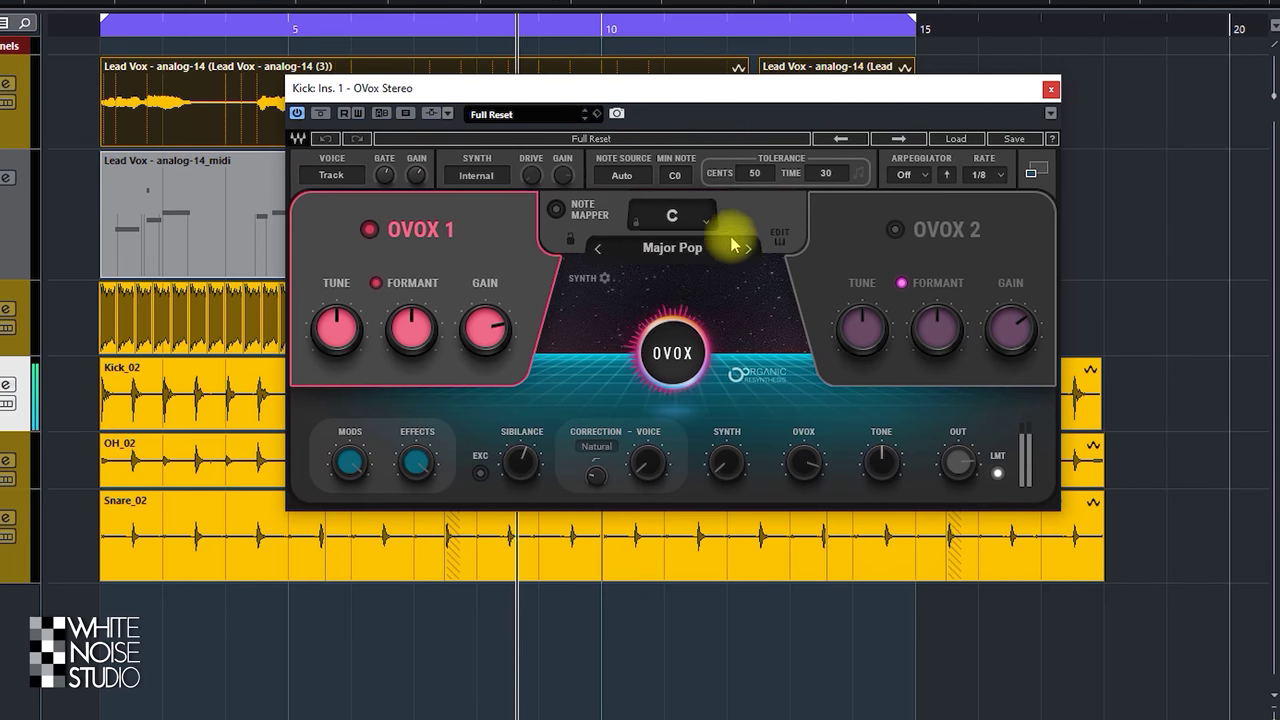
left_click_drag(360, 310, 360, 322)
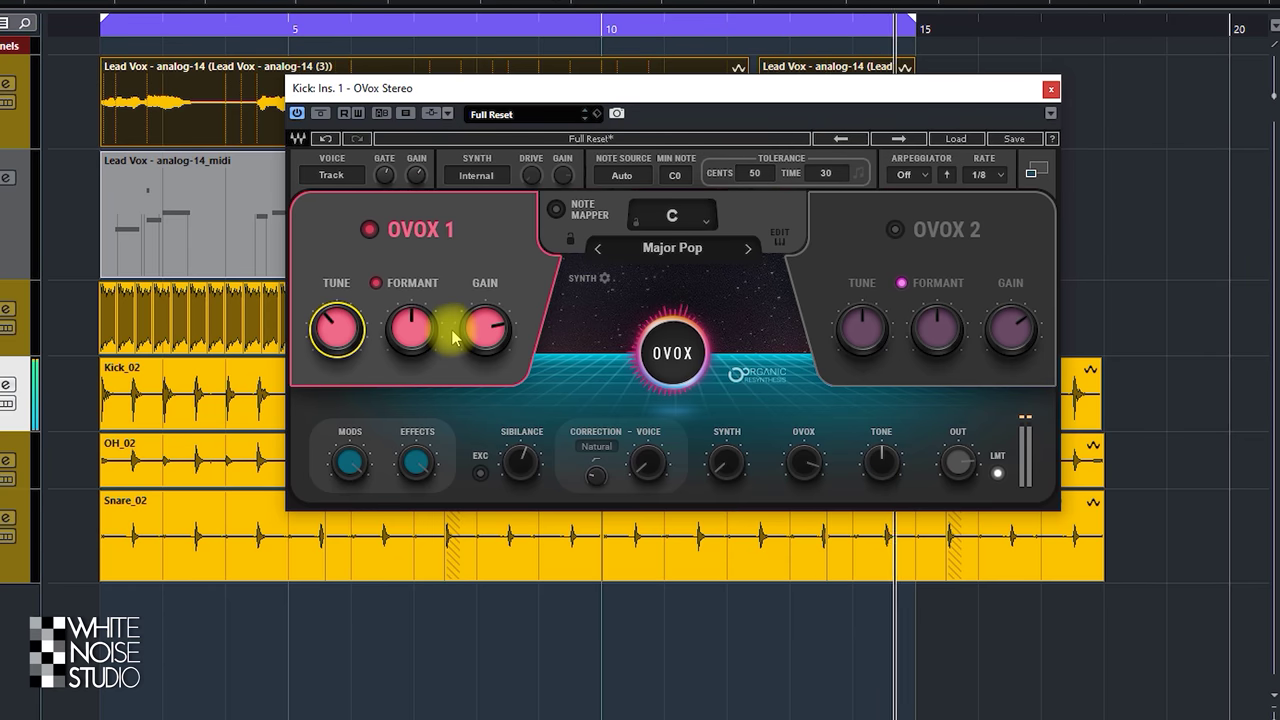
left_click(1035, 175)
left_click_drag(762, 88, 559, 54)
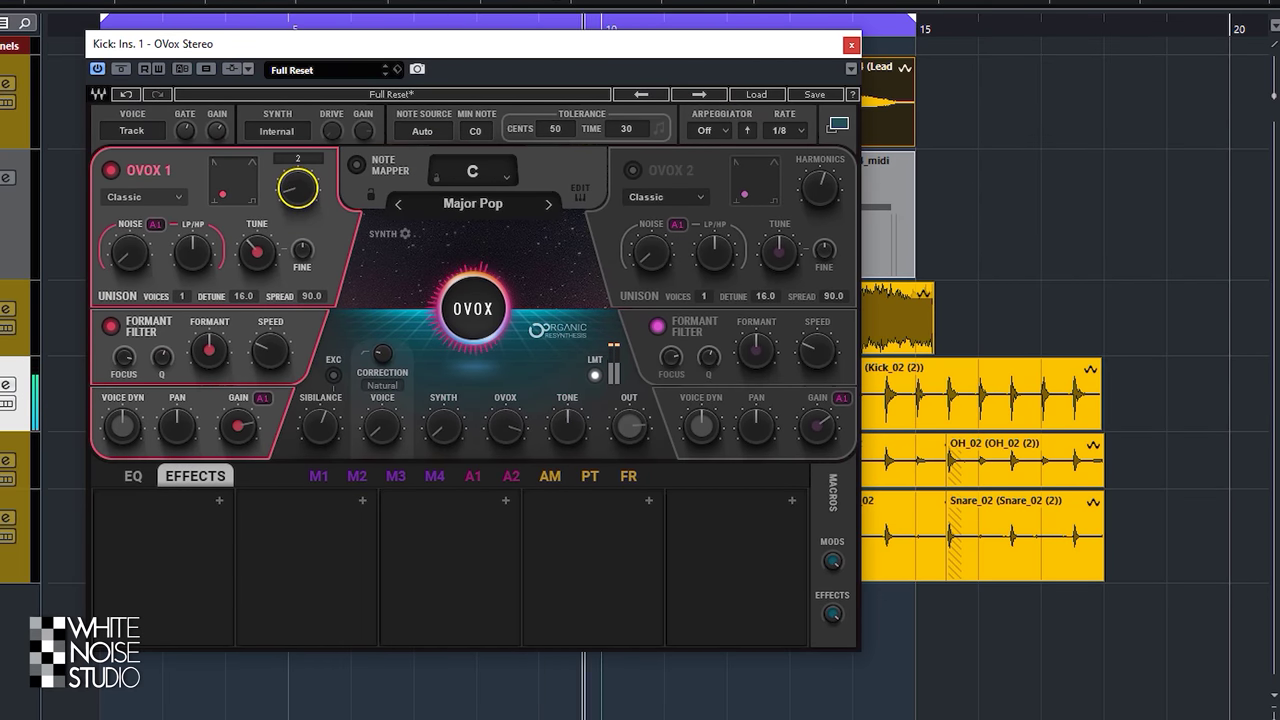
In the OVox EQ, move band 1 to a lower frequency and enable band 4 as a high cut.
left_click(134, 477)
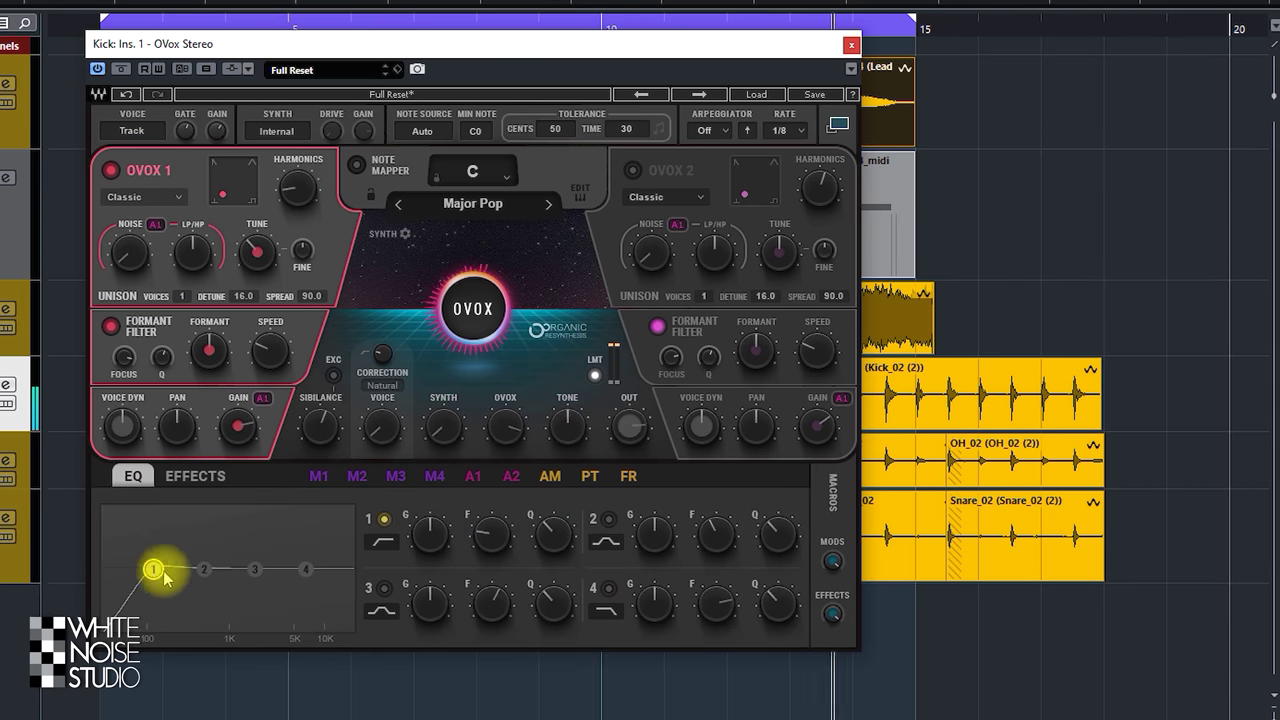
left_click_drag(160, 575, 127, 573)
left_click(306, 569)
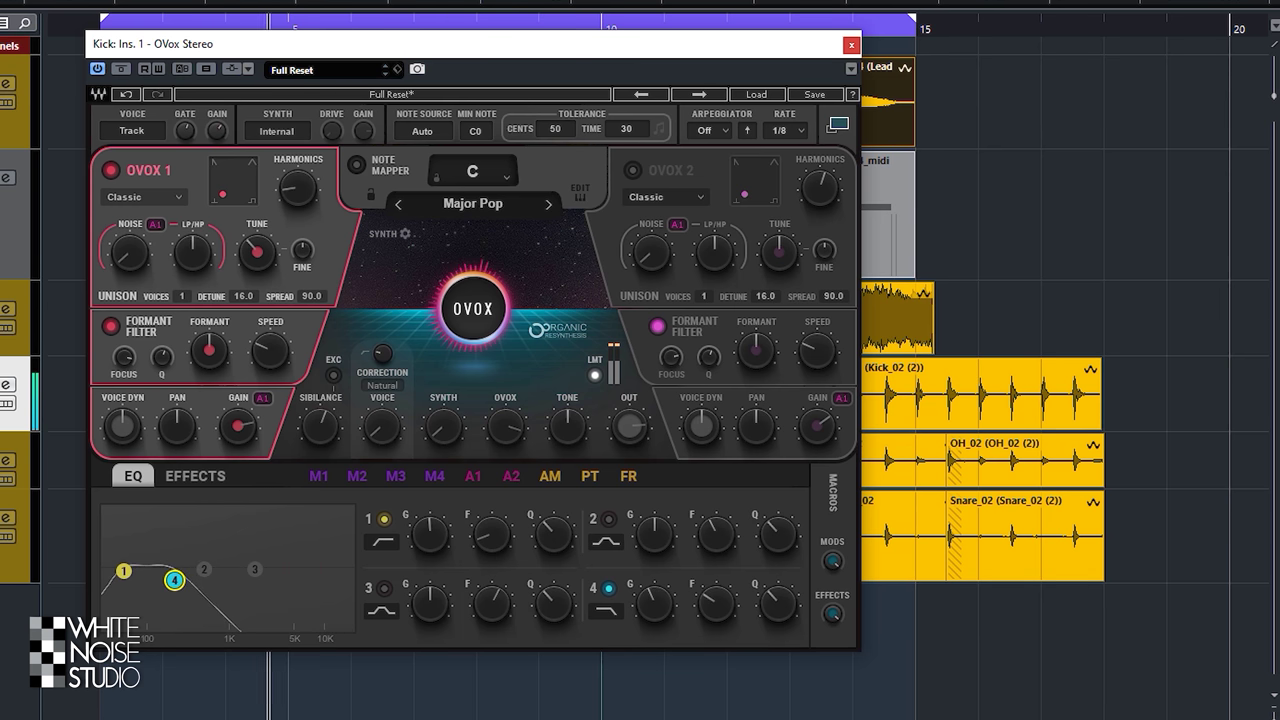
Briefly check the note mapper editor, then close the Kick OVox window.
left_click(580, 192)
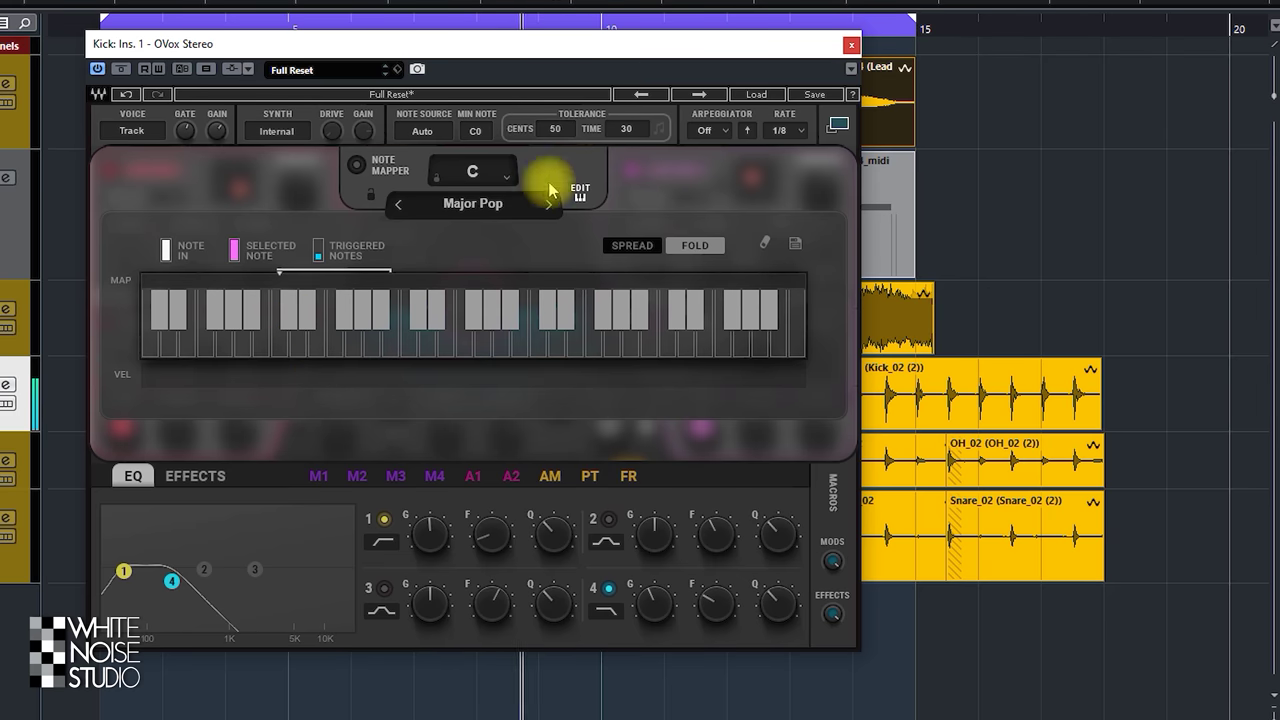
left_click(578, 192)
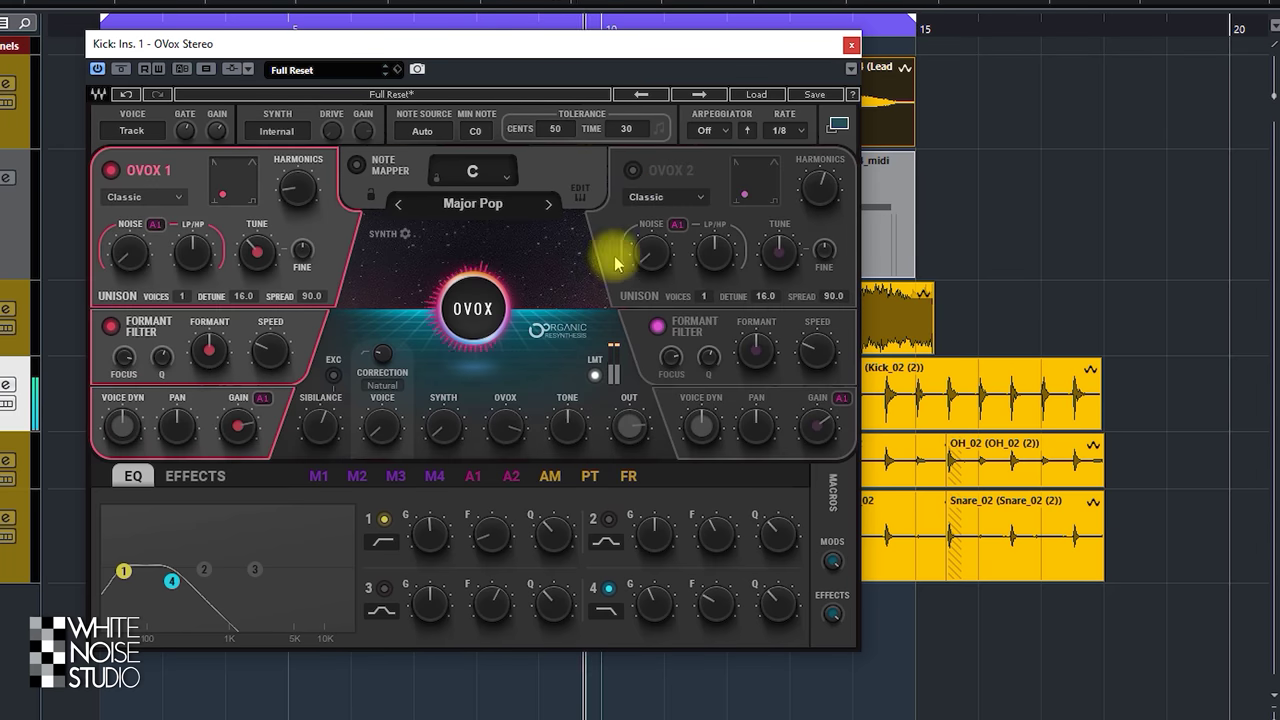
left_click(850, 45)
Duplicate the Kick track as Kick (D) and remove its OVox insert, discarding the plugin settings.
right_click(323, 409)
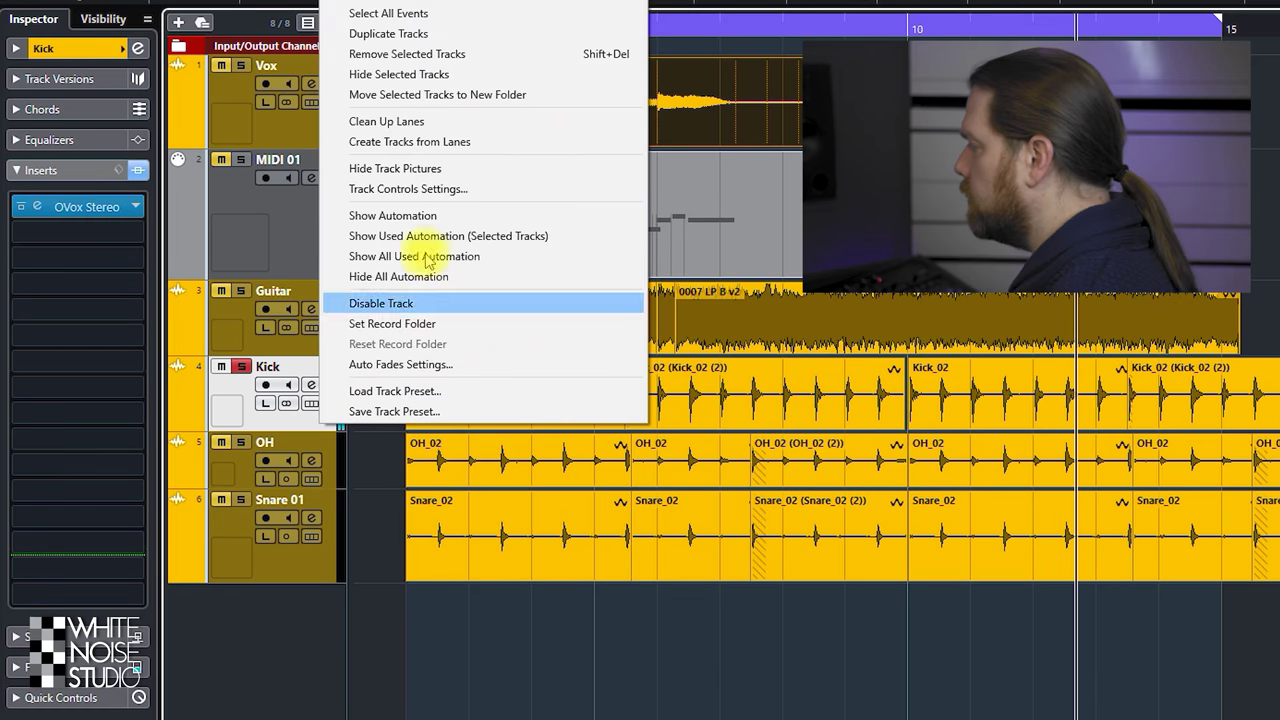
left_click(437, 34)
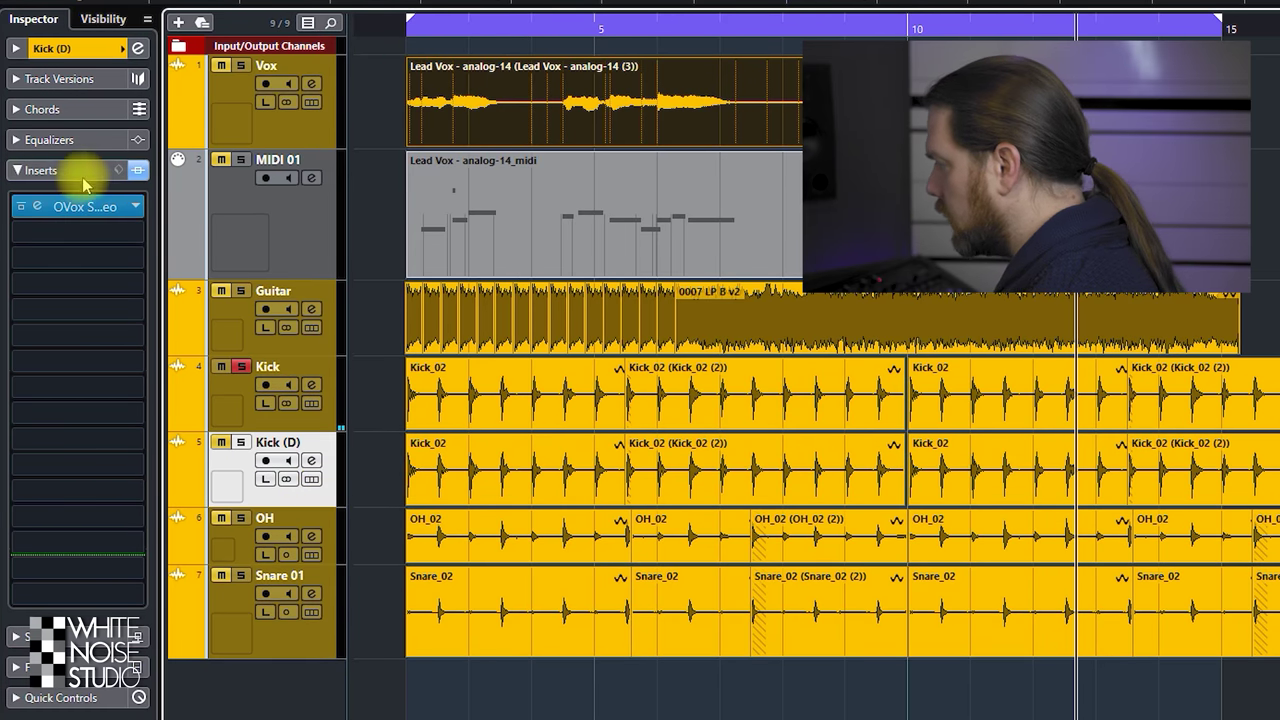
left_click(78, 230)
scroll(110, 300, "down", 5)
scroll(90, 258, "up", 3)
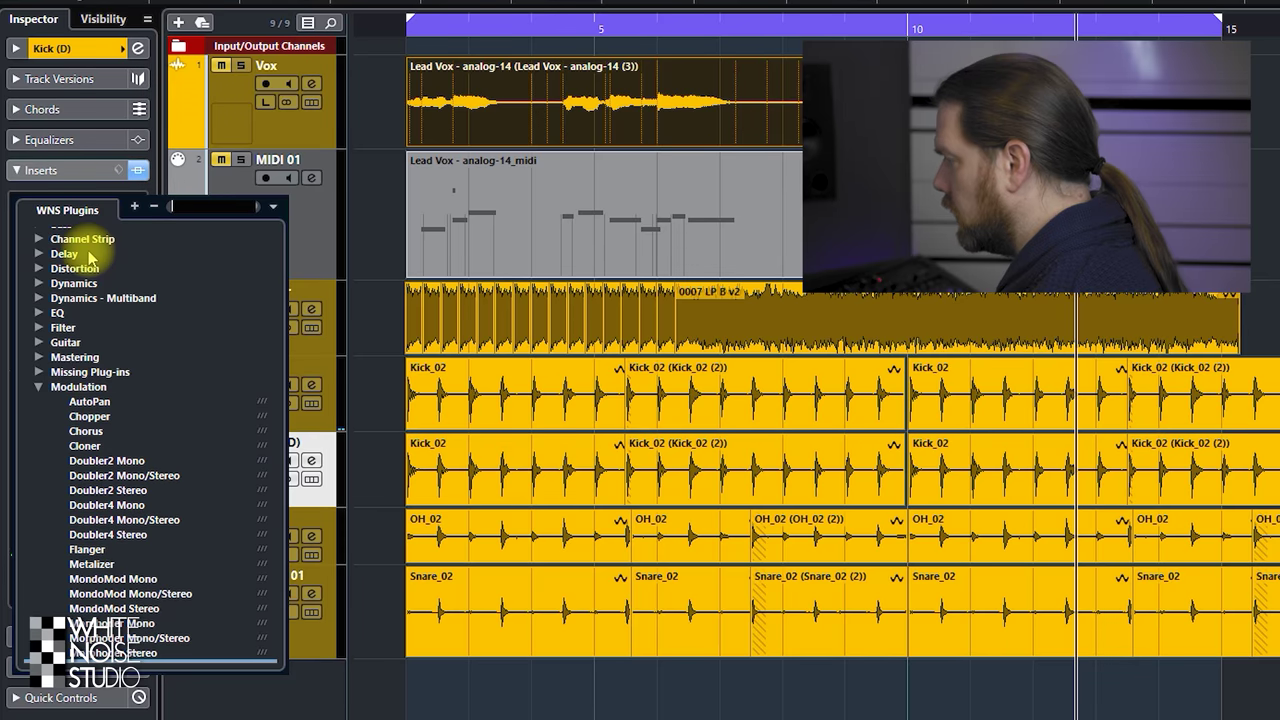
scroll(90, 256, "up", 2)
left_click(749, 286)
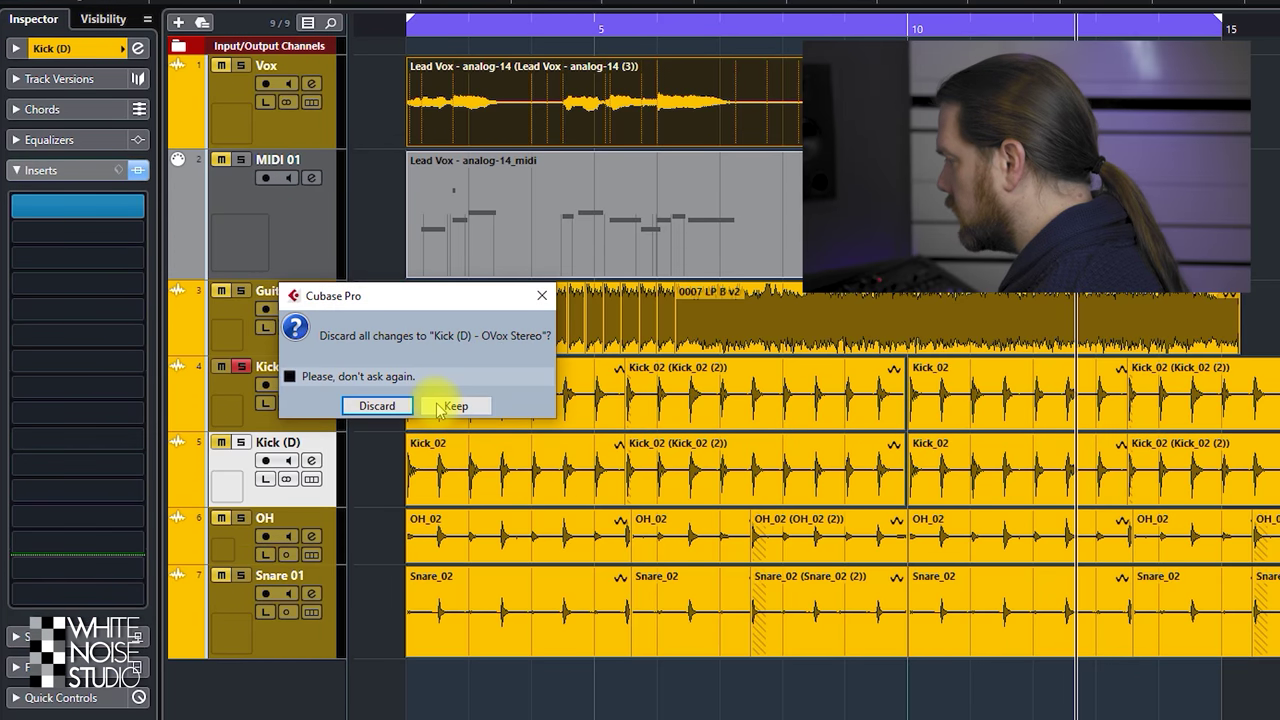
left_click(380, 403)
Solo Kick (D) and enable its channel low-cut, lowered to around 91 Hz.
left_click(240, 441)
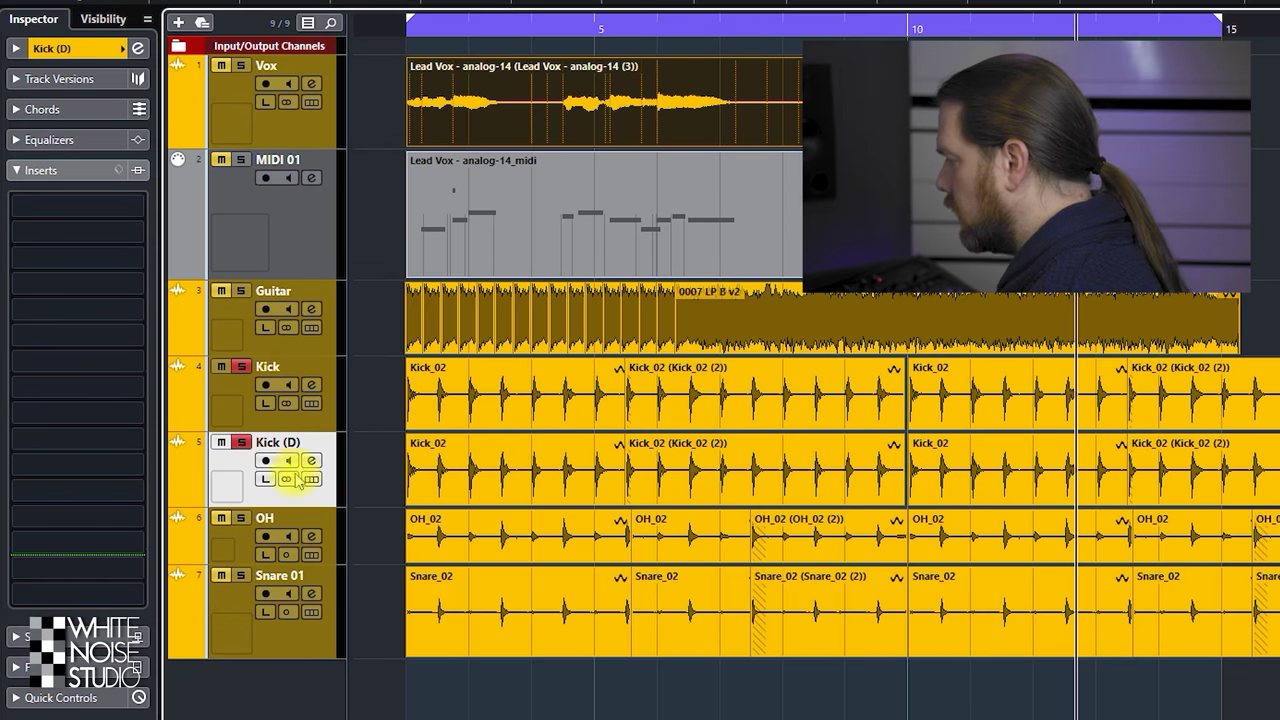
left_click(311, 461)
left_click(140, 575)
mouse_move(174, 576)
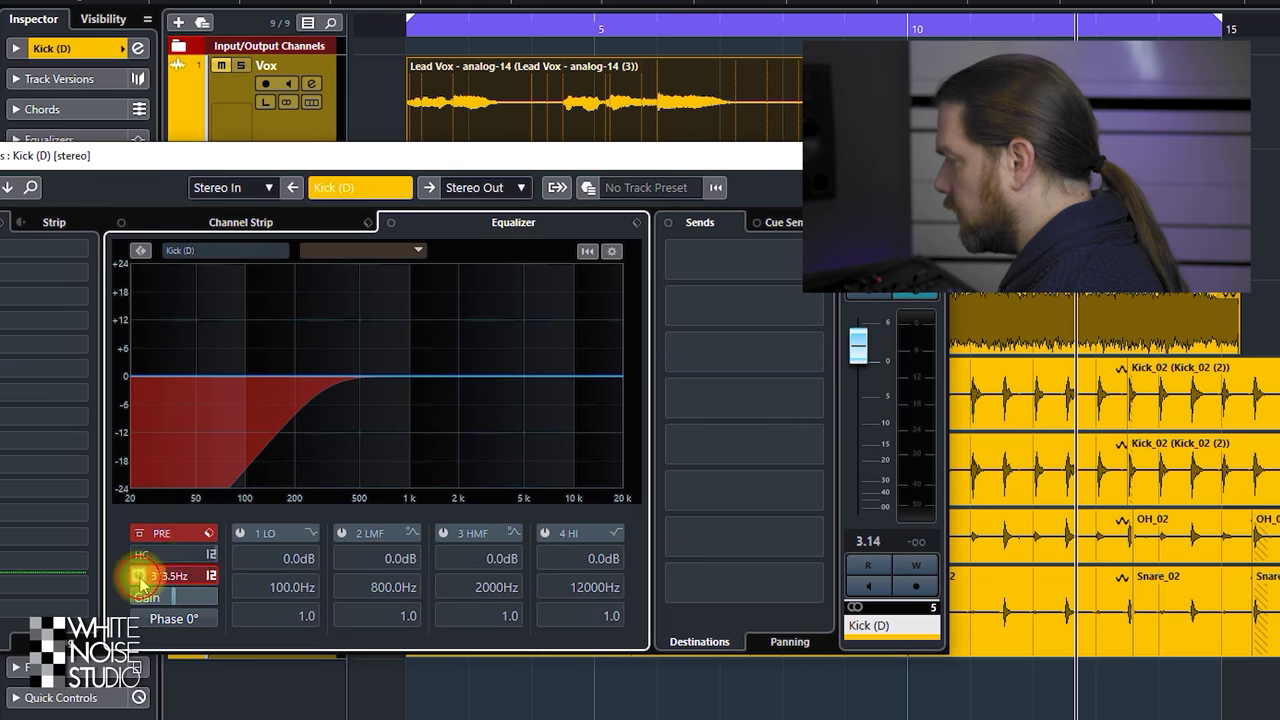
left_click_drag(160, 580, 140, 576)
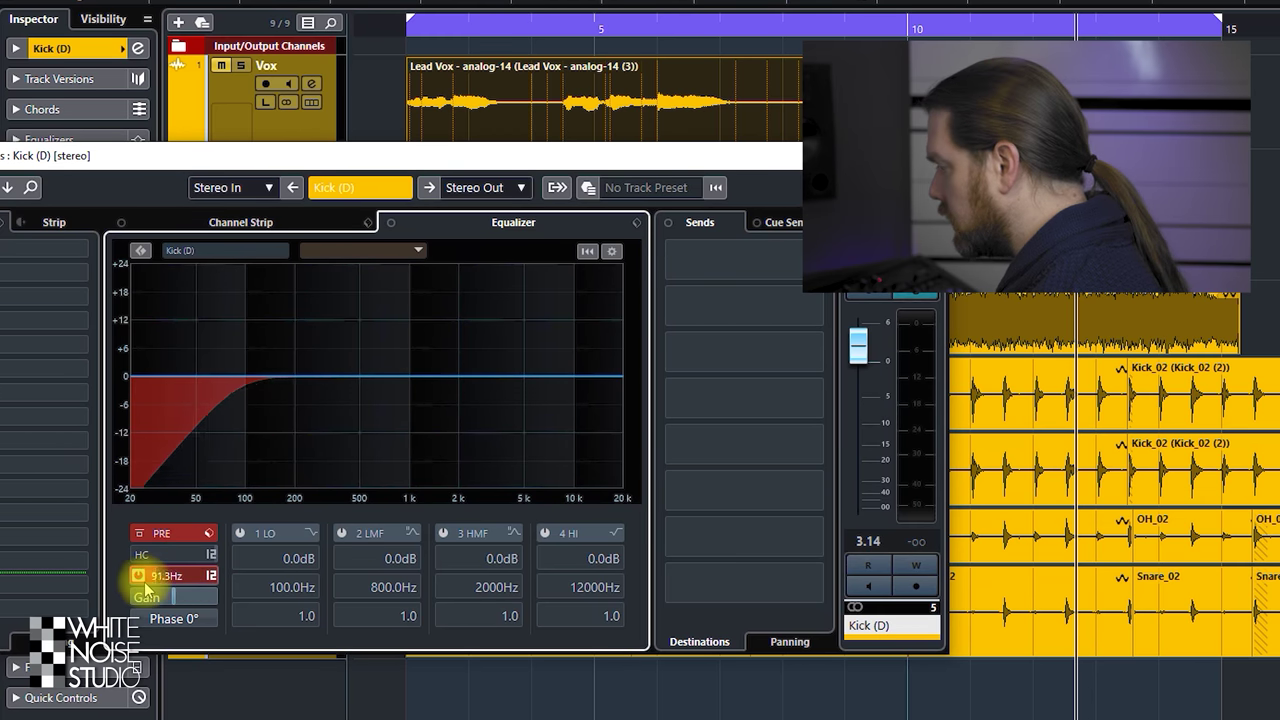
key("Escape")
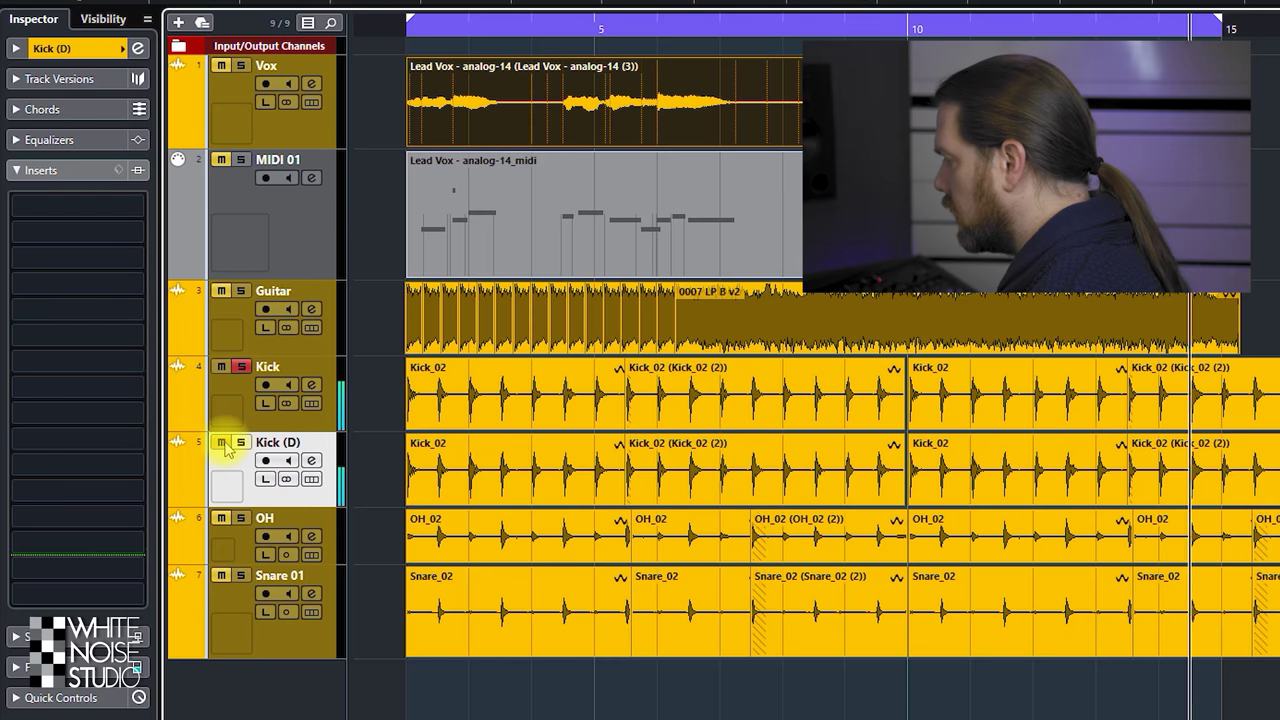
Solo Kick (D) and Snare 01, setting Kick (D) to -7.66 dB and Snare to -9.98 dB.
left_click(30, 666)
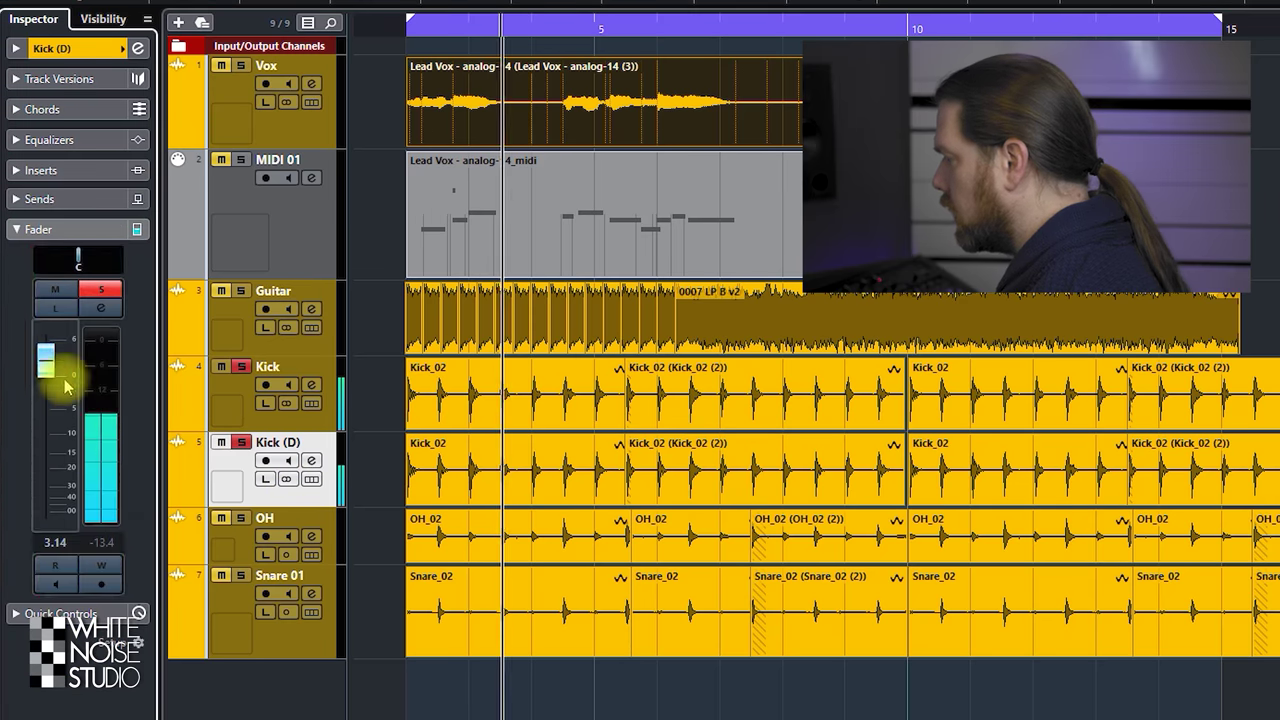
left_click_drag(55, 405, 60, 407)
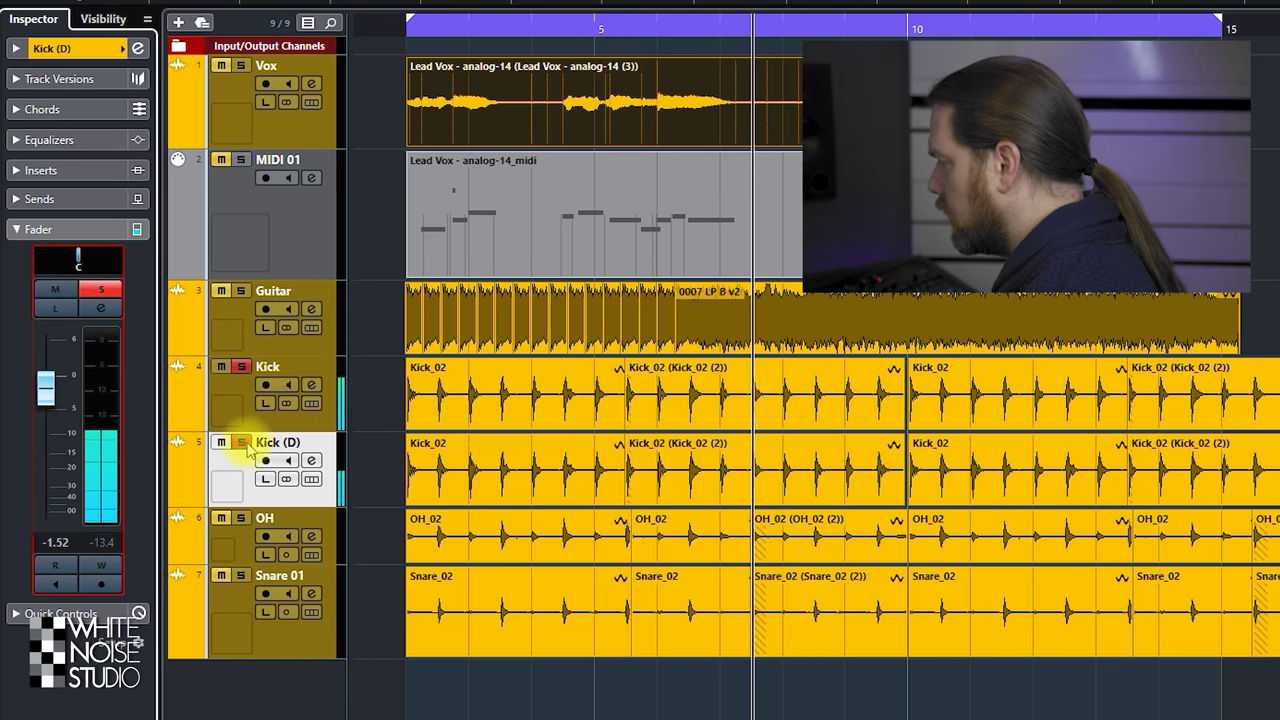
left_click(241, 442)
left_click(241, 575)
left_click(240, 603)
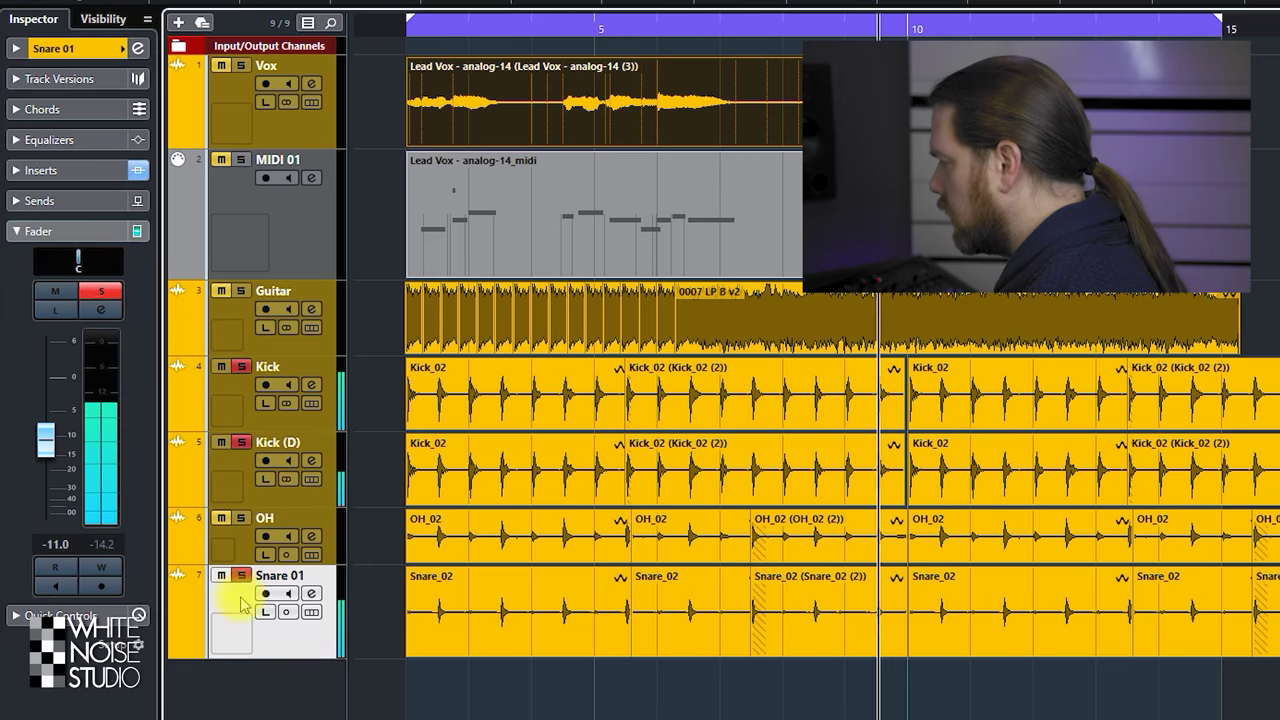
left_click_drag(45, 440, 45, 435)
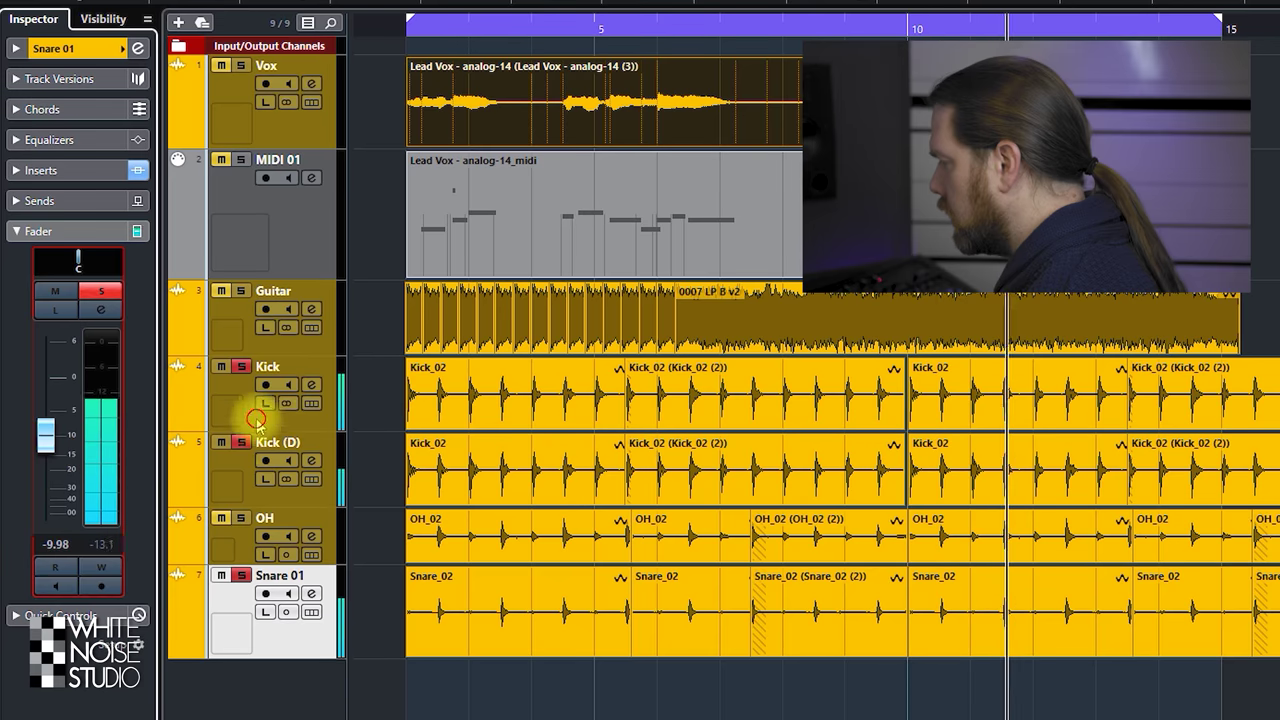
left_click(237, 480)
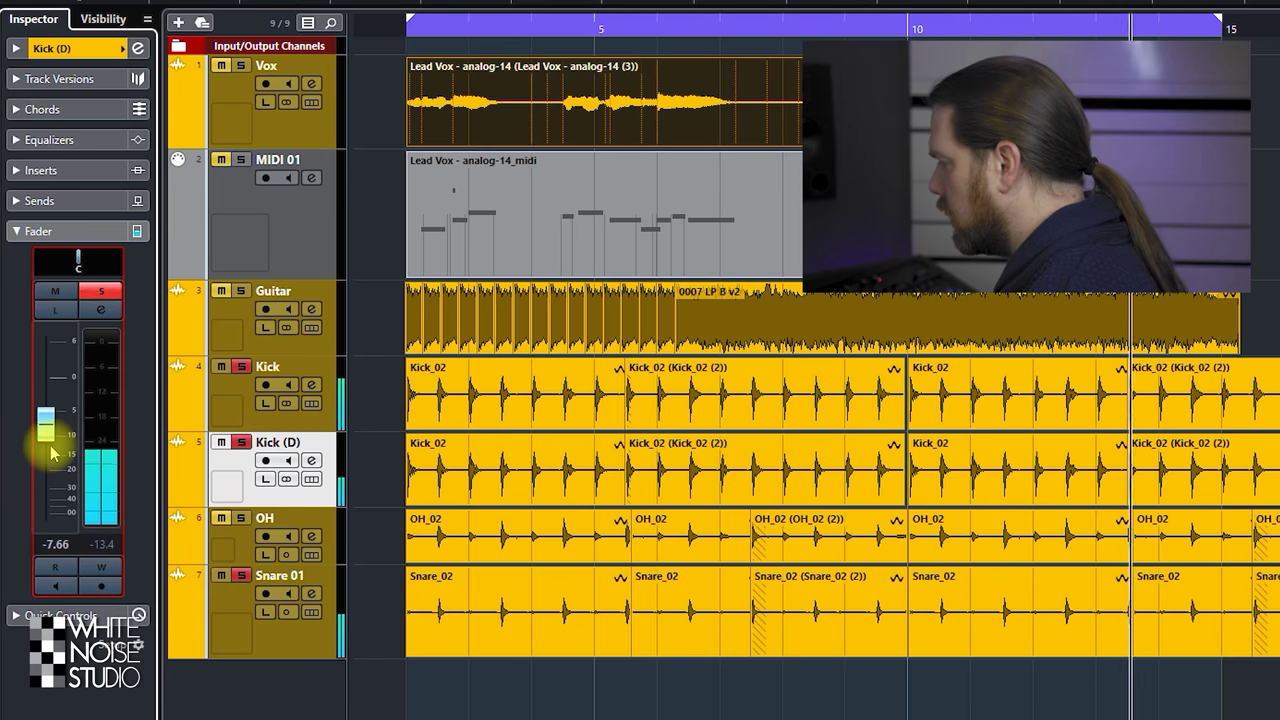
Solo OH and lower it to -6.95 dB, then lower the Vox track to -25.7 dB.
left_click(240, 517)
left_click(225, 548)
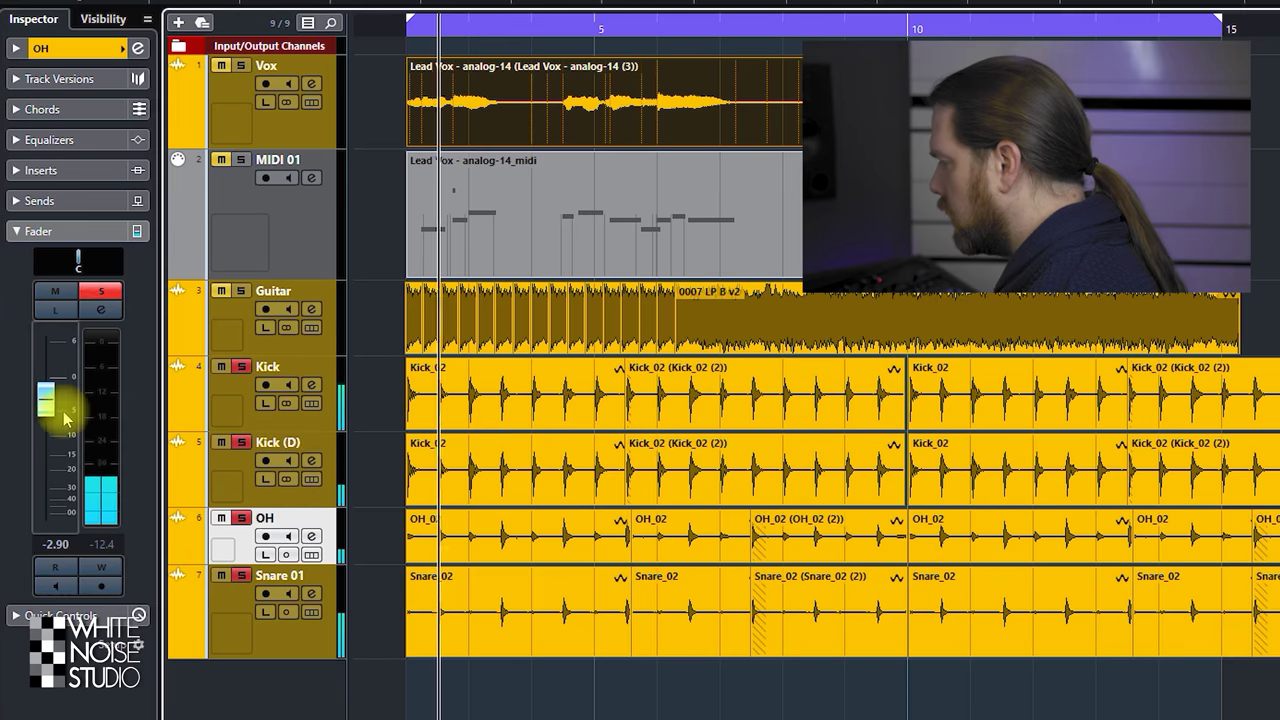
left_click_drag(64, 414, 68, 440)
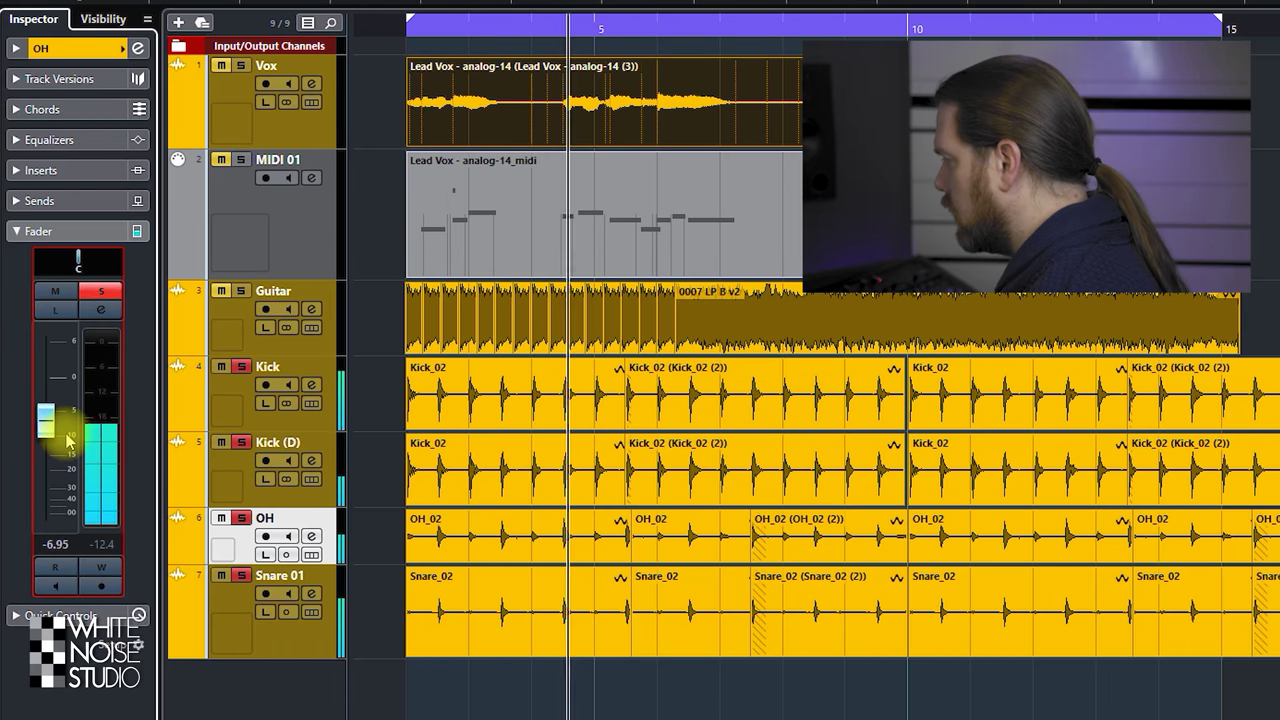
left_click(224, 291)
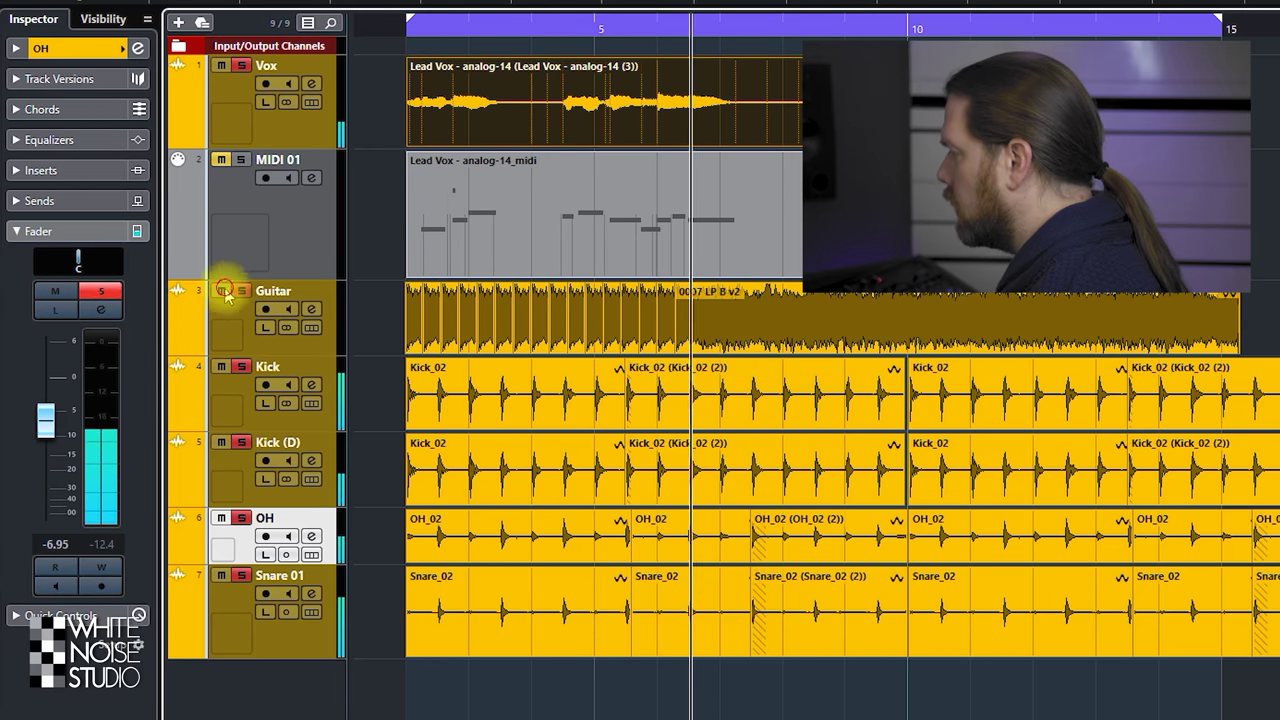
left_click(244, 305)
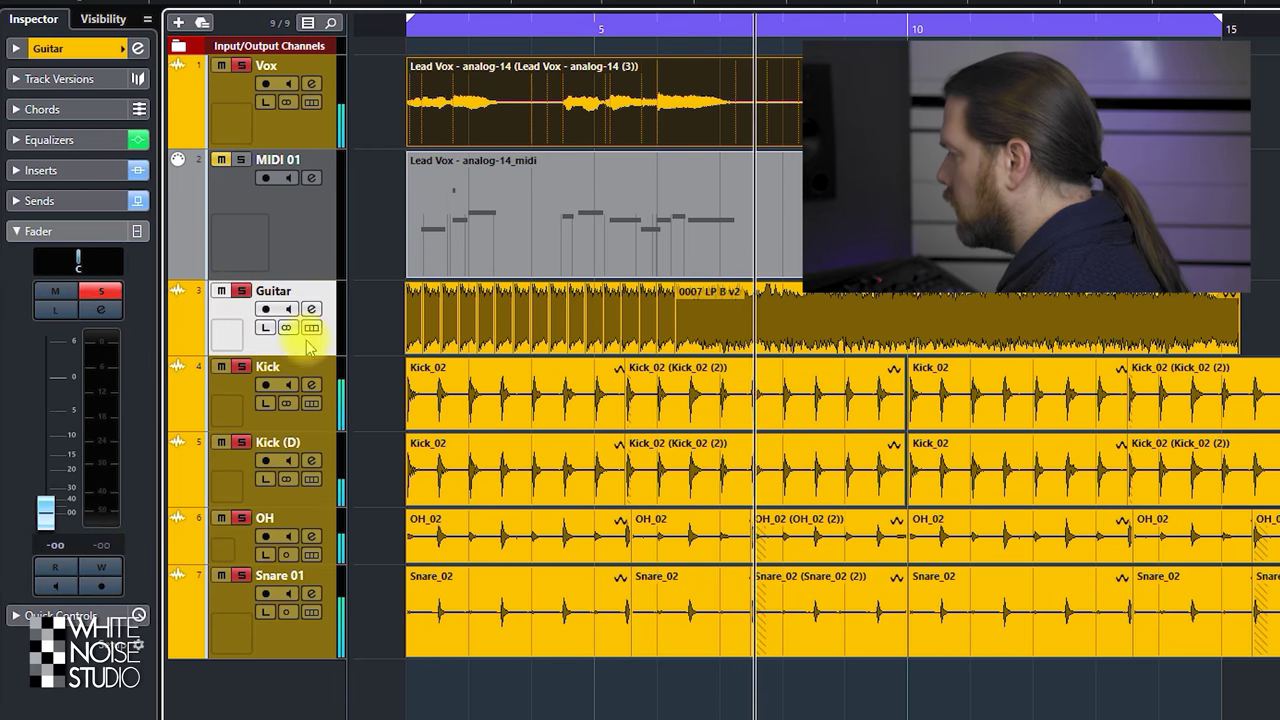
left_click(272, 90)
left_click_drag(46, 440, 55, 492)
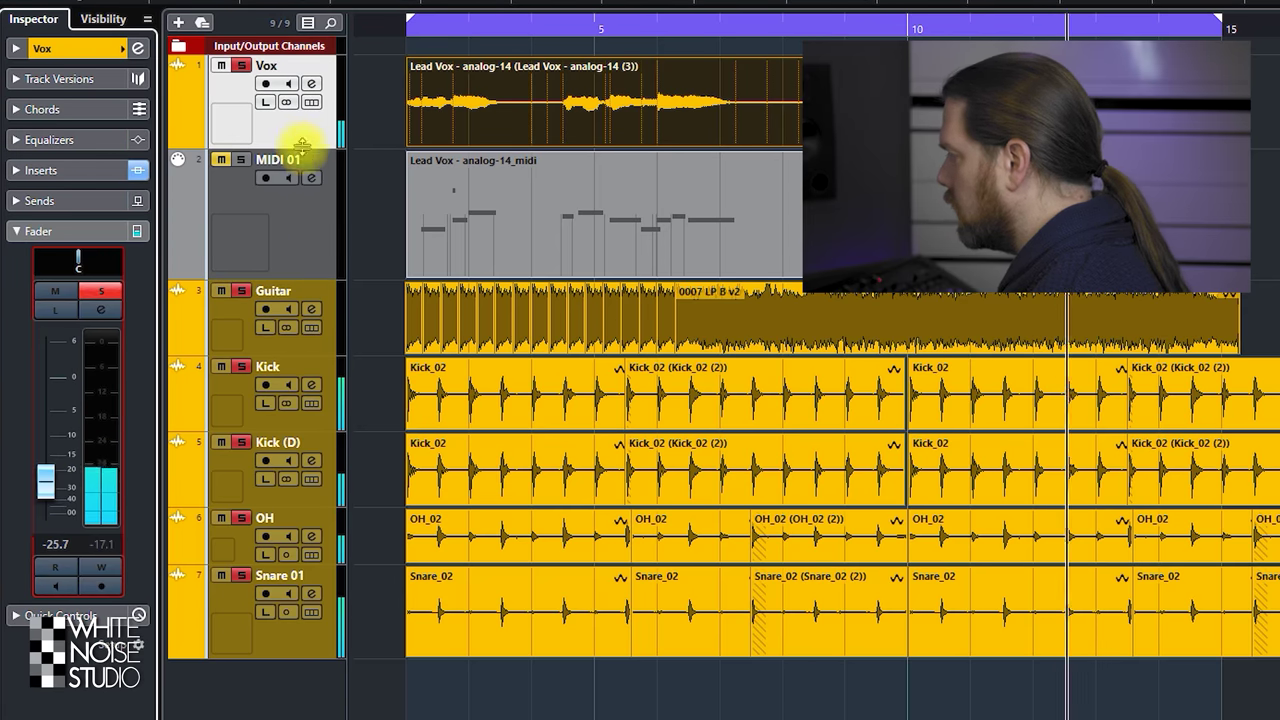
Open the Vox track's OVOX insert and load the Full Reset preset.
left_click(90, 172)
left_click(45, 206)
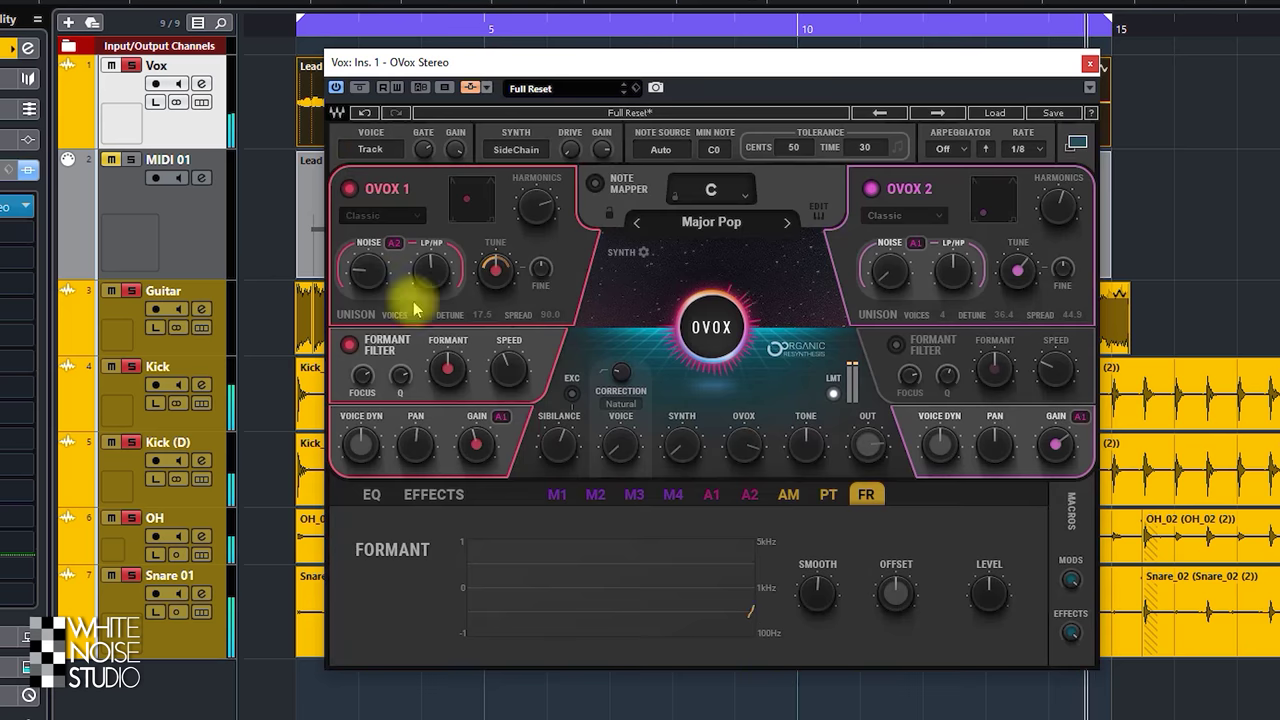
left_click(584, 99)
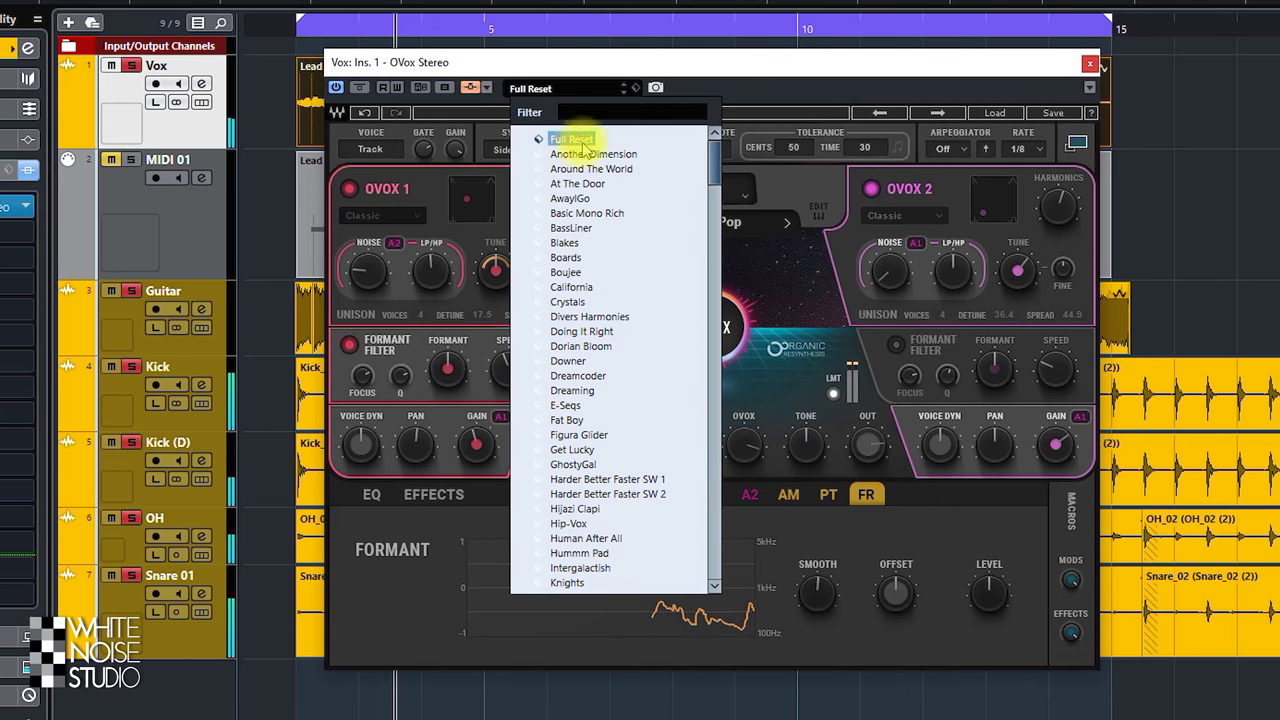
left_click(576, 141)
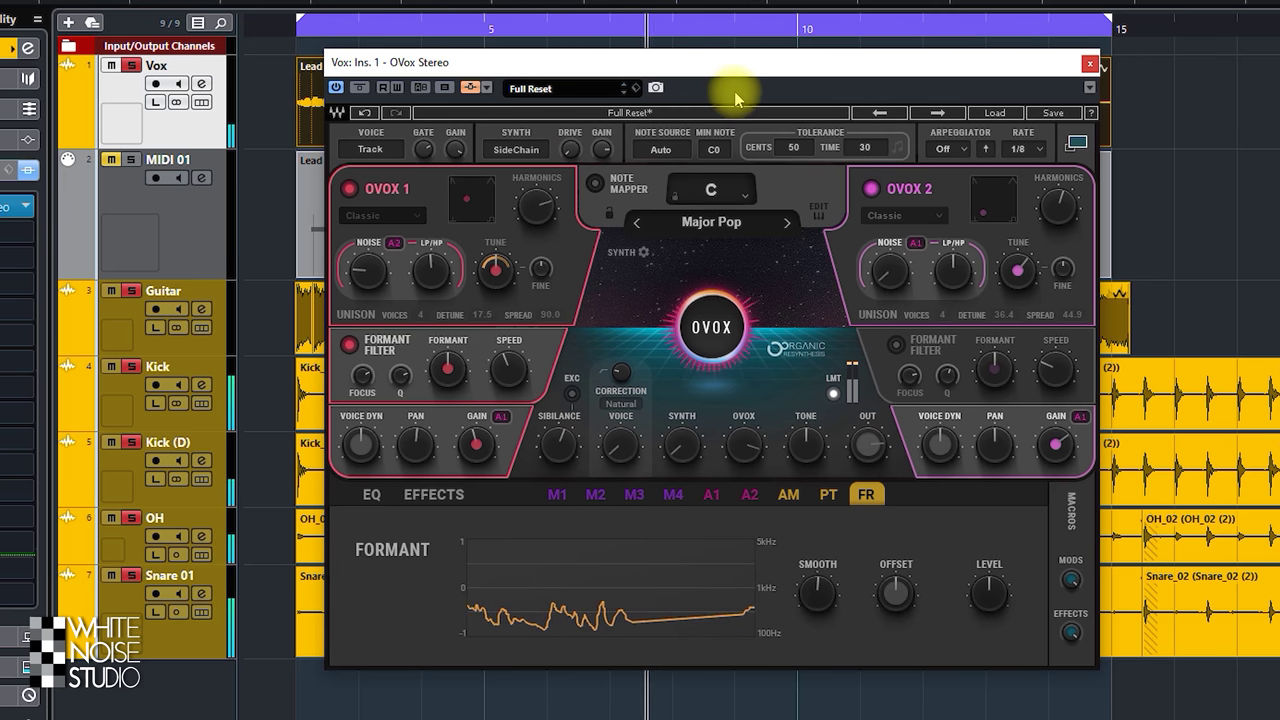
left_click(625, 90)
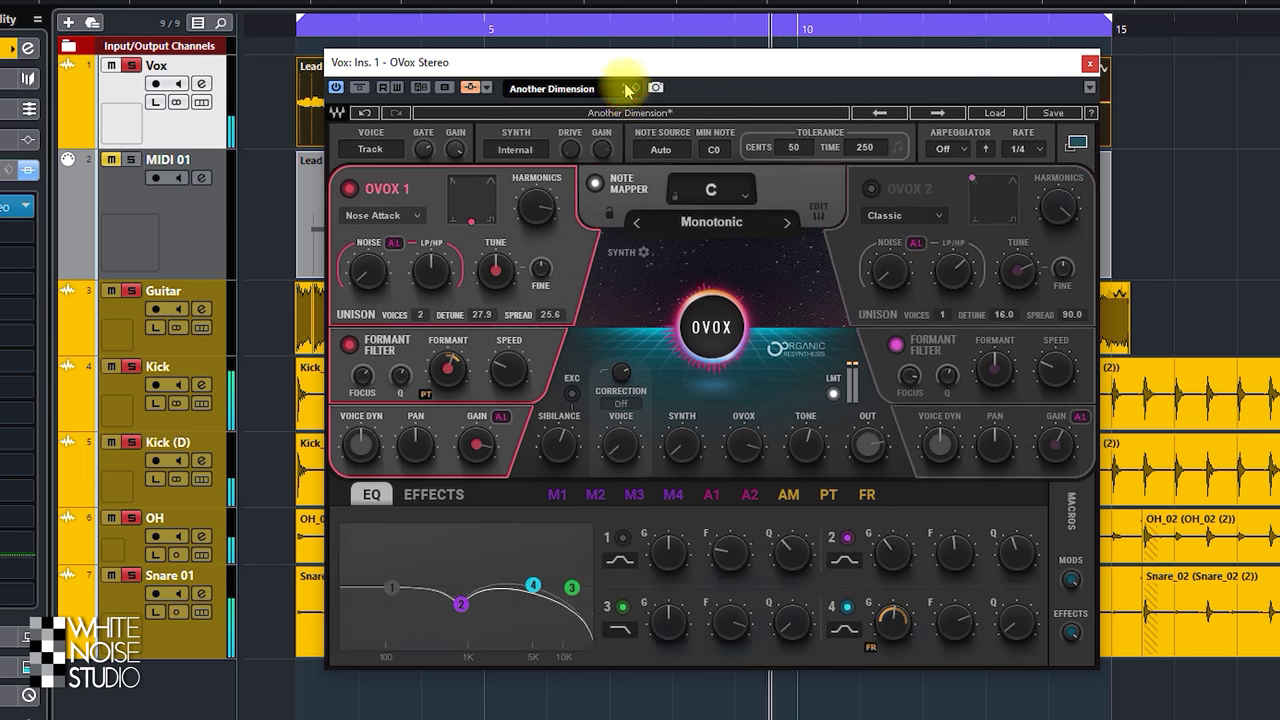
Set the synth source to SideChain, tame sibilance with the upper EQ bands, and close OVOX.
left_click(521, 151)
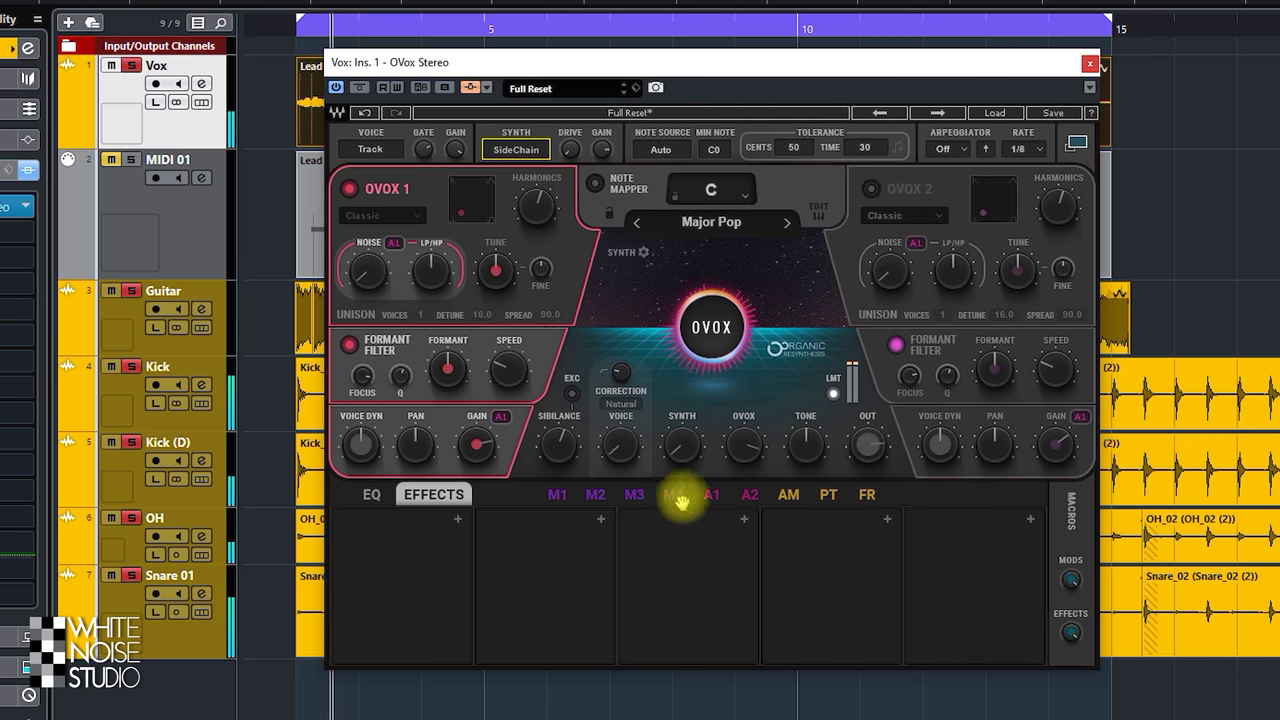
left_click(371, 496)
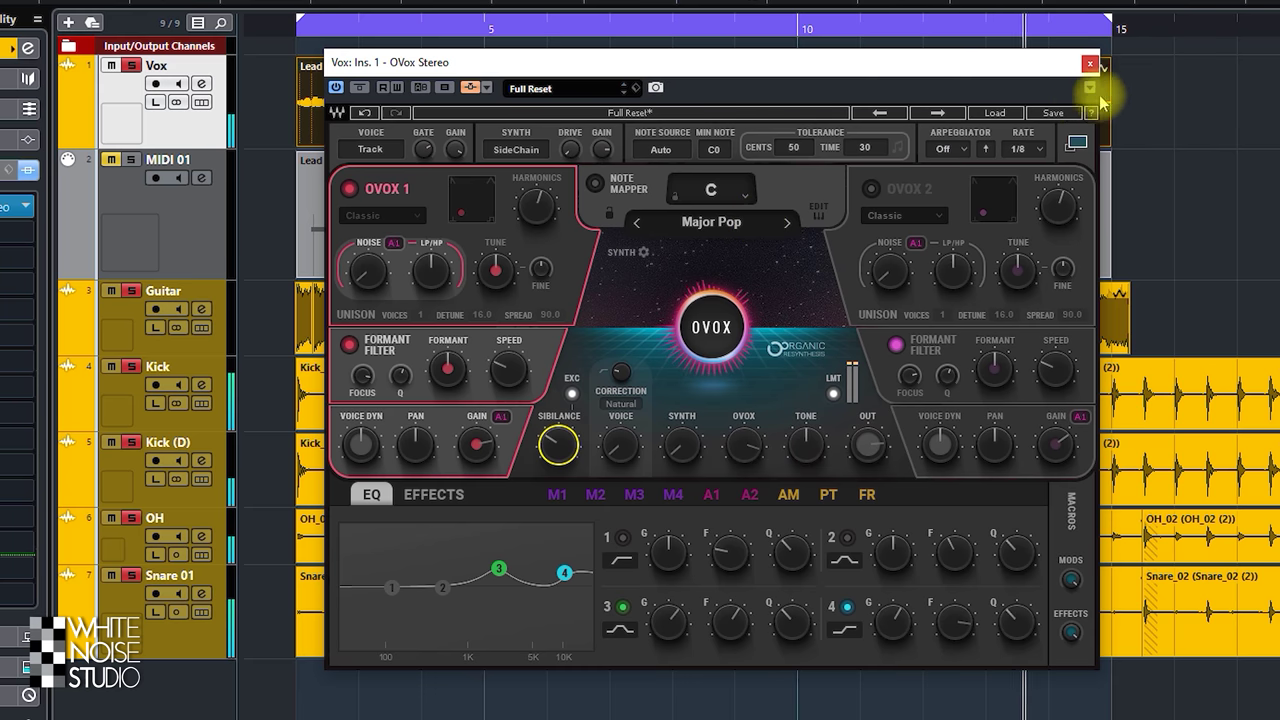
left_click(1090, 66)
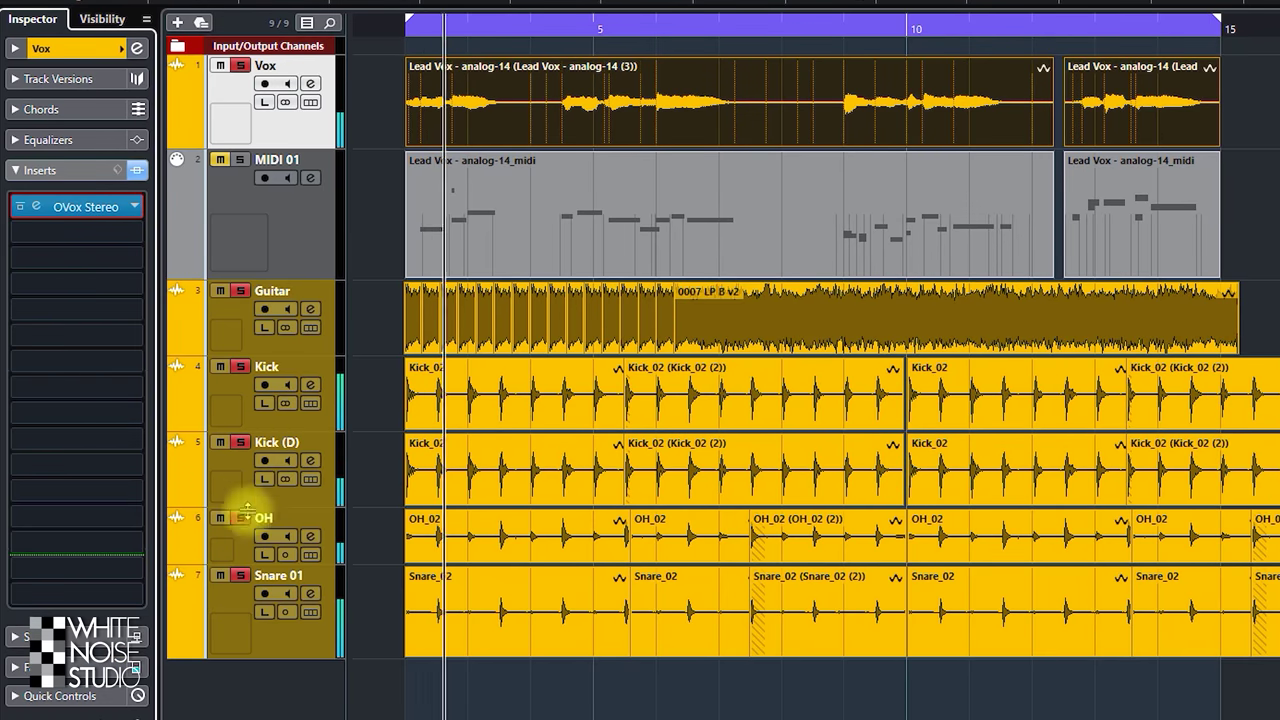
Load OVox Stereo from the Modulation category onto the OH track's first insert.
left_click(318, 546)
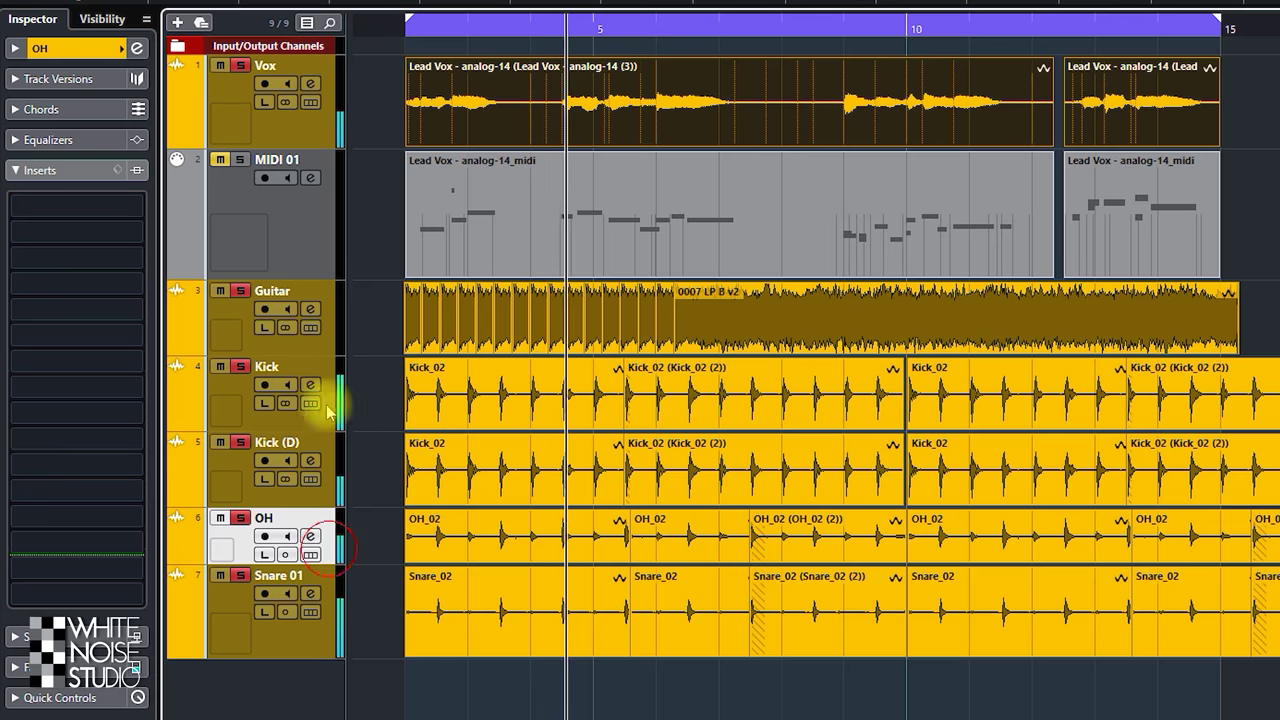
left_click(100, 206)
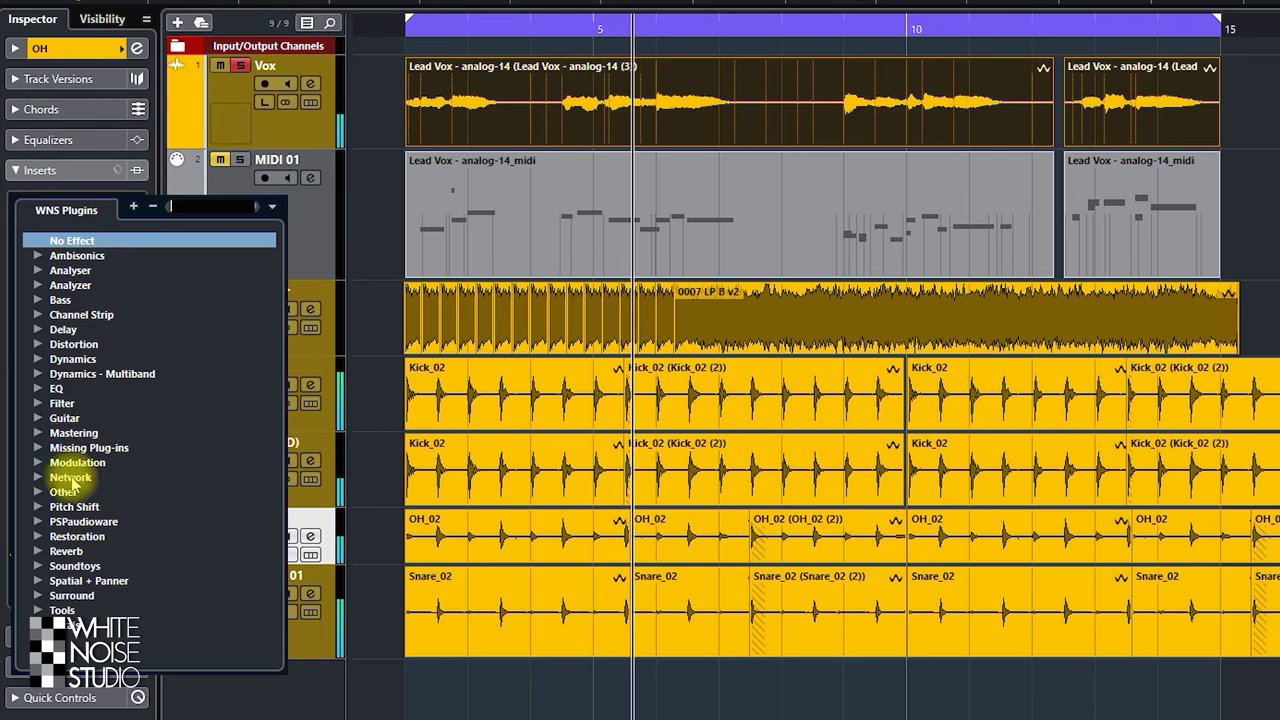
left_click(38, 462)
scroll(117, 508, "down", 2)
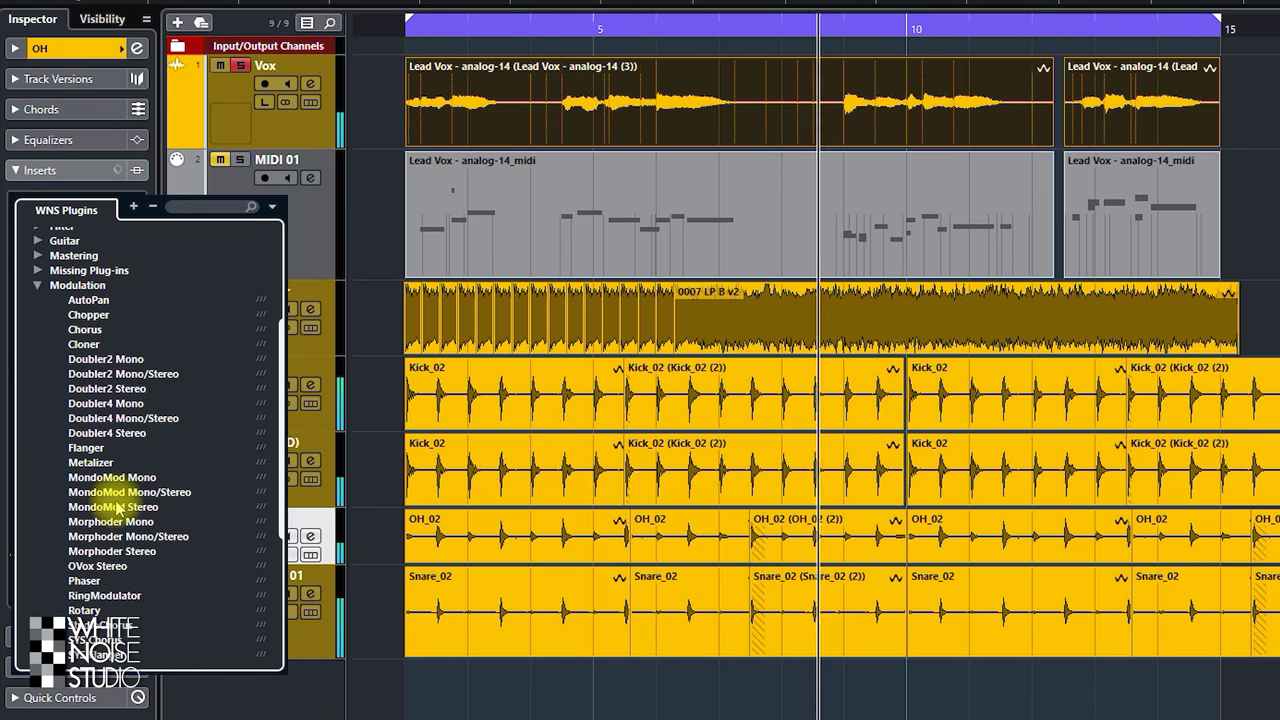
left_click(118, 567)
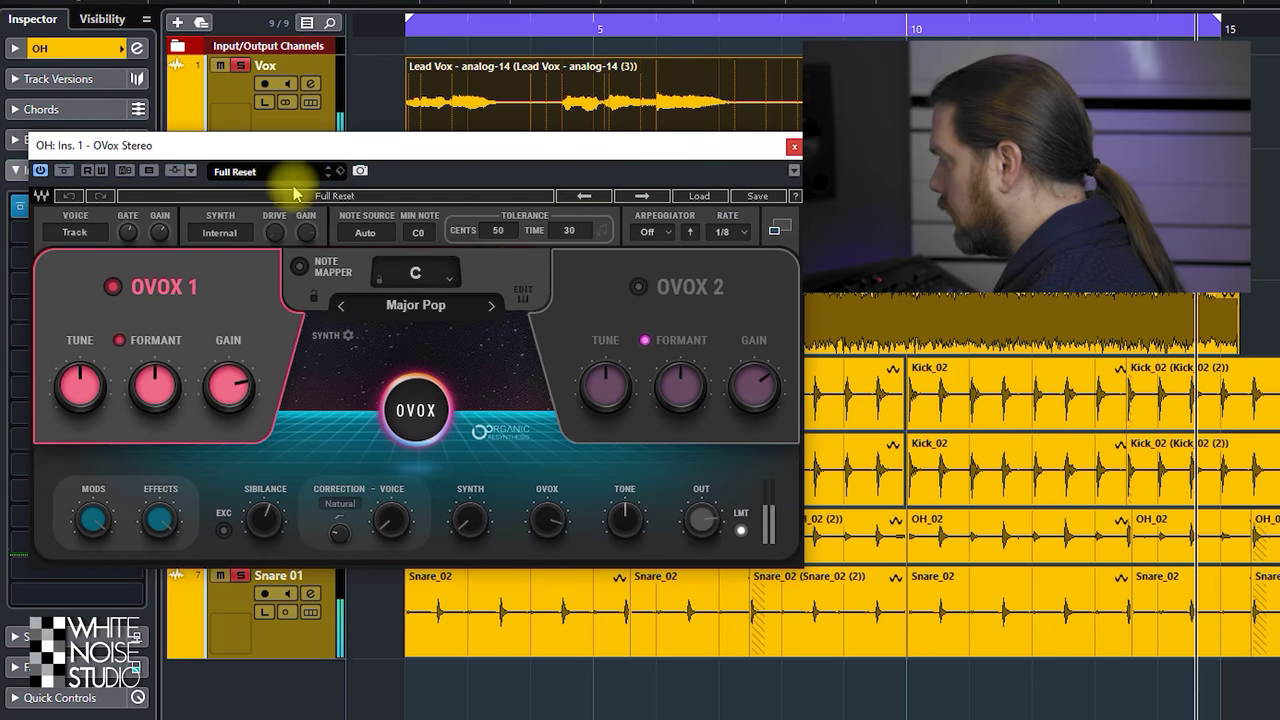
Step through presets to Crystals, view it in the full editor, then close OVOX.
left_click(328, 175)
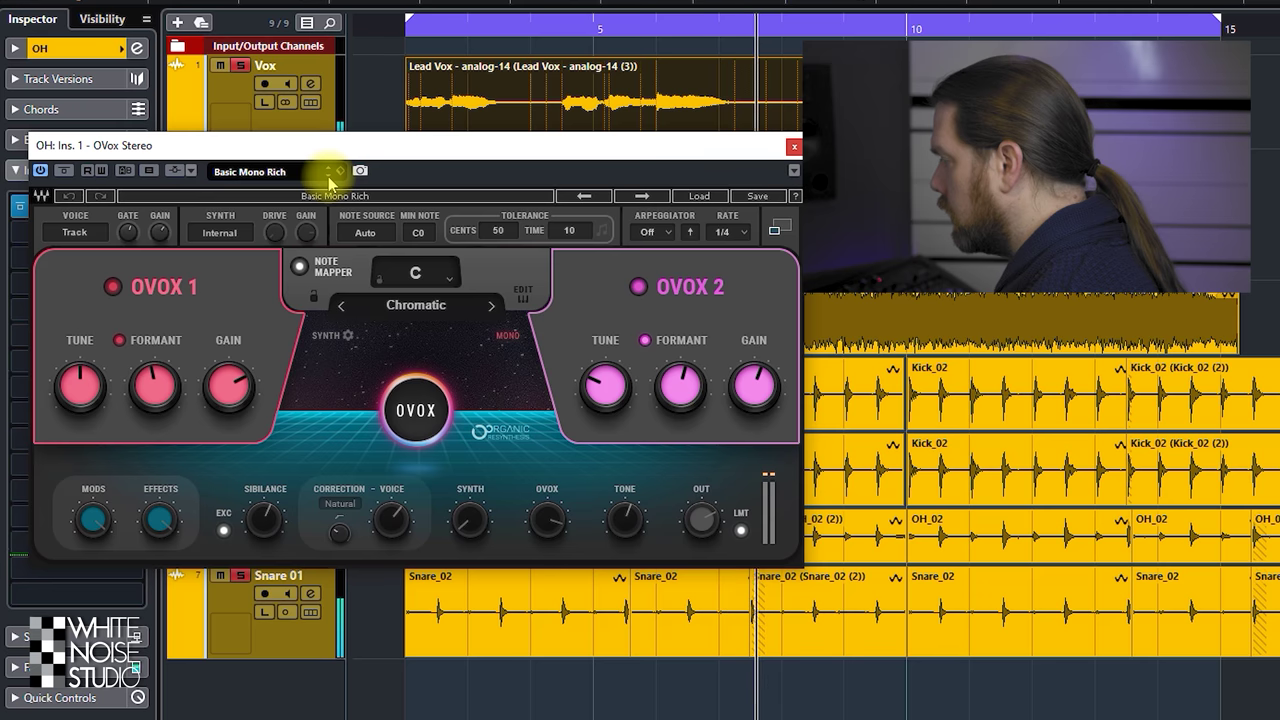
left_click(328, 176)
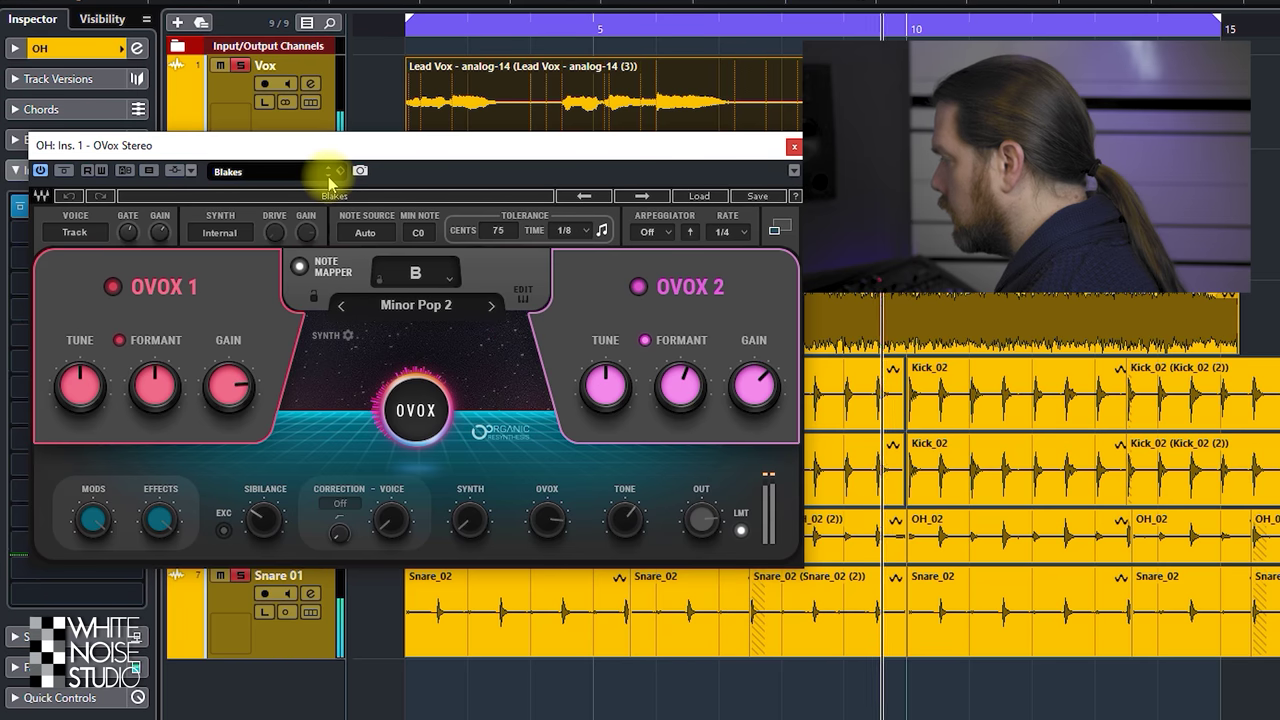
left_click(328, 176)
left_click(328, 176)
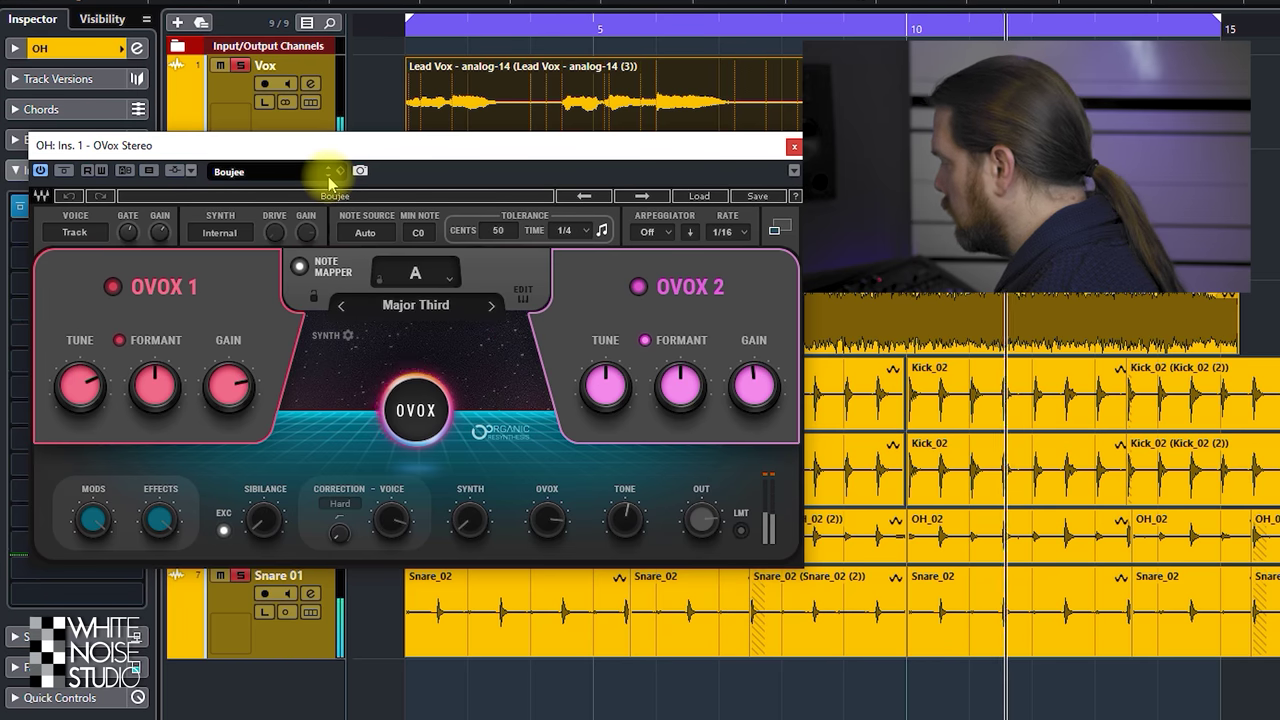
left_click(328, 176)
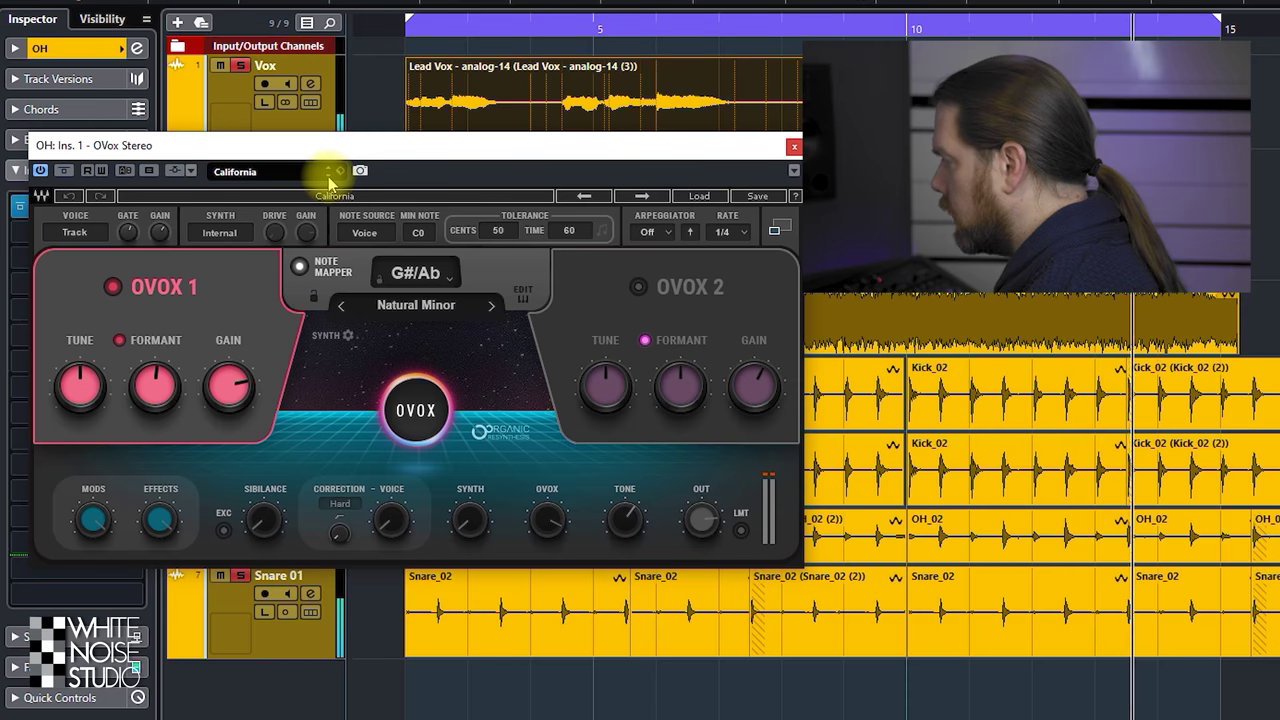
left_click(328, 176)
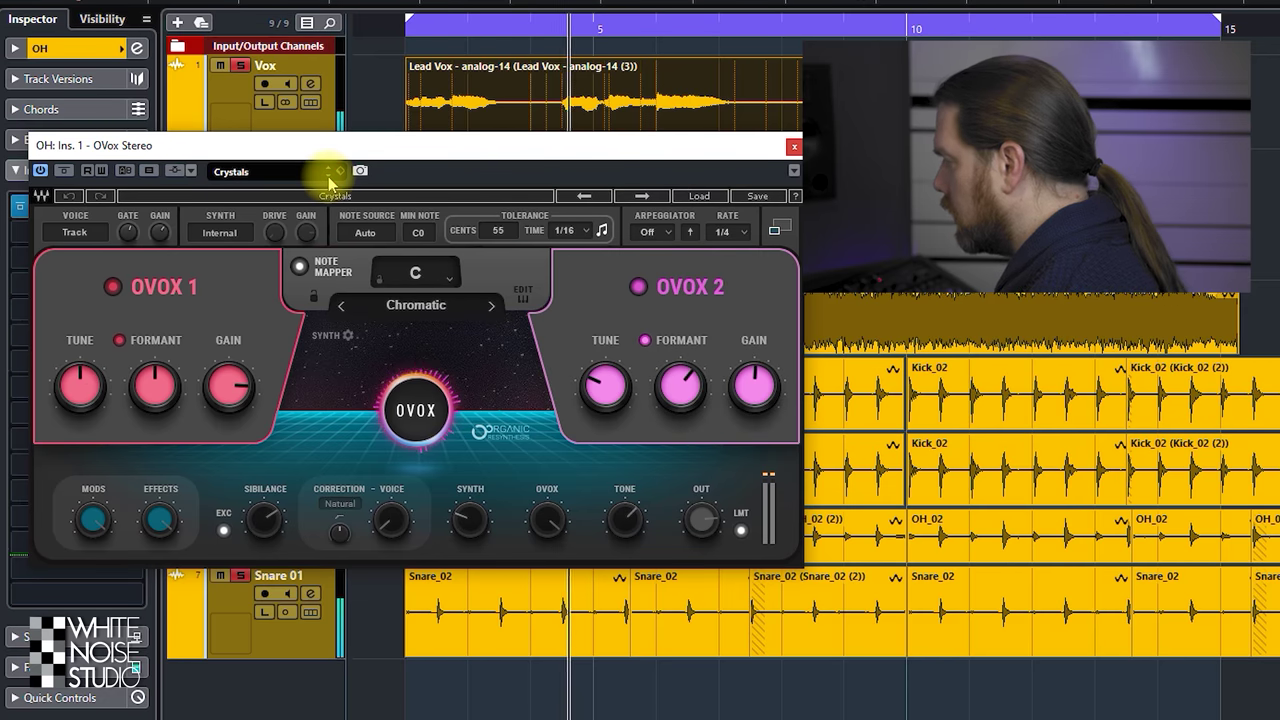
left_click(774, 228)
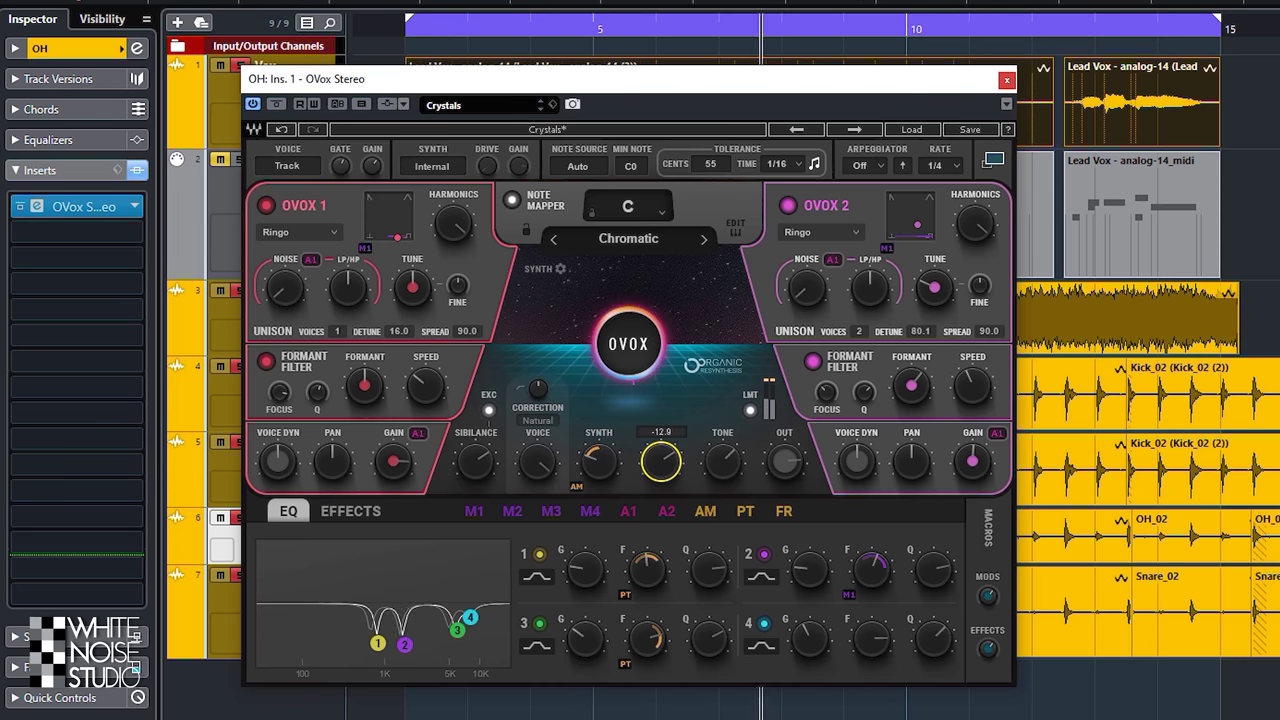
left_click(1007, 80)
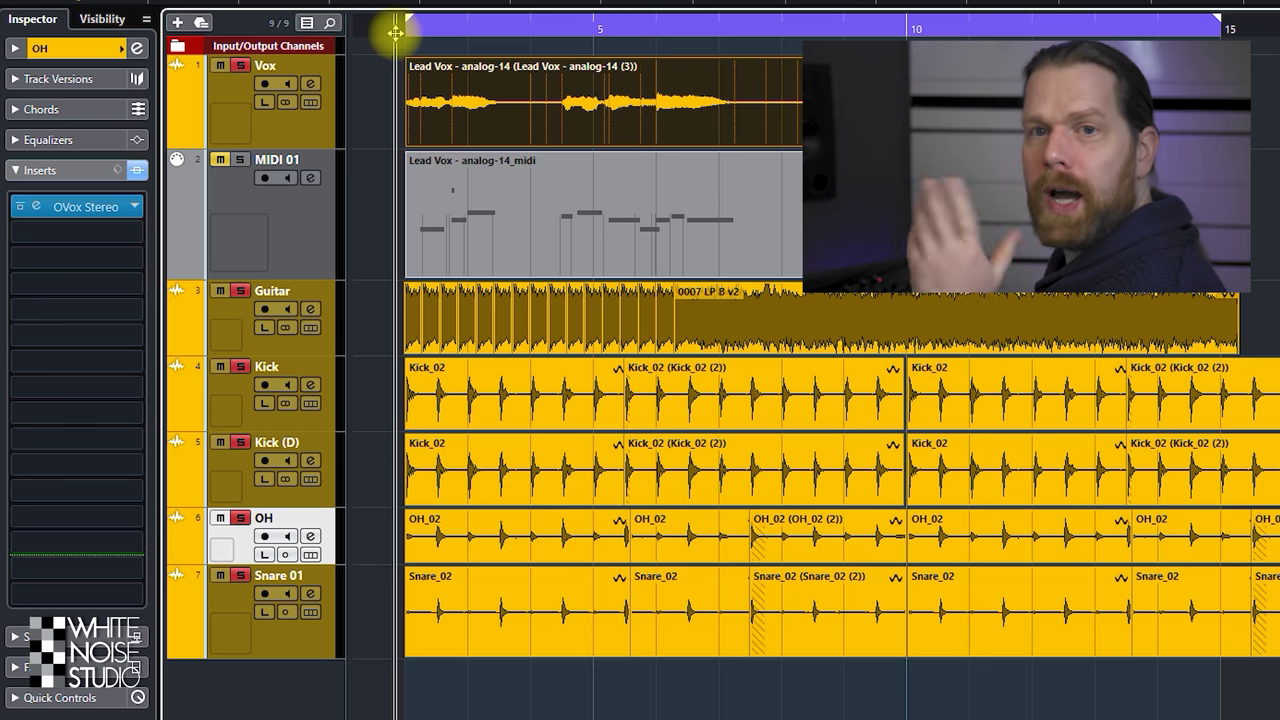